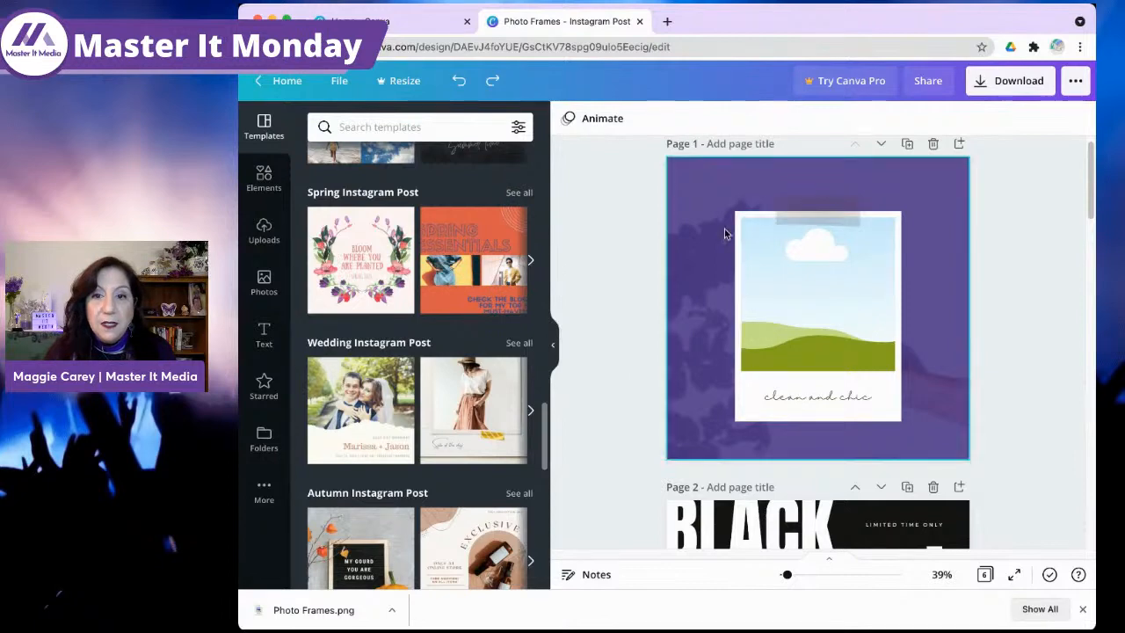
Step: Open the complete Frames collection in the elements library
scroll(514, 281, "up", 15)
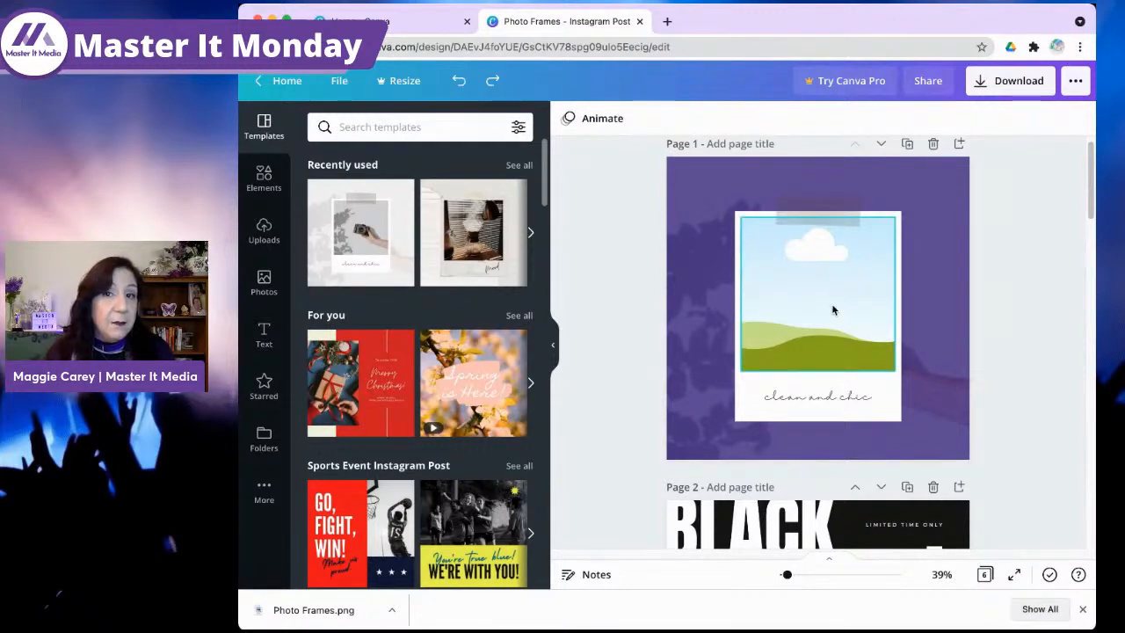
left_click(264, 180)
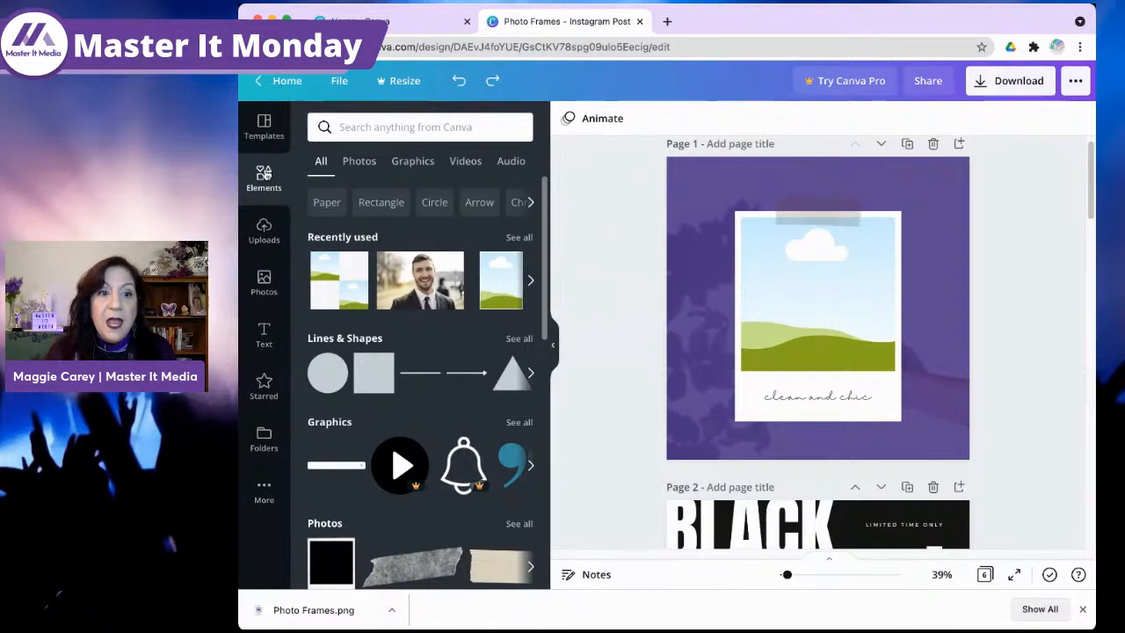
scroll(439, 318, "down", 10)
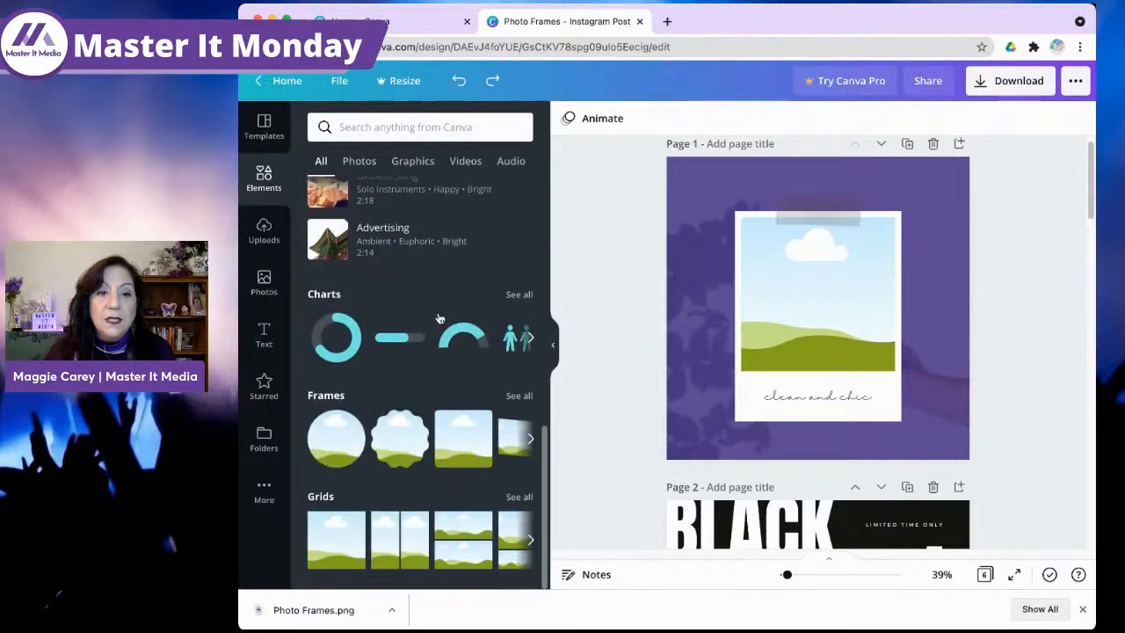
left_click(518, 396)
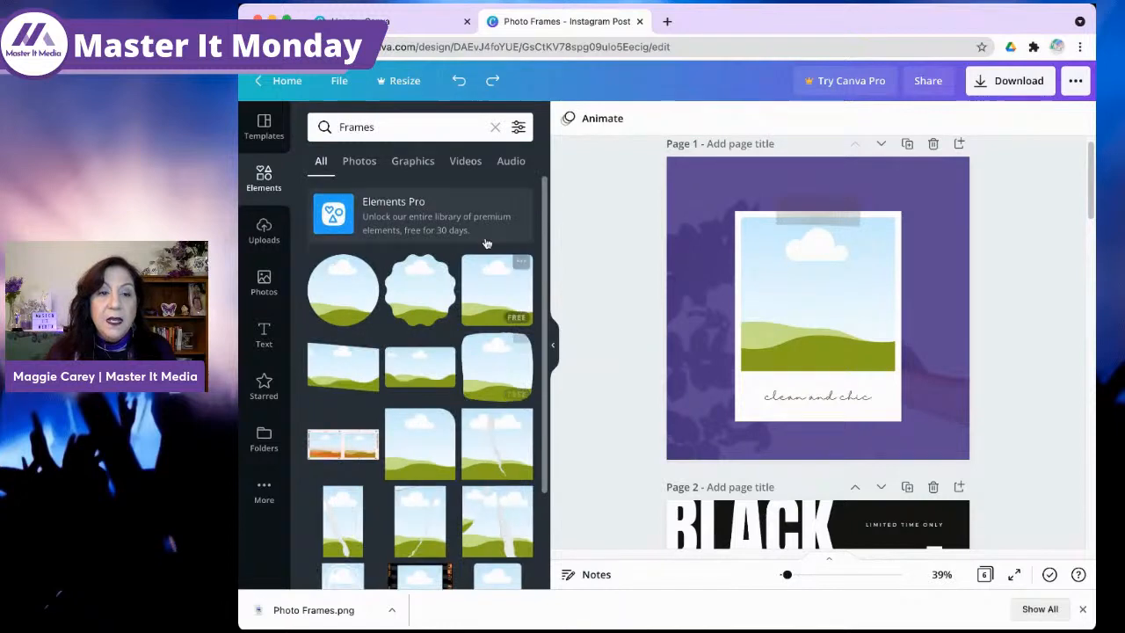
Step: Look through the Frames collection to examine the available shapes, borders, devices, letters and numbers
scroll(418, 359, "down", 5)
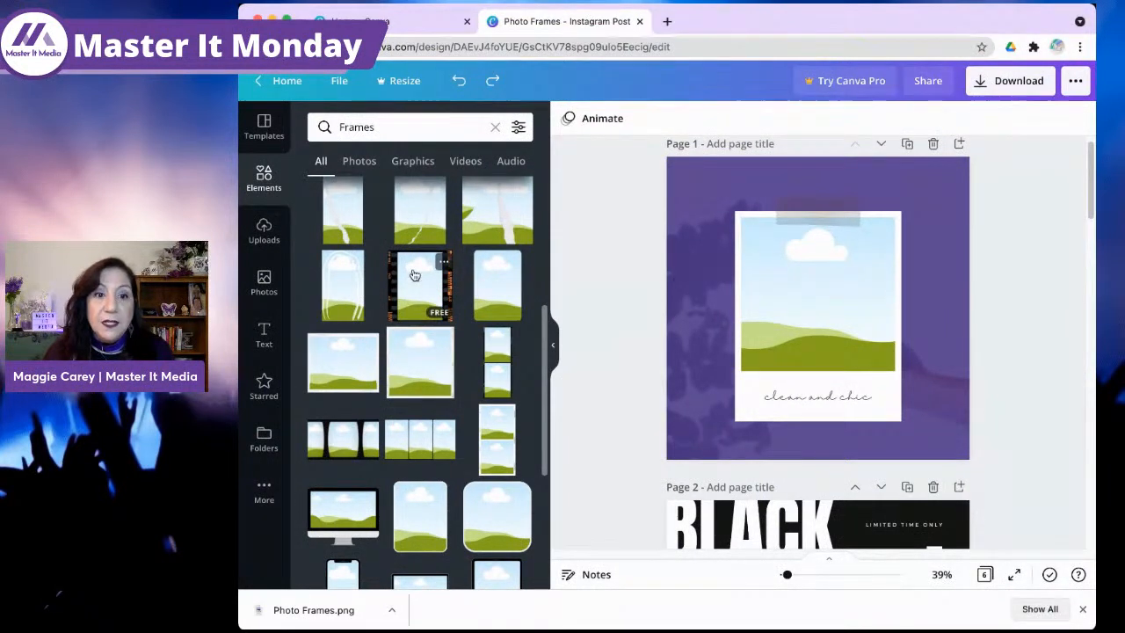
scroll(416, 272, "down", 5)
scroll(417, 274, "down", 10)
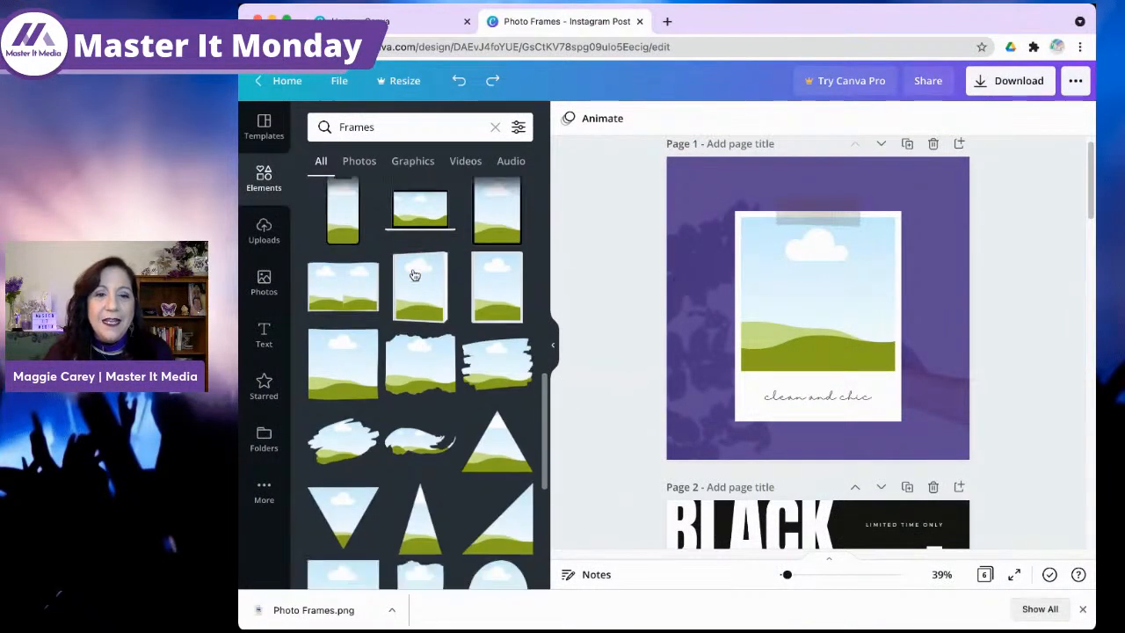
scroll(415, 275, "down", 5)
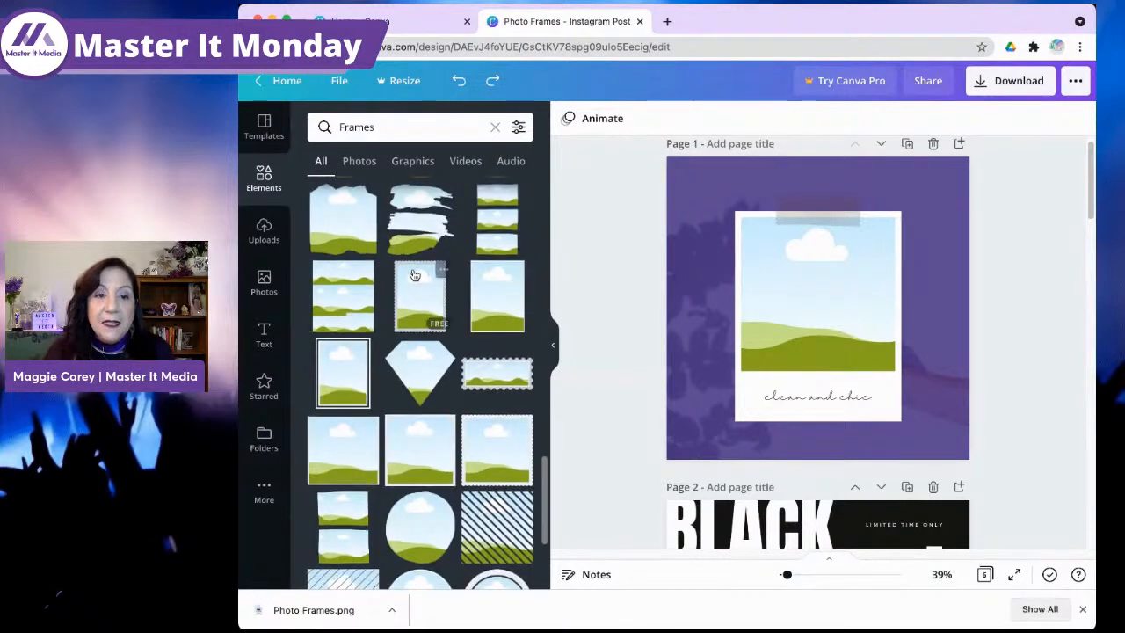
scroll(419, 274, "up", 3)
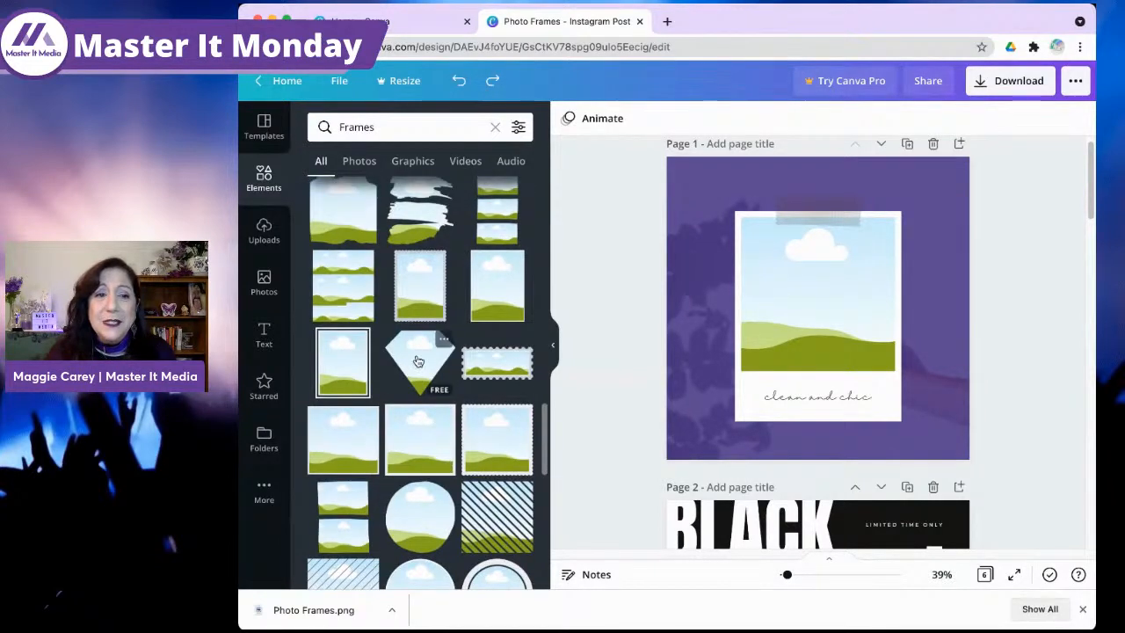
scroll(417, 364, "down", 4)
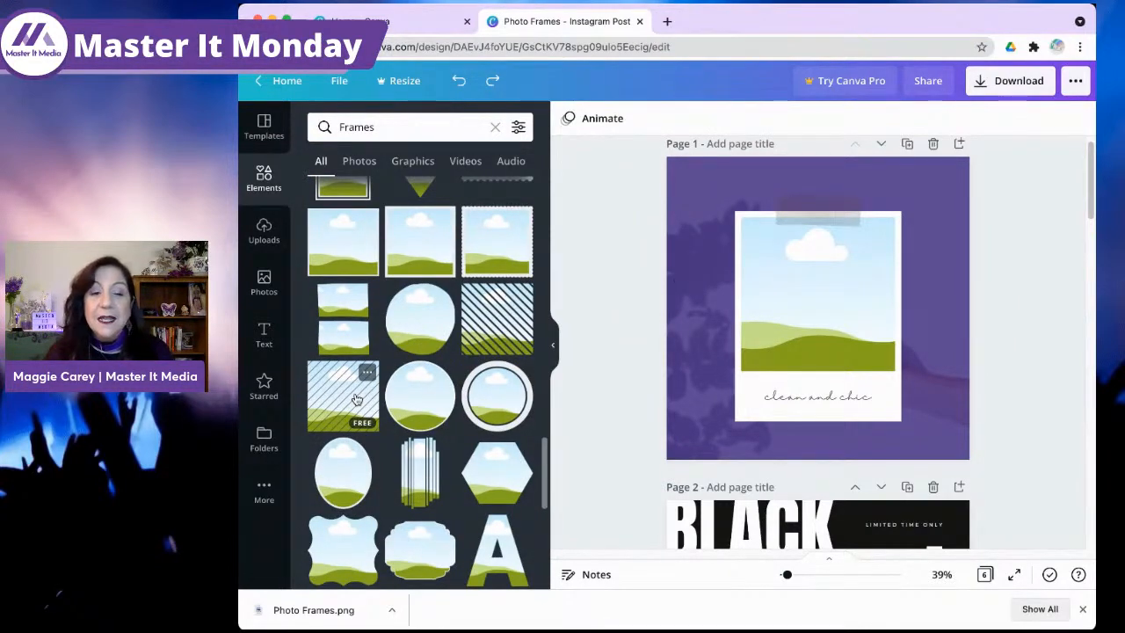
scroll(421, 391, "down", 10)
scroll(421, 391, "down", 12)
scroll(421, 391, "up", 5)
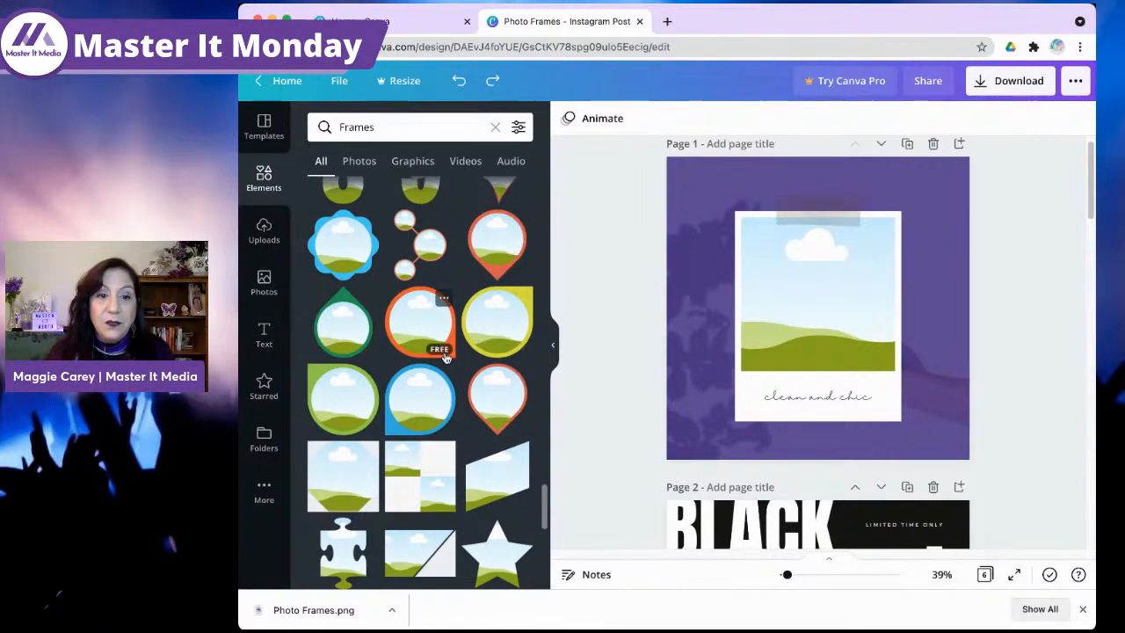
scroll(445, 356, "down", 3)
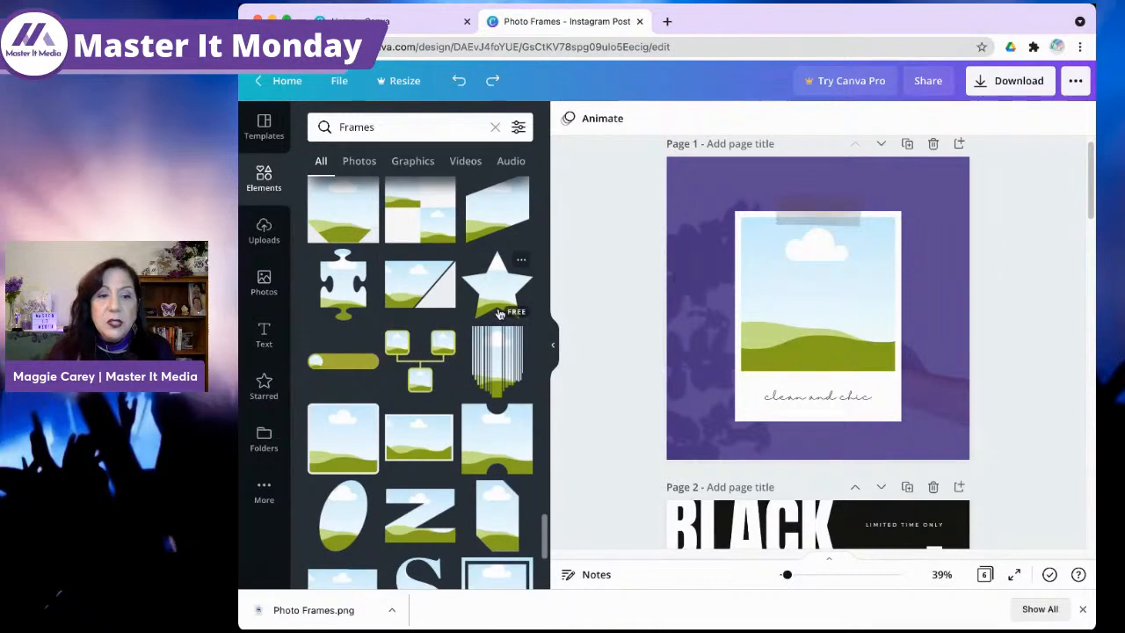
scroll(445, 356, "down", 4)
scroll(446, 369, "down", 5)
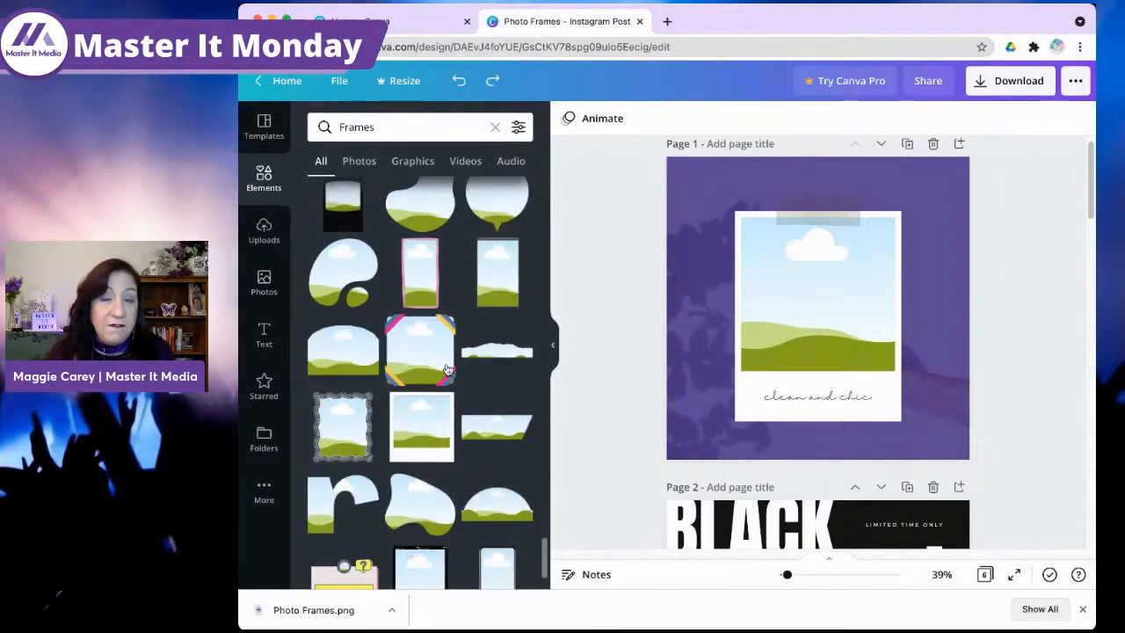
scroll(446, 369, "down", 7)
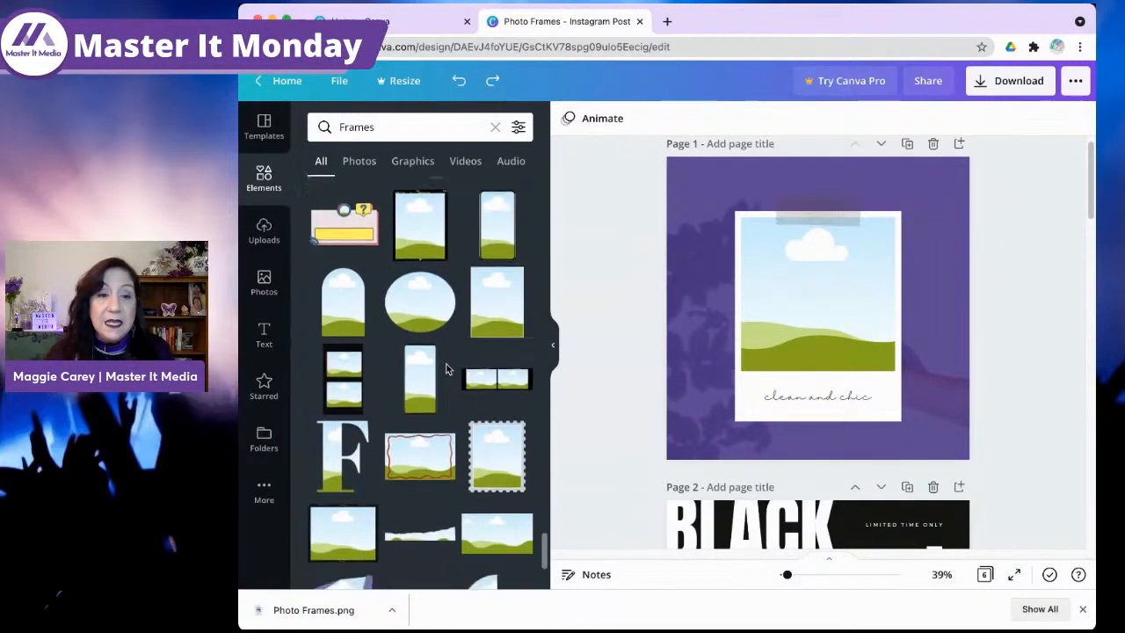
scroll(446, 369, "down", 8)
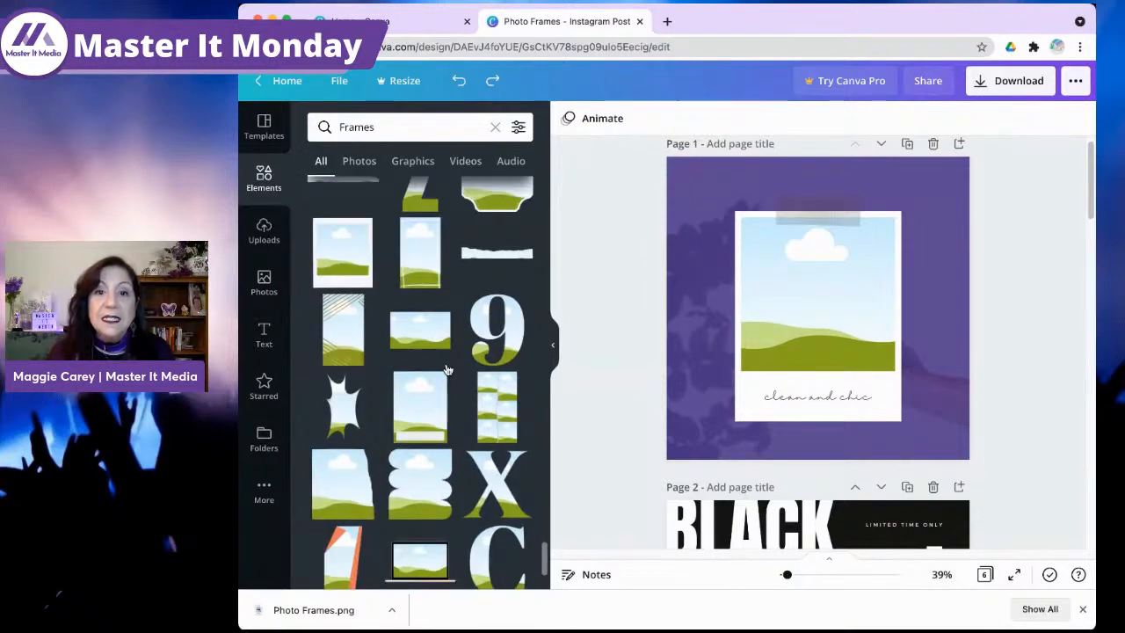
scroll(446, 369, "down", 8)
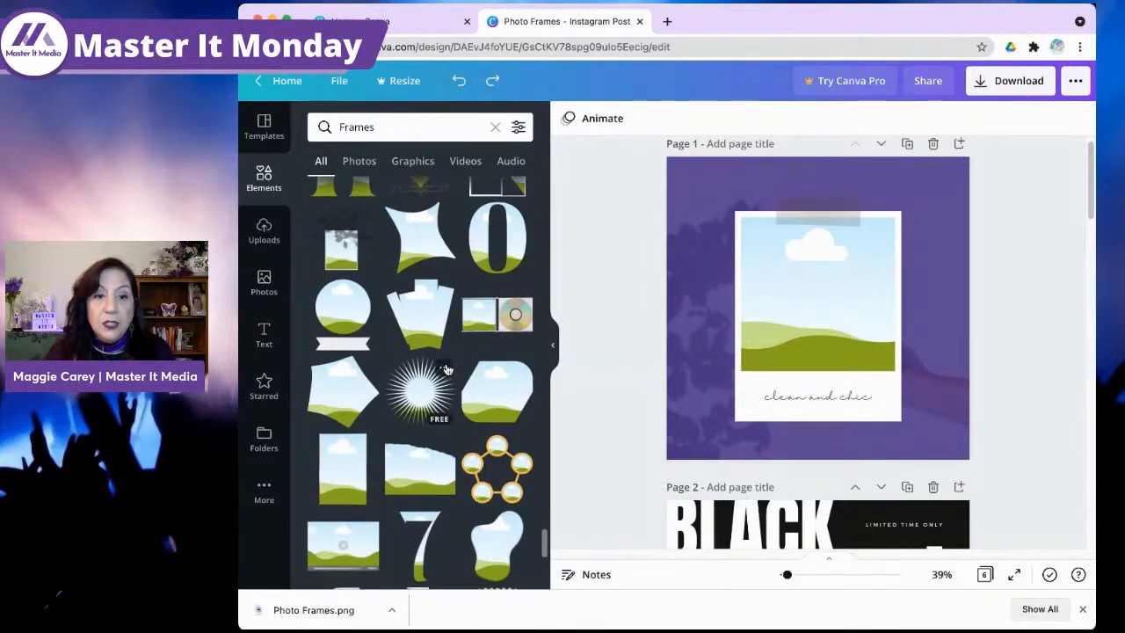
scroll(446, 370, "down", 5)
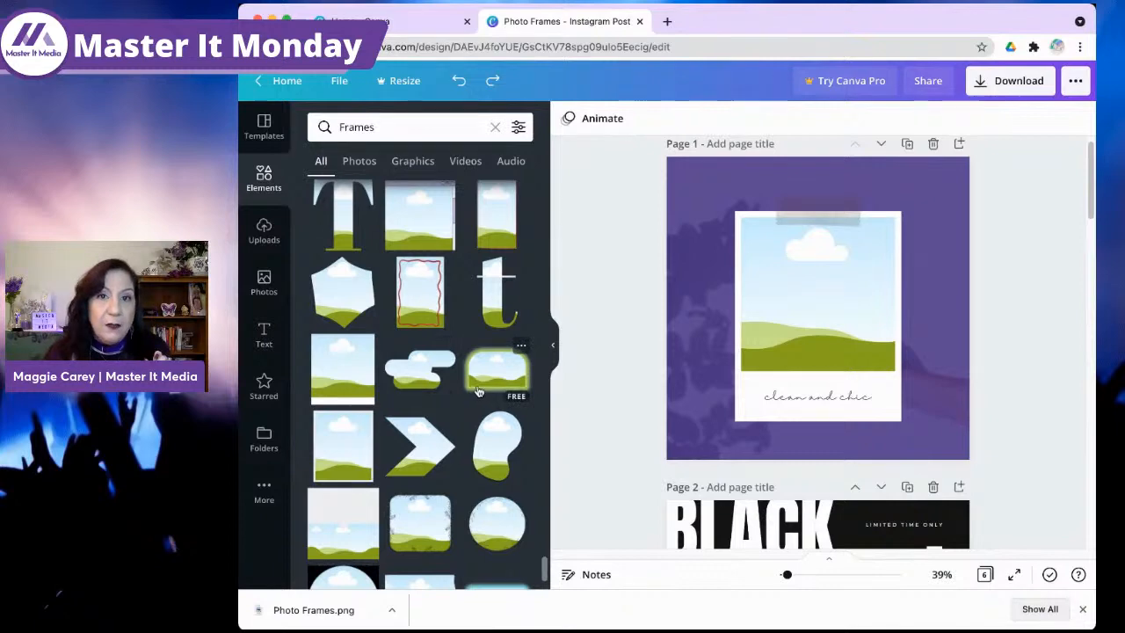
scroll(477, 391, "down", 10)
scroll(478, 391, "down", 15)
scroll(477, 391, "down", 15)
scroll(477, 391, "down", 15)
scroll(477, 389, "down", 10)
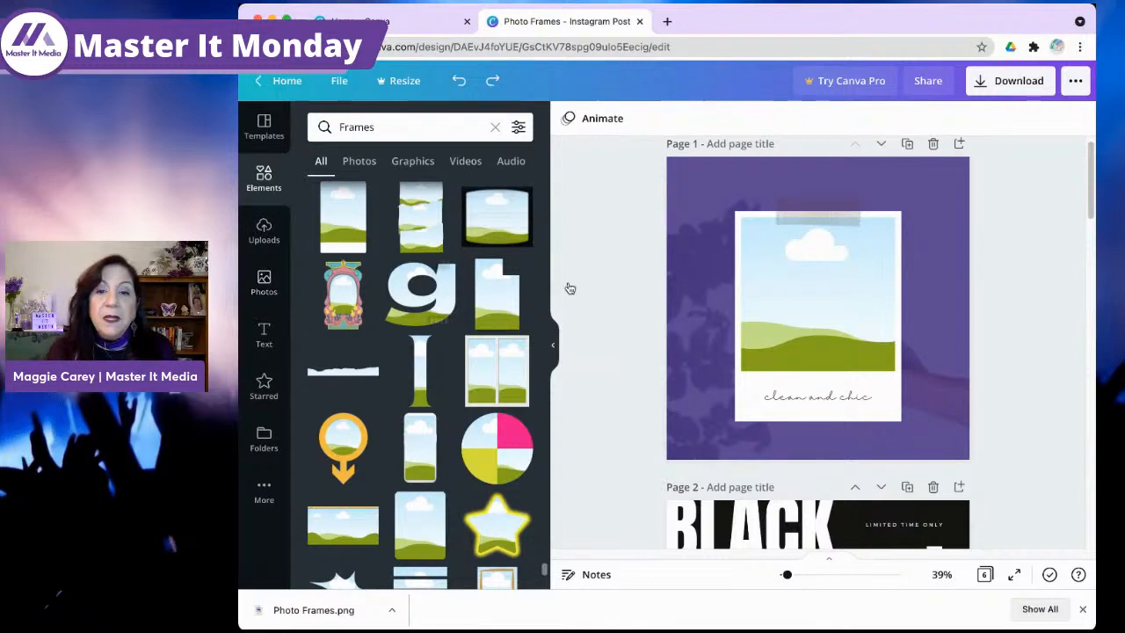
Step: Delete the square image frame from the white polaroid card on page 1
left_click(943, 255)
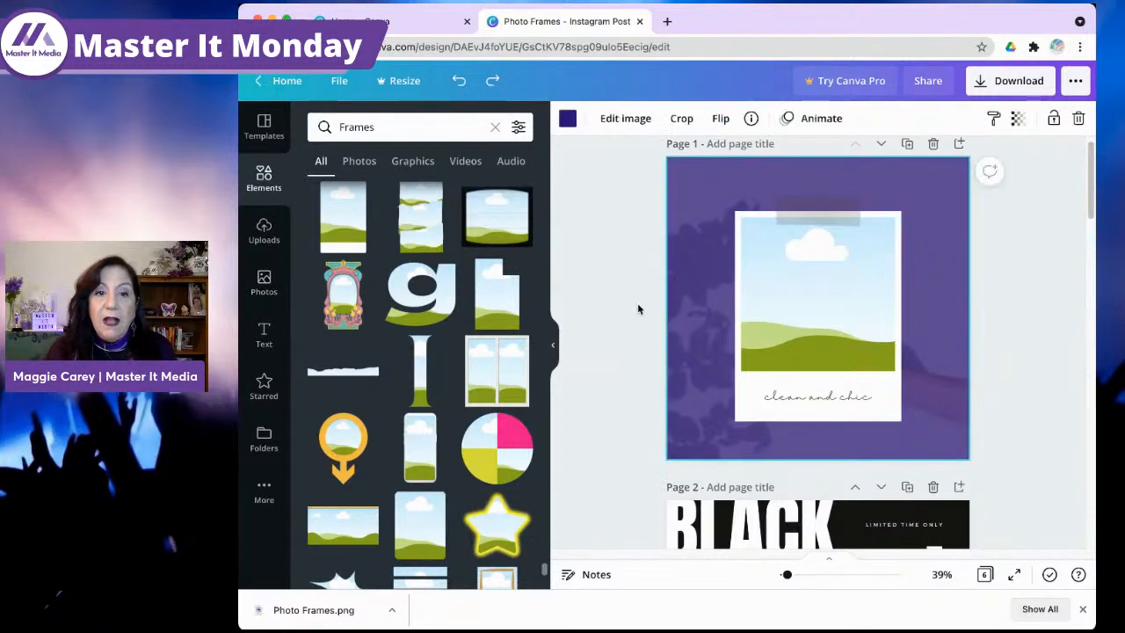
left_click(554, 349)
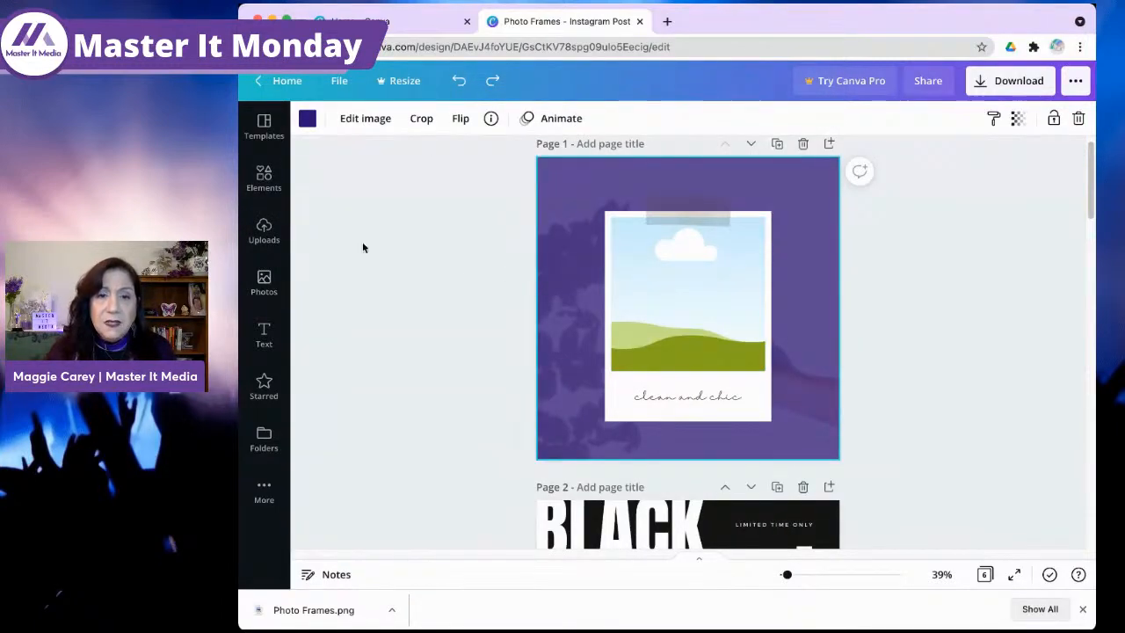
left_click(702, 301)
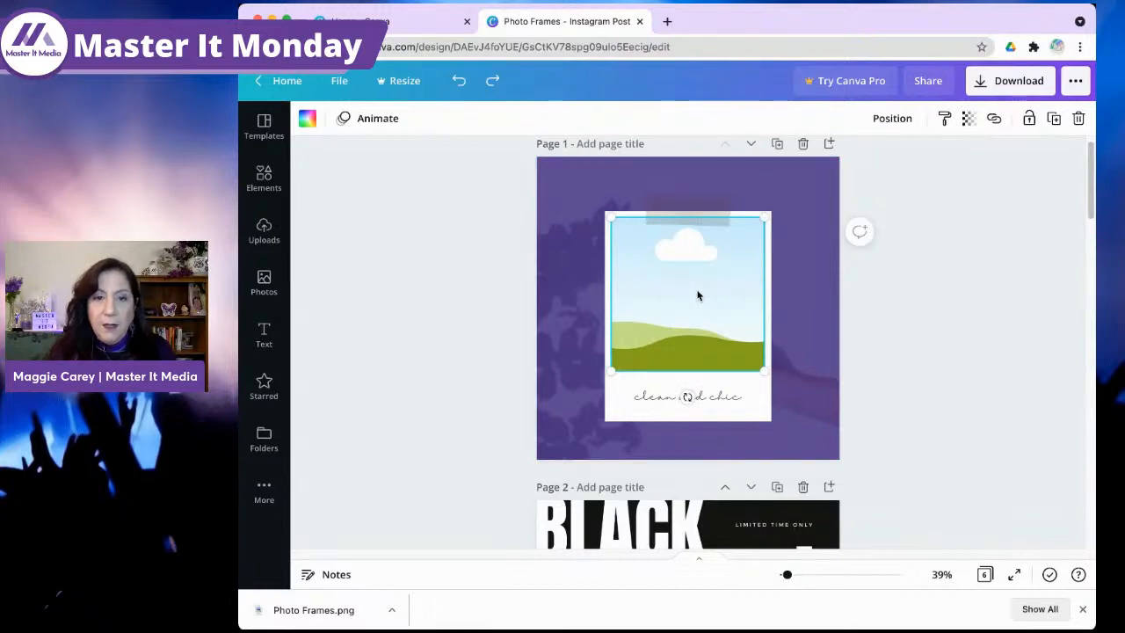
key("Delete")
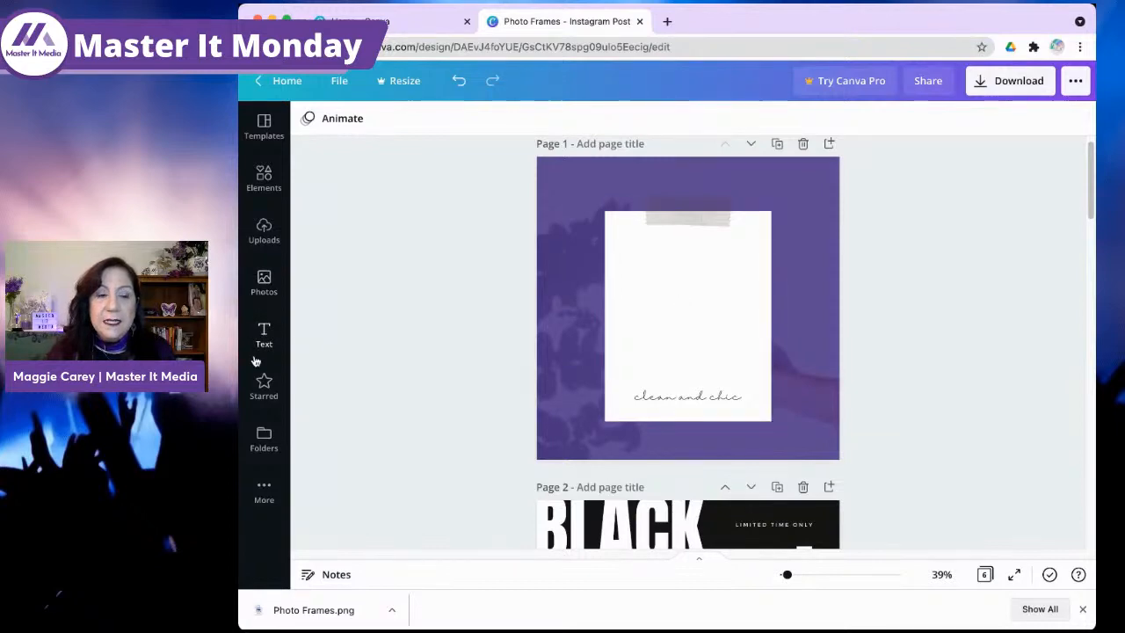
Step: Add the square frame with rounded corners from the Frames collection to page 1
left_click(264, 180)
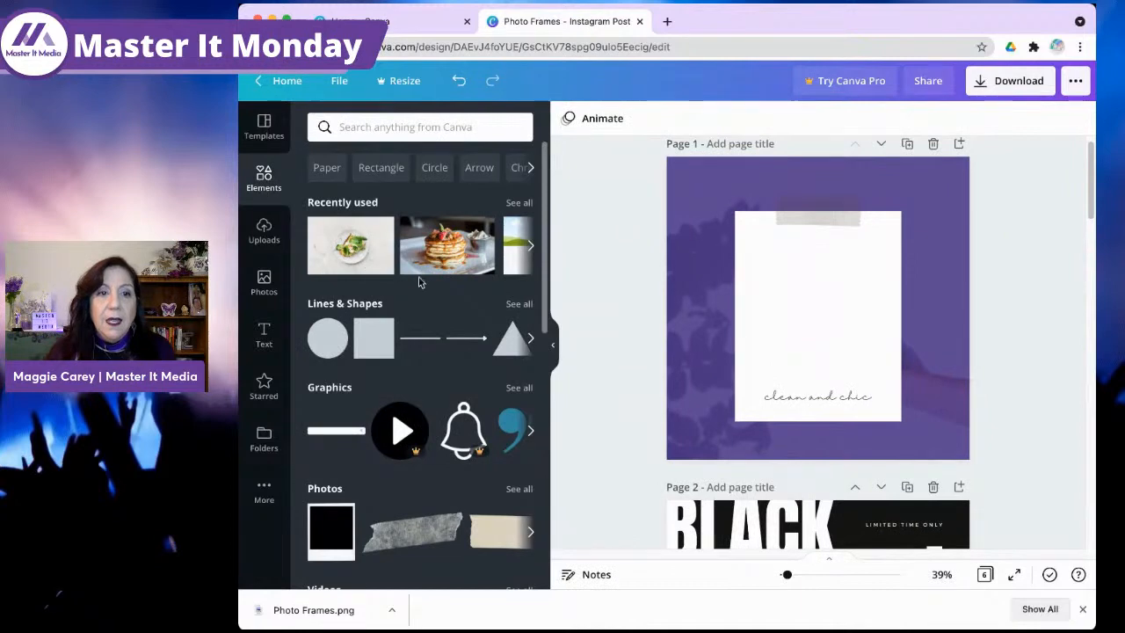
scroll(450, 281, "down", 7)
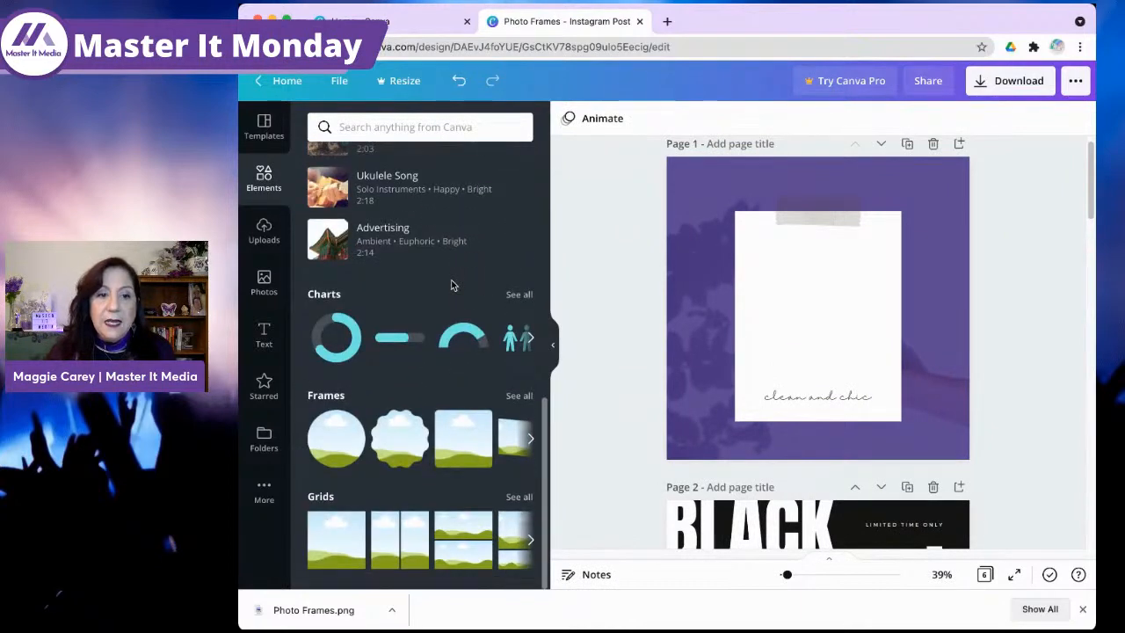
left_click(518, 397)
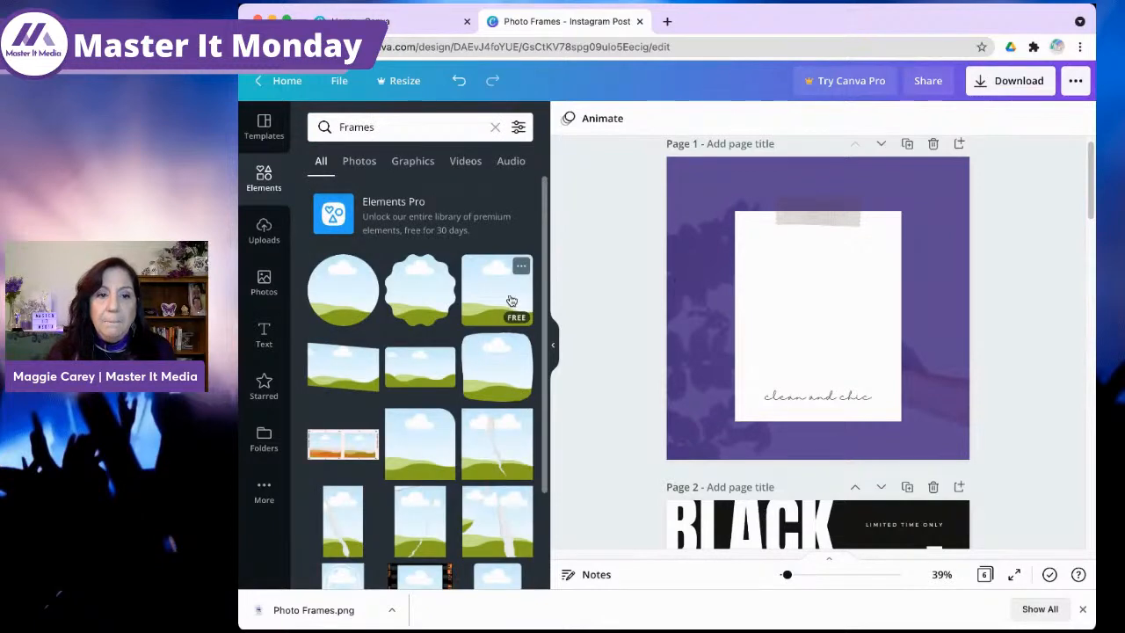
left_click(511, 301)
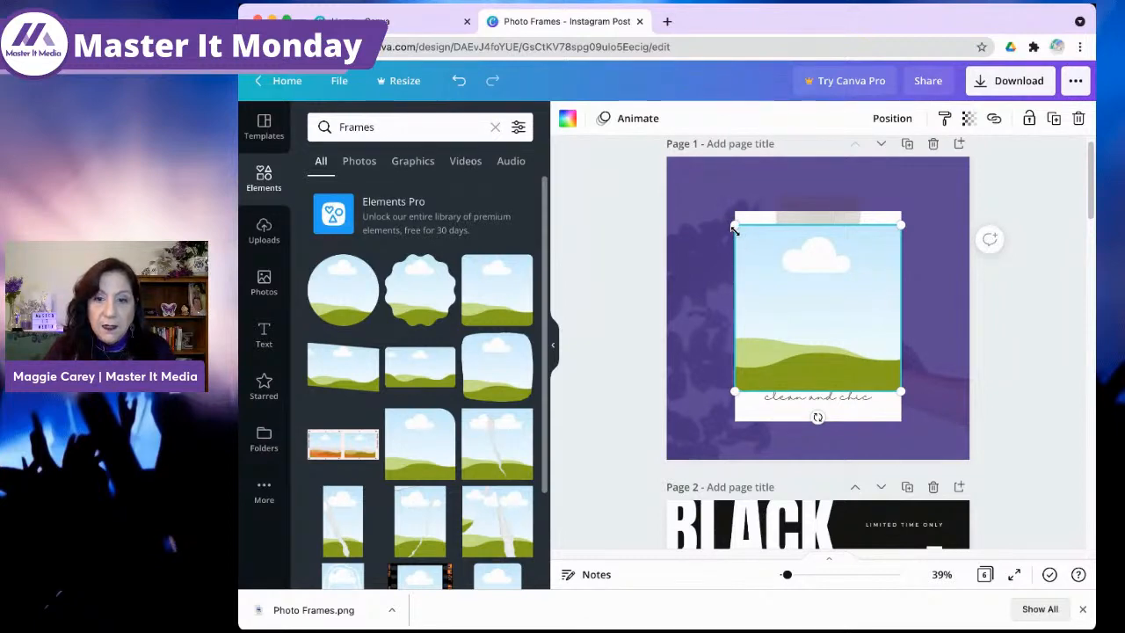
Step: Shrink the new frame so it is slightly narrower than the white card and centre it horizontally on the card
left_click(807, 576)
left_click_drag(806, 576, 796, 575)
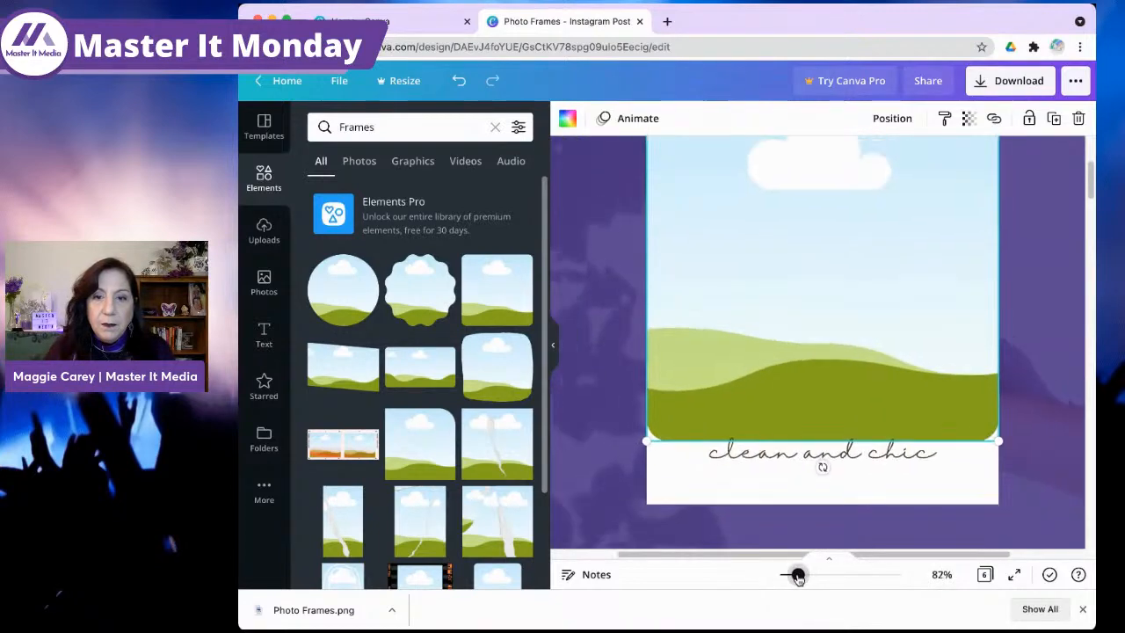
scroll(956, 460, "up", 3)
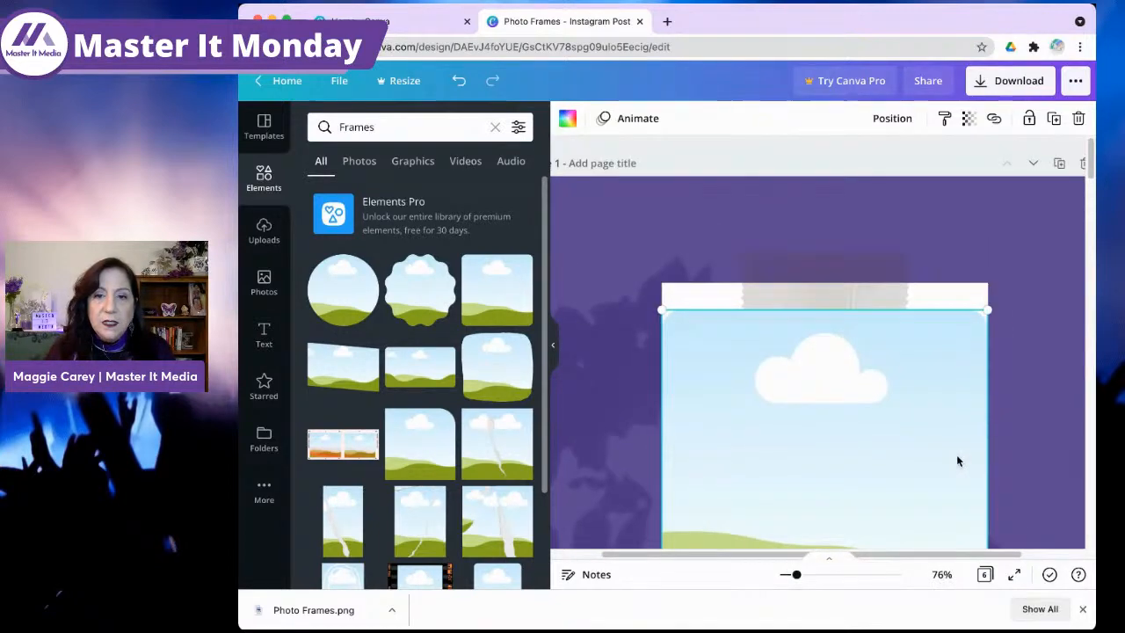
scroll(1014, 334, "down", 1)
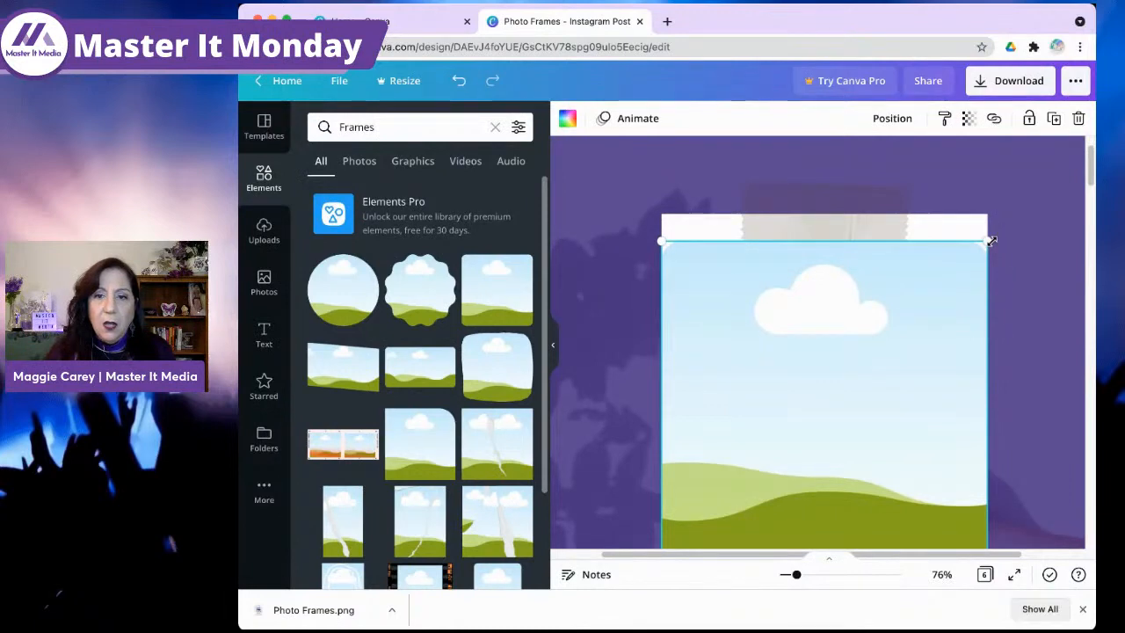
left_click_drag(985, 242, 970, 266)
left_click_drag(857, 387, 869, 385)
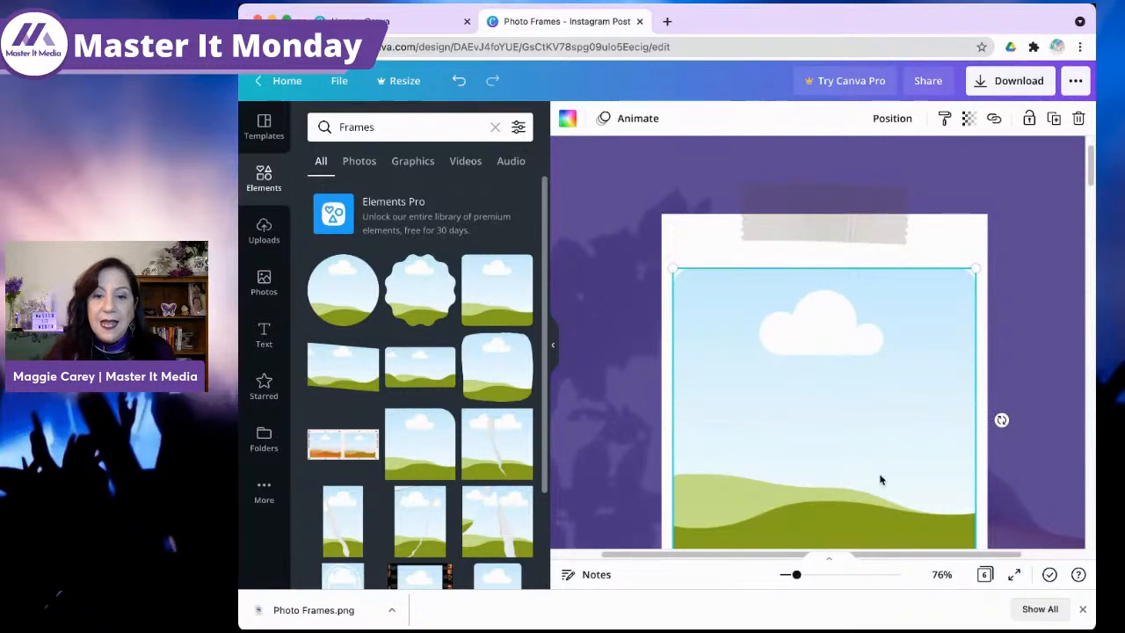
Step: Move the rounded frame up so it sits clear above the "clean and chic" caption, and deselect it
left_click_drag(797, 575, 793, 575)
scroll(977, 347, "down", 3)
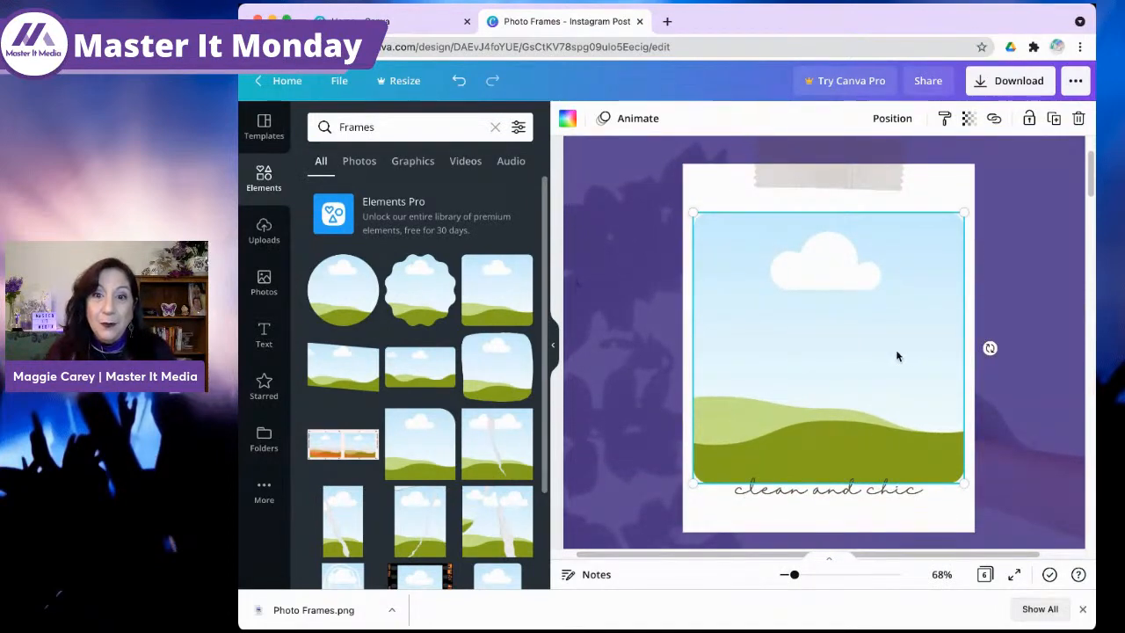
left_click_drag(864, 355, 859, 339)
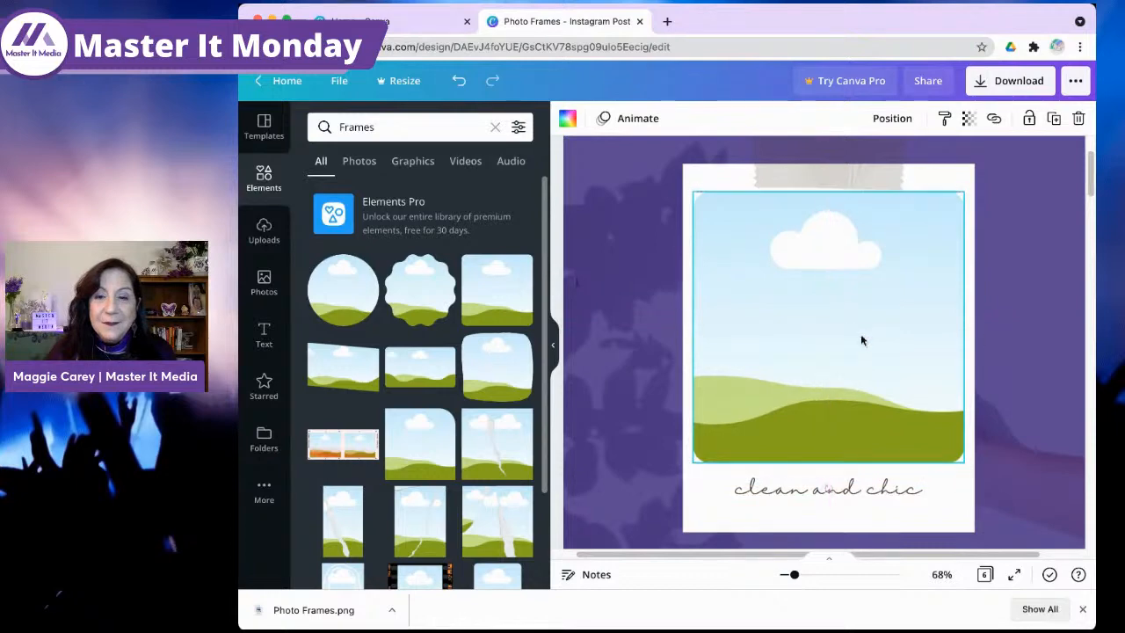
left_click(810, 350)
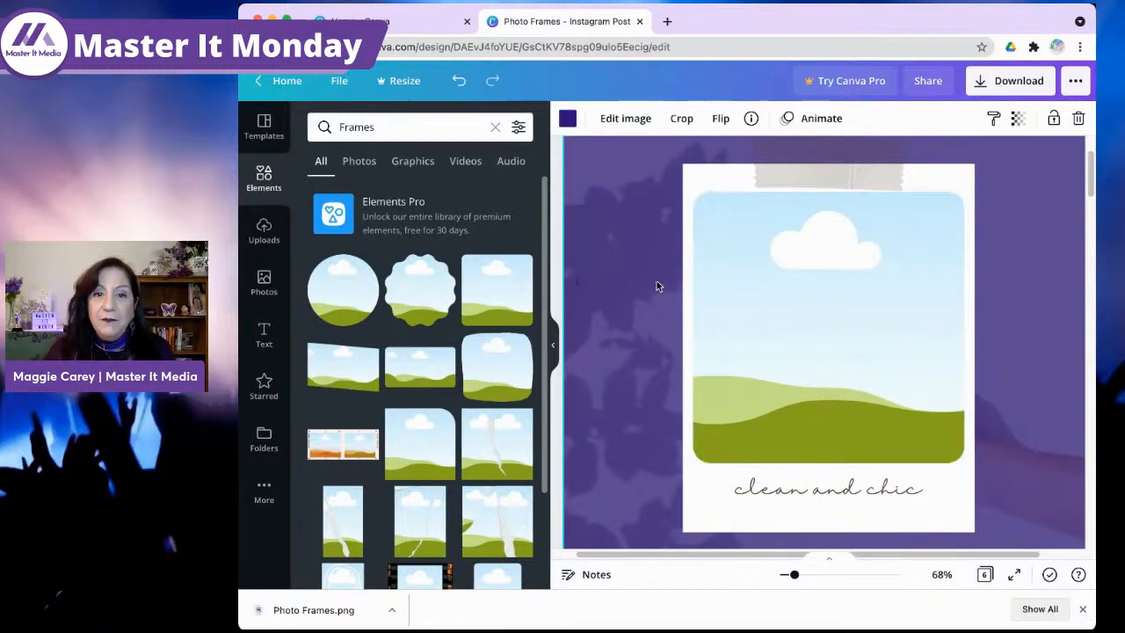
Step: Search the photo library for "camera"
left_click(263, 283)
left_click(425, 128)
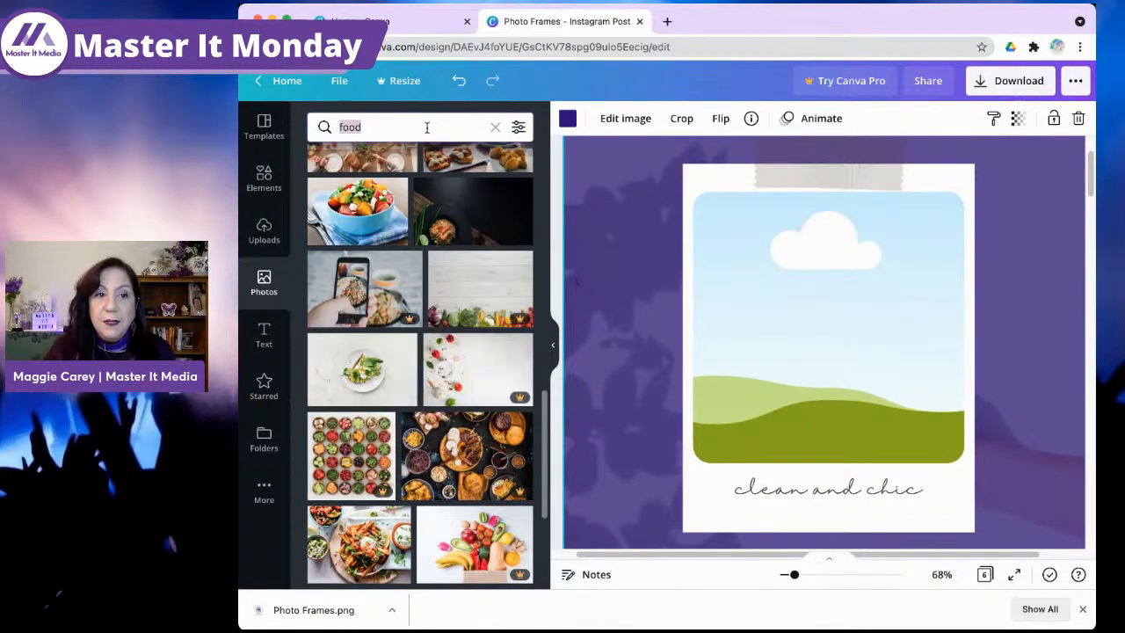
type("camera")
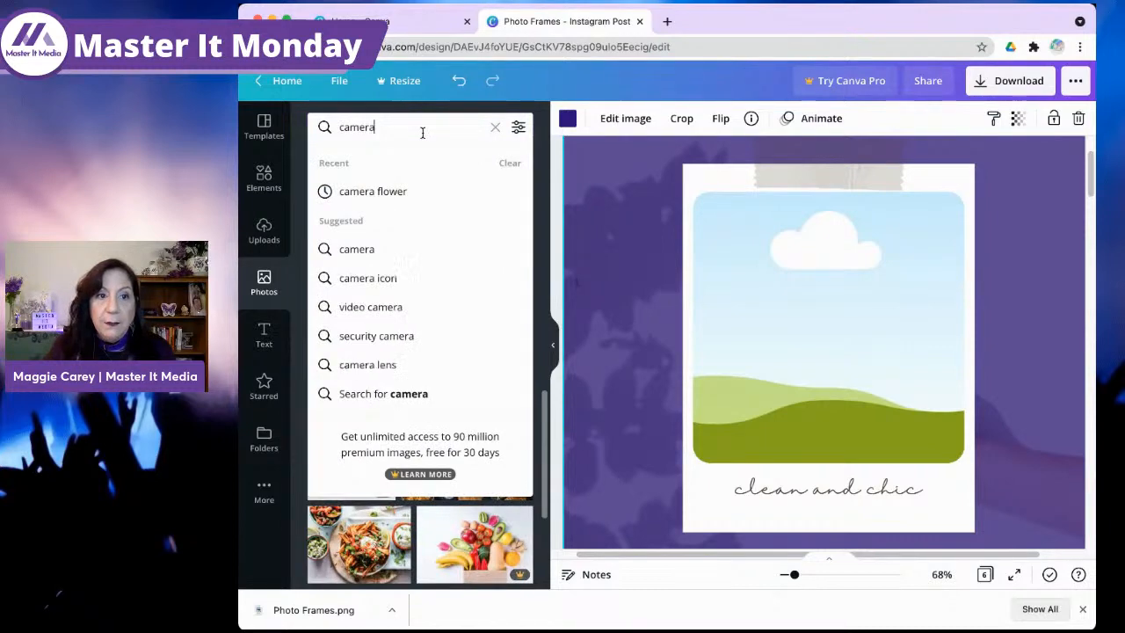
key("Return")
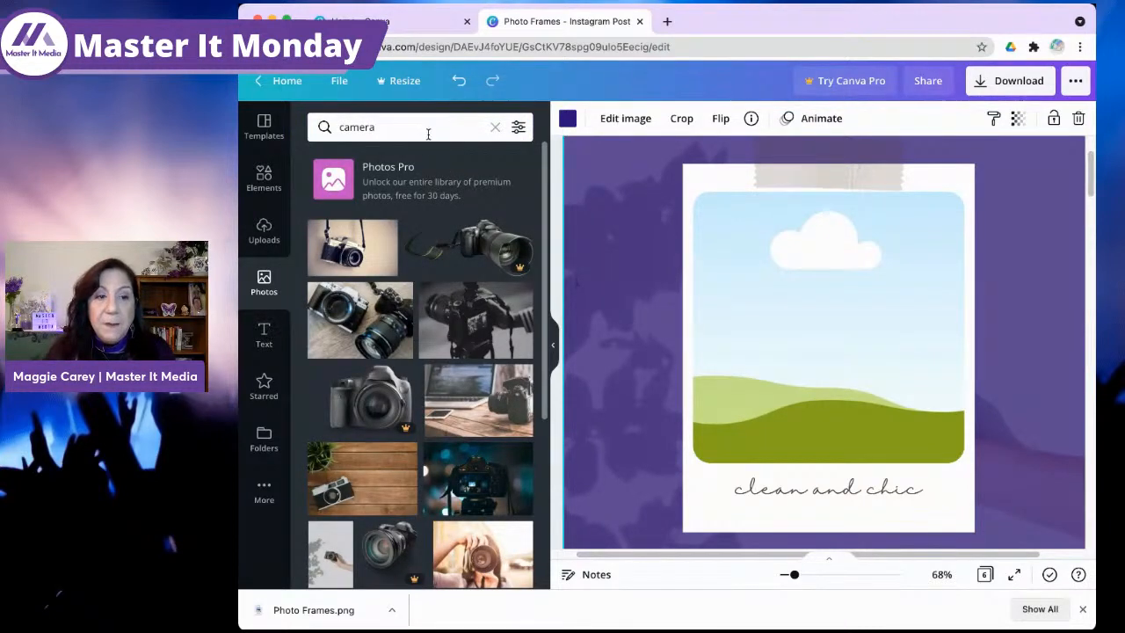
Step: Fill the rounded frame with the uploaded photo of a hand holding a camera, and move the frame up slightly
left_click(266, 231)
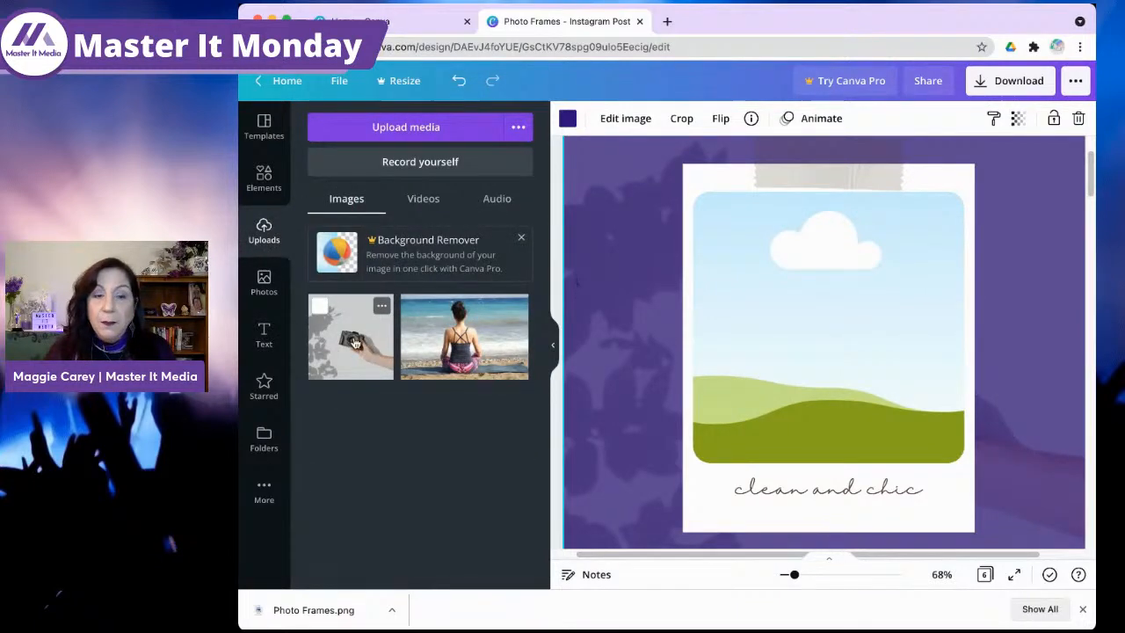
left_click_drag(355, 343, 747, 285)
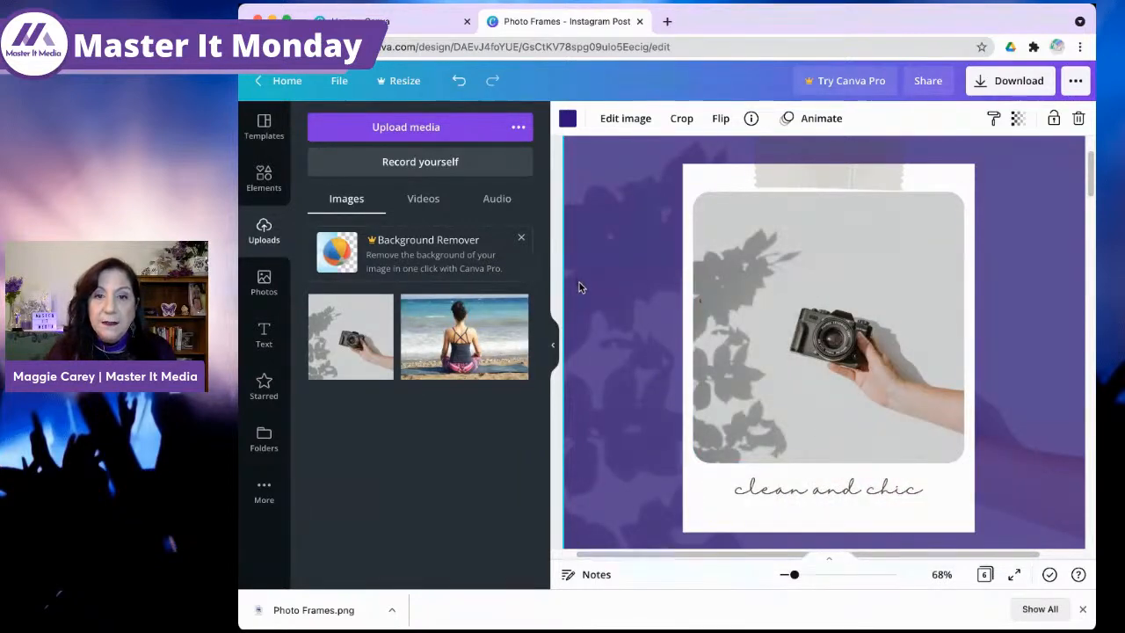
left_click_drag(910, 294, 847, 261)
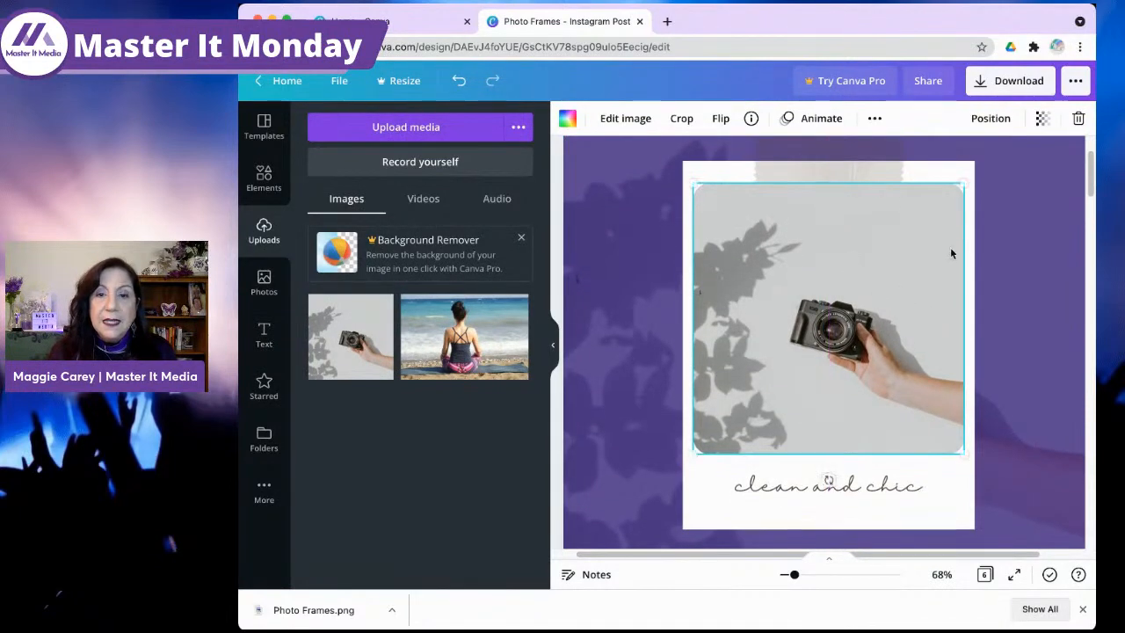
Step: Send the camera photo frame one layer backward so the tape overlaps its upper edge
left_click(1004, 123)
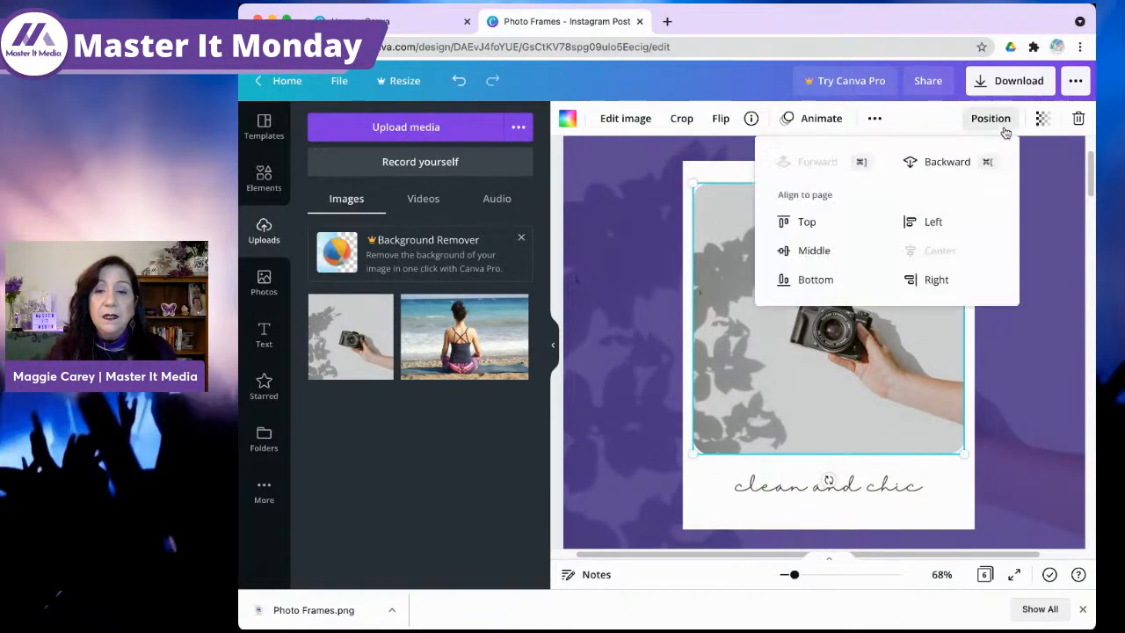
left_click(947, 167)
left_click(877, 172)
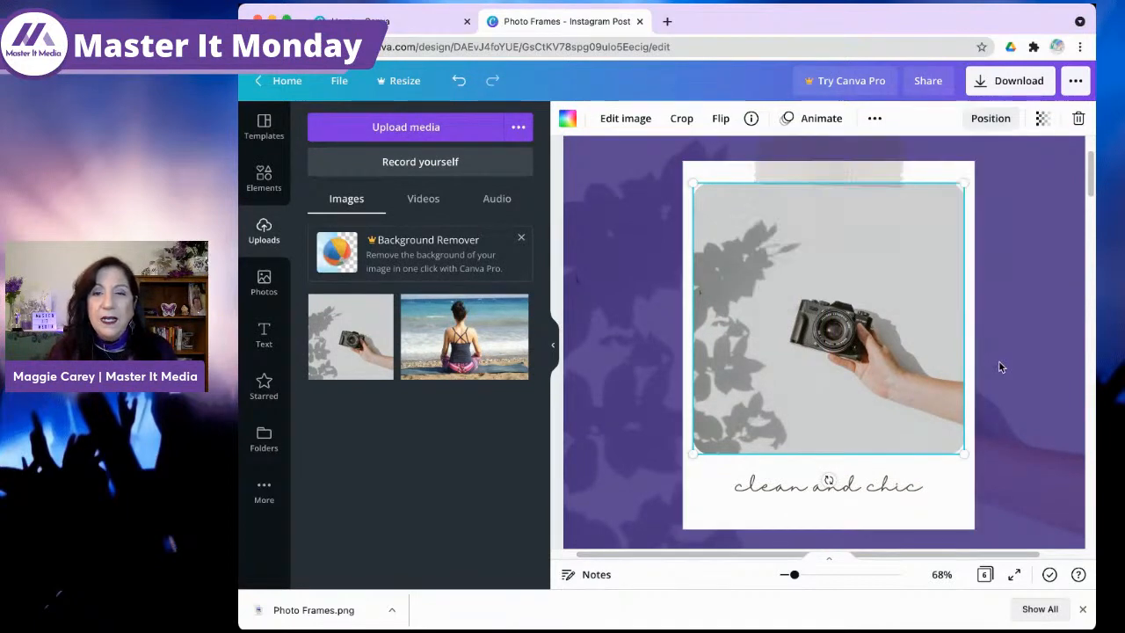
left_click_drag(837, 169, 837, 174)
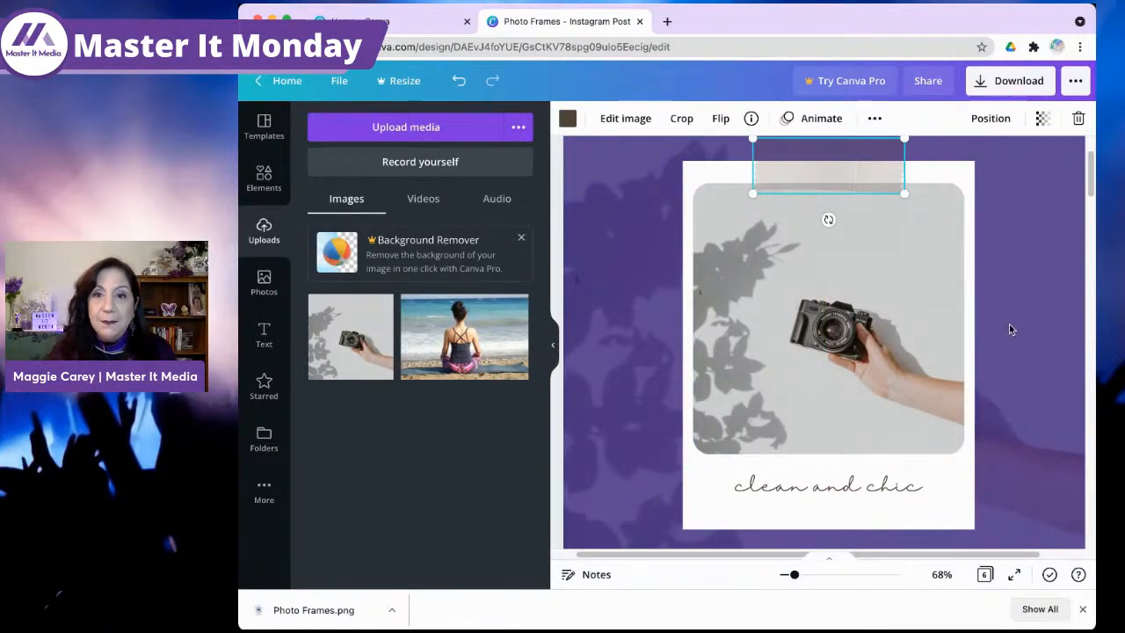
scroll(1011, 324, "up", 2)
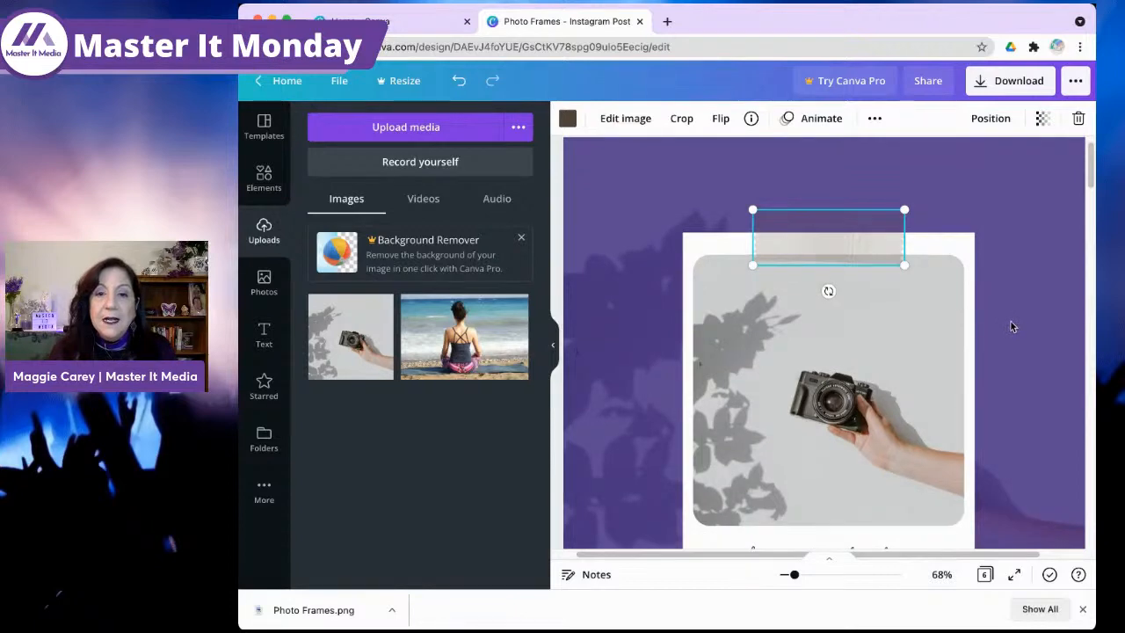
scroll(1004, 323, "down", 1)
left_click(865, 330)
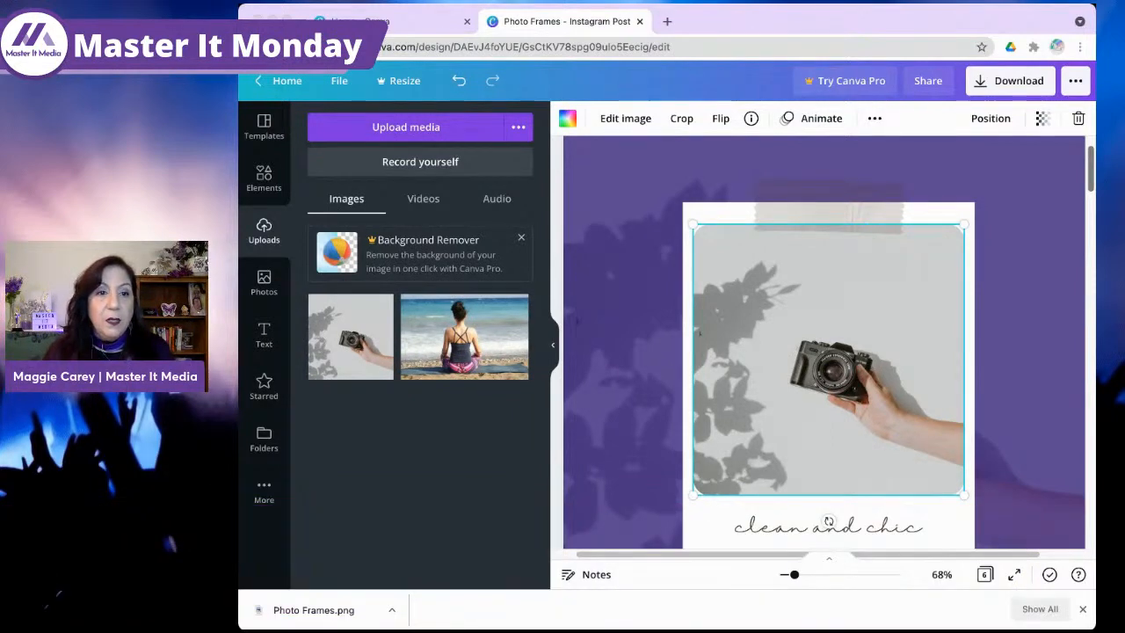
Step: Go to page 2 and examine the Black Friday post's layout at 54% zoom
scroll(669, 269, "down", 3)
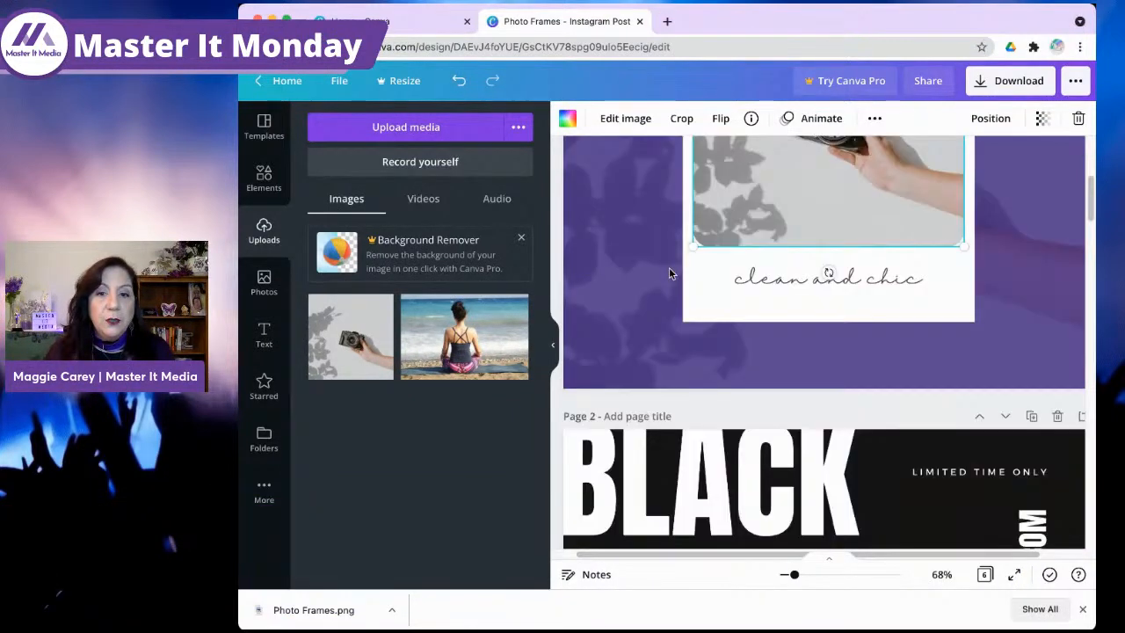
scroll(669, 269, "down", 5)
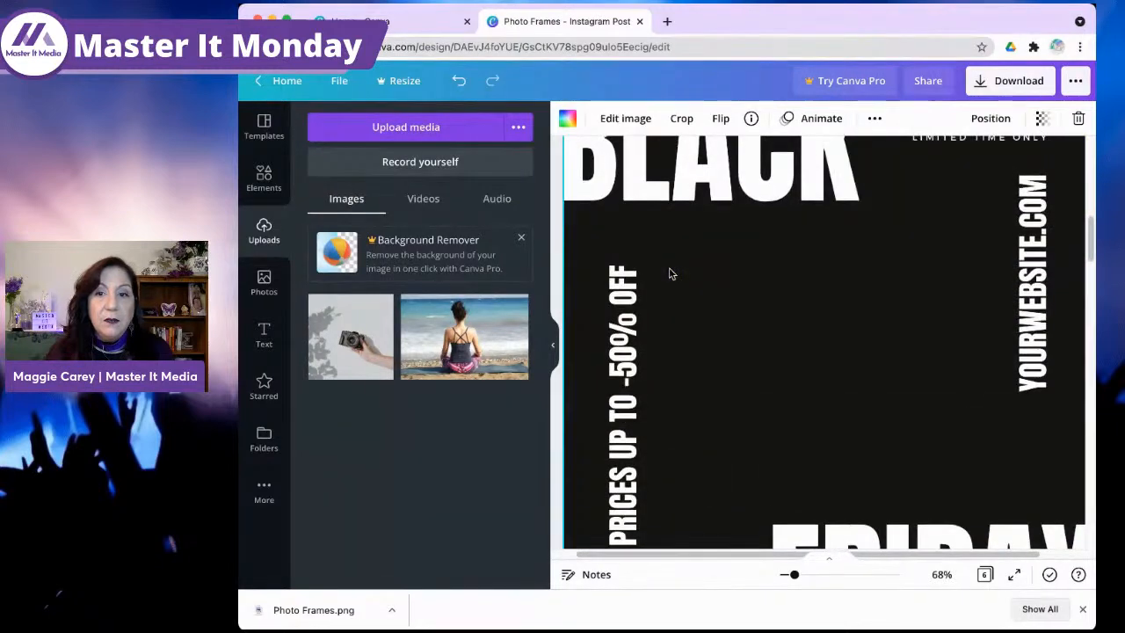
left_click_drag(794, 576, 791, 575)
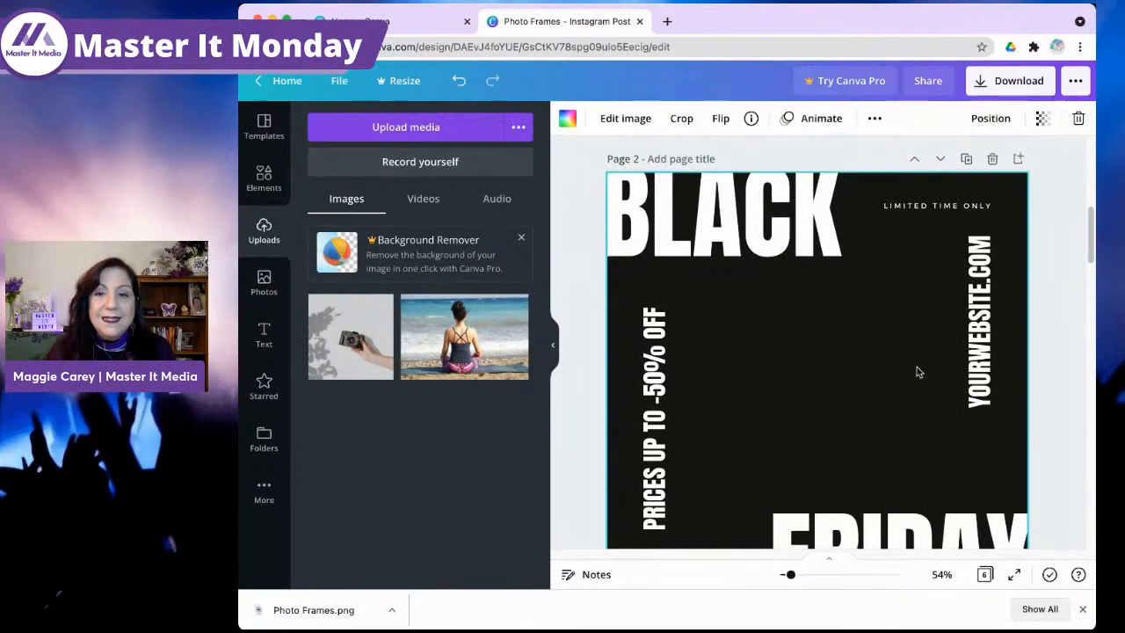
scroll(917, 371, "down", 2)
scroll(917, 371, "up", 2)
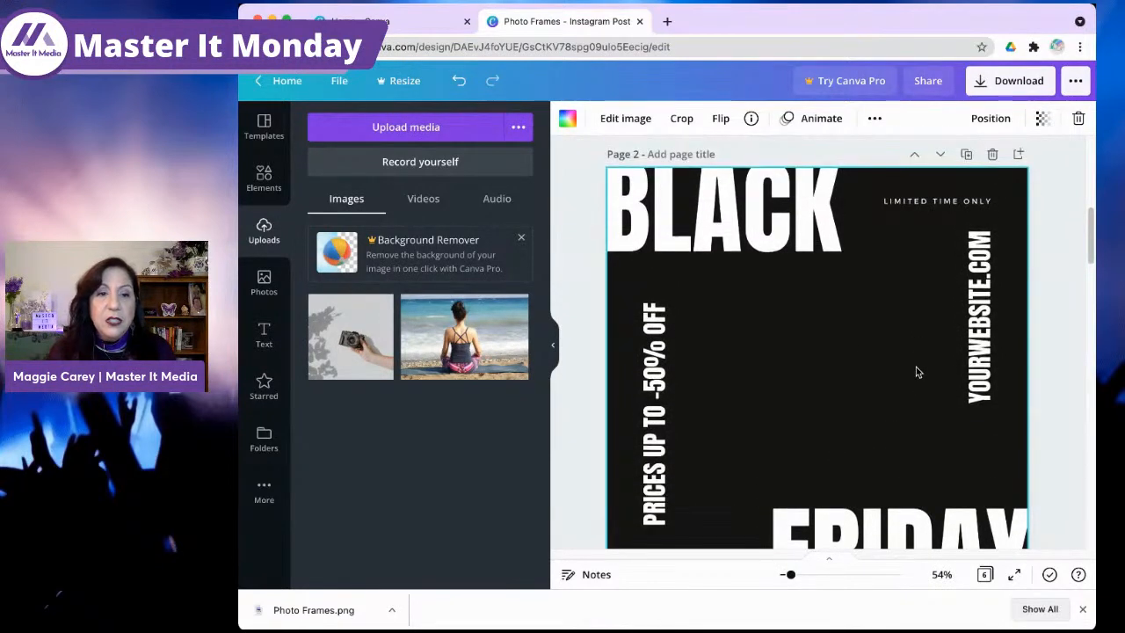
left_click(552, 342)
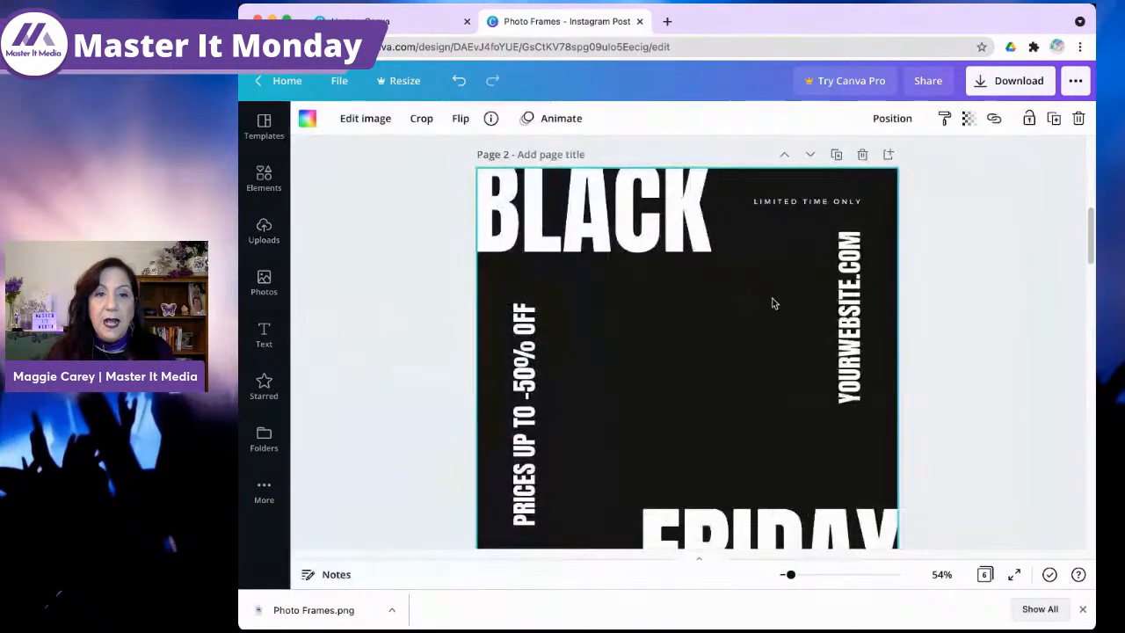
scroll(892, 357, "down", 1)
scroll(892, 357, "down", 3)
scroll(892, 357, "up", 6)
scroll(890, 354, "down", 3)
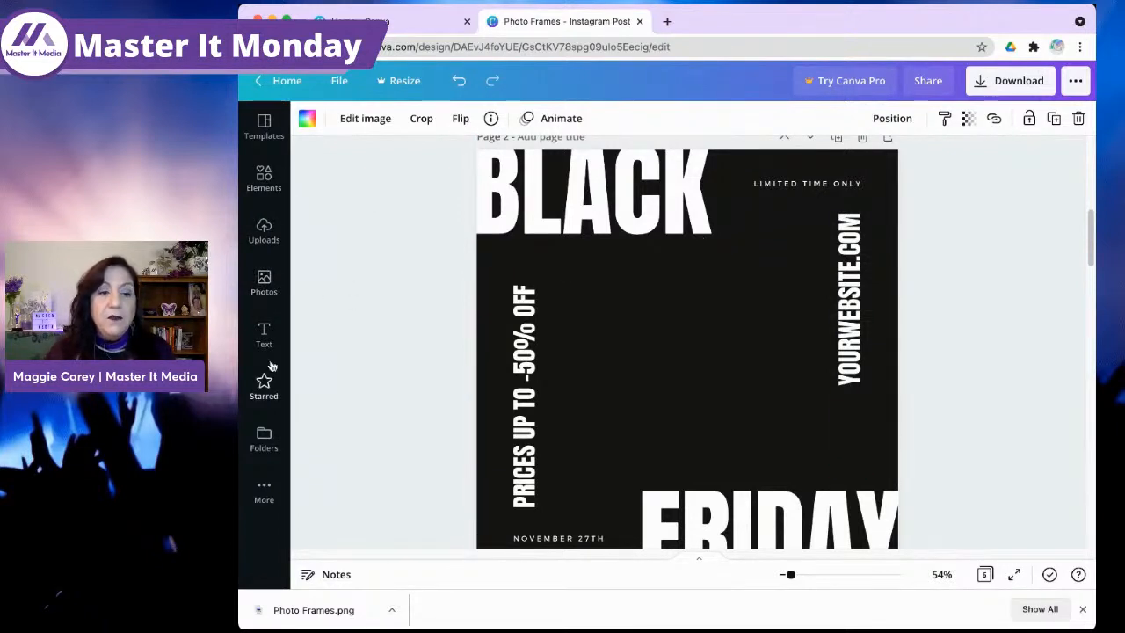
Step: Add the 3D book-shaped frame from the Frames collection to the middle of page 2 and enlarge it between the two headline words
left_click(264, 179)
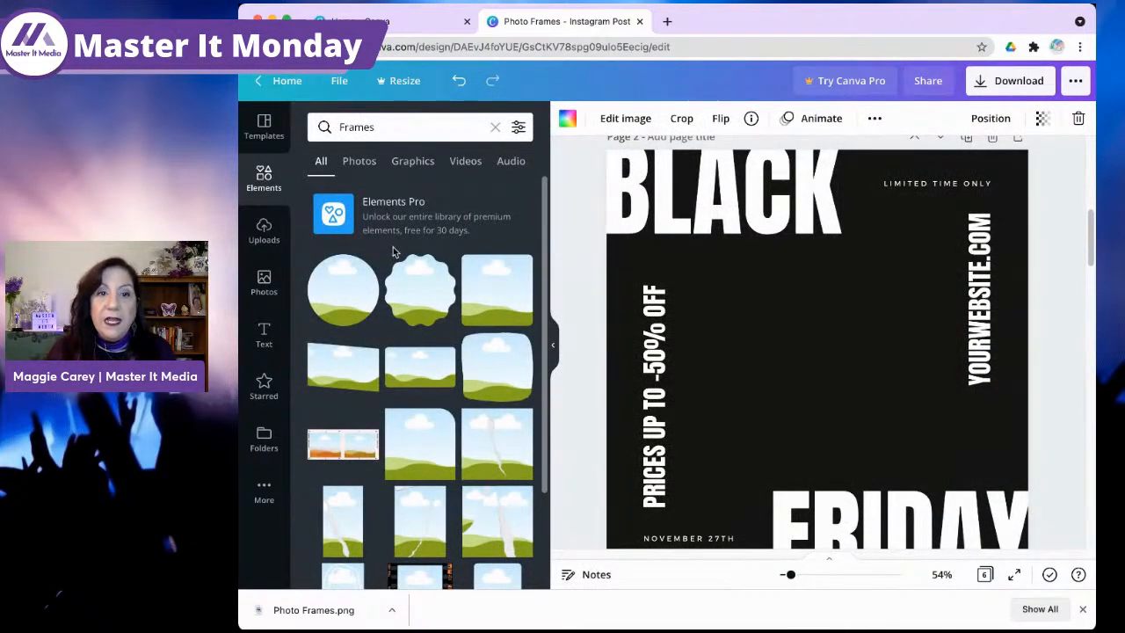
left_click(494, 126)
scroll(486, 262, "down", 10)
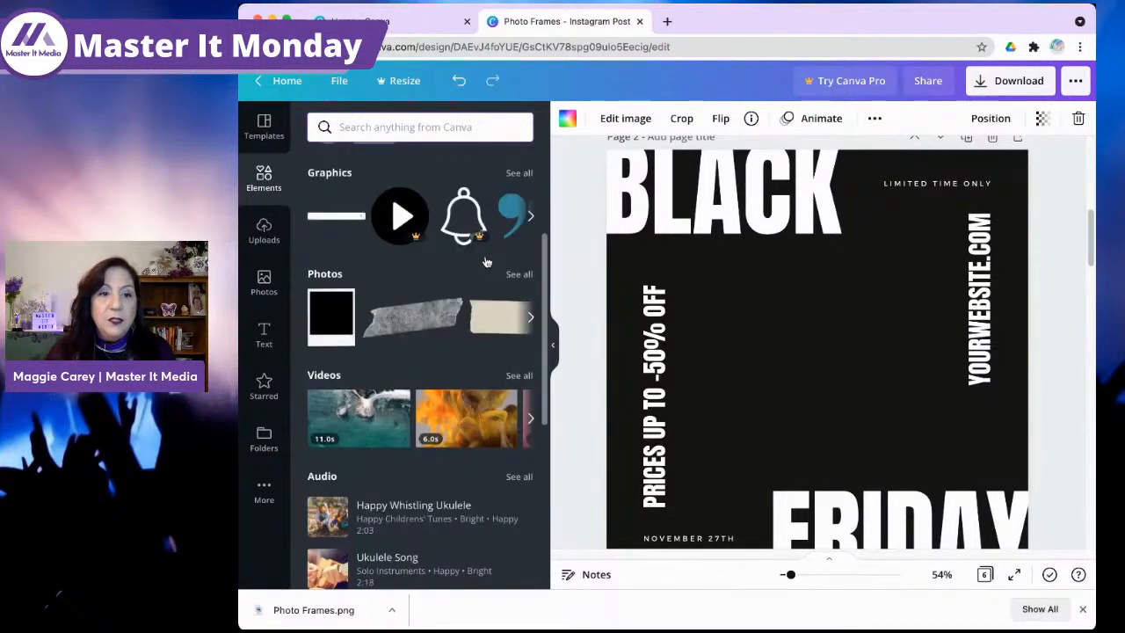
left_click(524, 397)
scroll(523, 400, "down", 10)
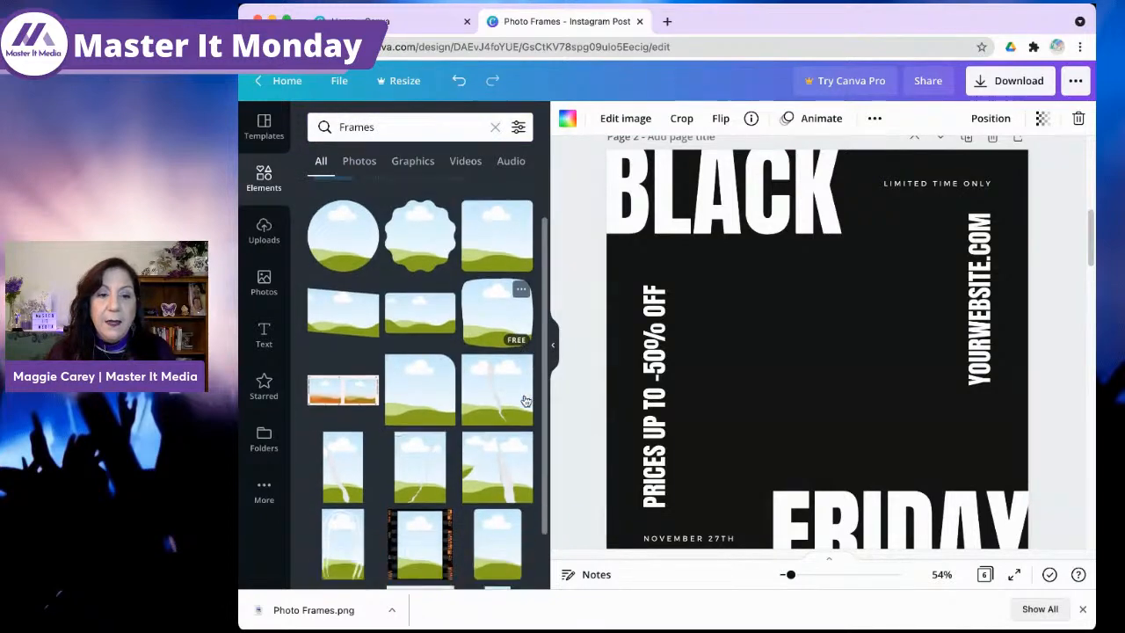
scroll(524, 400, "down", 5)
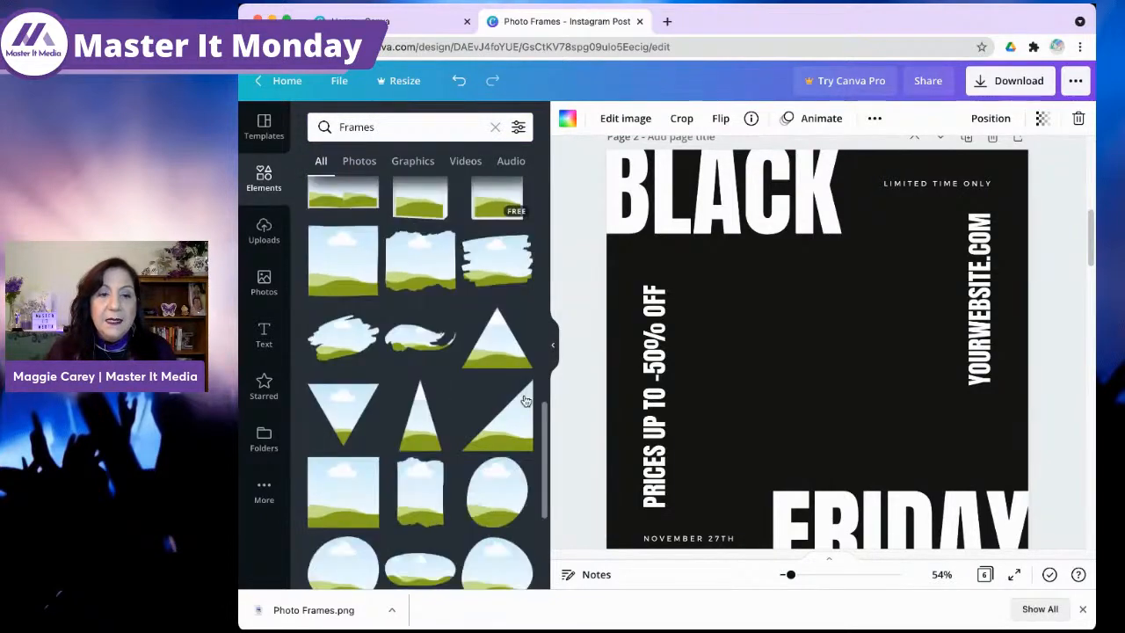
scroll(523, 400, "up", 3)
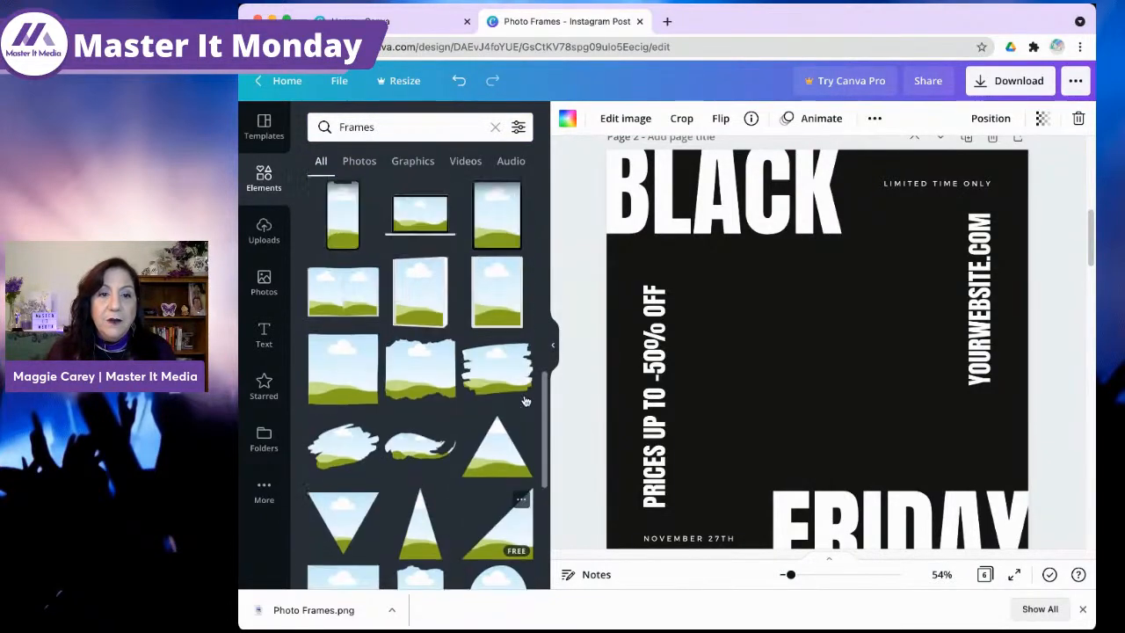
left_click(422, 295)
left_click_drag(907, 245, 924, 223)
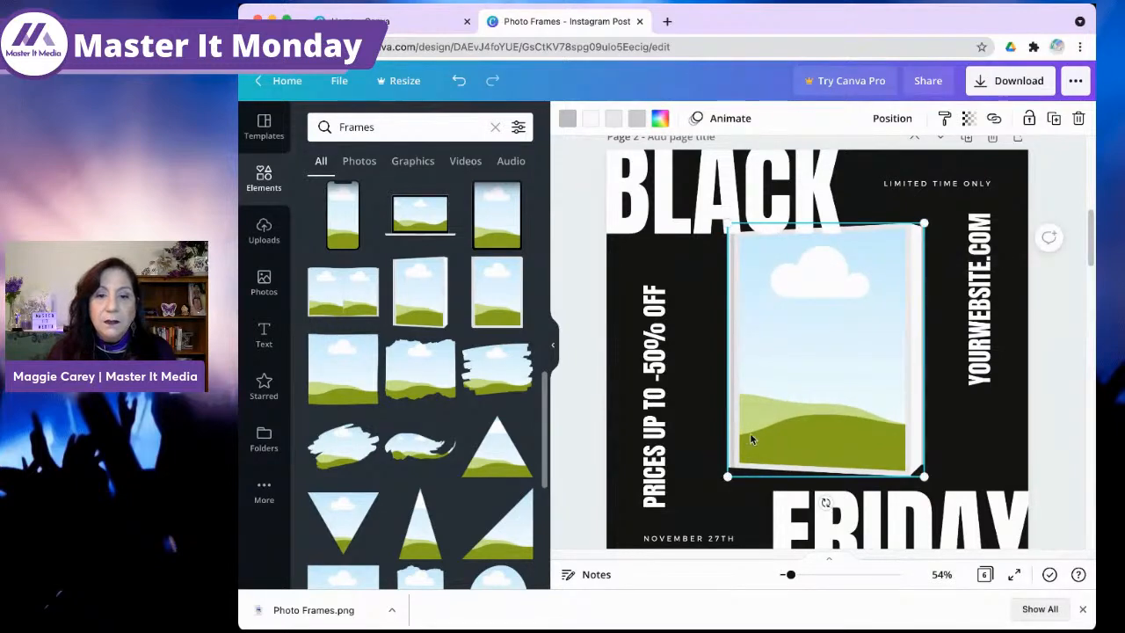
left_click_drag(721, 479, 720, 484)
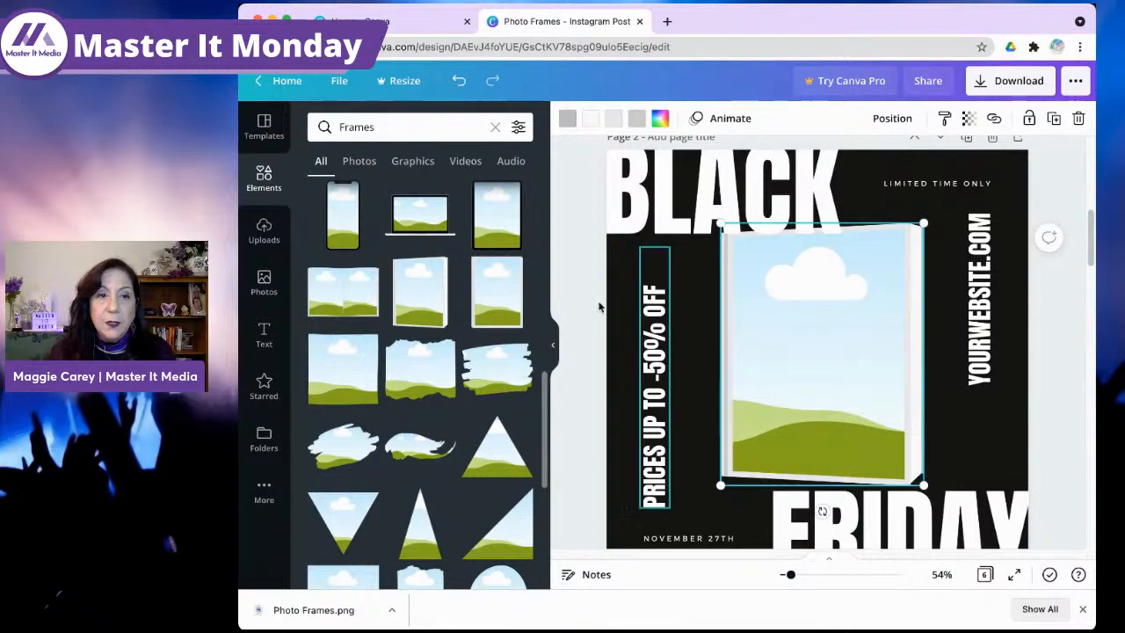
Step: Search the photo library for "book cover" and browse the results for an image to fill the book frame
left_click(268, 288)
left_click(399, 128)
key("Return")
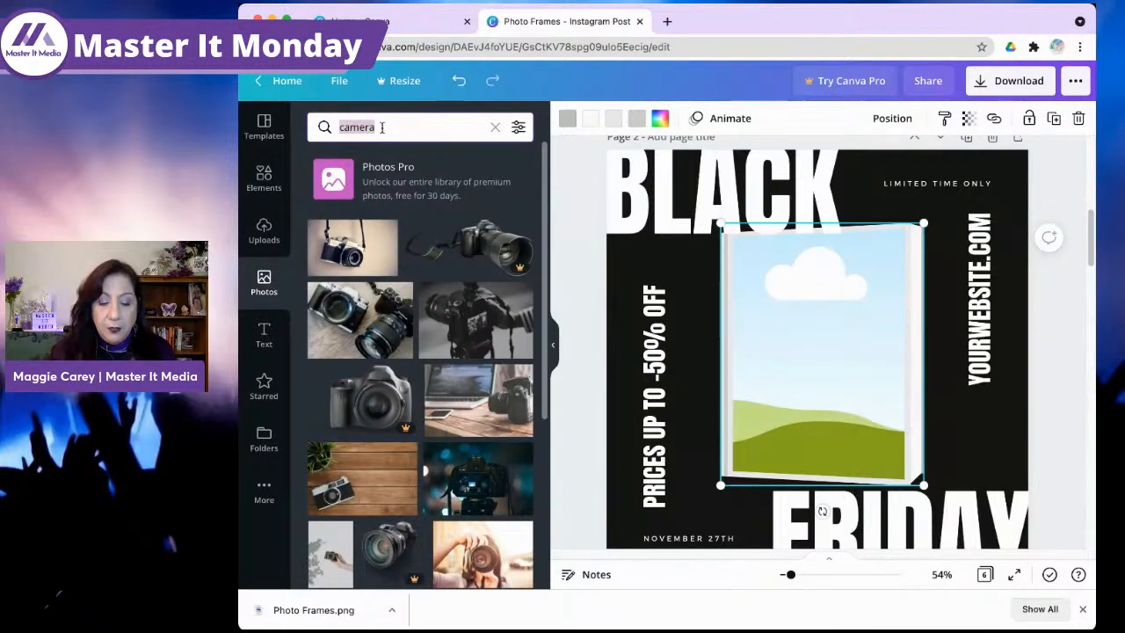
type("food")
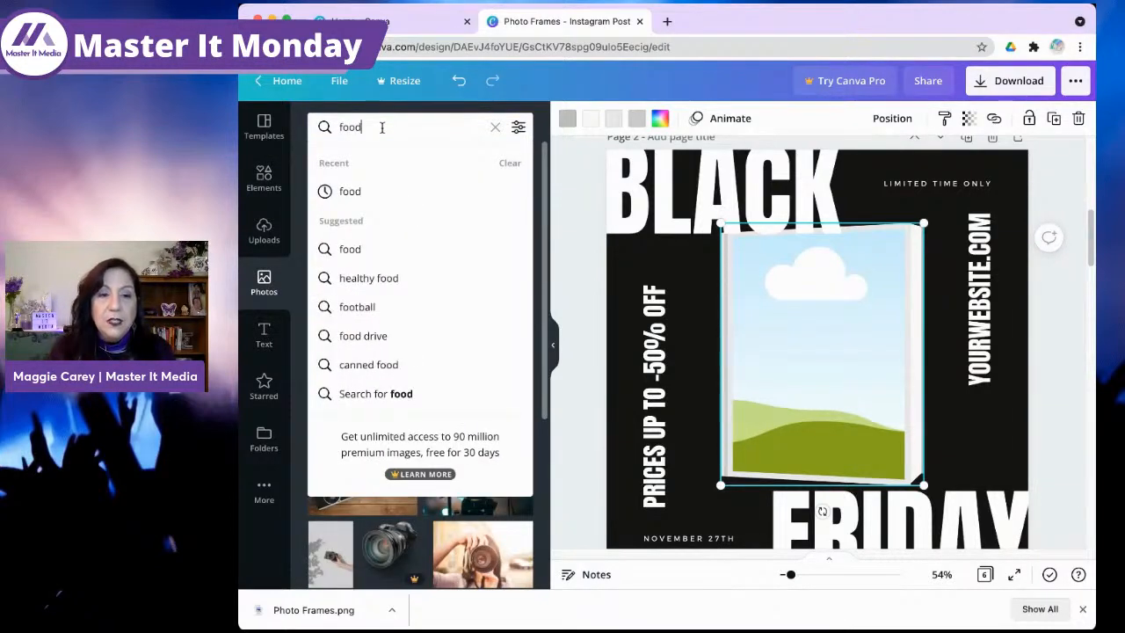
key("BackSpace")
key("BackSpace")
key("BackSpace")
key("BackSpace")
type("x")
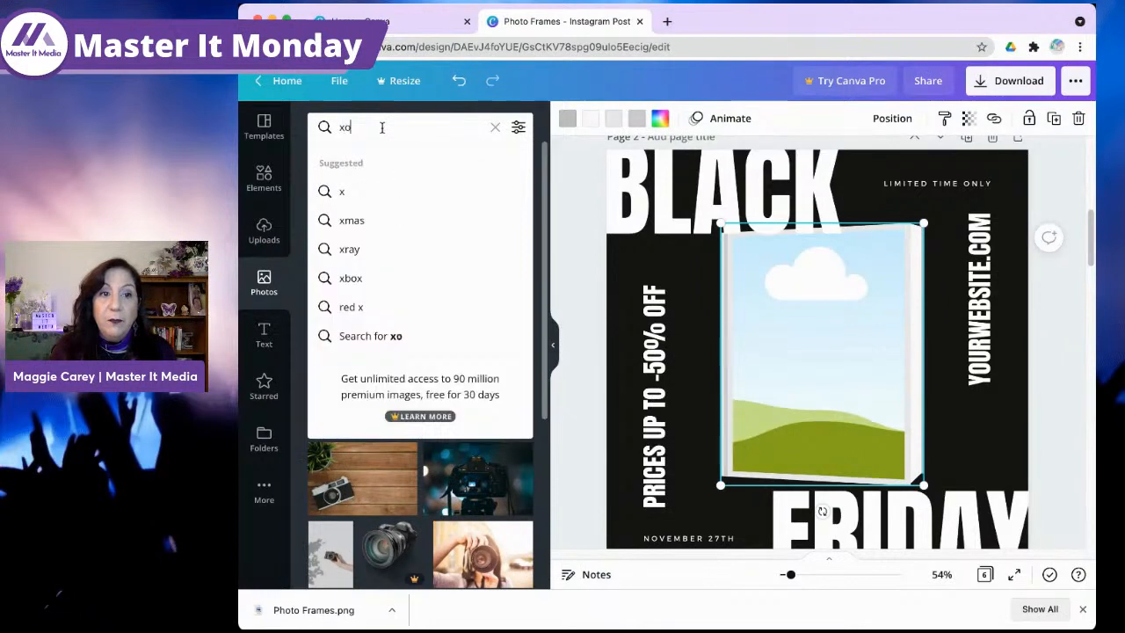
key("BackSpace")
type("book")
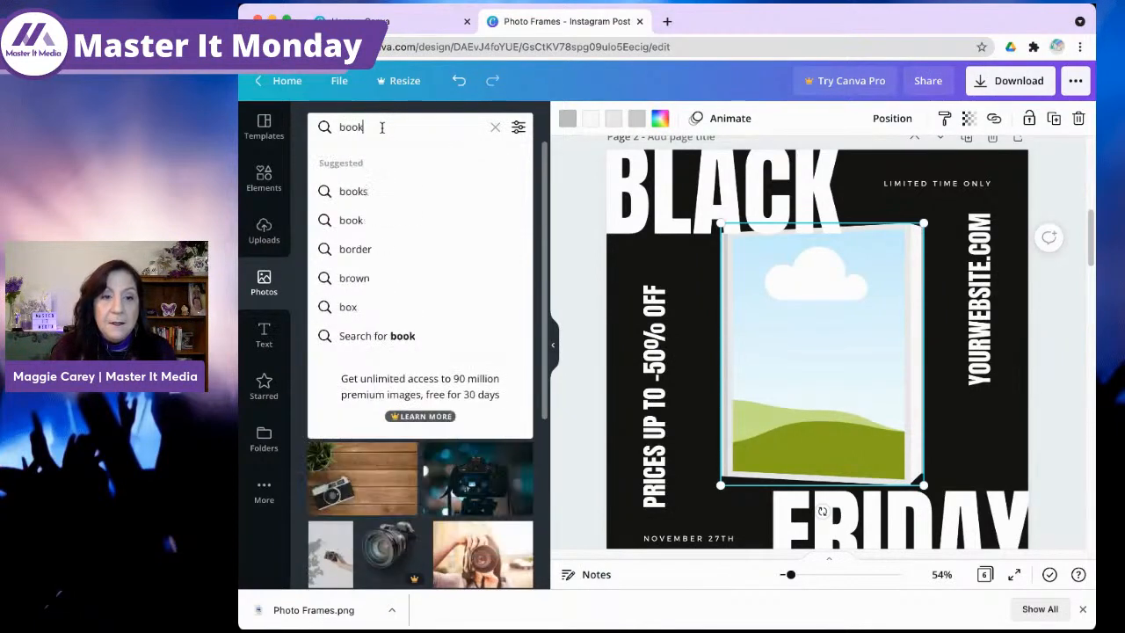
type(" cover")
key("Return")
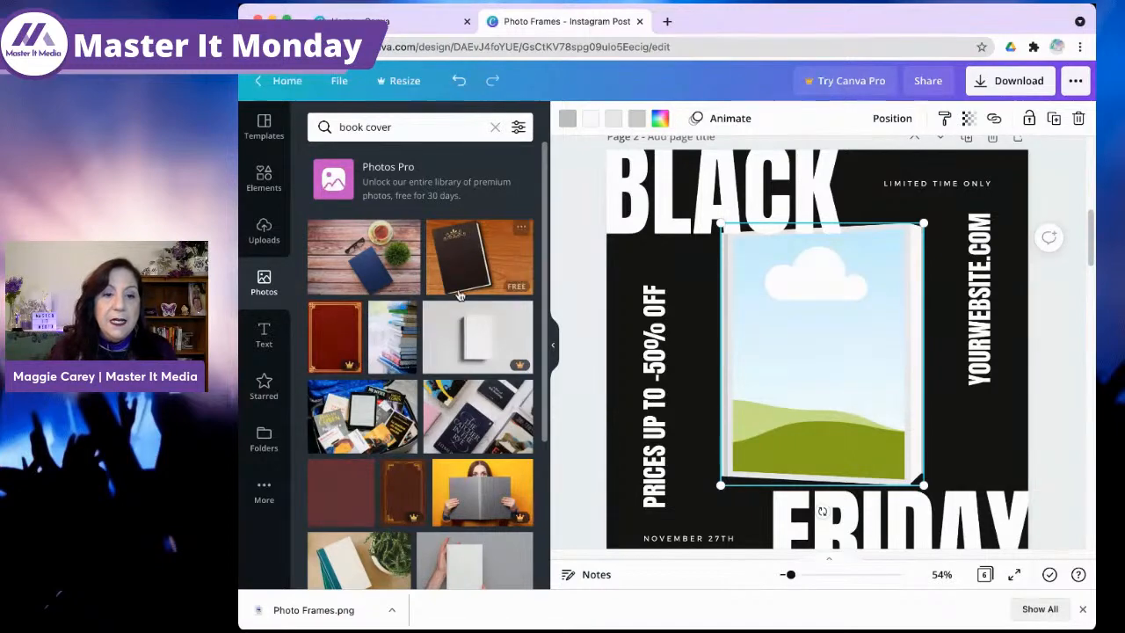
scroll(459, 297, "down", 2)
scroll(459, 297, "down", 4)
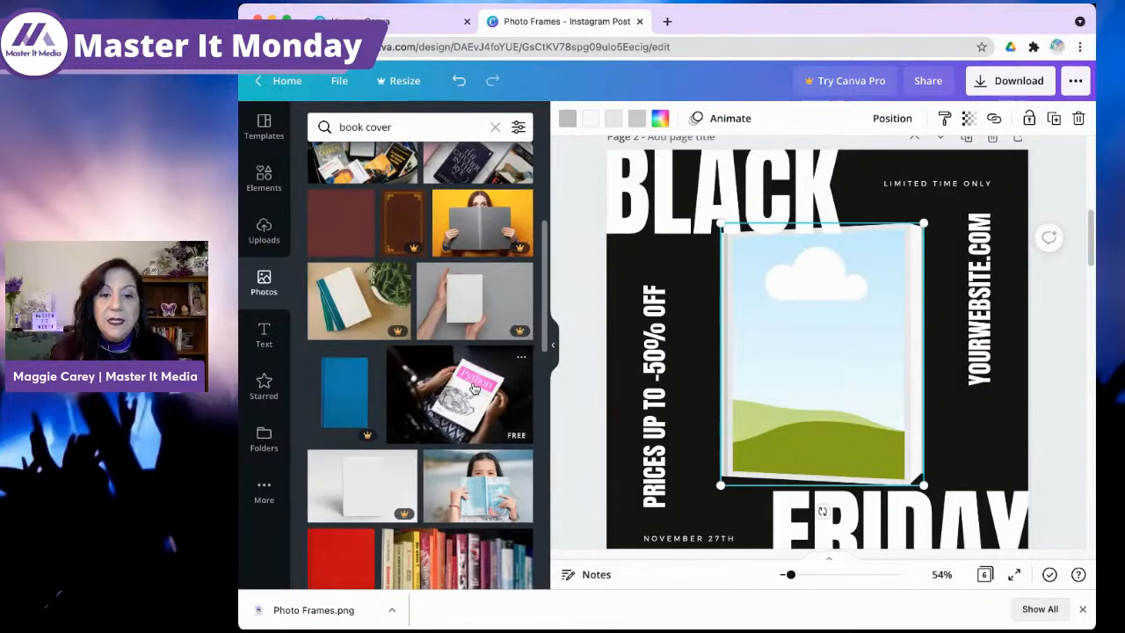
scroll(471, 386, "down", 8)
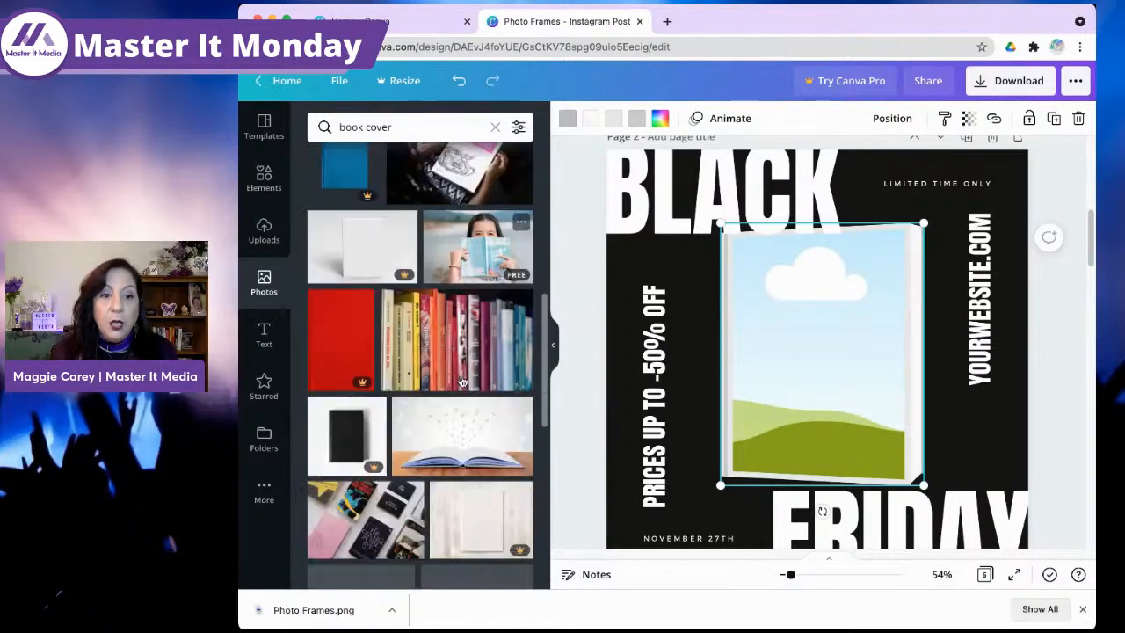
scroll(462, 380, "down", 10)
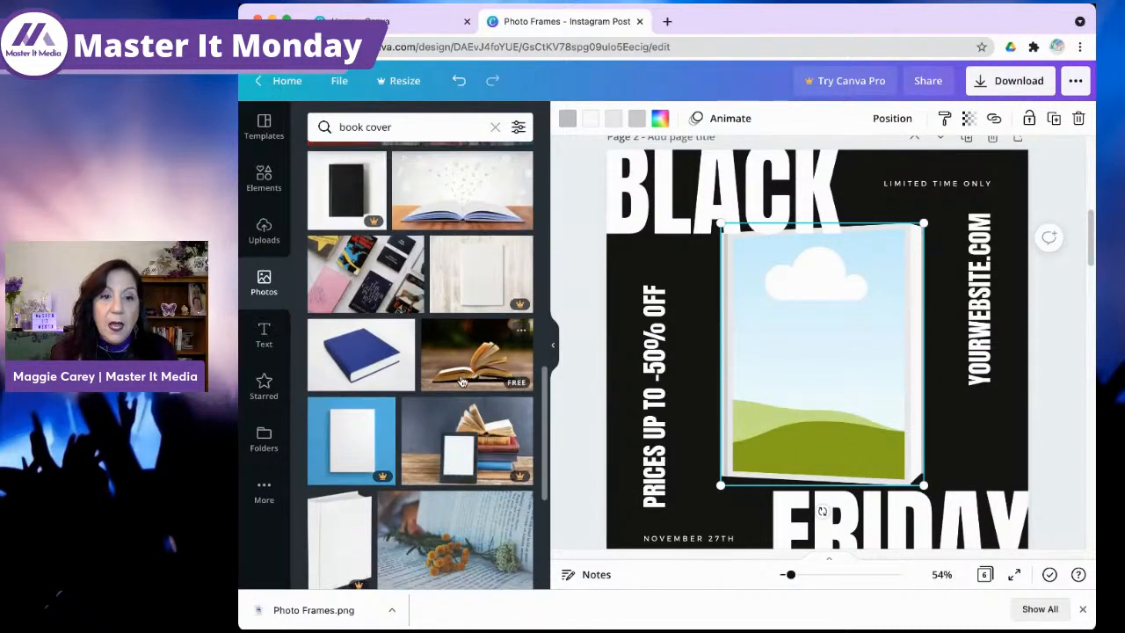
scroll(461, 378, "up", 20)
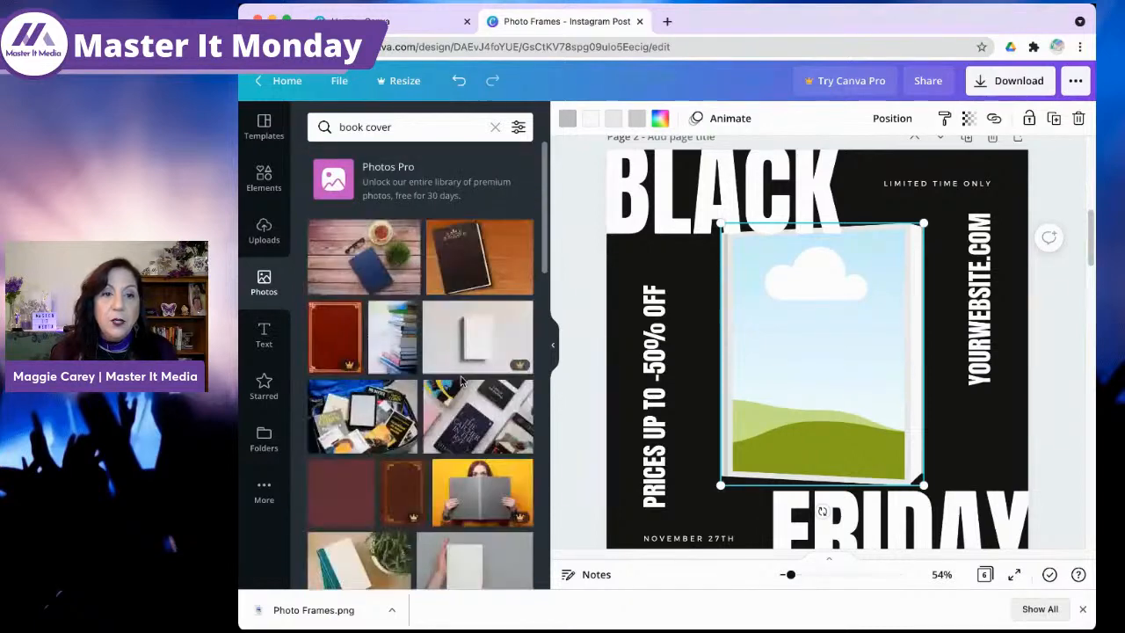
left_click(400, 128)
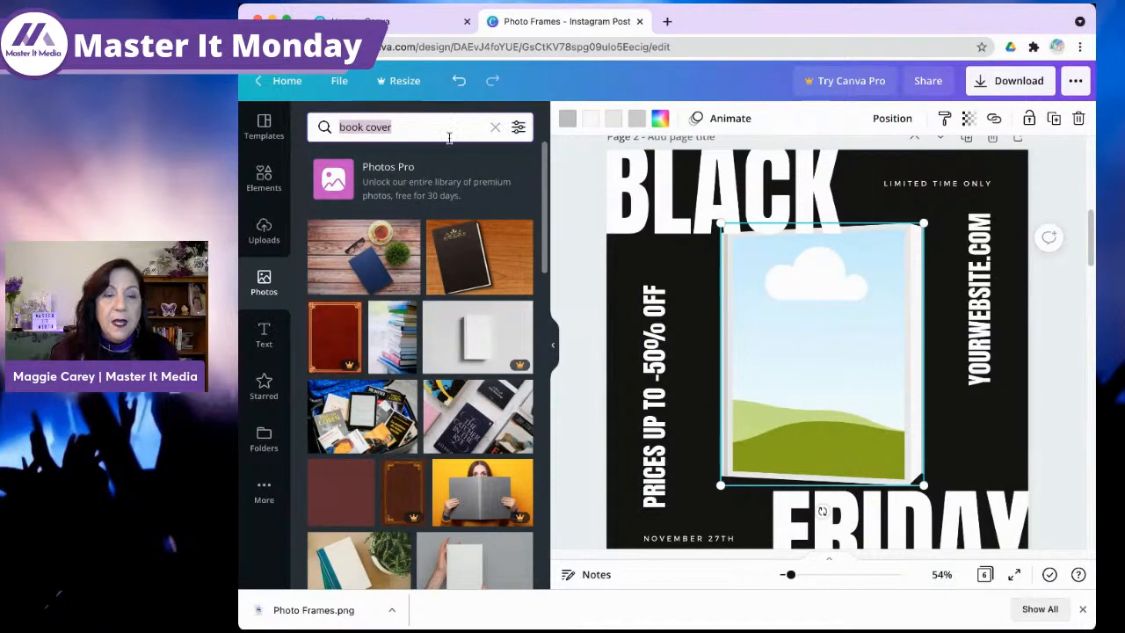
Step: Replace the book frame on page 2 with the wide brush-stroke frame with ragged sides from the Frames collection
left_click(810, 343)
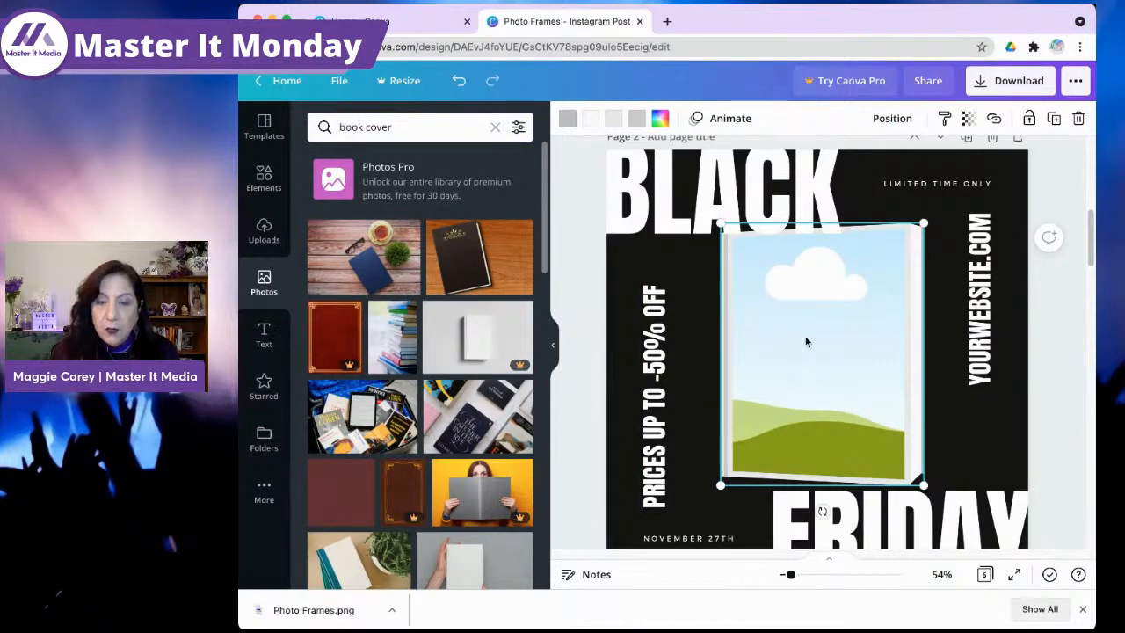
key("Delete")
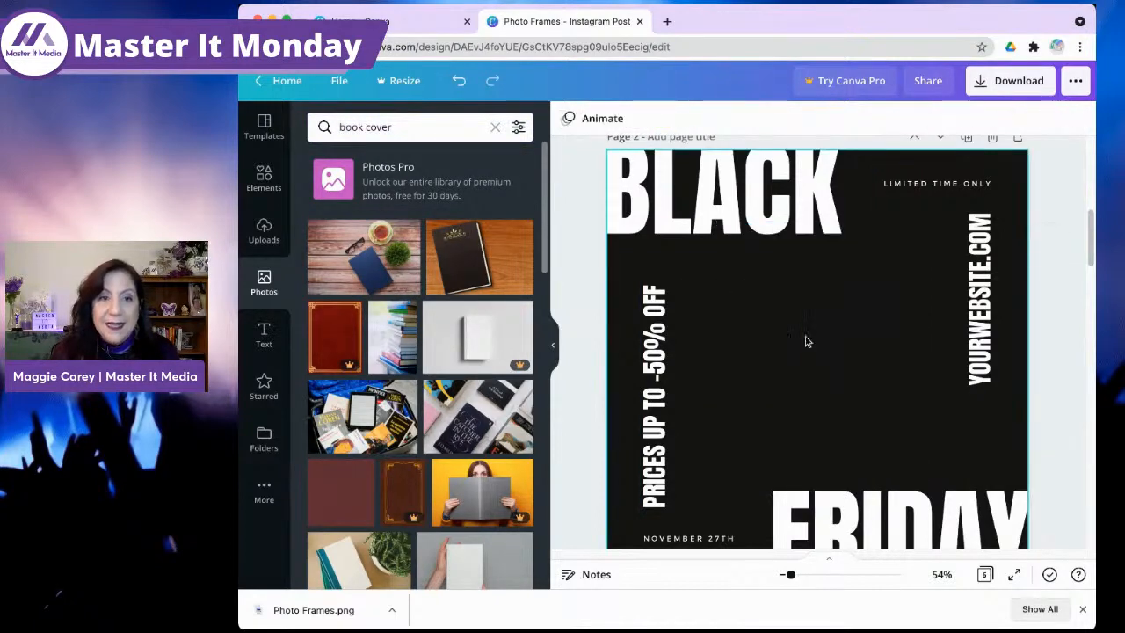
left_click(270, 198)
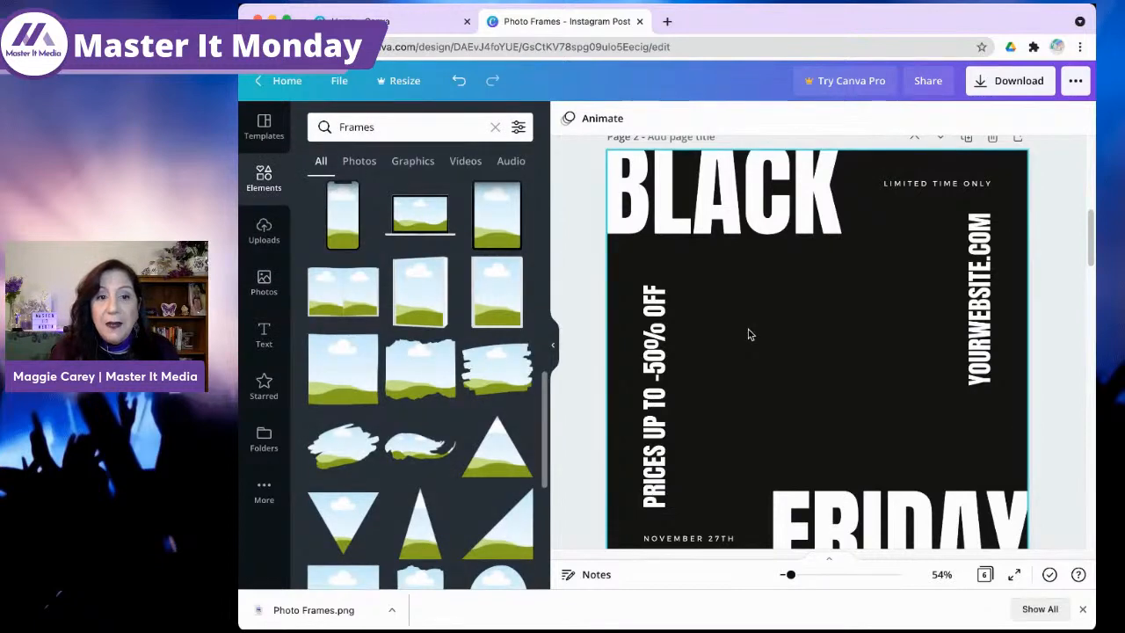
scroll(452, 365, "down", 1)
scroll(452, 365, "down", 2)
left_click(486, 270)
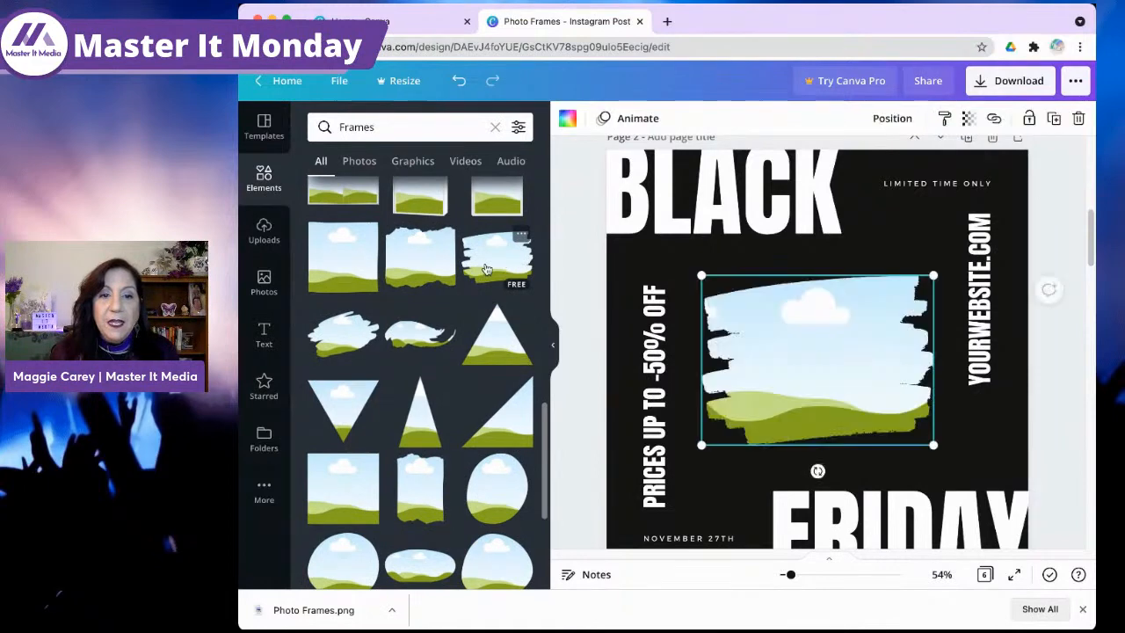
Step: Enlarge and centre the brush-stroke frame on page 2, and fill it with the ring-of-coloured-pencils photo from a photo library search for "pencils"
left_click_drag(934, 275, 966, 245)
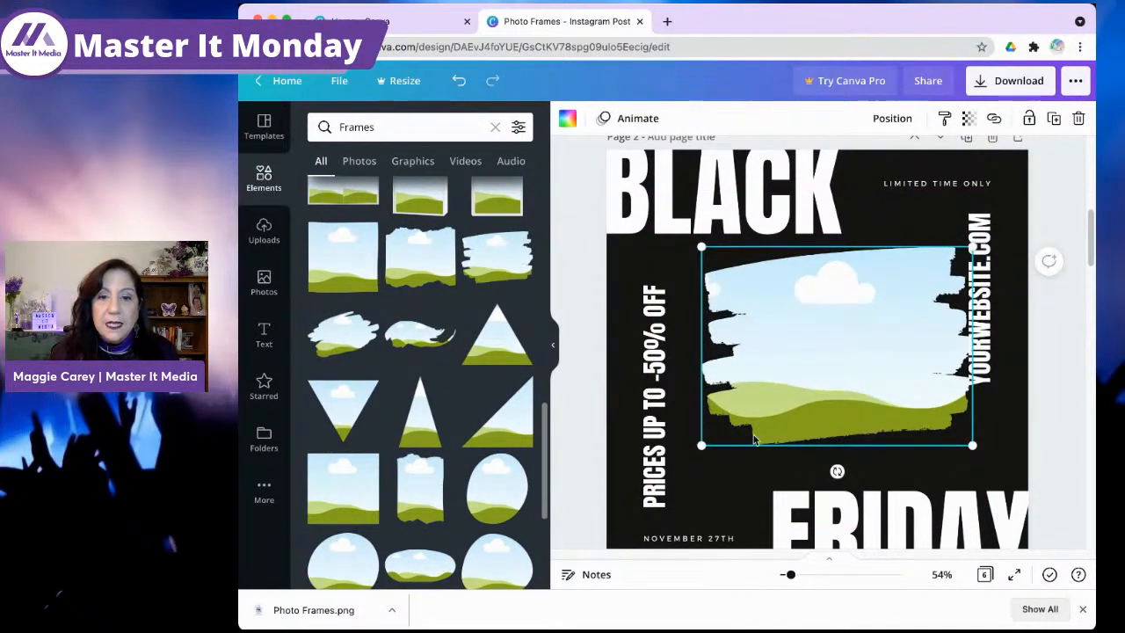
mouse_move(868, 369)
left_mouse_down()
mouse_move(836, 376)
mouse_move(849, 377)
left_mouse_up()
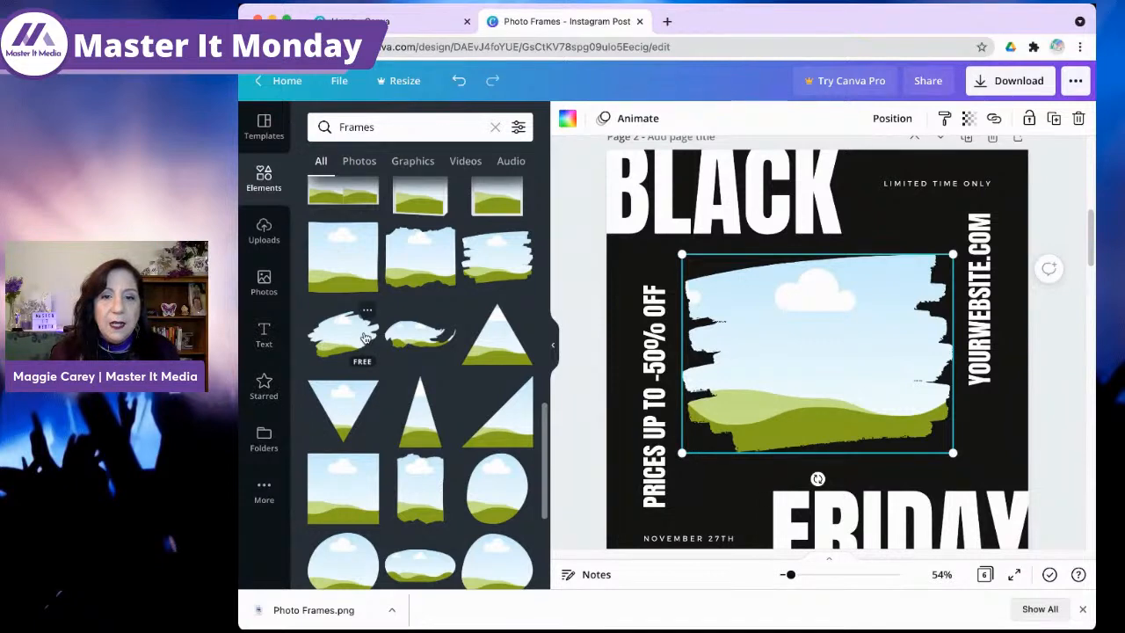
left_click(264, 281)
left_click(403, 131)
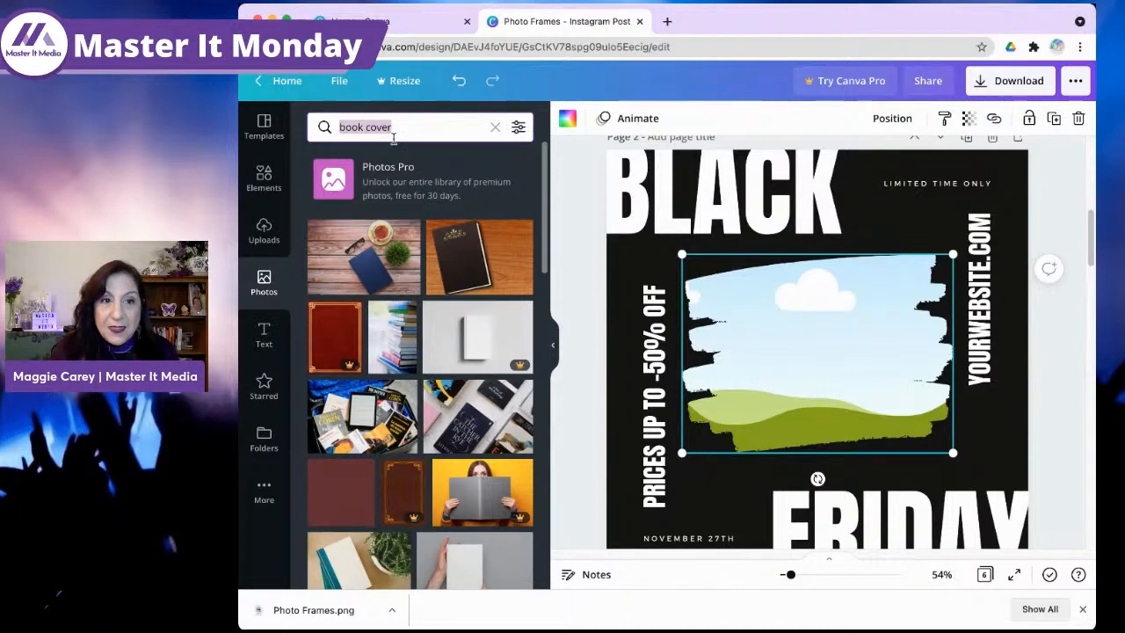
type("pen")
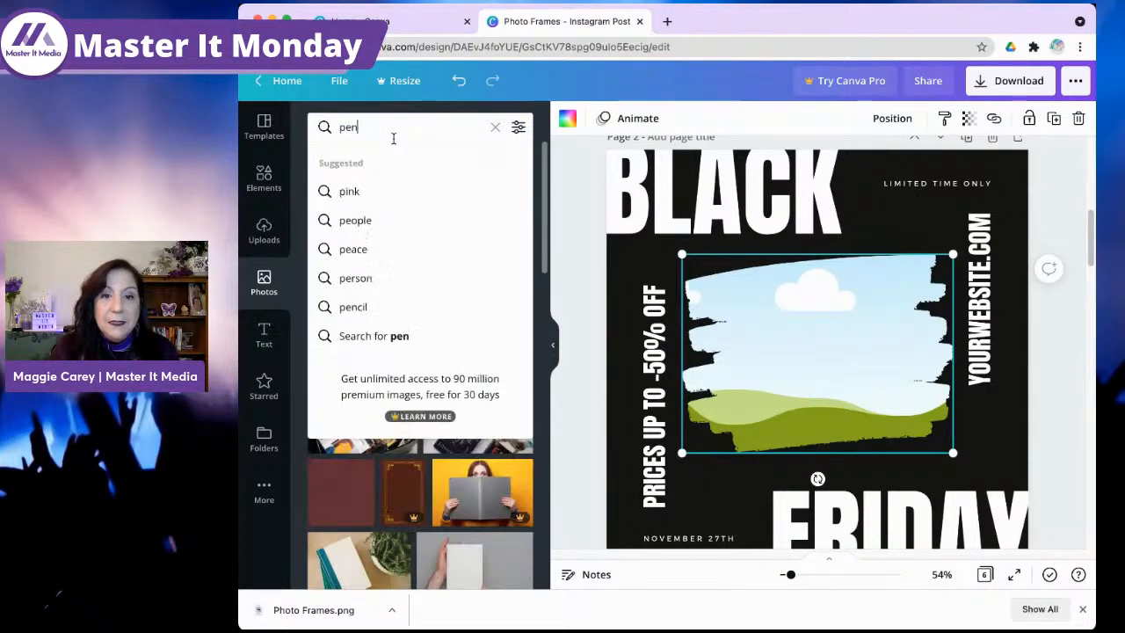
type("cils")
key("Return")
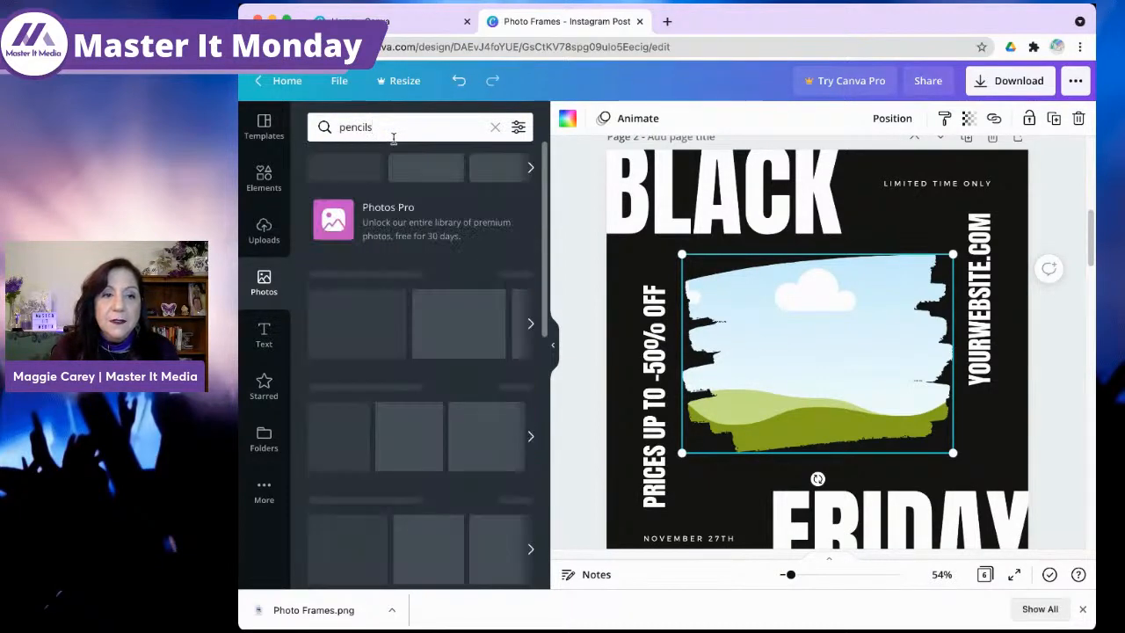
left_click_drag(387, 262, 794, 306)
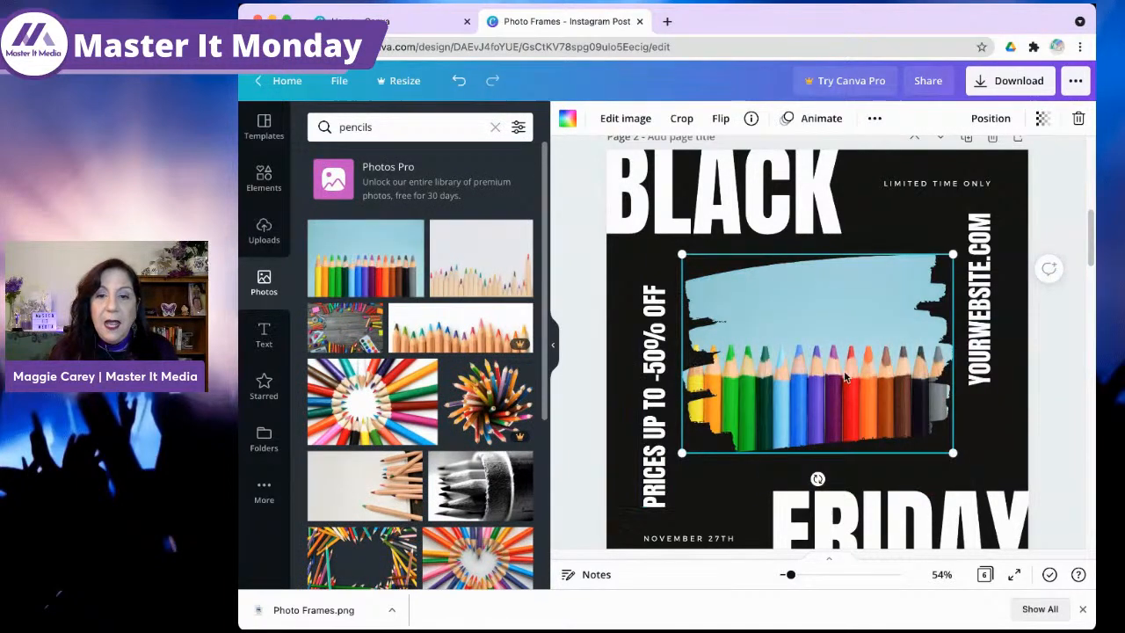
mouse_move(396, 390)
left_mouse_down()
mouse_move(597, 378)
mouse_move(764, 323)
left_mouse_up()
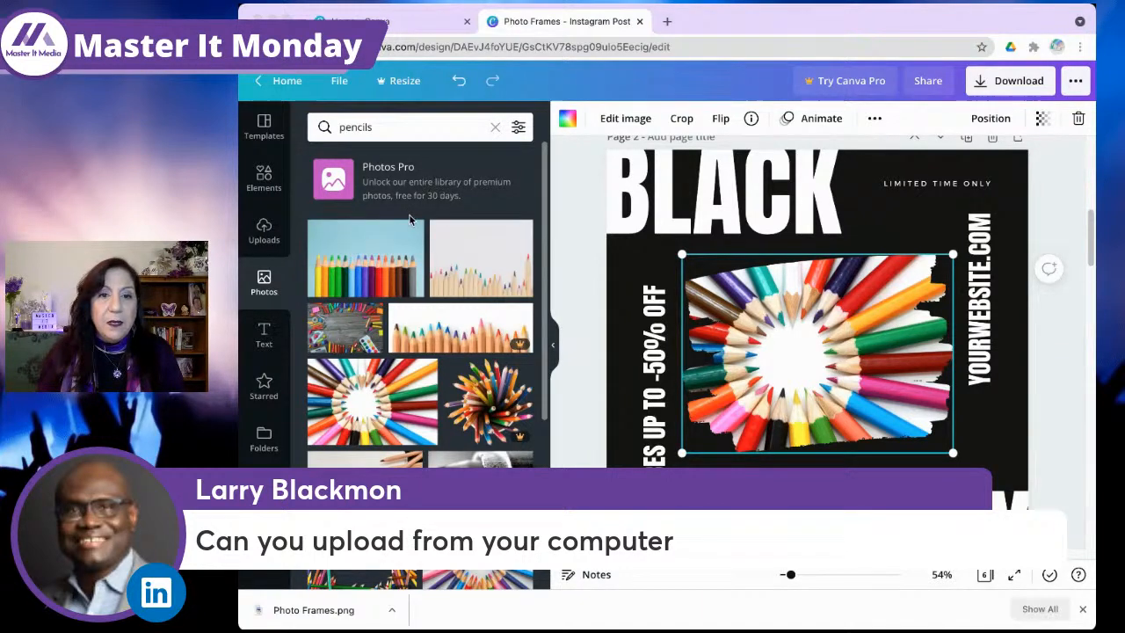
Step: Upload the "Late Night" image from the computer to the design's uploaded images
left_click(263, 232)
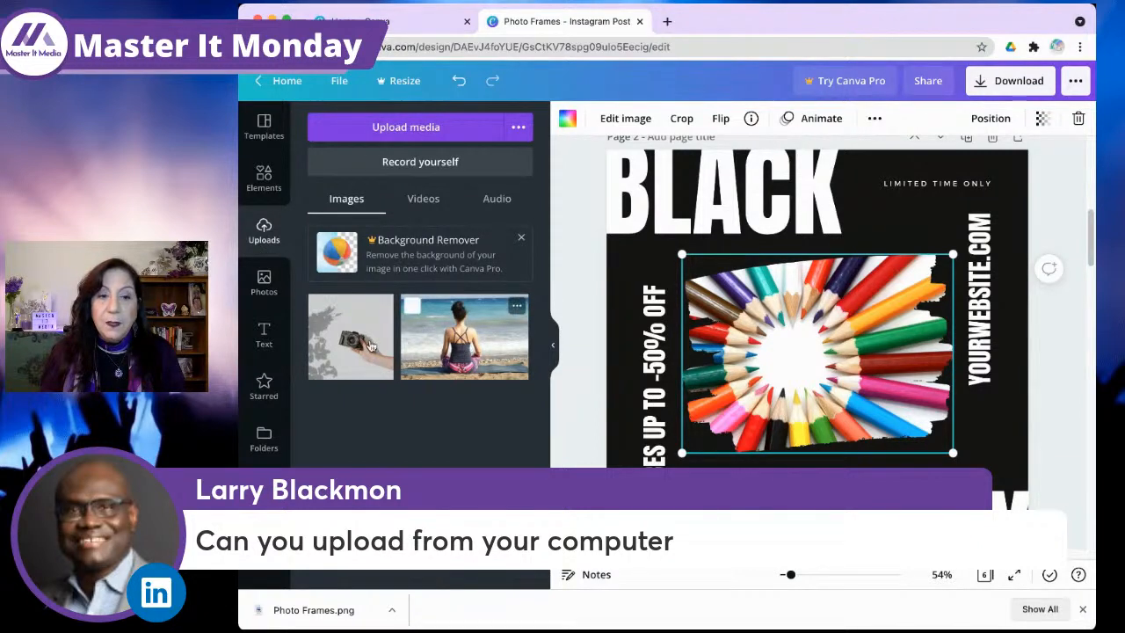
left_click(425, 129)
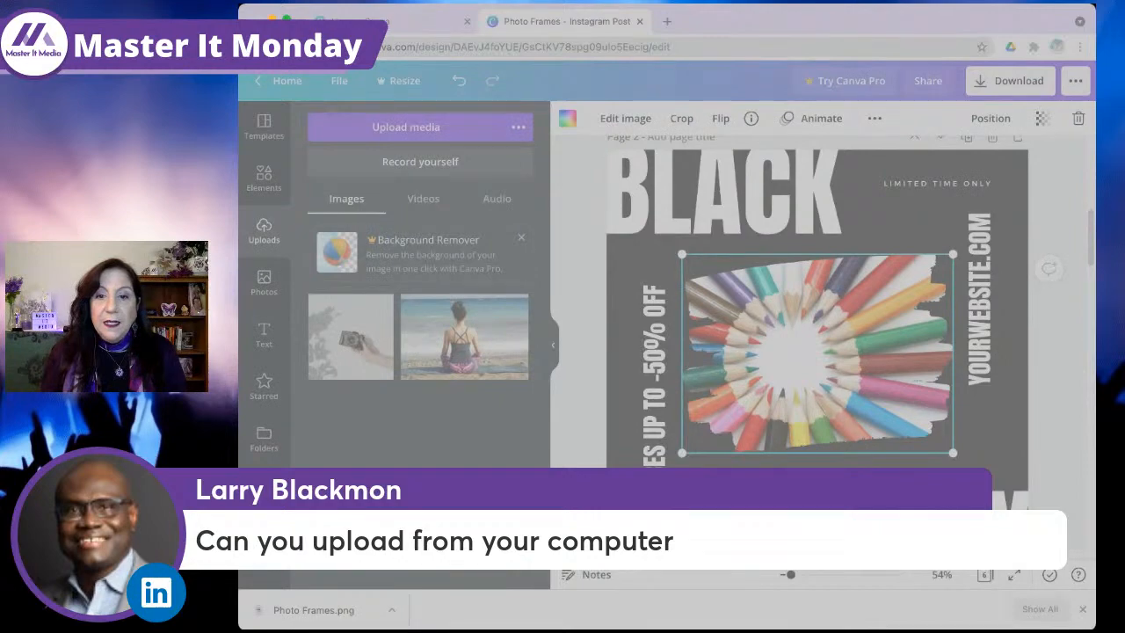
key("Return")
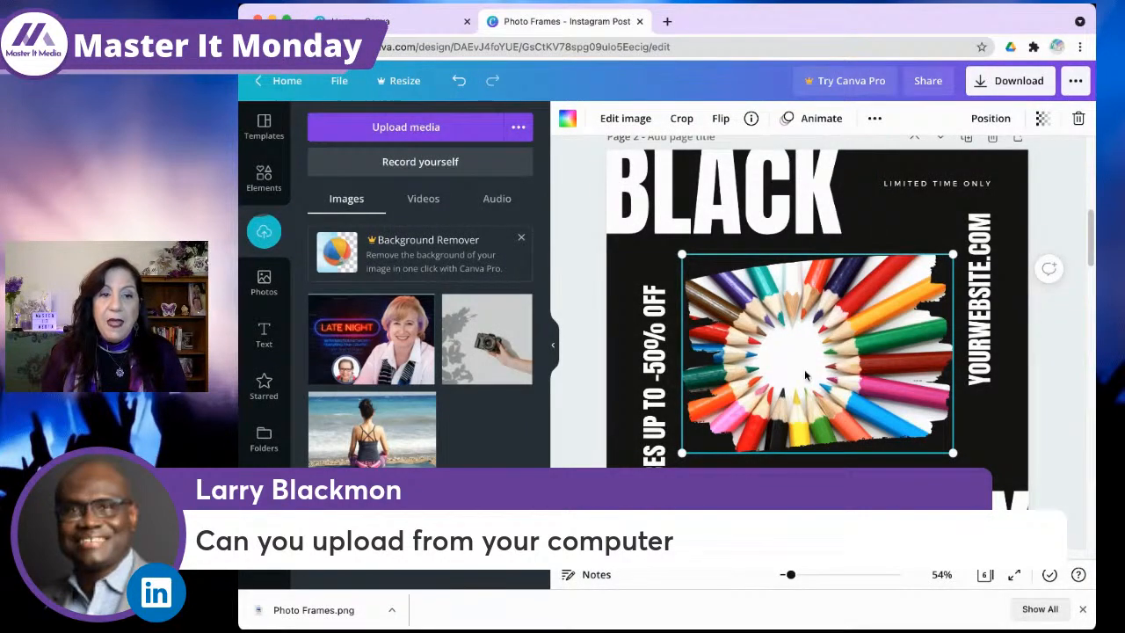
Step: Go to the blank page 6 and look through the Frames collection for a screen-shaped frame
scroll(835, 363, "down", 3)
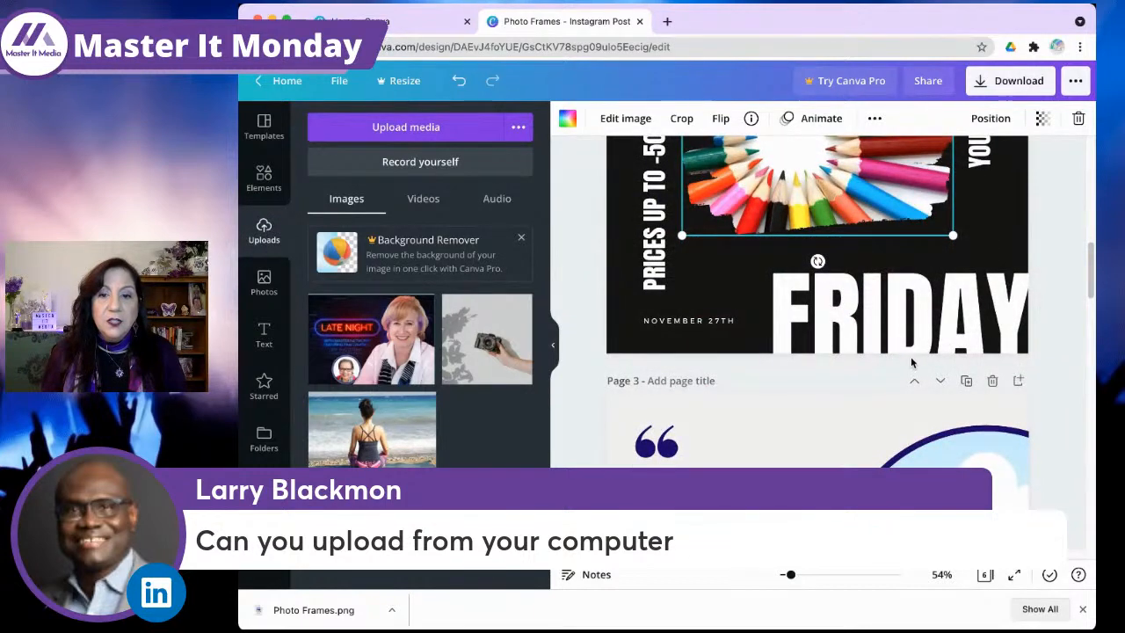
scroll(918, 356, "down", 10)
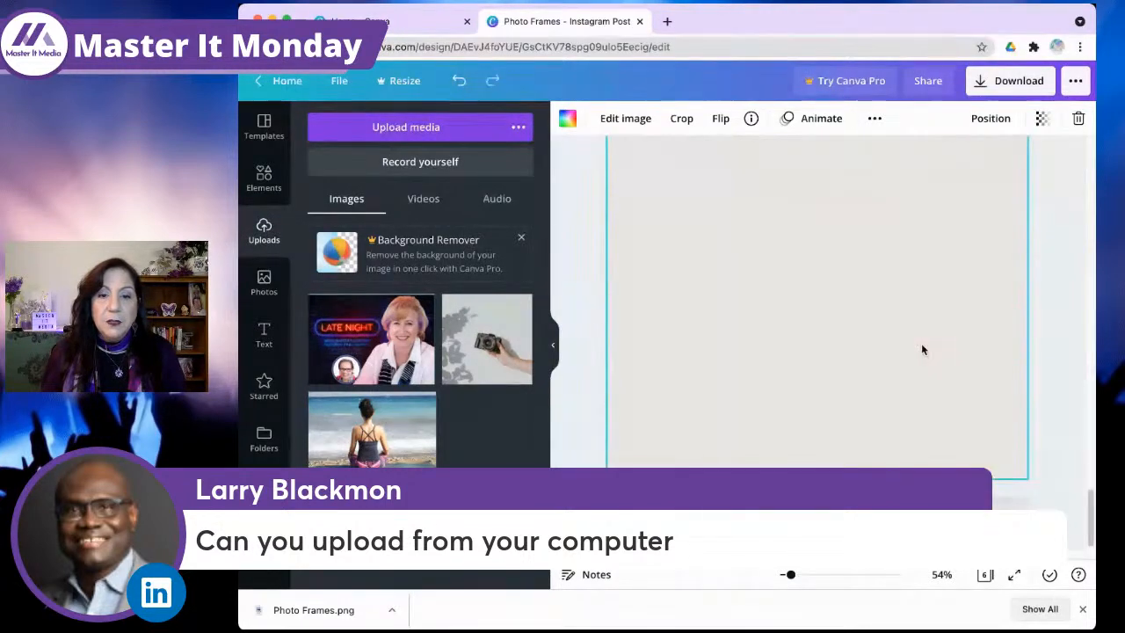
scroll(795, 346, "up", 1)
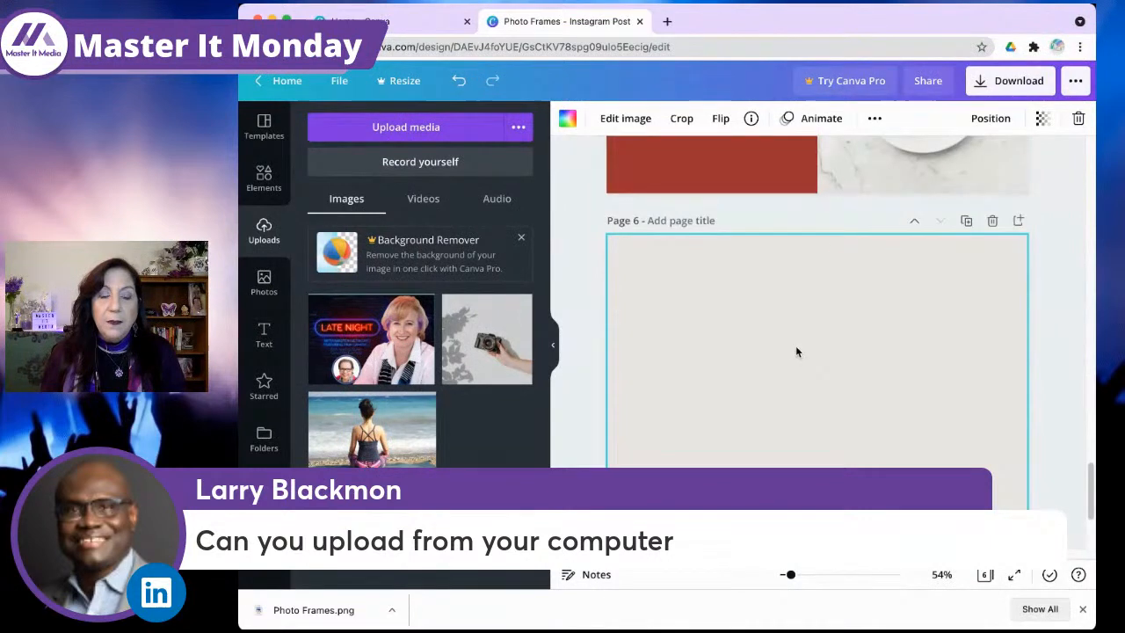
mouse_move(378, 350)
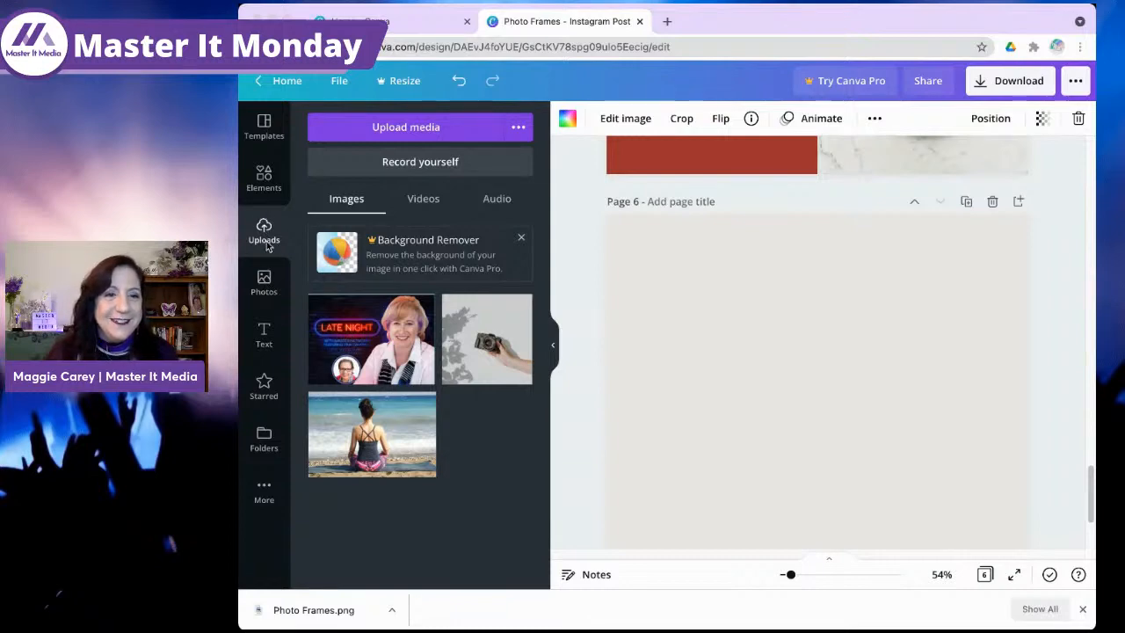
left_click(265, 182)
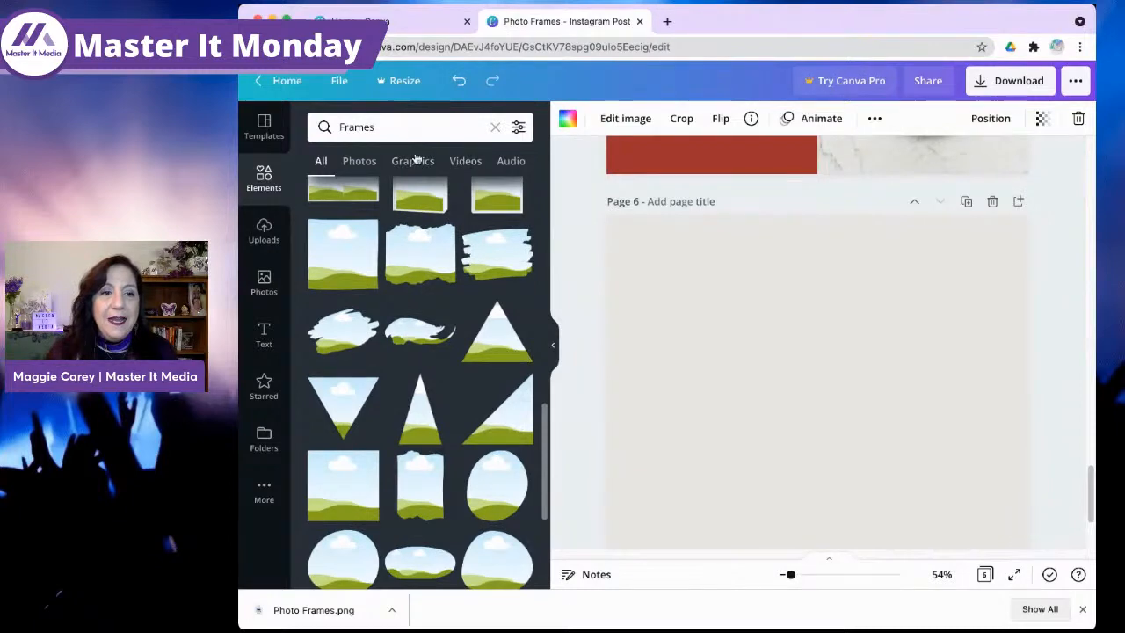
scroll(469, 298, "down", 5)
scroll(469, 299, "down", 15)
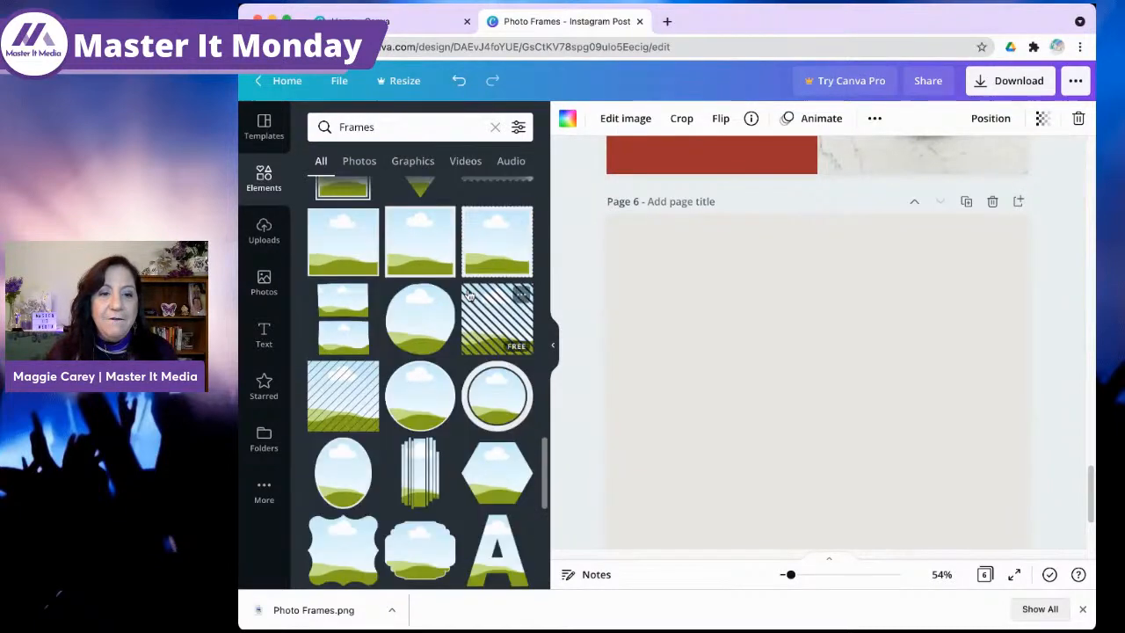
scroll(470, 295, "down", 20)
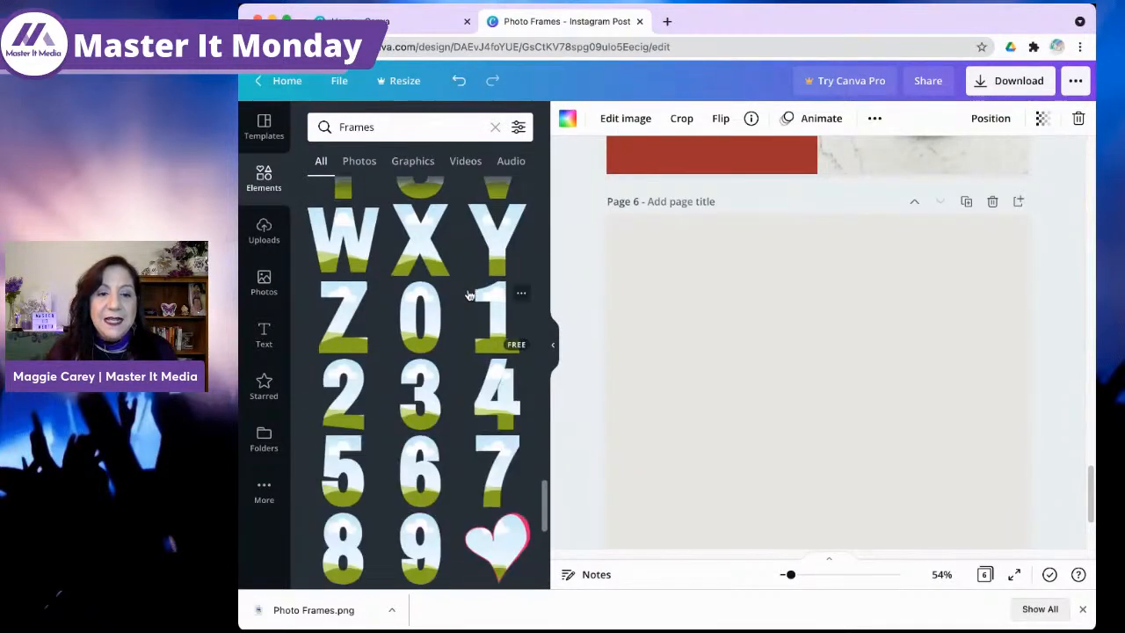
scroll(469, 295, "down", 10)
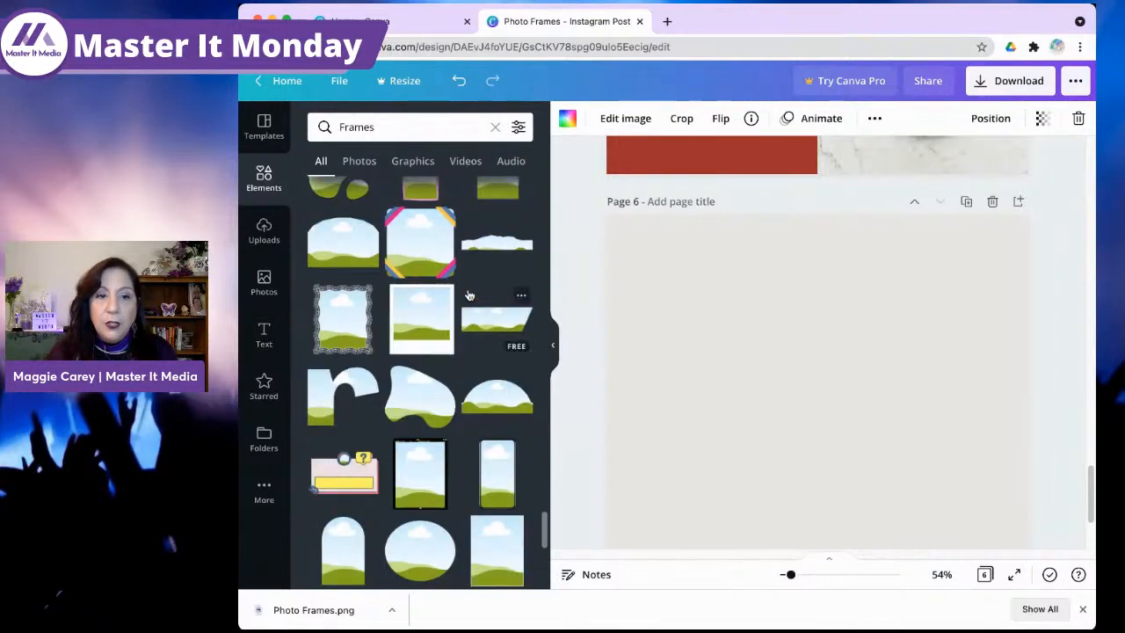
scroll(469, 295, "down", 15)
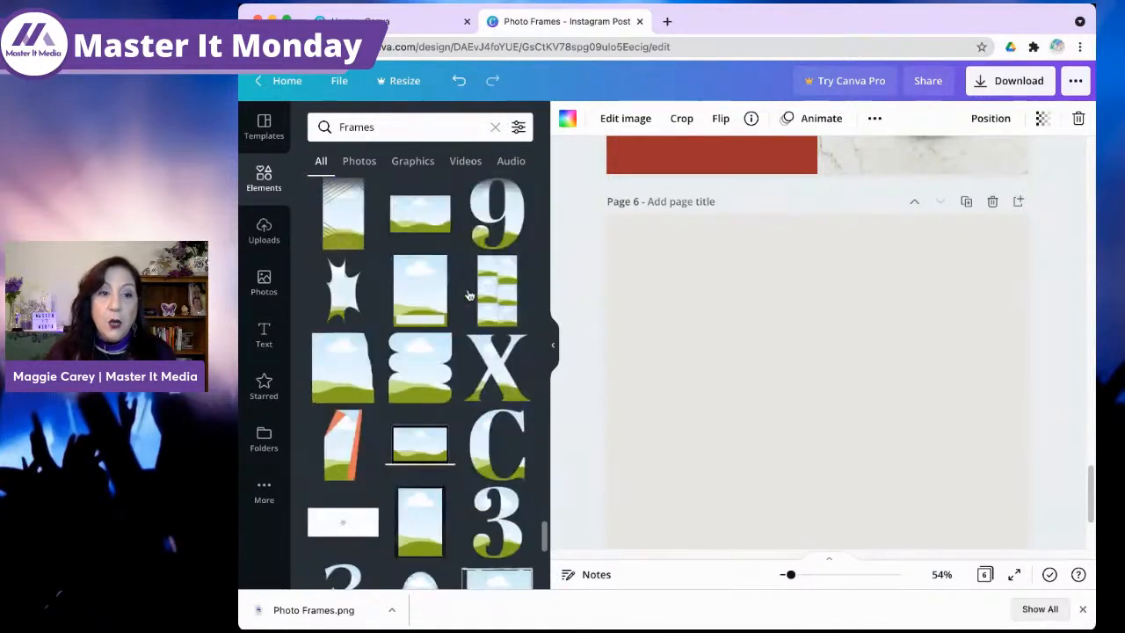
scroll(470, 296, "down", 15)
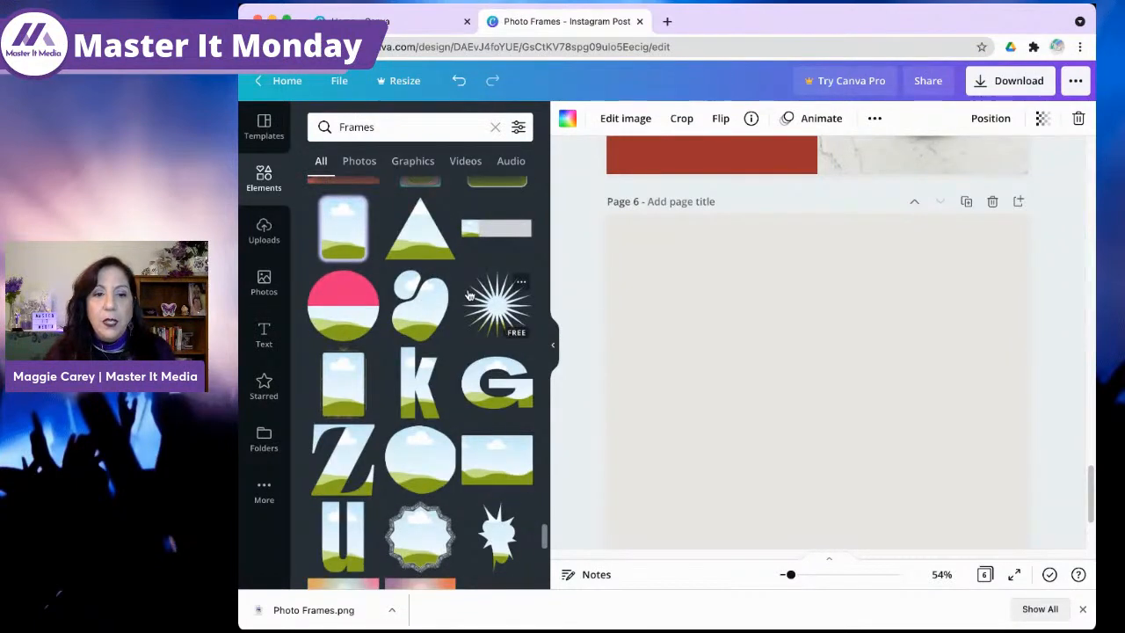
scroll(469, 295, "down", 10)
scroll(469, 295, "down", 10)
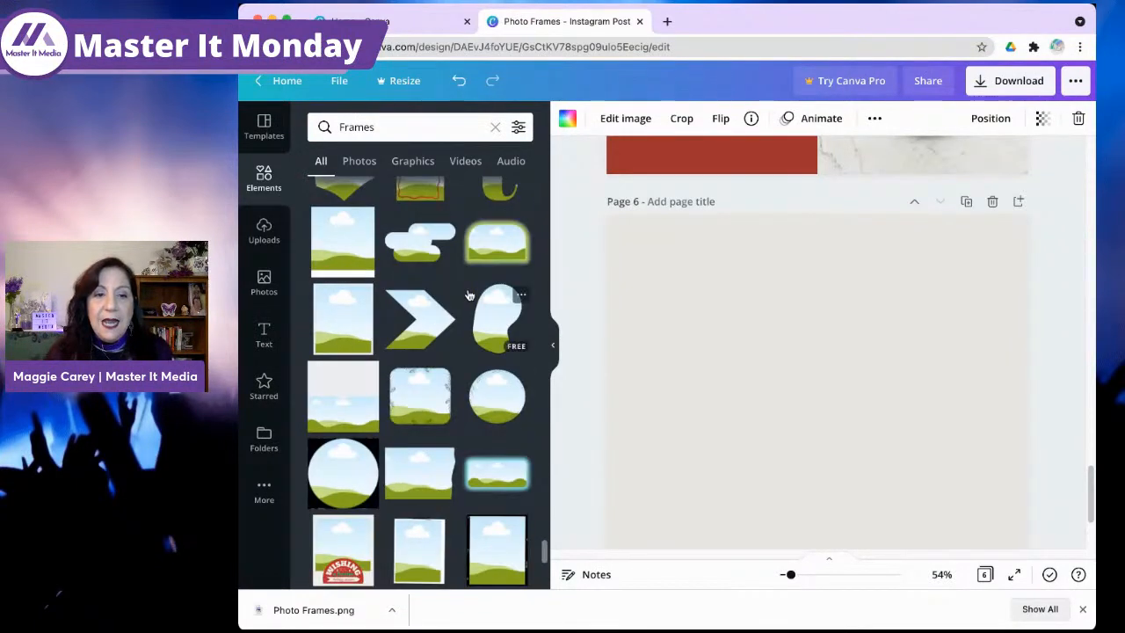
scroll(468, 296, "down", 10)
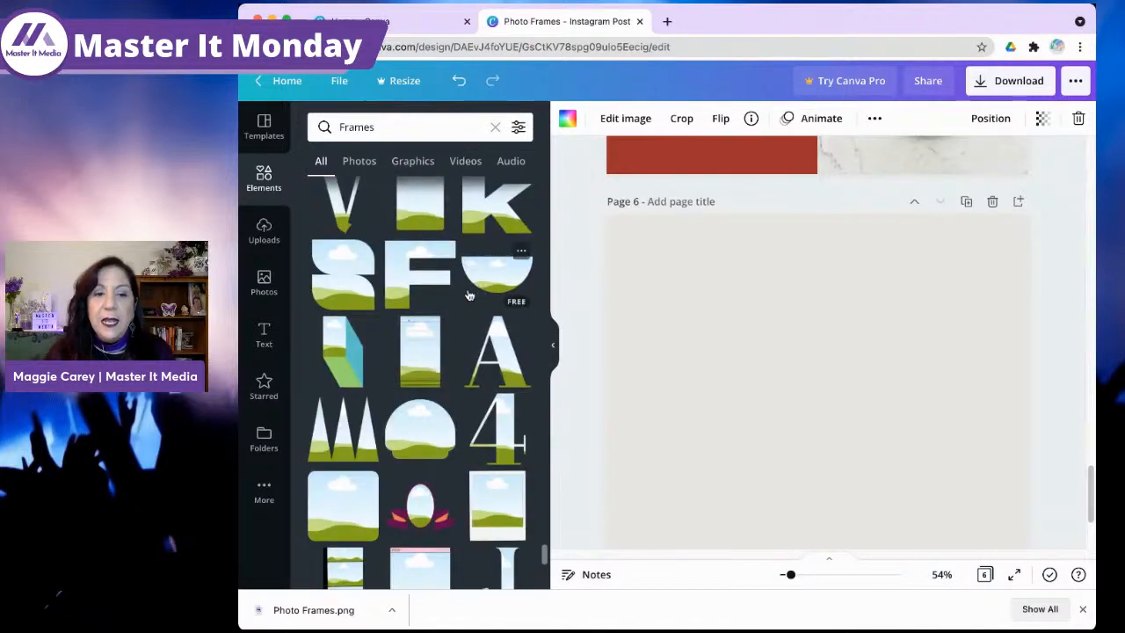
Step: Search the elements for "Frames tv" and browse the results for a television frame
left_click(439, 131)
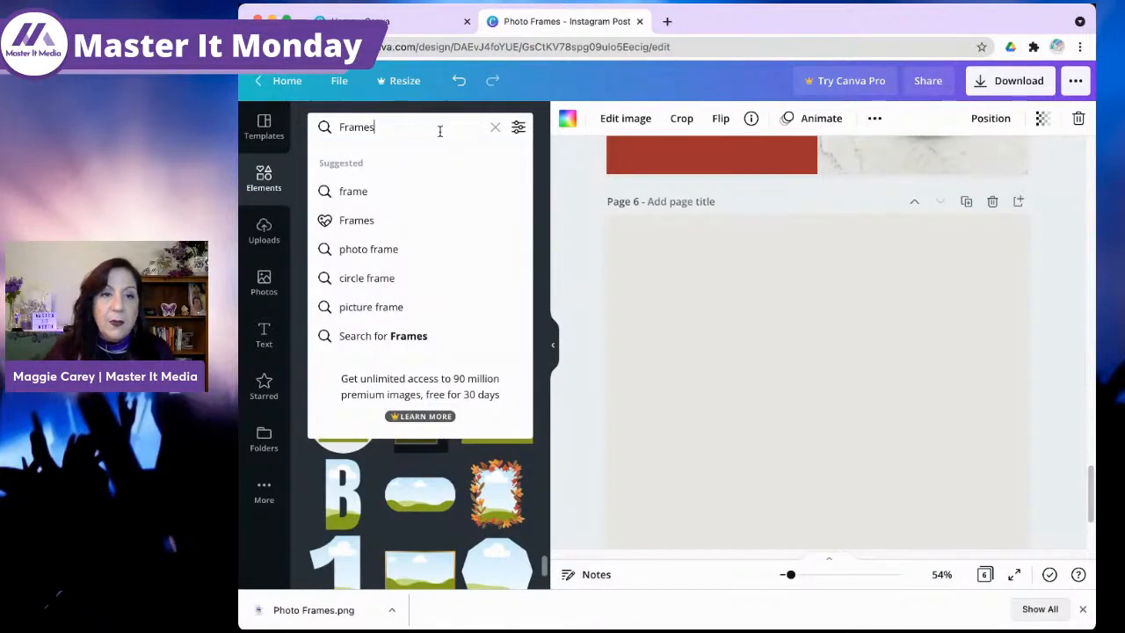
type("tv")
key("Return")
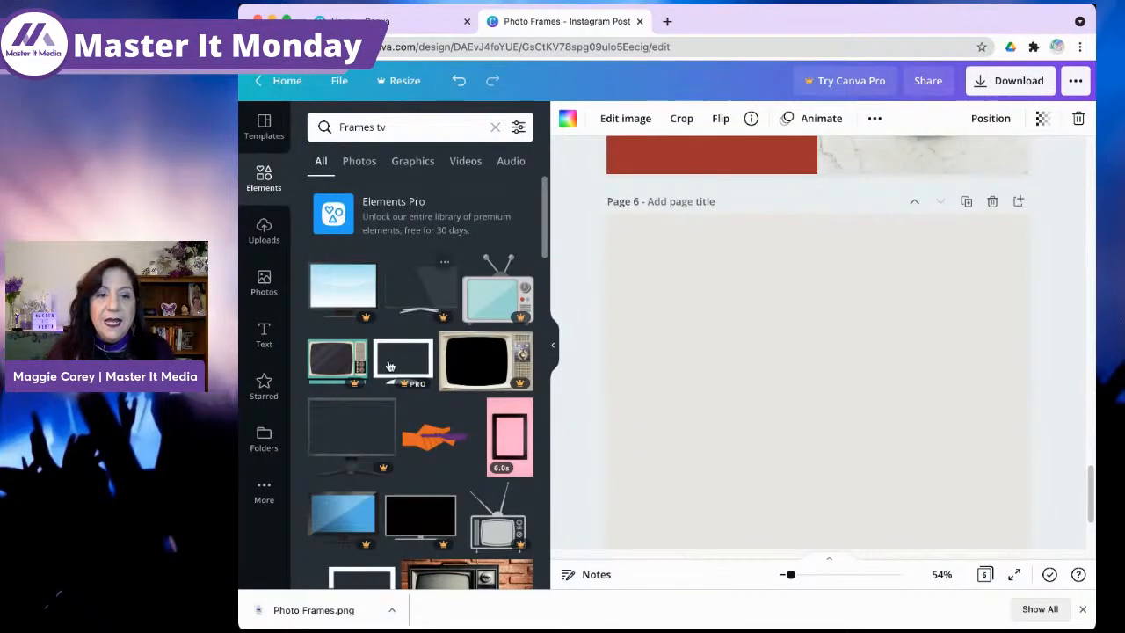
scroll(425, 392, "down", 4)
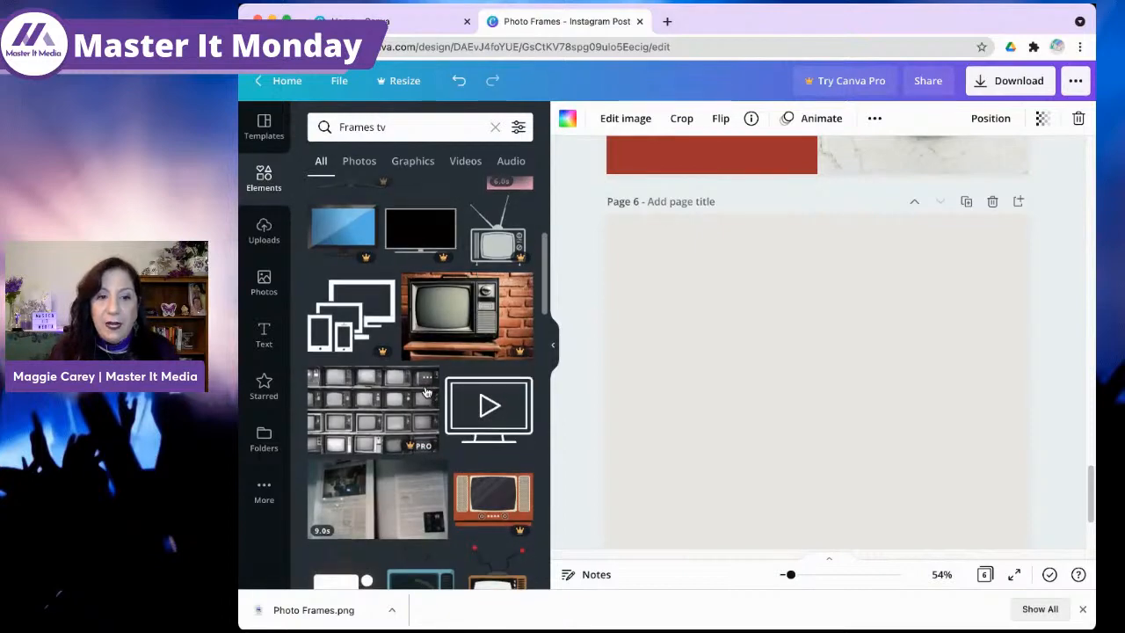
scroll(426, 392, "down", 5)
scroll(425, 392, "down", 3)
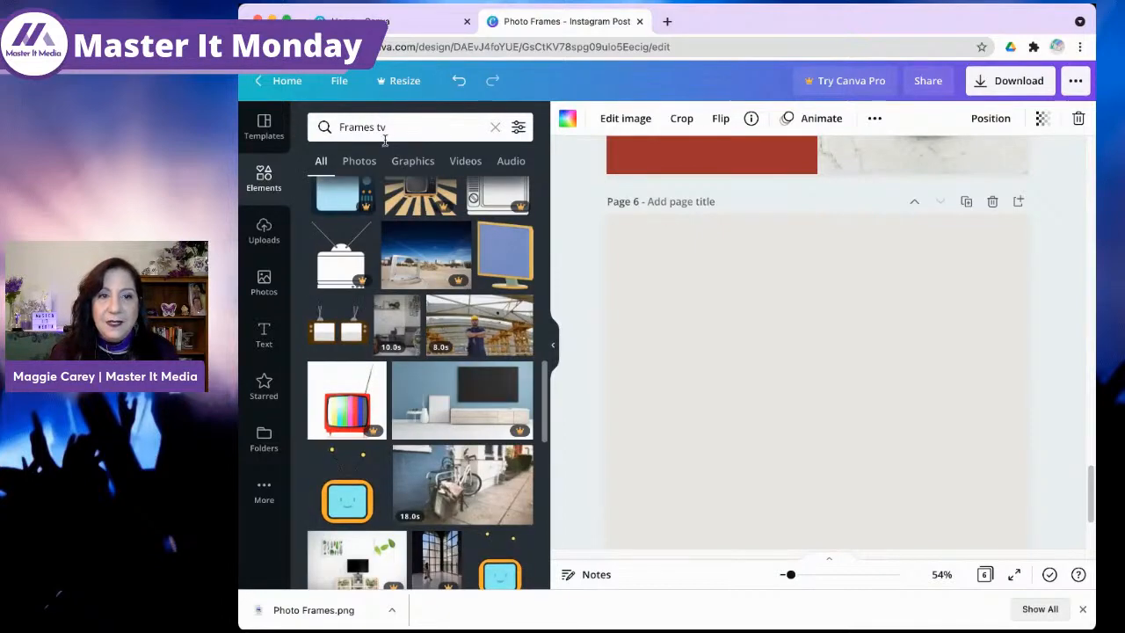
Step: Return to the "Frames" search, add the desktop monitor frame to page 6, and enlarge and centre it to span most of the page
left_click(392, 127)
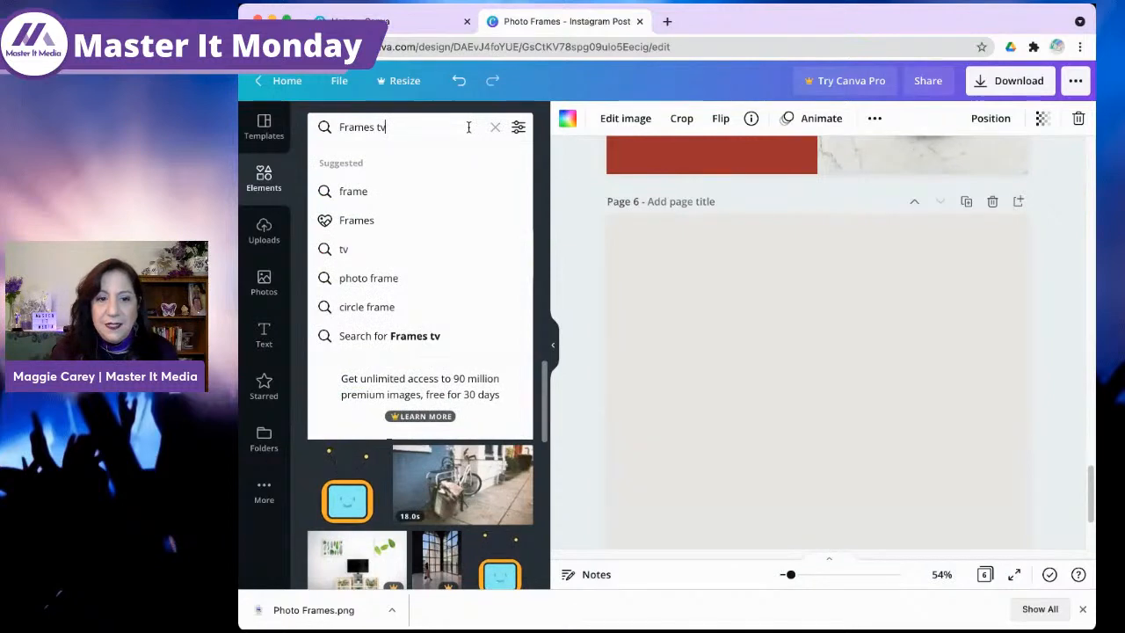
key("BackSpace")
key("BackSpace")
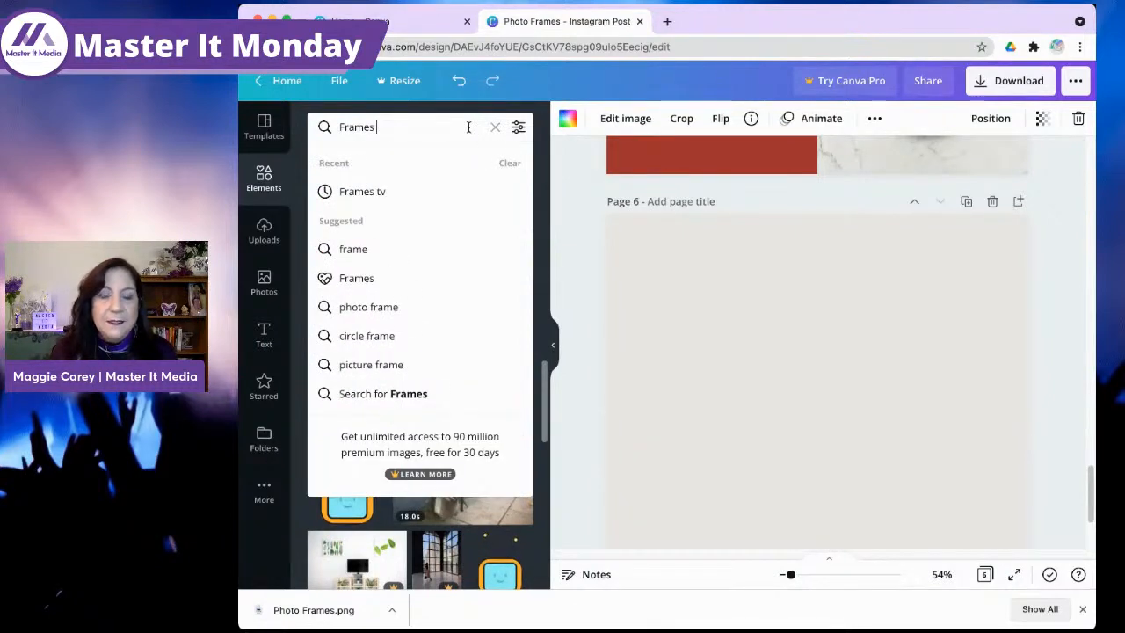
key("Return")
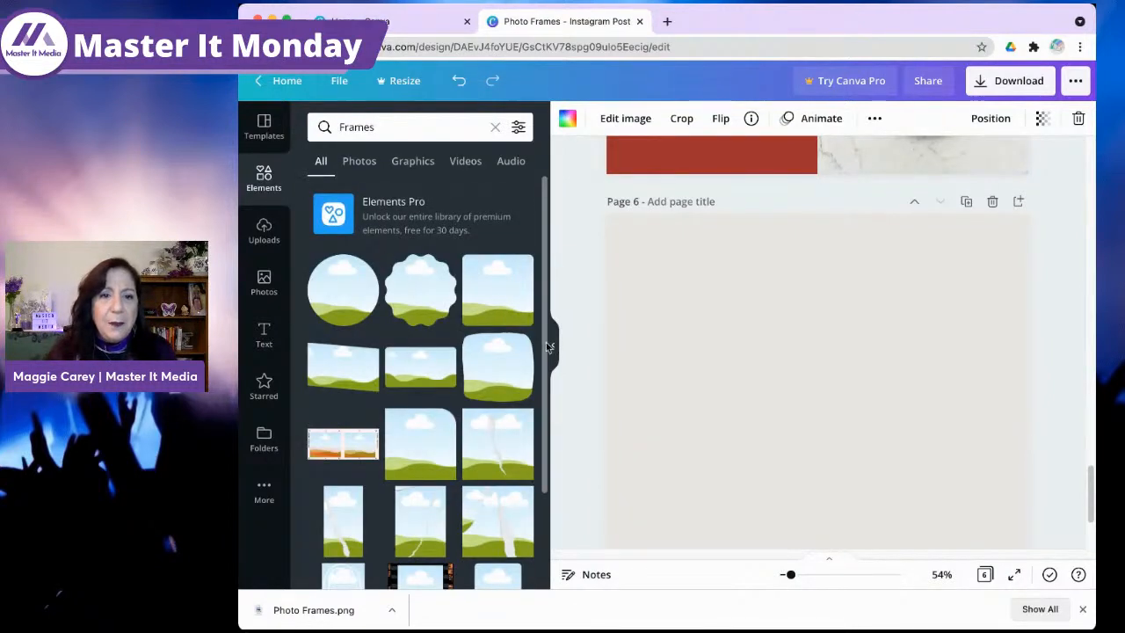
scroll(515, 347, "down", 1)
scroll(515, 347, "down", 5)
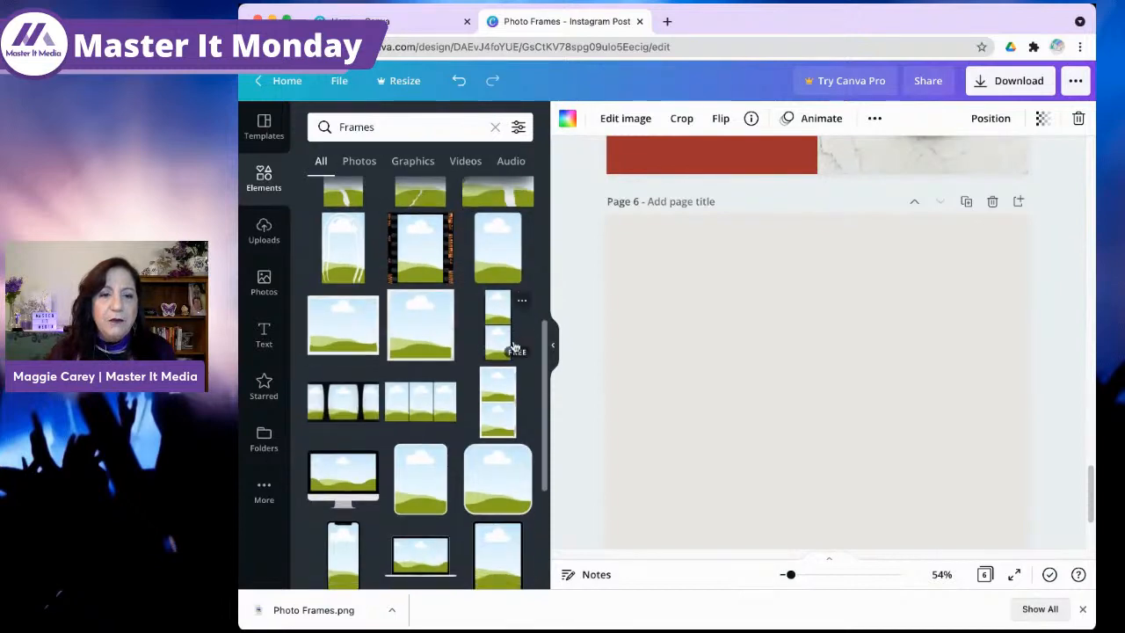
left_click(340, 435)
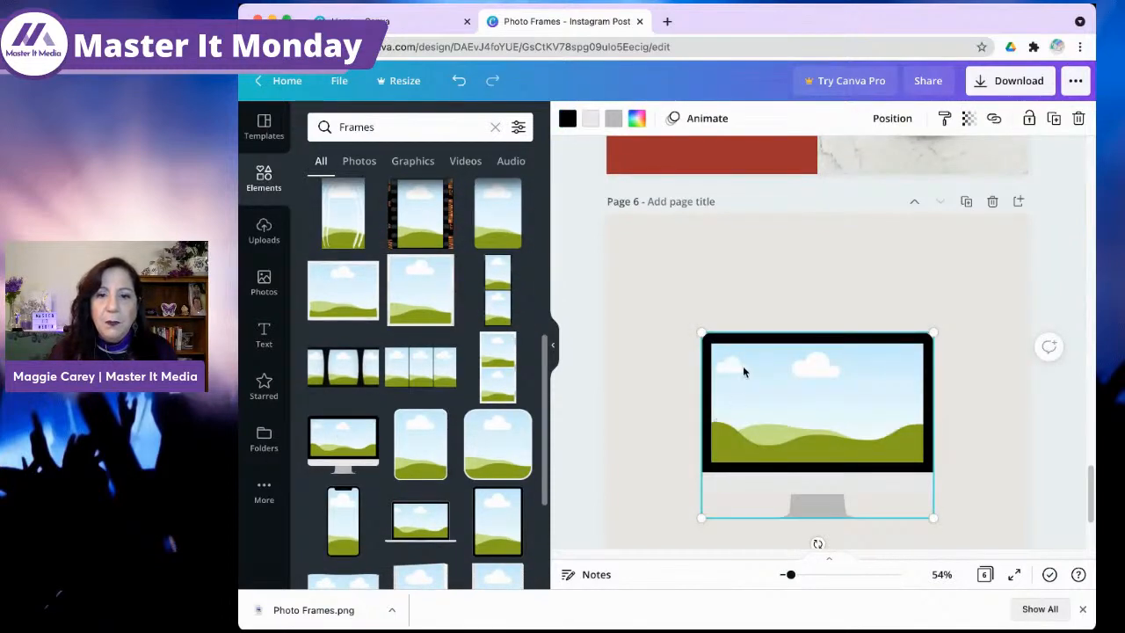
left_click_drag(925, 335, 997, 239)
left_click_drag(705, 515, 633, 525)
left_click_drag(864, 399, 841, 369)
Step: Change the background colour of page 6 to white from the document colours
left_click(613, 228)
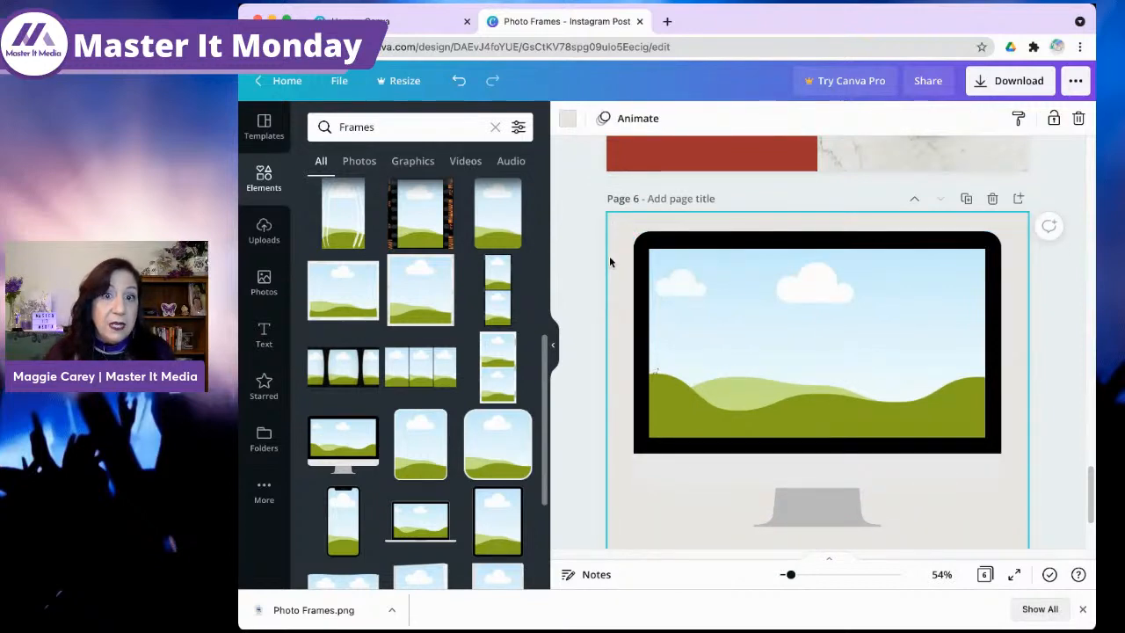
left_click(569, 119)
left_click(477, 271)
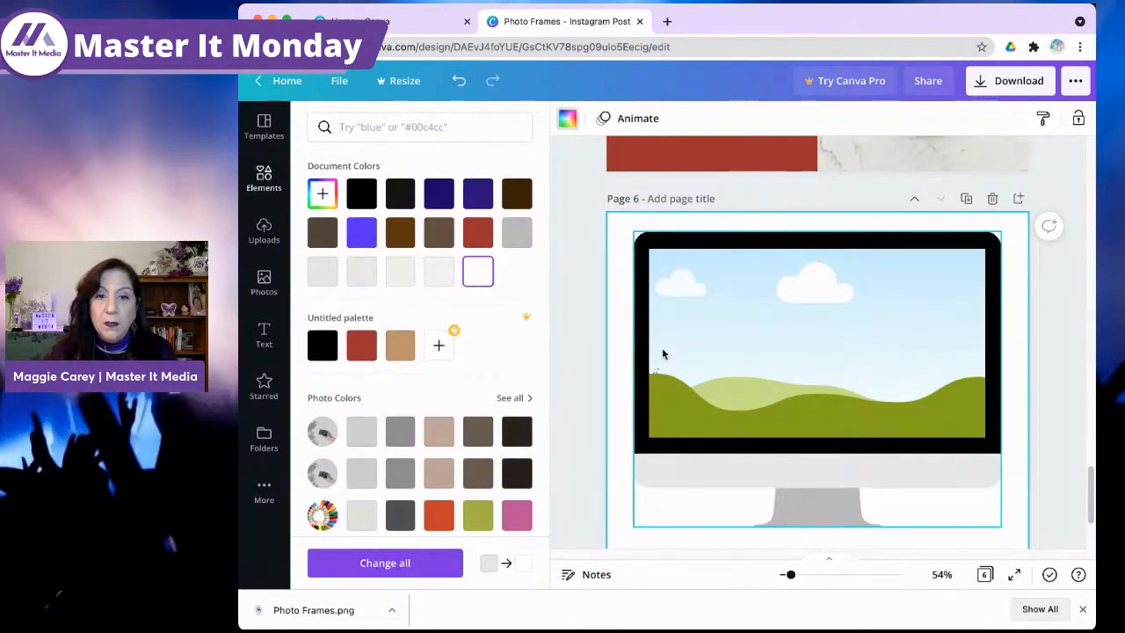
Step: Recolour the light grey strip below the monitor frame's screen on page 6, trying beige and settling on pink from the photo colours
left_click(802, 248)
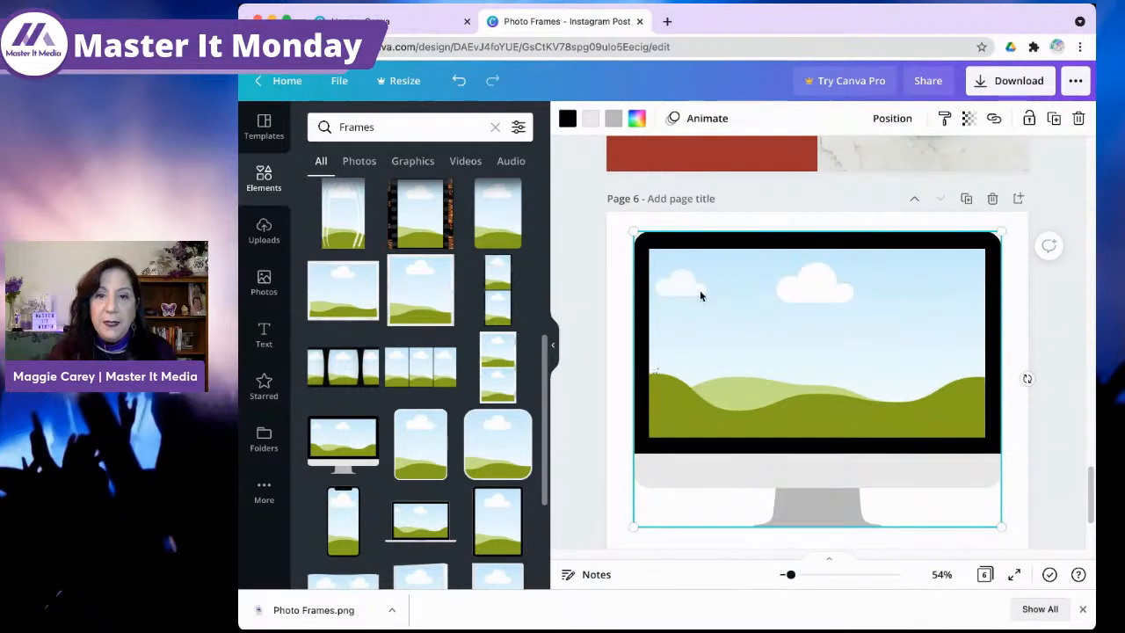
left_click(567, 119)
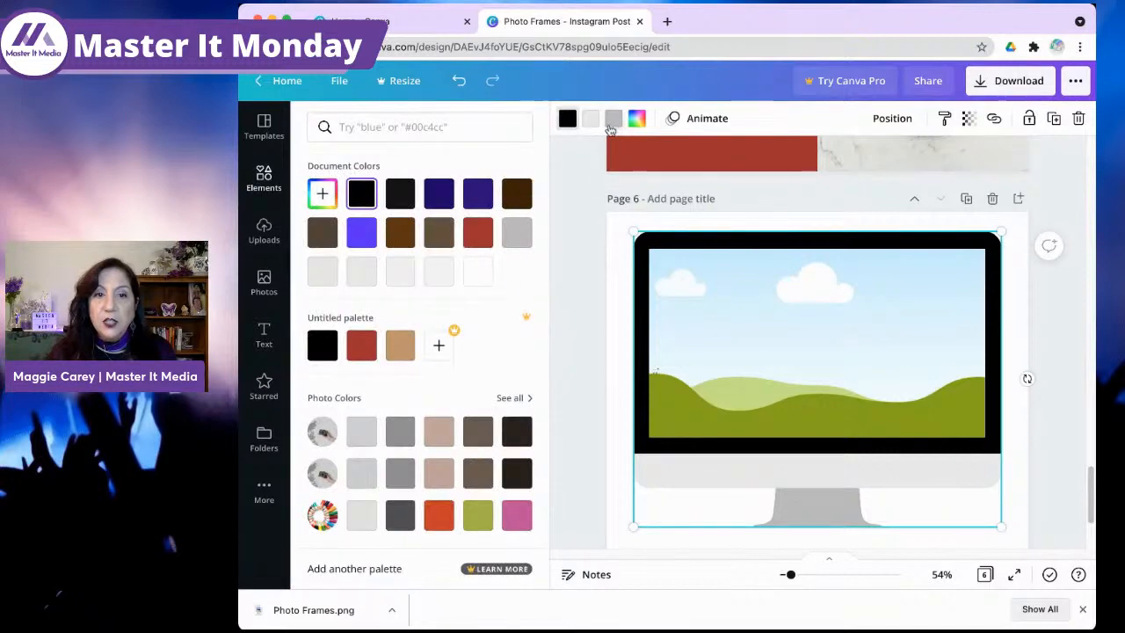
left_click(592, 123)
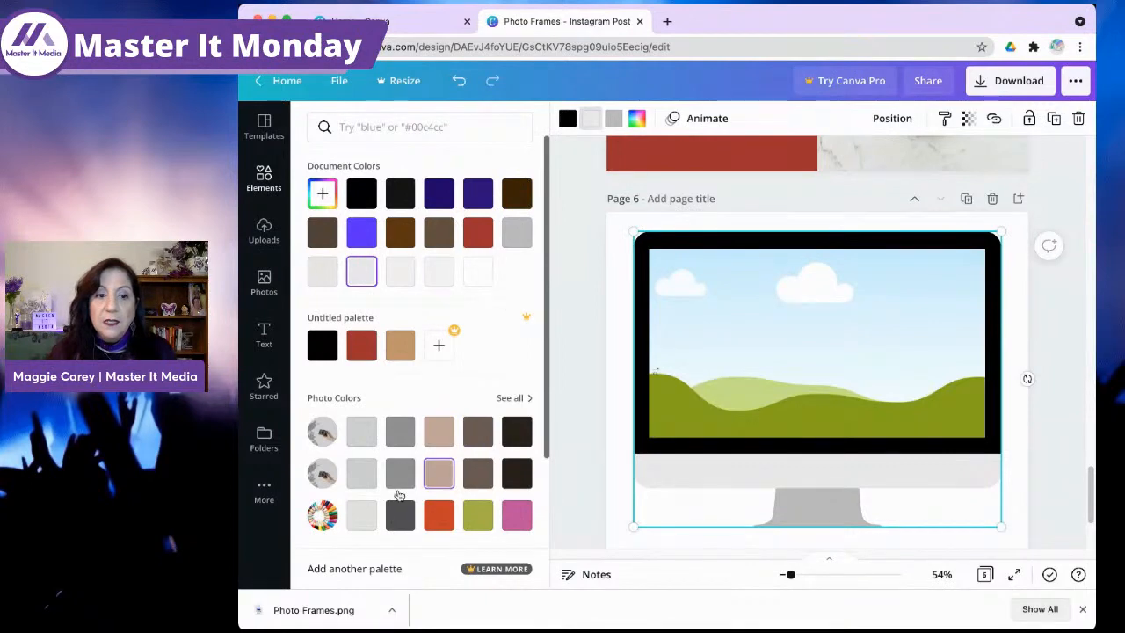
left_click(438, 475)
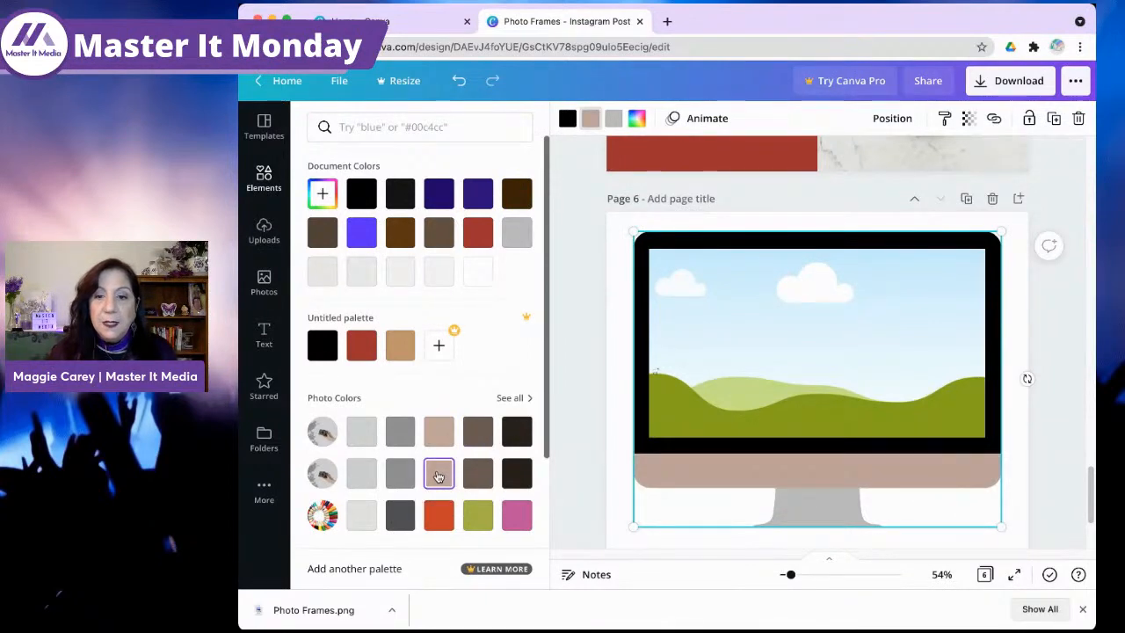
left_click(519, 520)
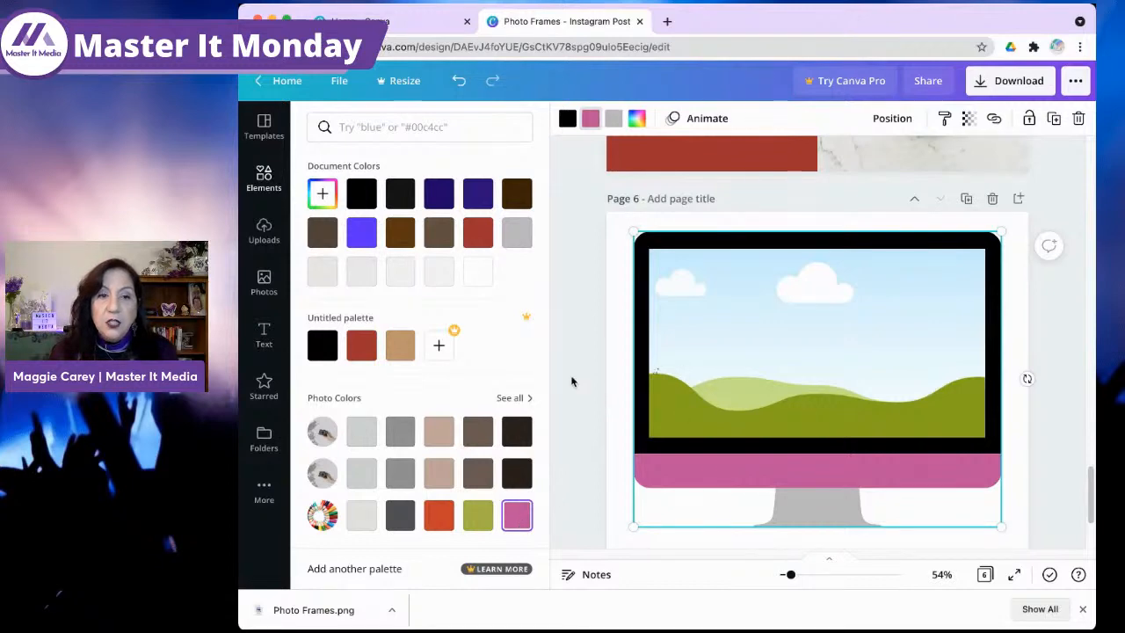
Step: Fill the monitor frame's screen on page 6 with the uploaded "Late Night" image
left_click(263, 229)
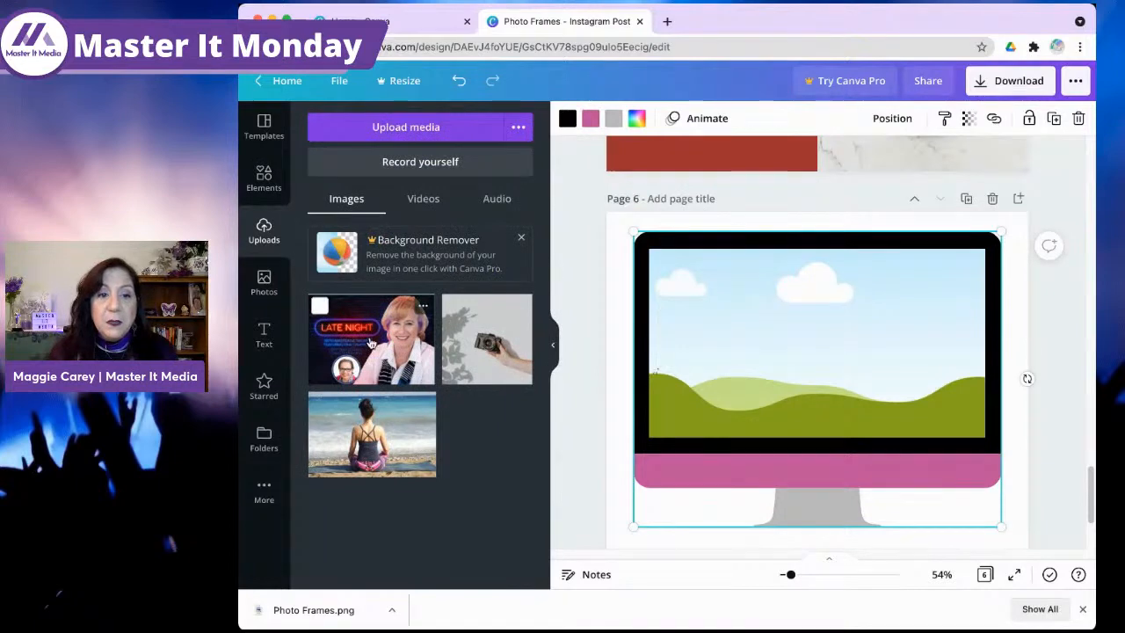
left_click_drag(371, 345, 697, 303)
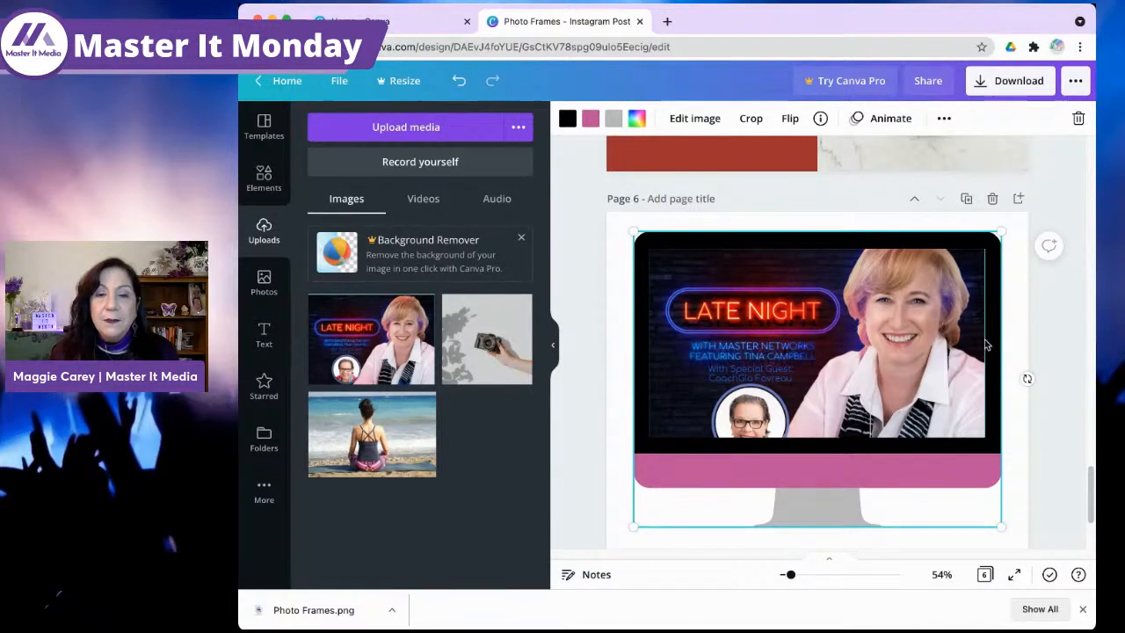
scroll(1003, 344, "down", 3)
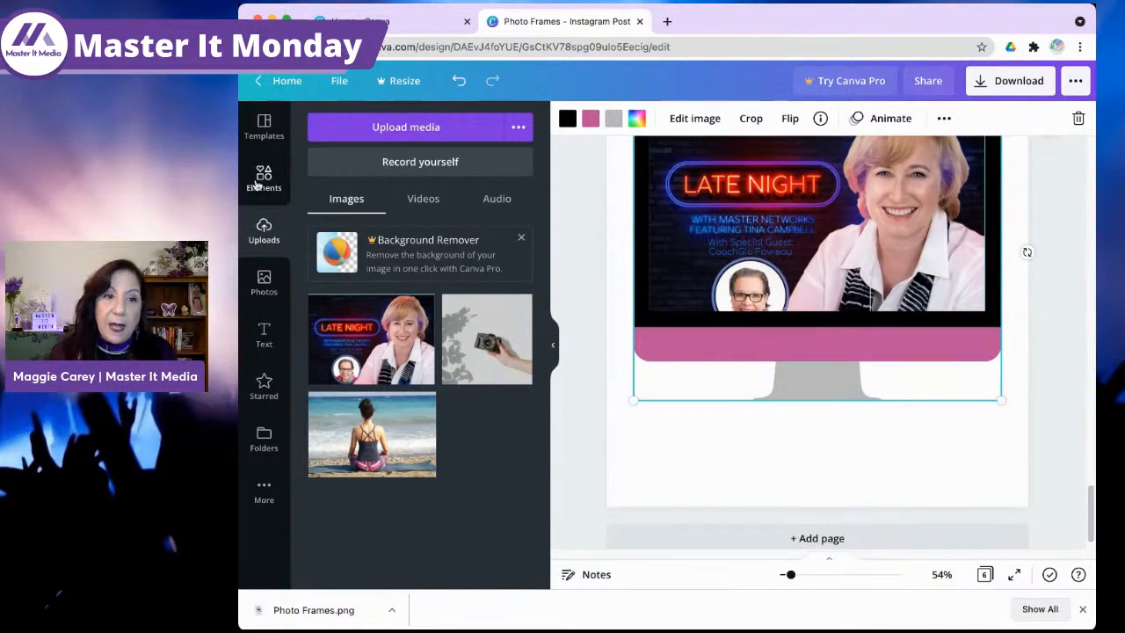
Step: Replace the monitor and its image on page 6 with the laptop frame from the "Frames" results, enlarged to span the page width
left_click(254, 185)
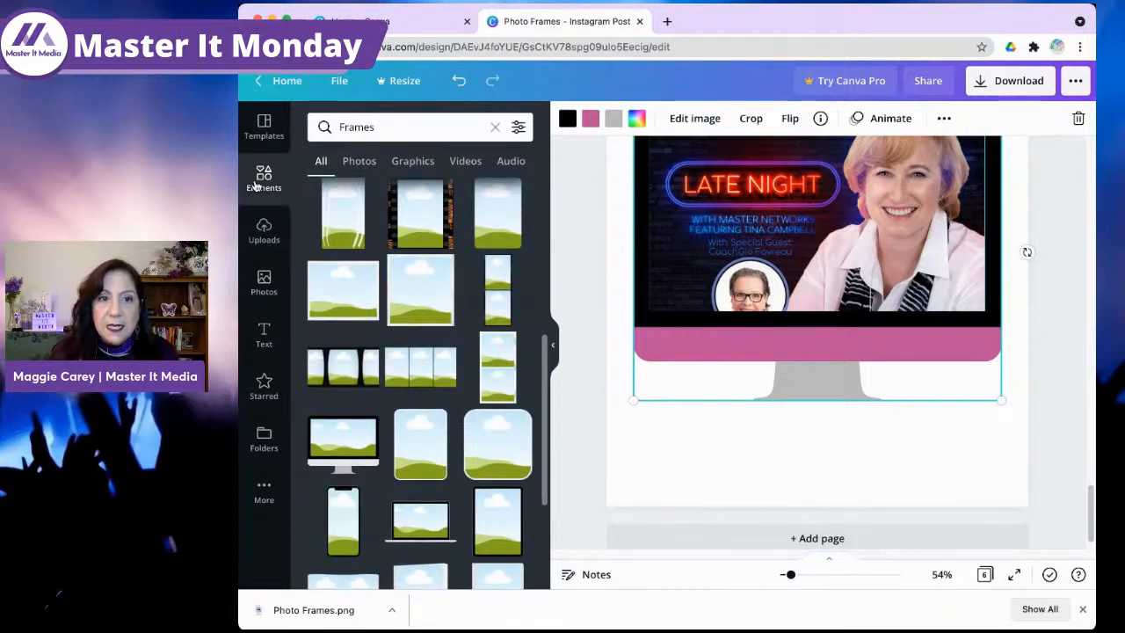
scroll(426, 307, "down", 3)
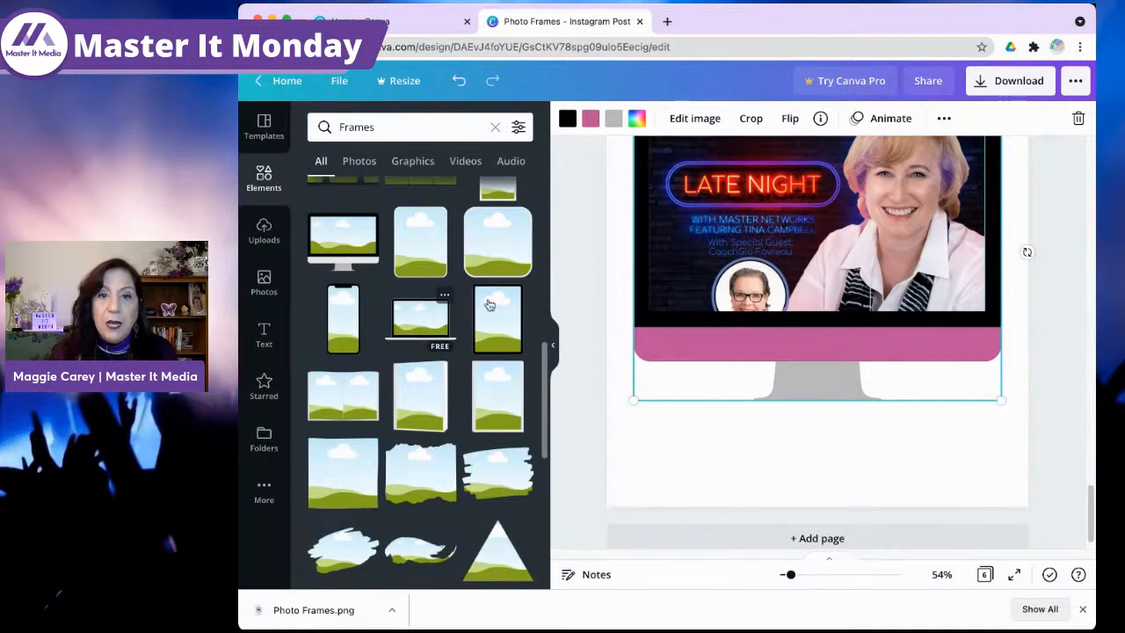
key("Delete")
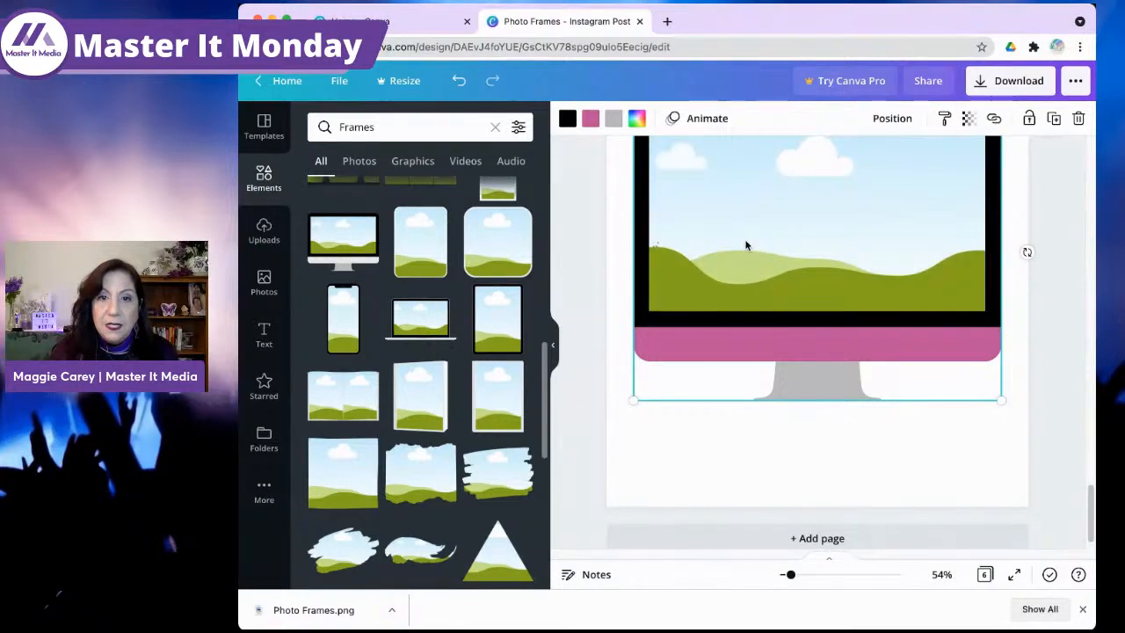
key("Delete")
left_click(432, 316)
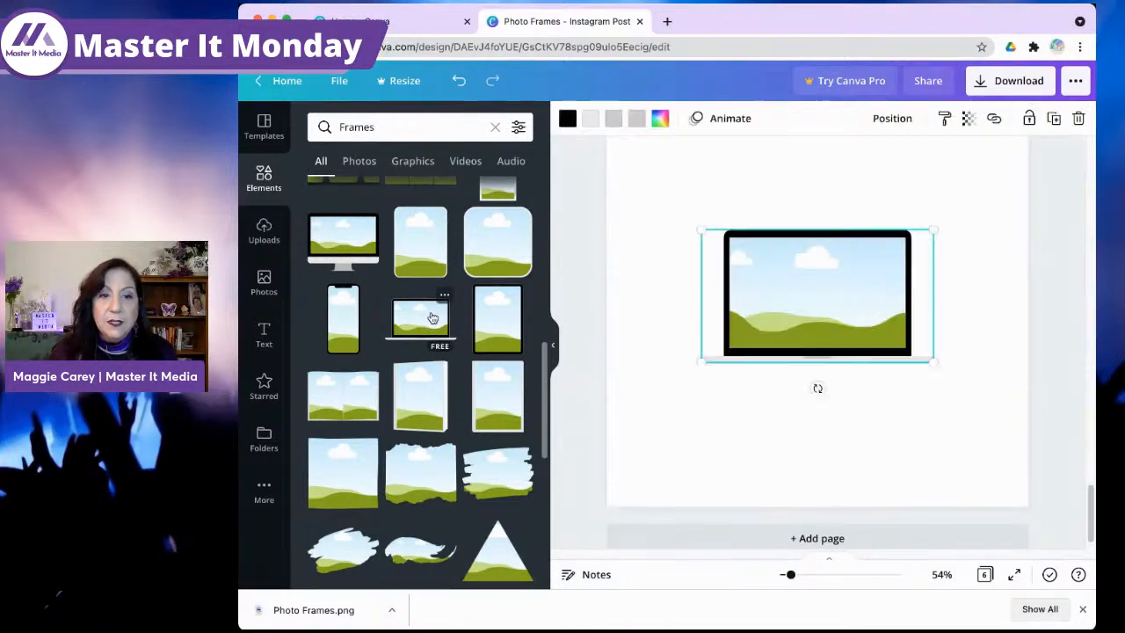
left_click_drag(706, 361, 613, 413)
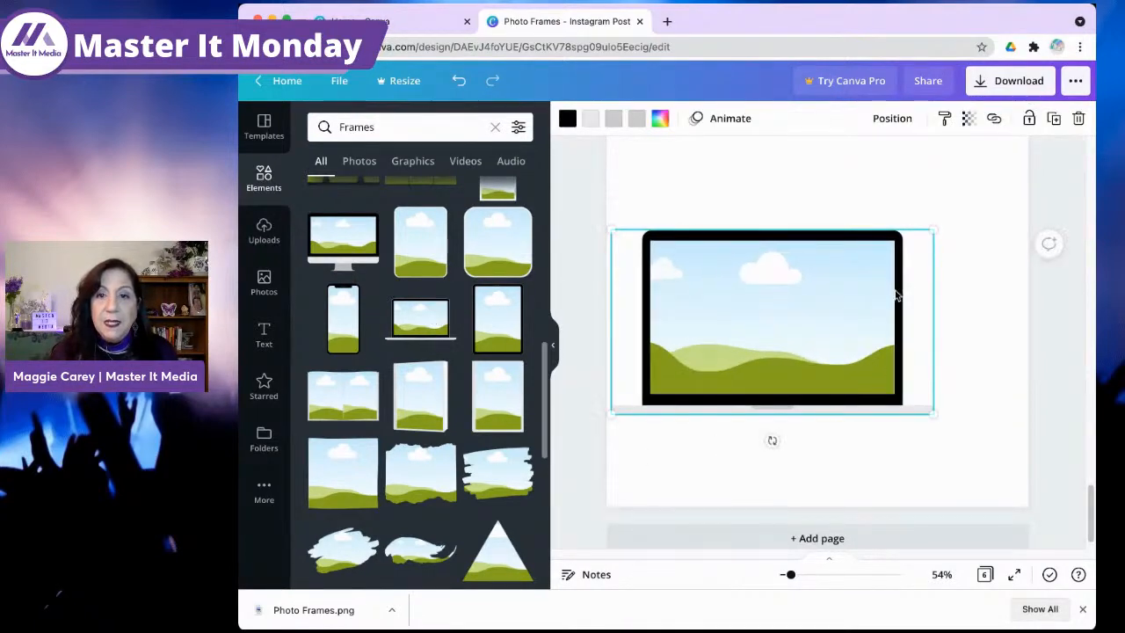
left_click_drag(936, 228, 1035, 180)
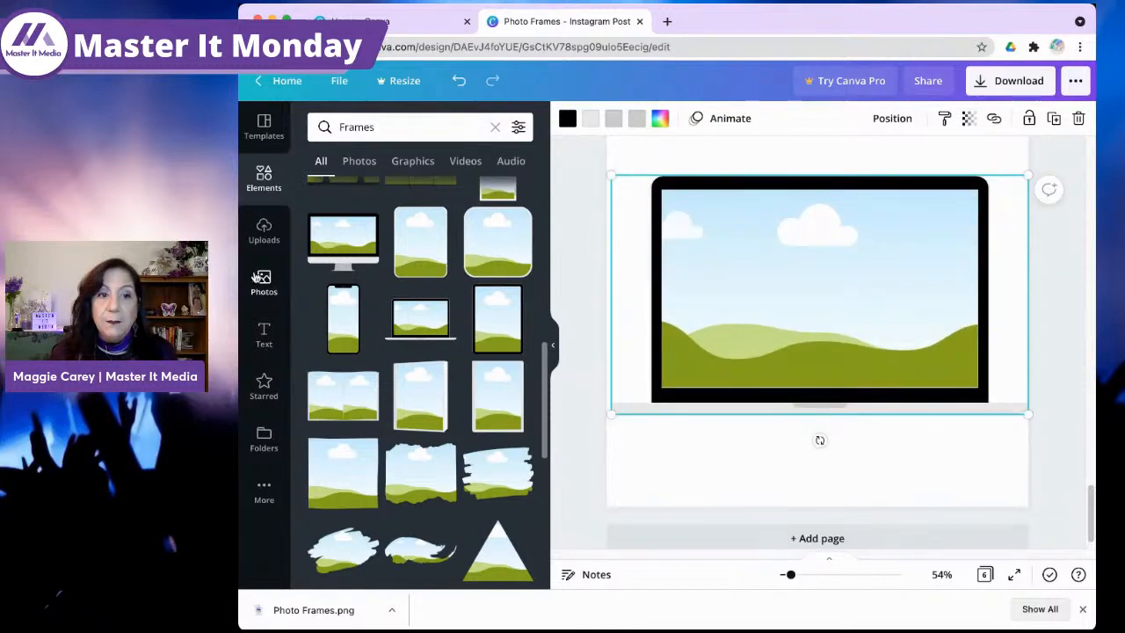
Step: Fill the laptop frame's screen on page 6 with the uploaded "Late Night" image
left_click(264, 281)
left_click(263, 231)
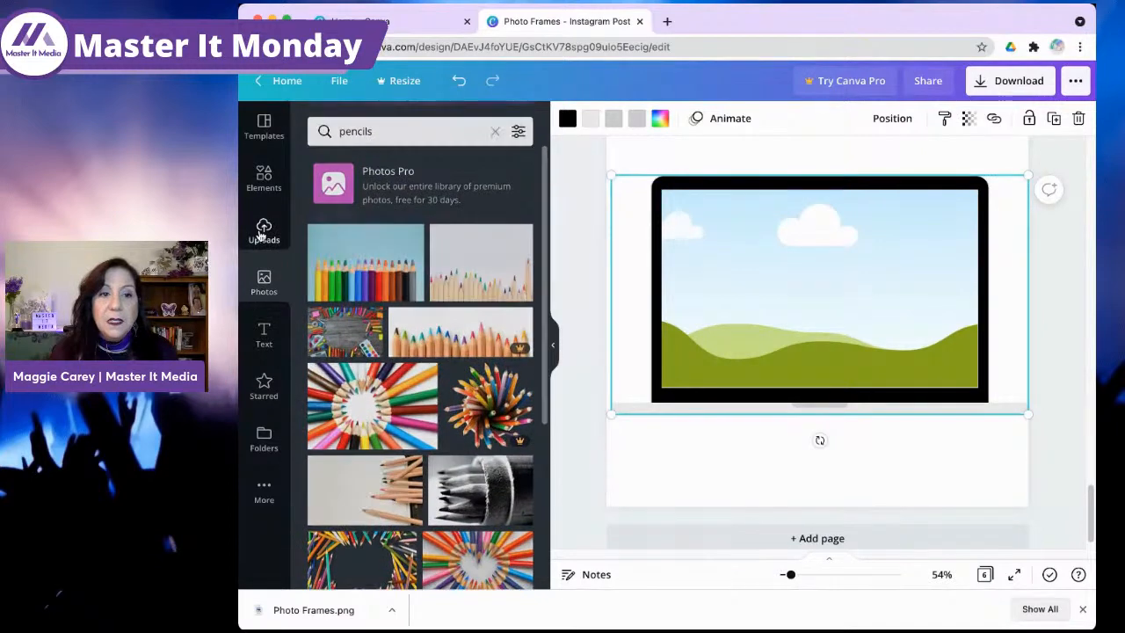
left_click_drag(413, 343, 744, 270)
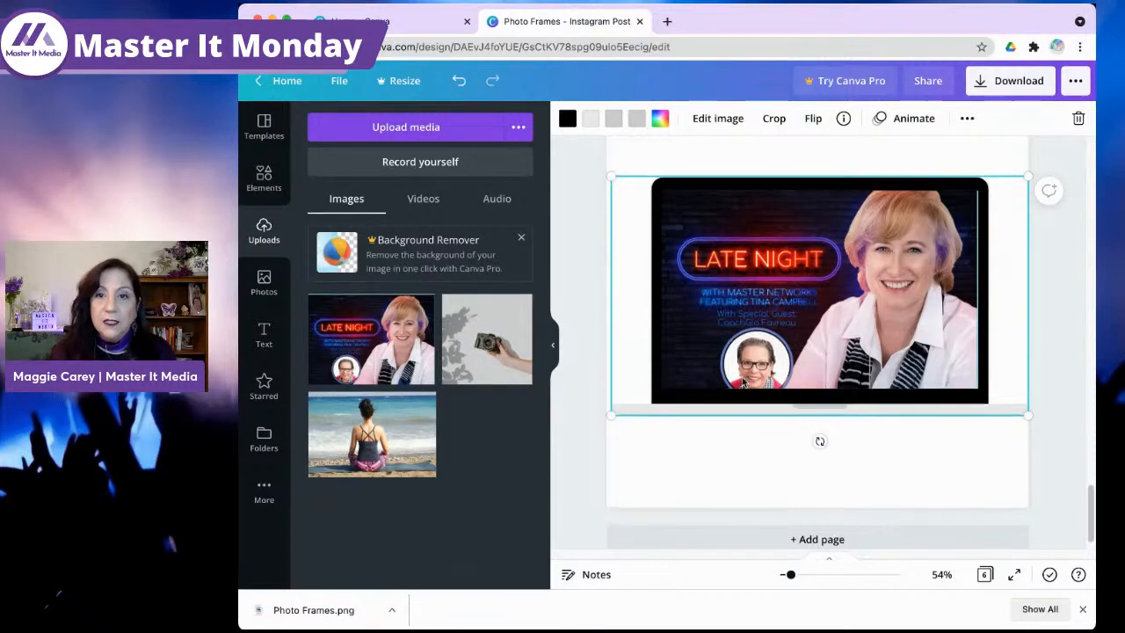
Step: Shrink the pencil-filled brush-stroke frame on the Black Friday page slightly
scroll(762, 439, "up", 15)
scroll(718, 391, "down", 5)
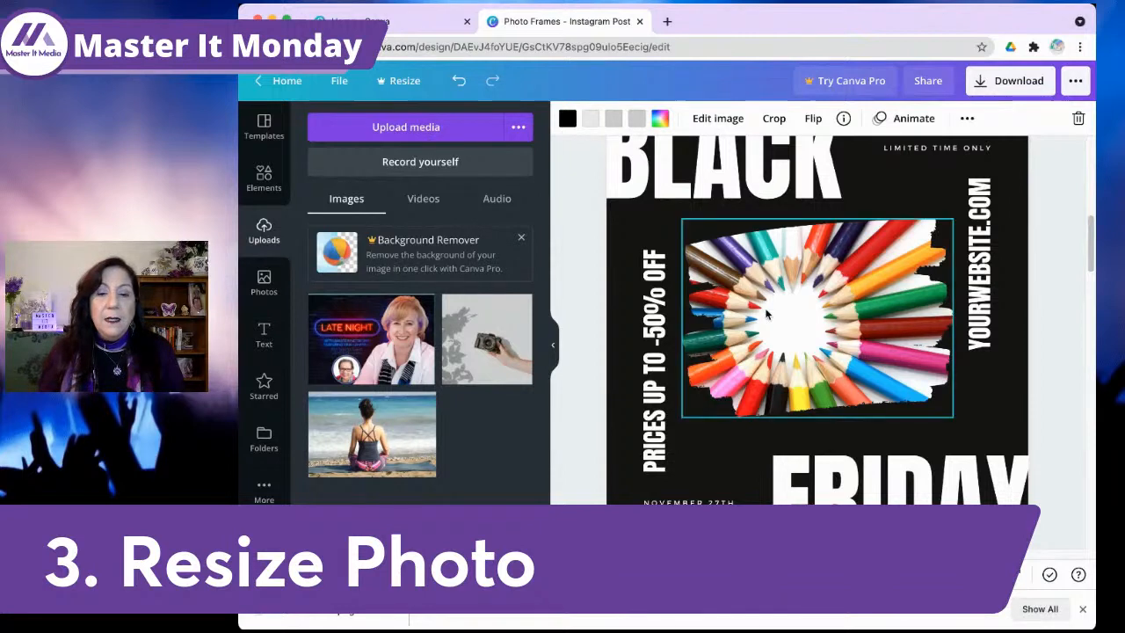
scroll(764, 307, "down", 3)
scroll(763, 310, "up", 5)
left_click(795, 312)
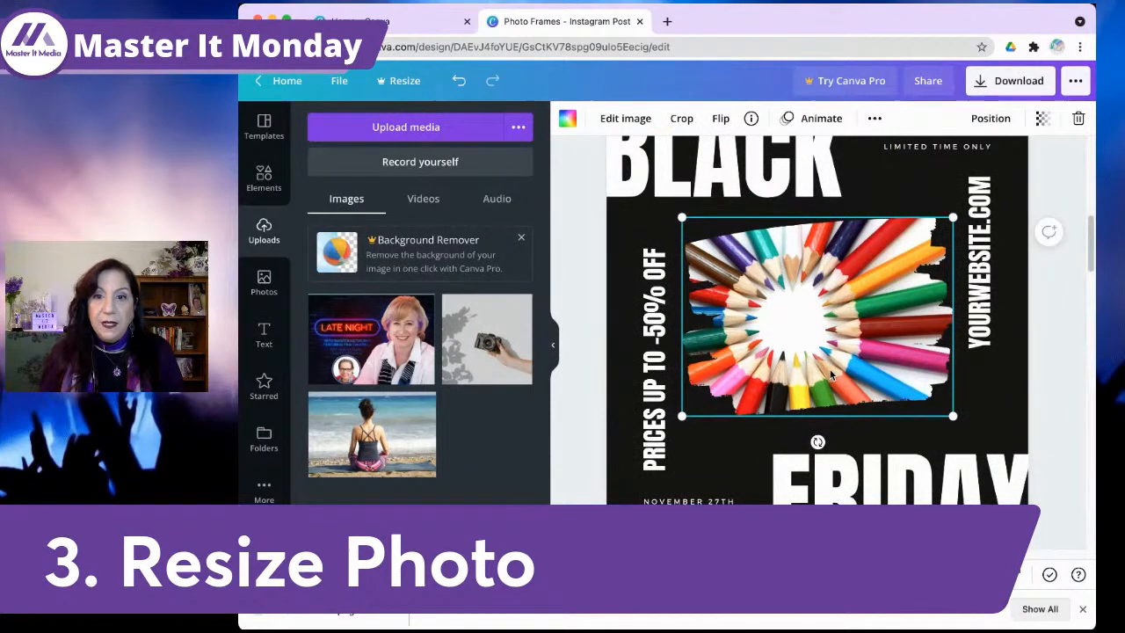
mouse_move(954, 216)
left_mouse_down()
mouse_move(1019, 182)
mouse_move(884, 274)
mouse_move(944, 225)
left_mouse_up()
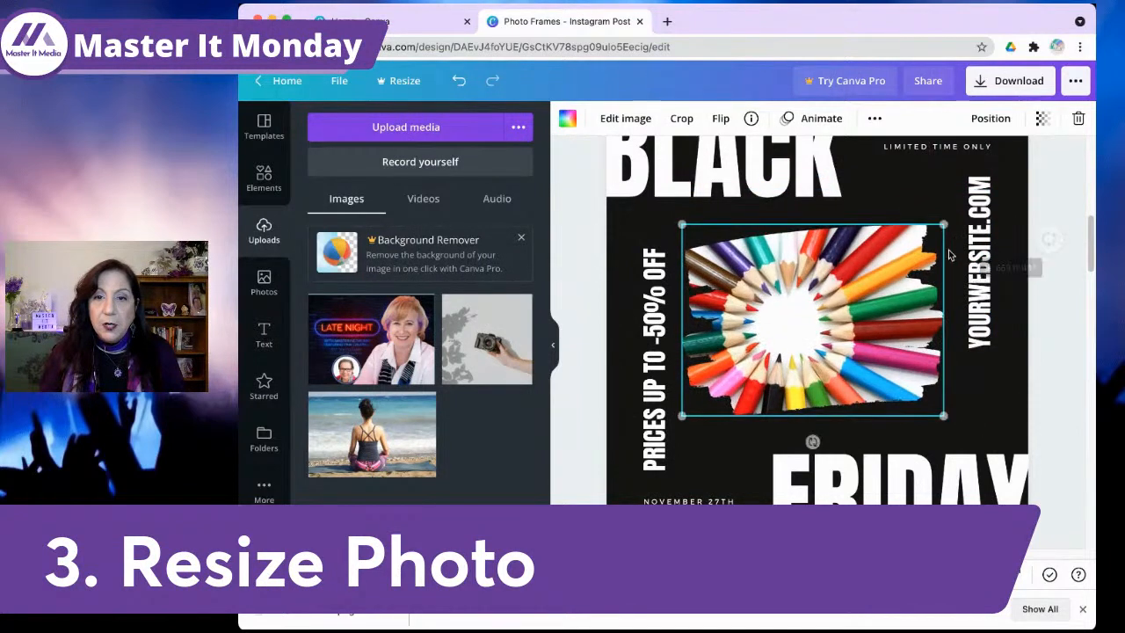
left_click(946, 318)
left_click(928, 323)
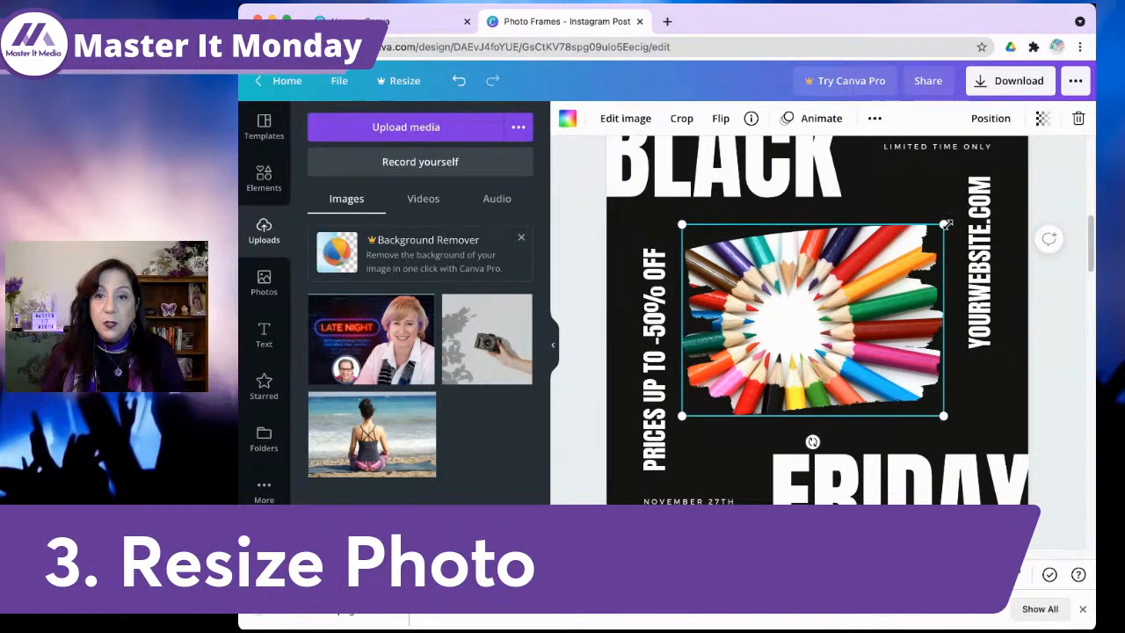
Step: Select the empty circular frame on page 3 and search the photos for "headshot"
scroll(819, 277, "up", 5)
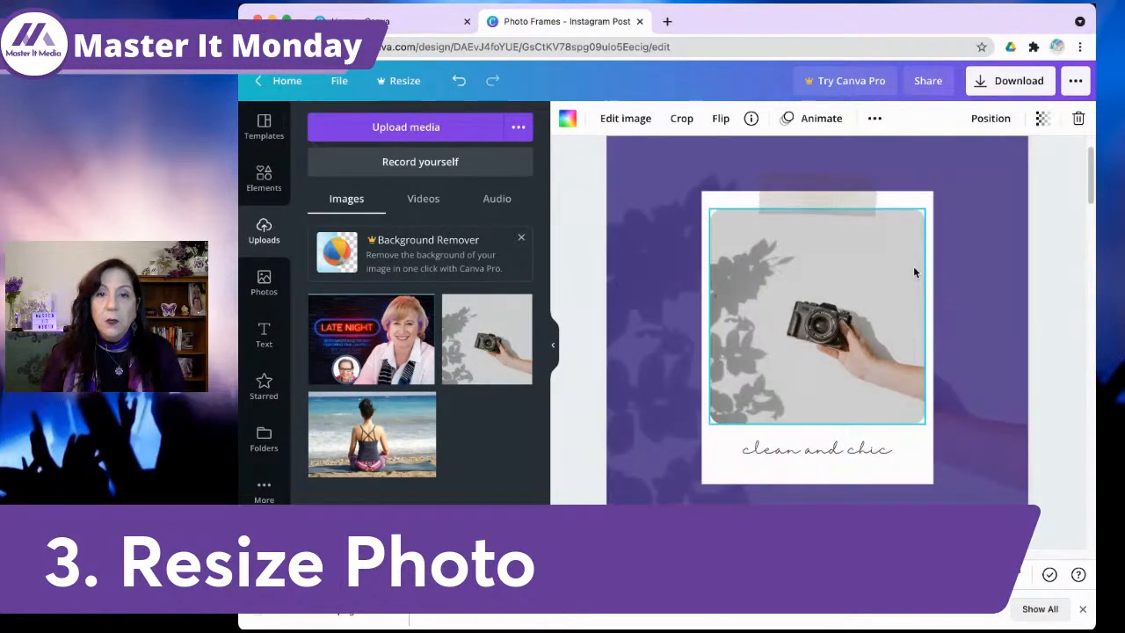
scroll(880, 313, "down", 10)
scroll(882, 319, "down", 2)
left_click(880, 321)
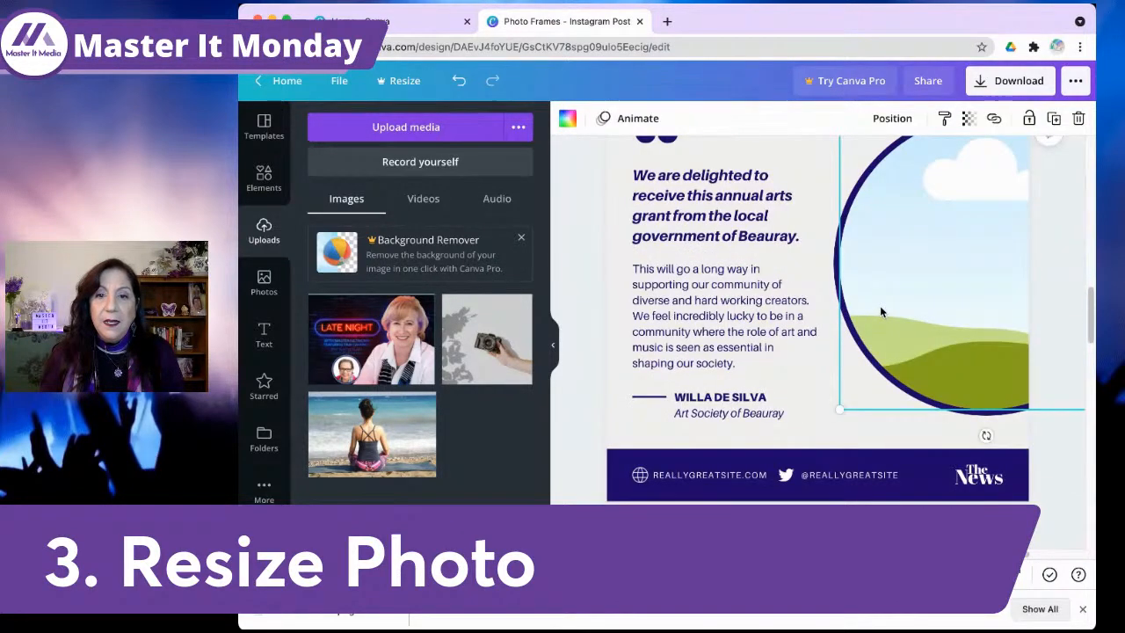
scroll(787, 375, "up", 3)
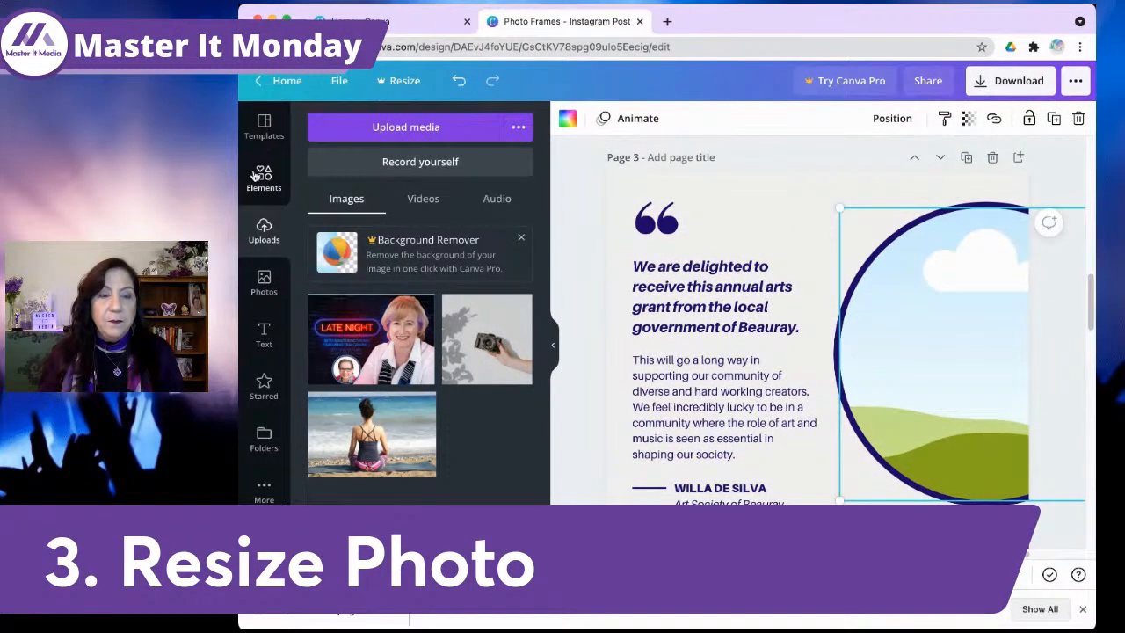
left_click(269, 293)
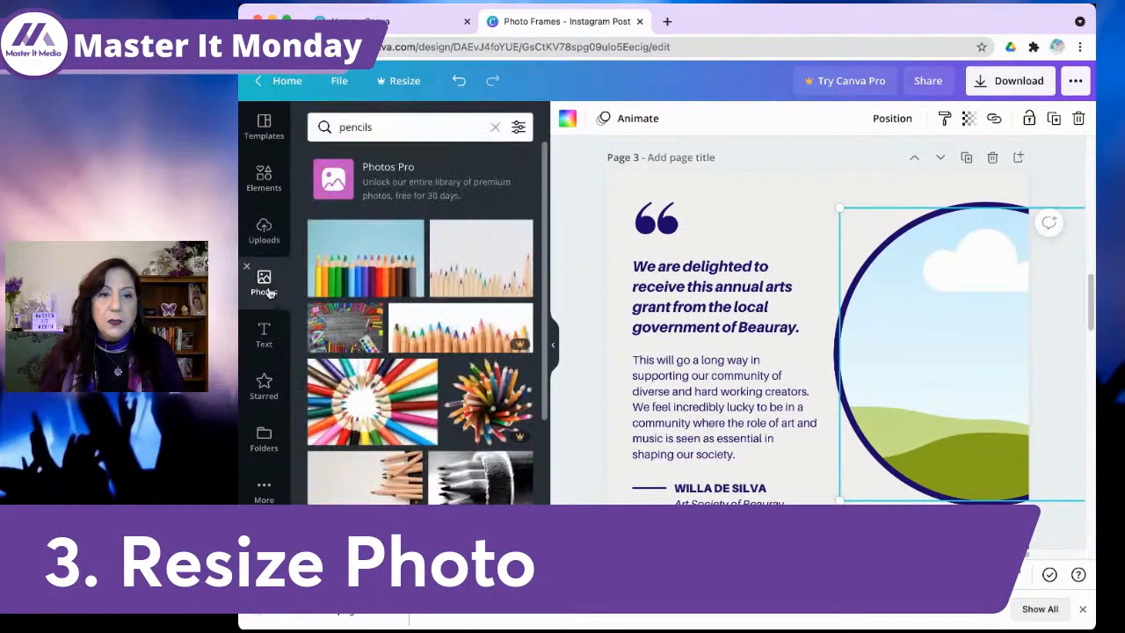
left_click(398, 128)
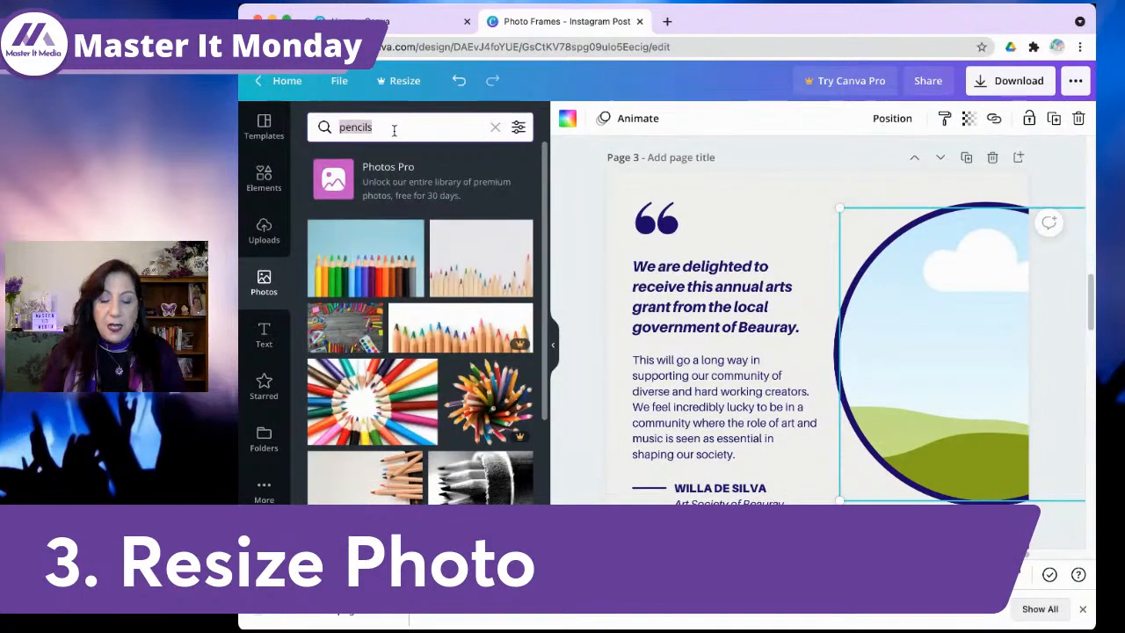
type("head")
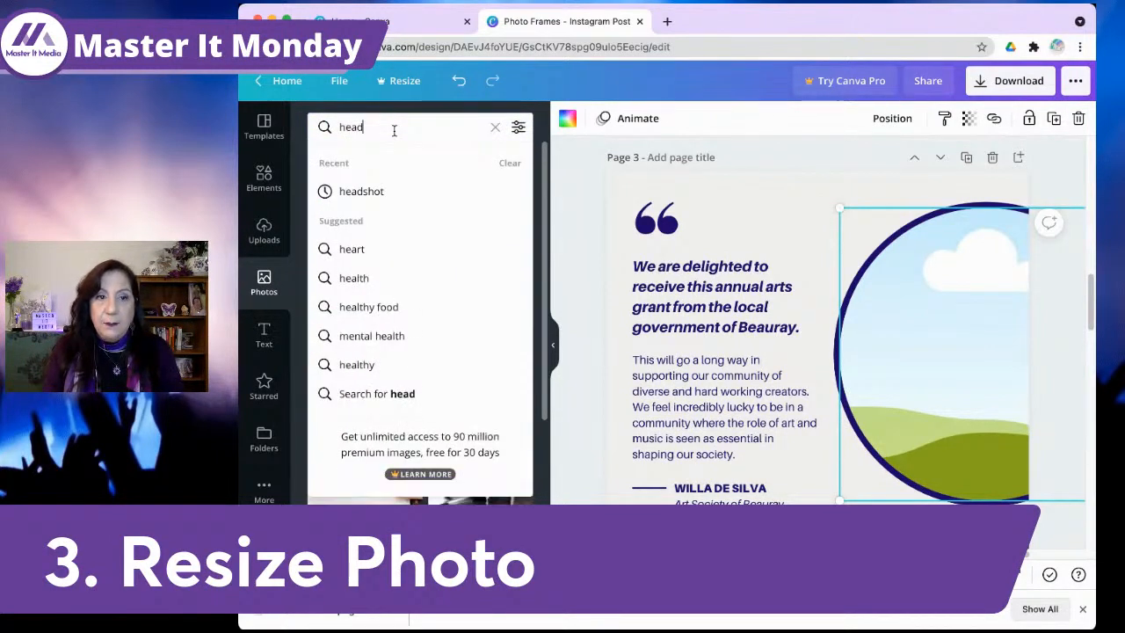
type("shot")
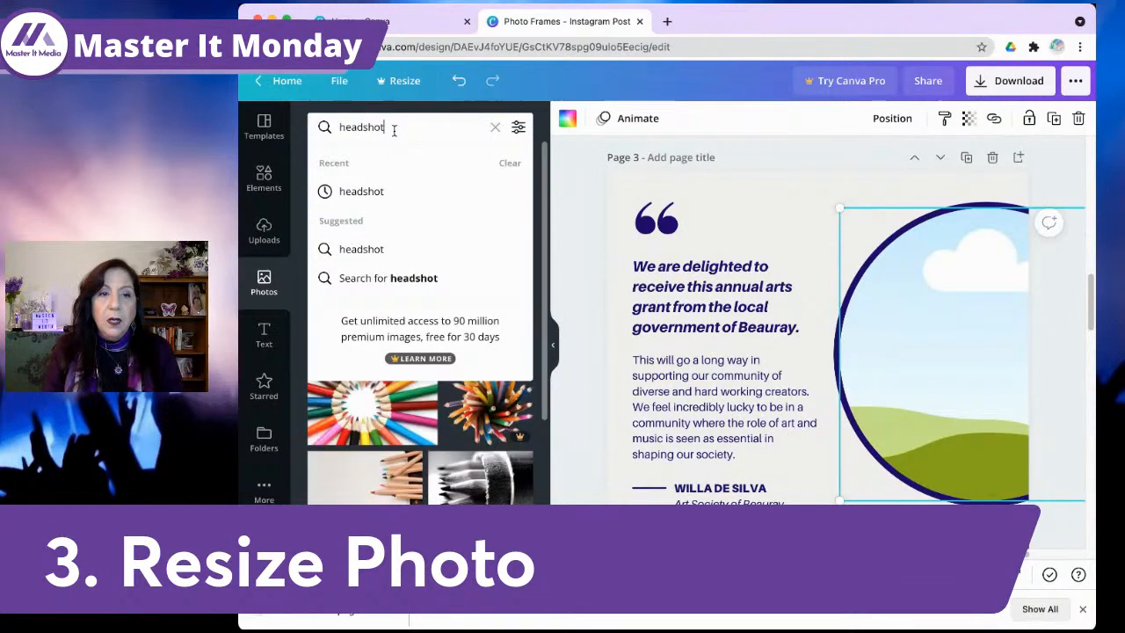
key("Return")
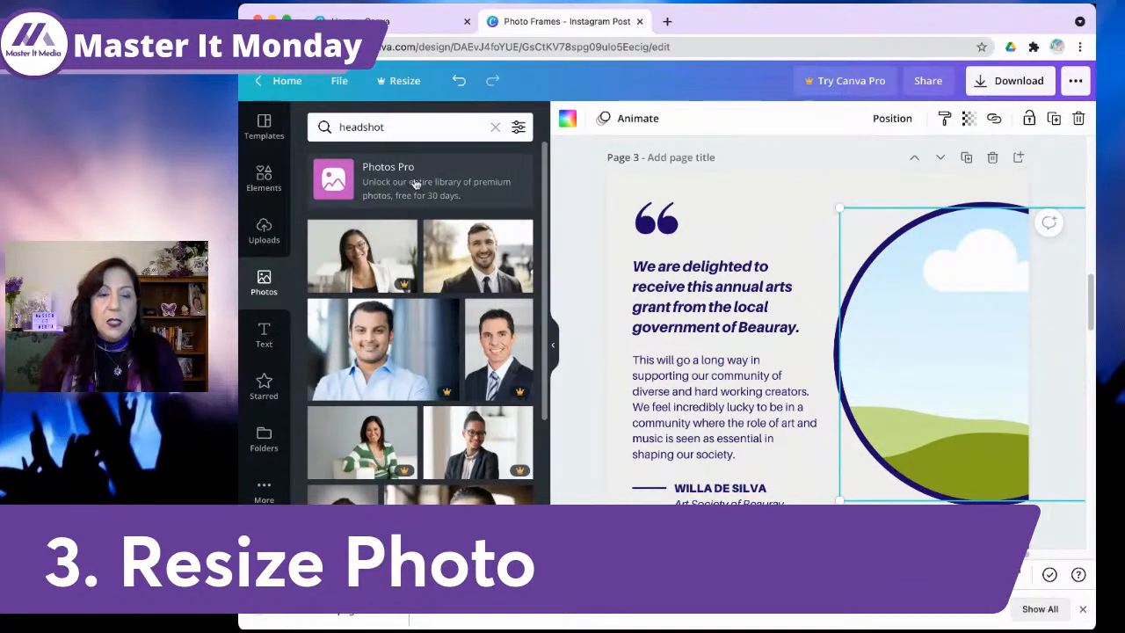
Step: Fill page 3's circular frame with the headshot of the woman in a black turtleneck
scroll(482, 262, "down", 5)
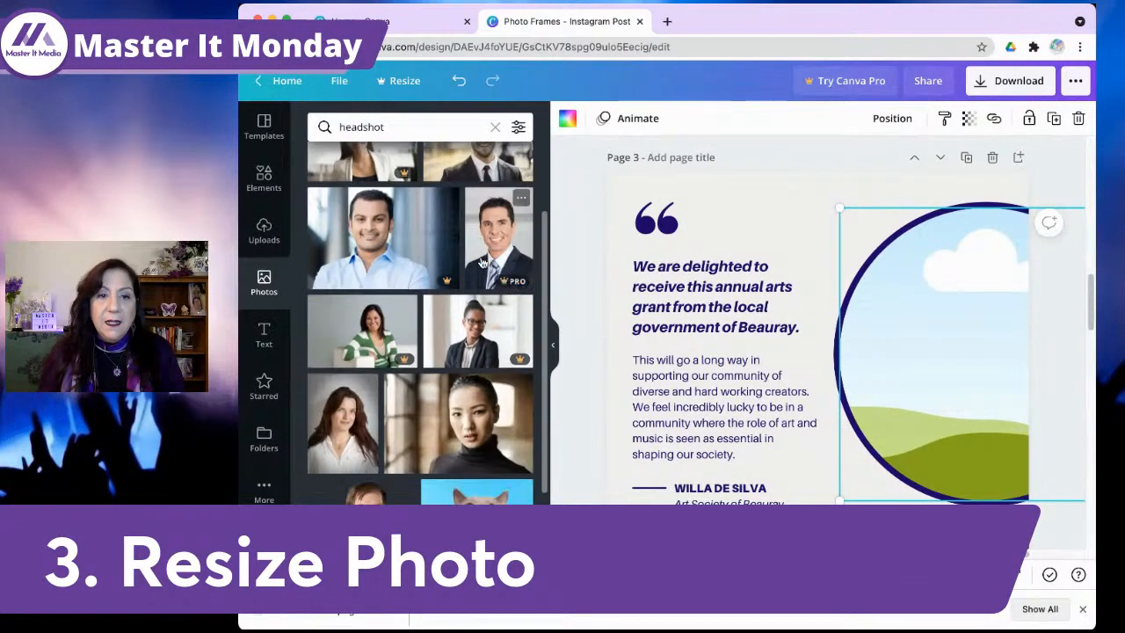
scroll(482, 263, "down", 2)
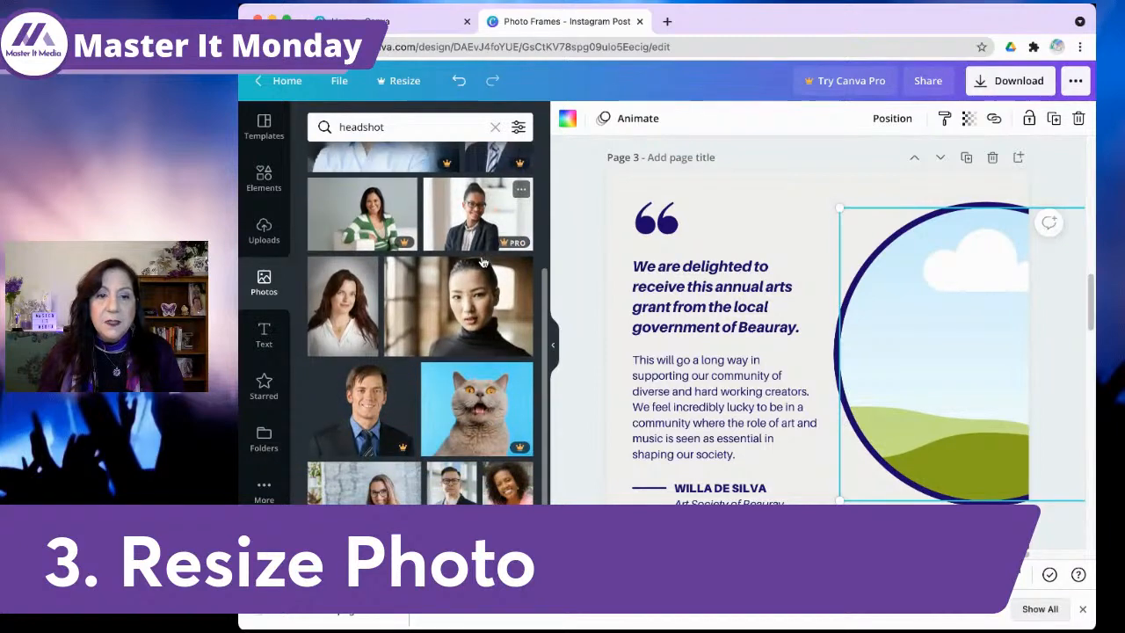
left_click_drag(454, 298, 885, 285)
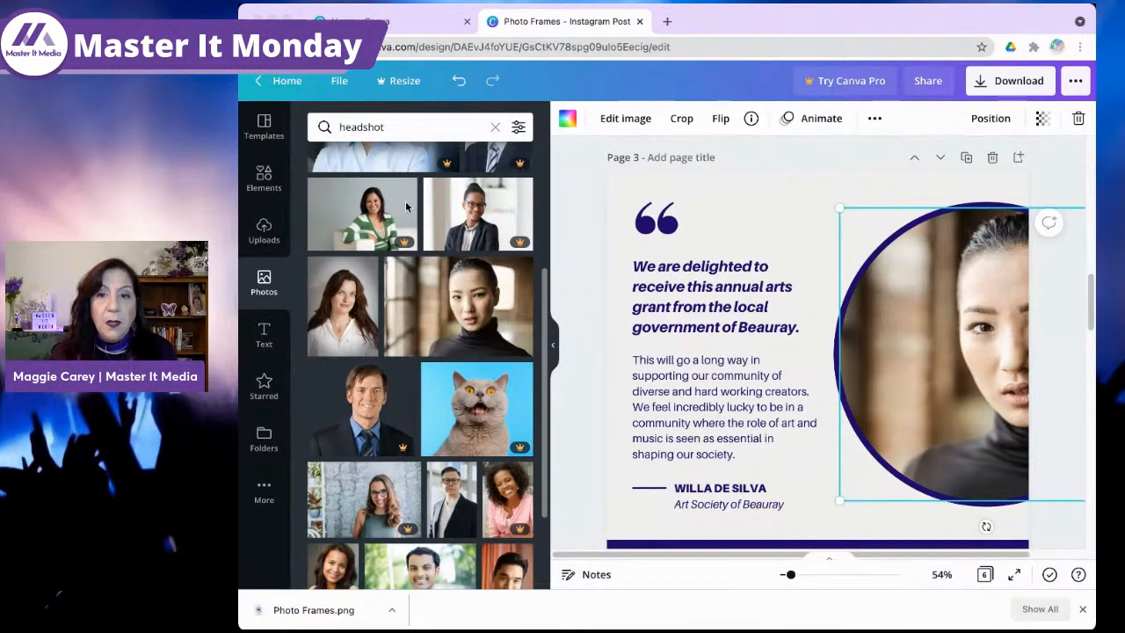
Step: Crop the headshot inside page 3's circular frame so the woman's face sits within the visible part of the circle
mouse_move(930, 384)
left_mouse_down()
mouse_move(917, 387)
mouse_move(940, 388)
mouse_move(789, 375)
mouse_move(931, 385)
left_mouse_up()
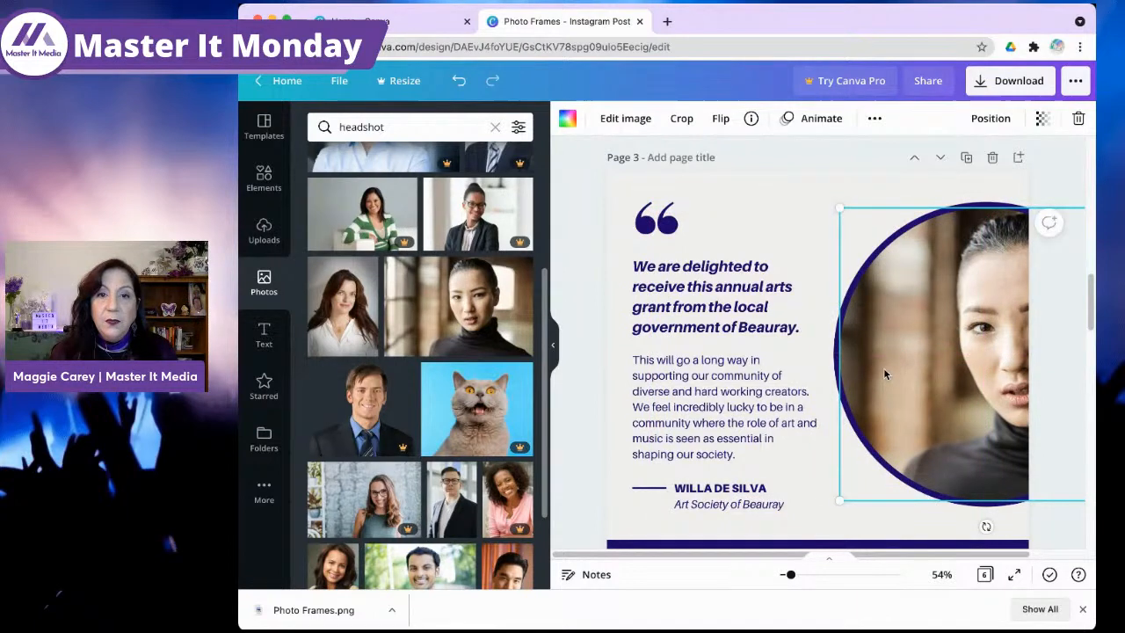
left_click(682, 123)
left_click_drag(983, 346, 894, 356)
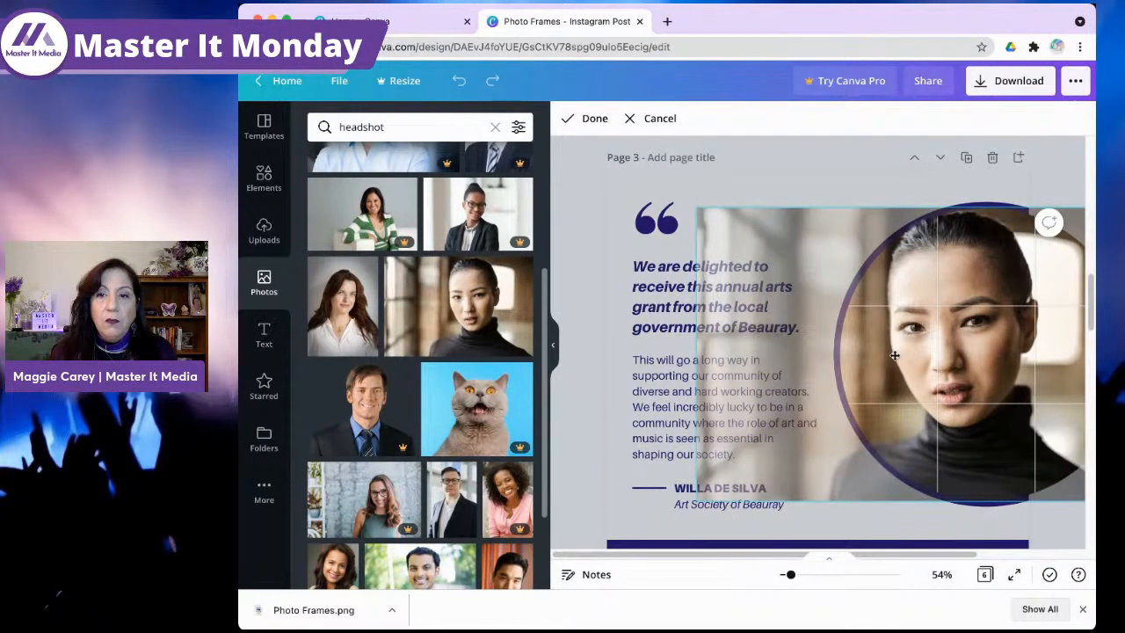
left_click(800, 193)
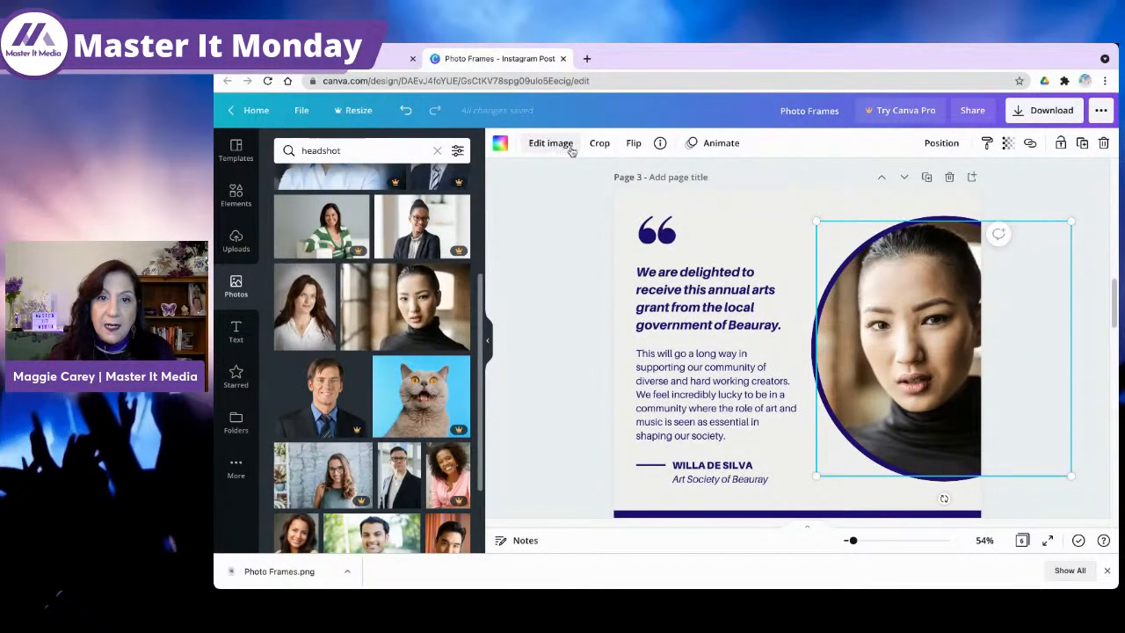
left_click(603, 145)
left_click_drag(927, 352, 913, 381)
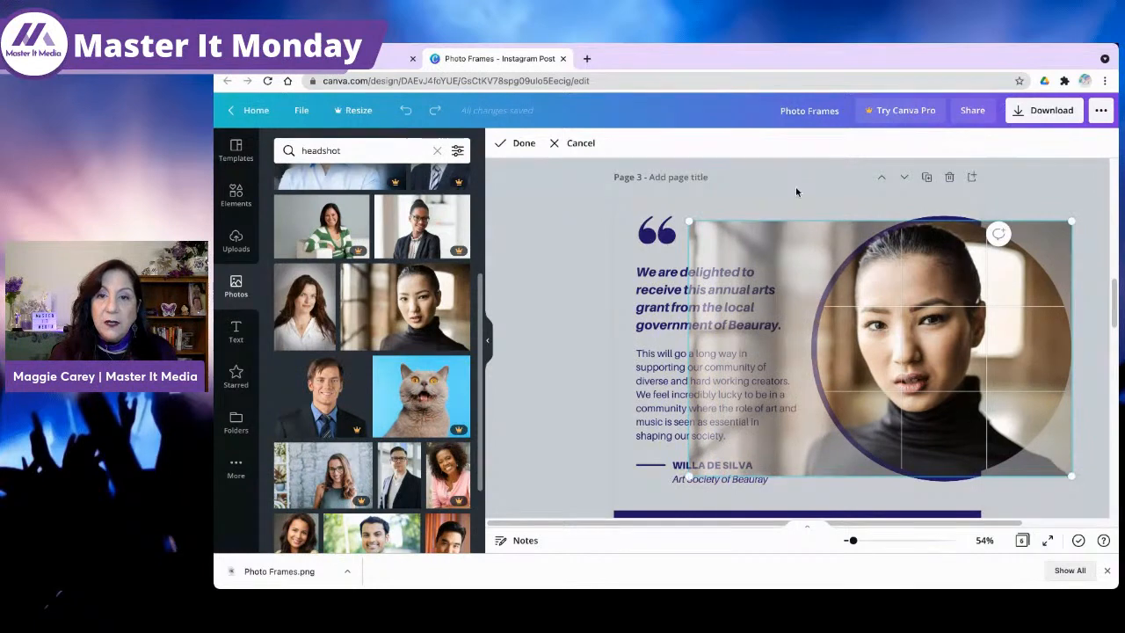
left_click(797, 192)
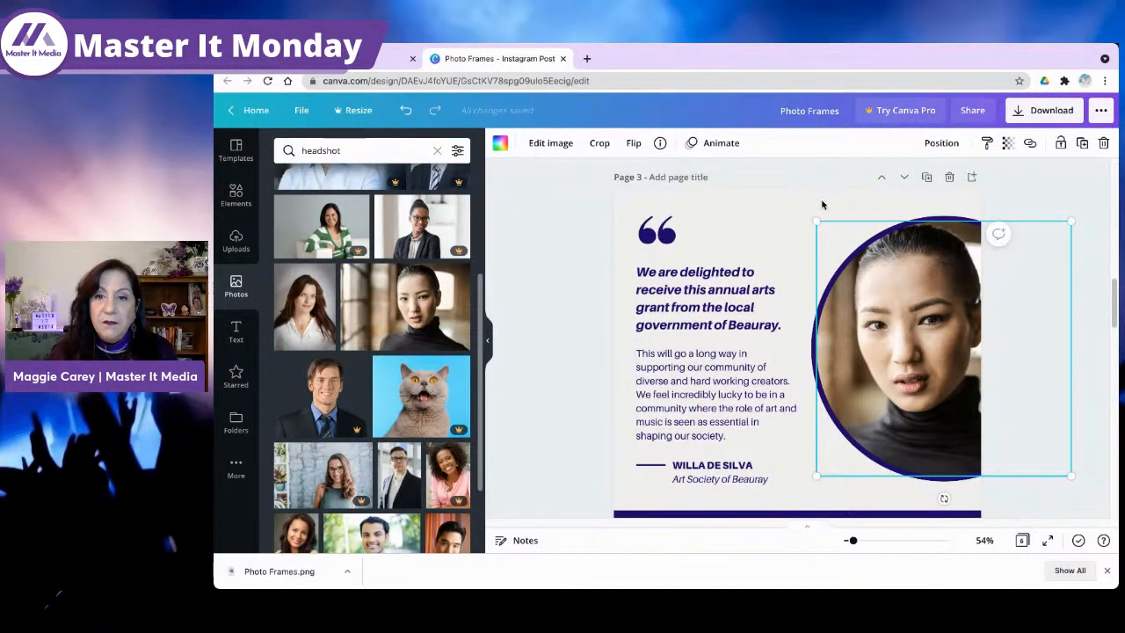
Step: Move the headshot frame off its navy backing circle on page 3, and place it back over the circle
left_click(840, 189)
left_click_drag(906, 278, 694, 289)
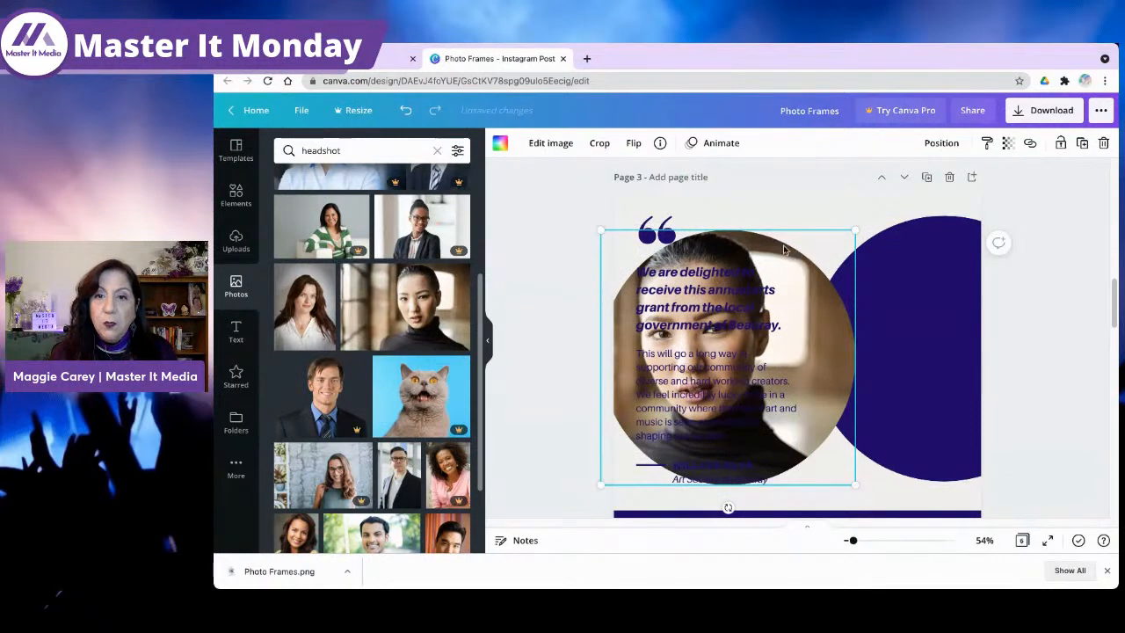
left_click_drag(833, 264, 1008, 244)
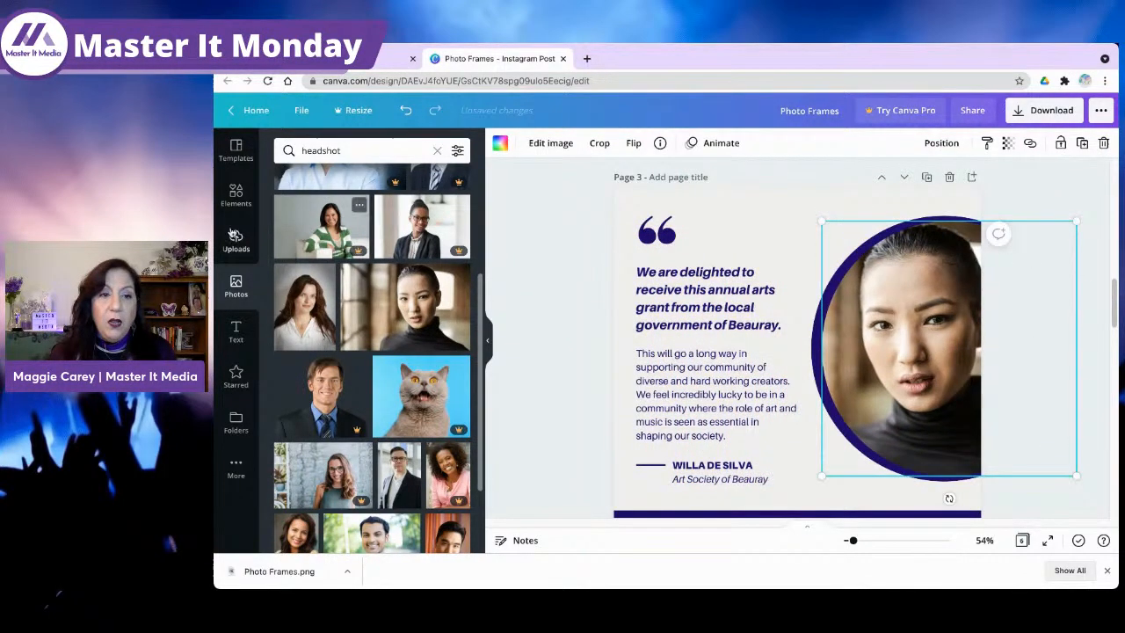
Step: Add a circular frame with a thick outer ring from the Frames elements to page 3
left_click(222, 200)
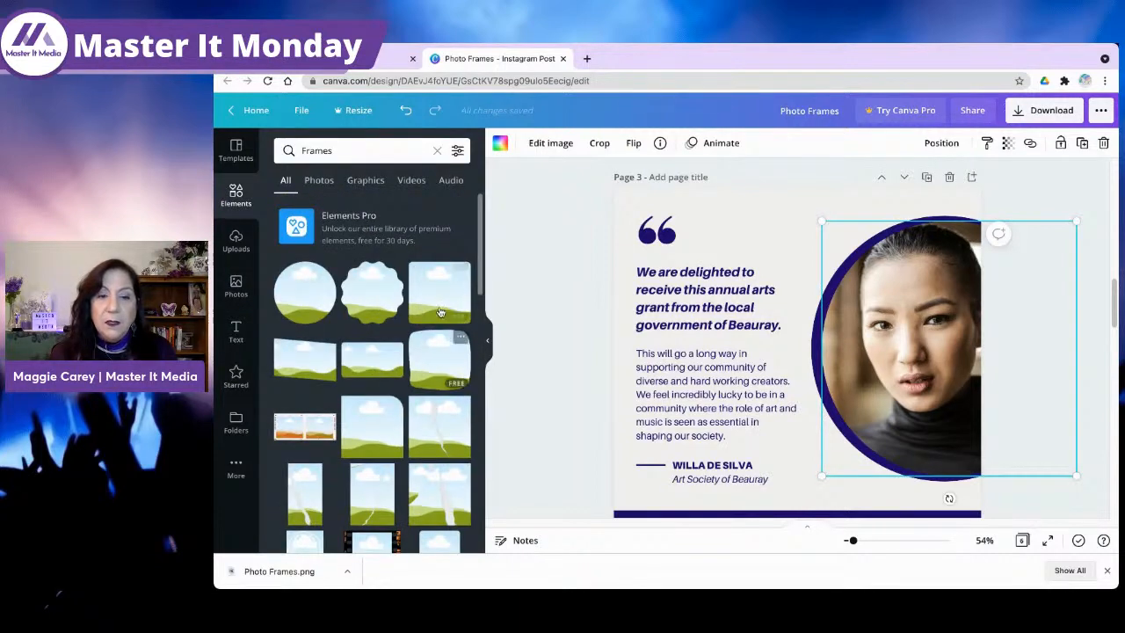
scroll(386, 321, "down", 5)
scroll(383, 316, "down", 8)
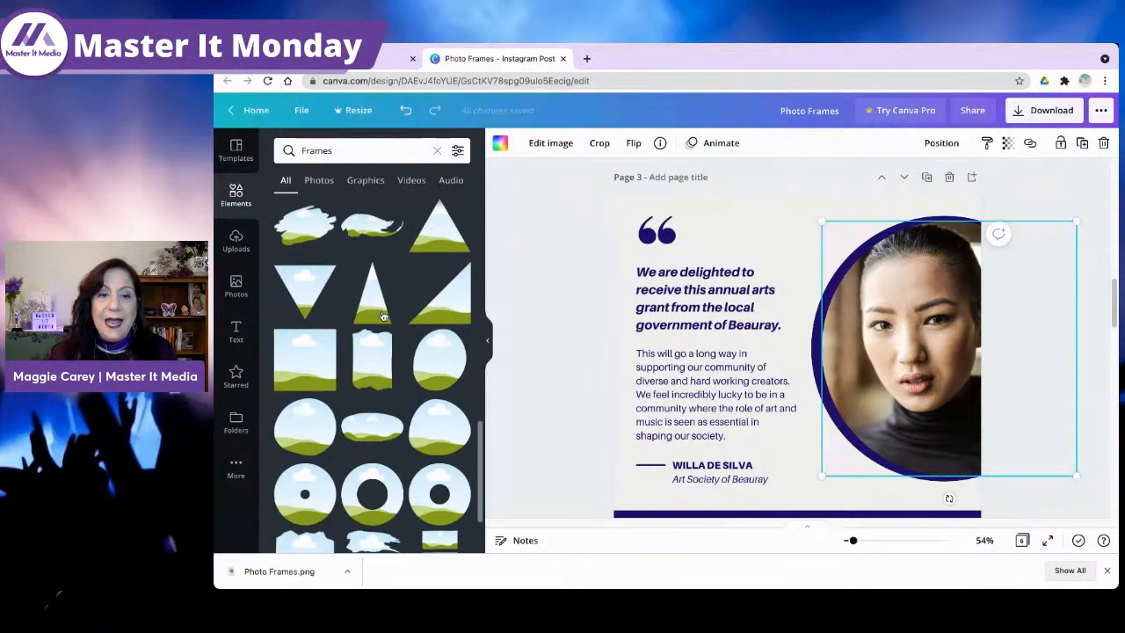
scroll(383, 317, "down", 2)
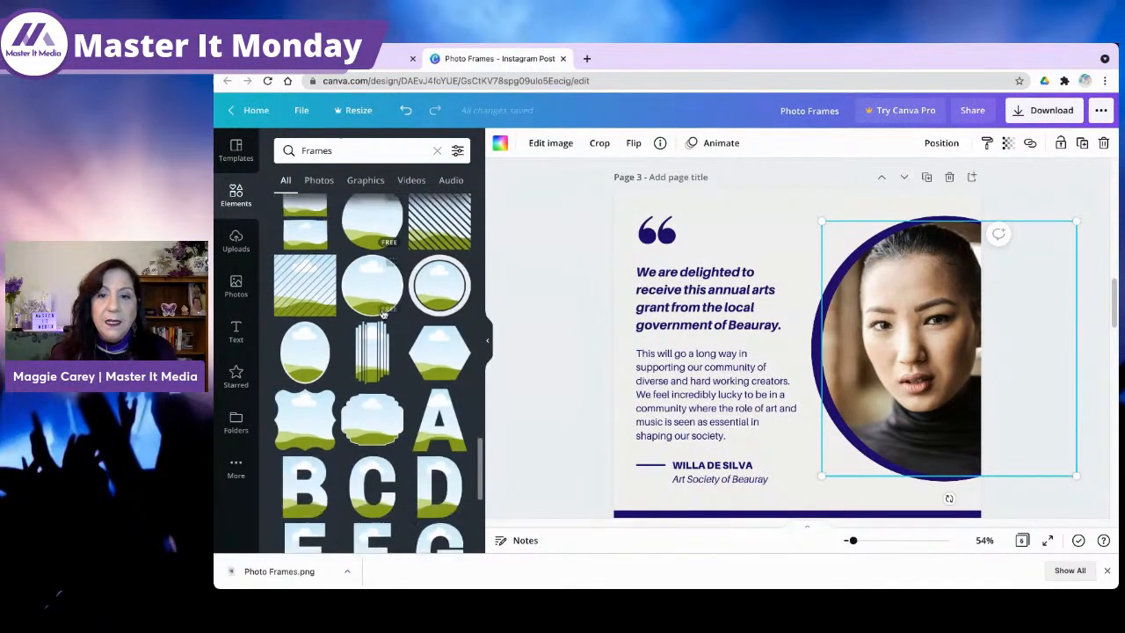
left_click(444, 288)
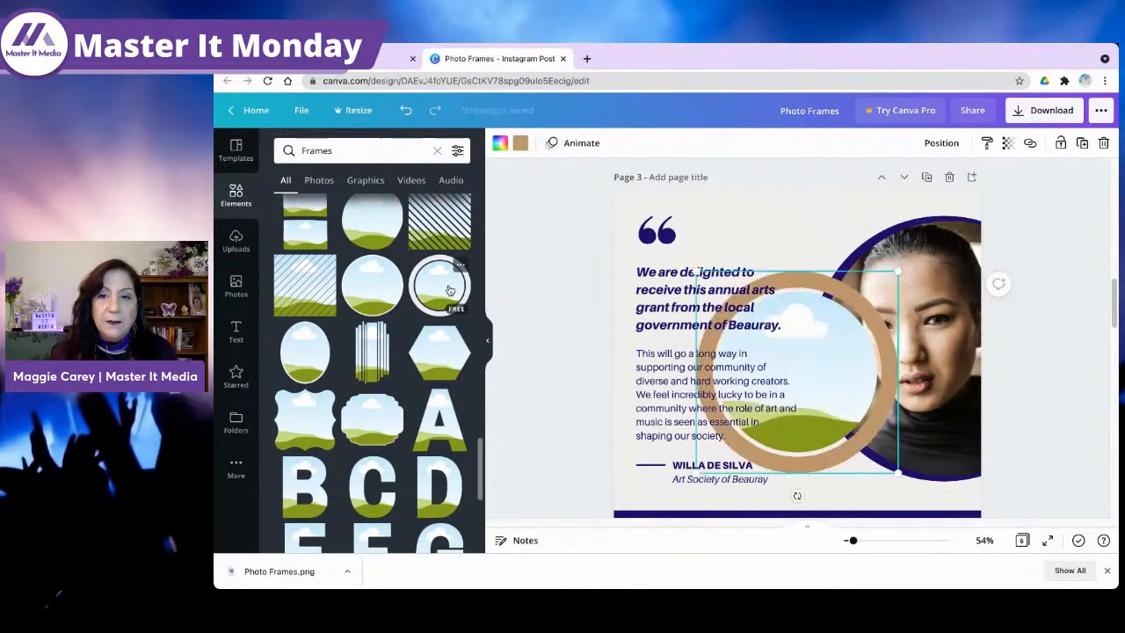
Step: Delete the old circular headshot frame and the navy circle behind it from page 3
left_click(874, 226)
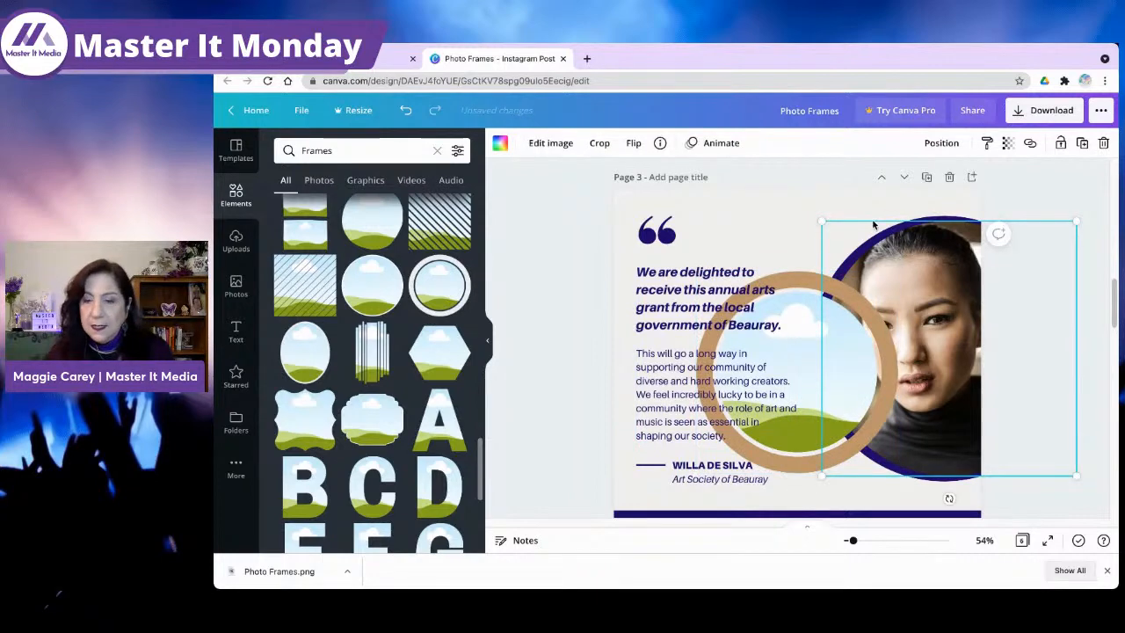
key("Delete")
key("Delete")
left_click(903, 245)
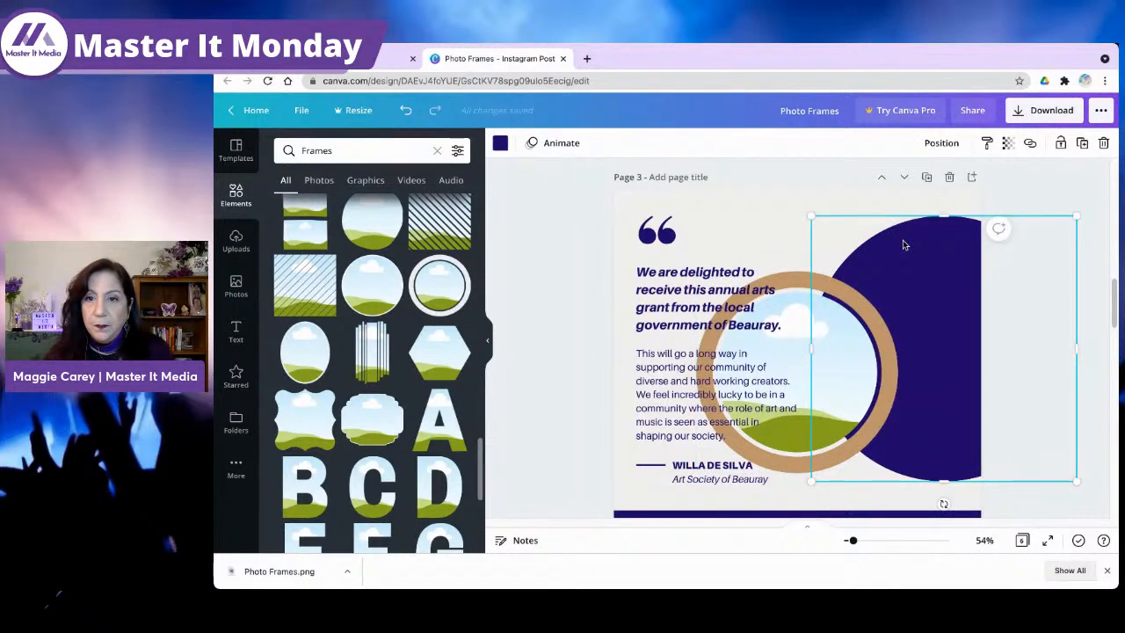
key("Delete")
Step: Position the ringed frame beside the quote on page 3 and fill it with the headshot of the woman in a black turtleneck
left_click(826, 338)
left_click_drag(826, 338, 945, 304)
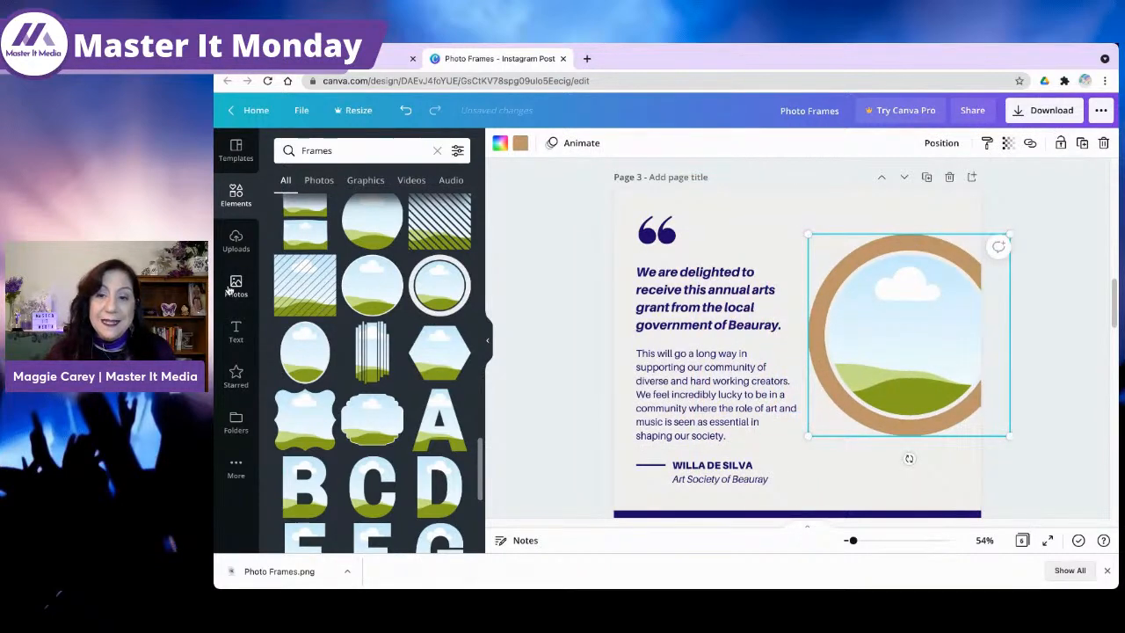
left_click(231, 288)
left_click_drag(404, 308, 880, 325)
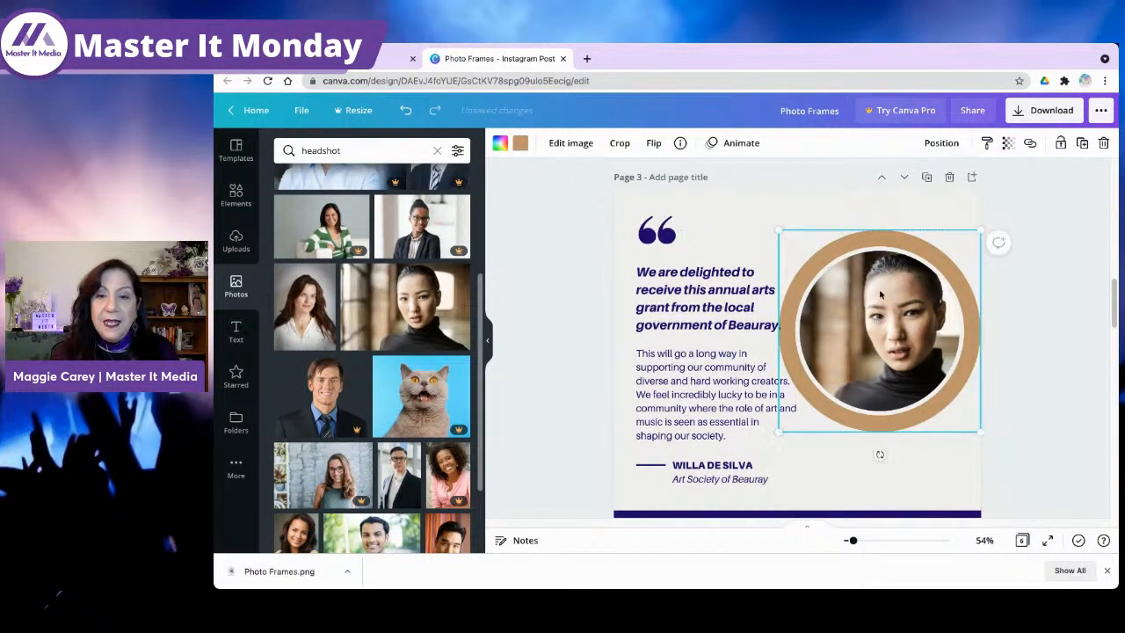
Step: Try dark navy, followed by the photo's near-black, light brown and dark brown colors, on the frame's outer ring
left_click(522, 145)
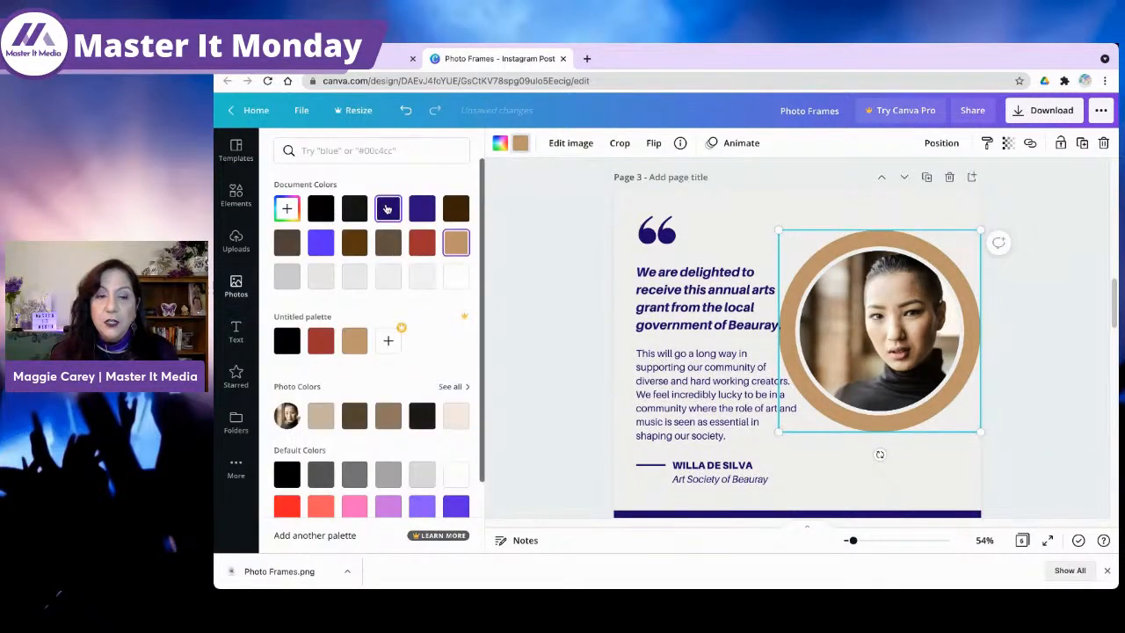
left_click(388, 208)
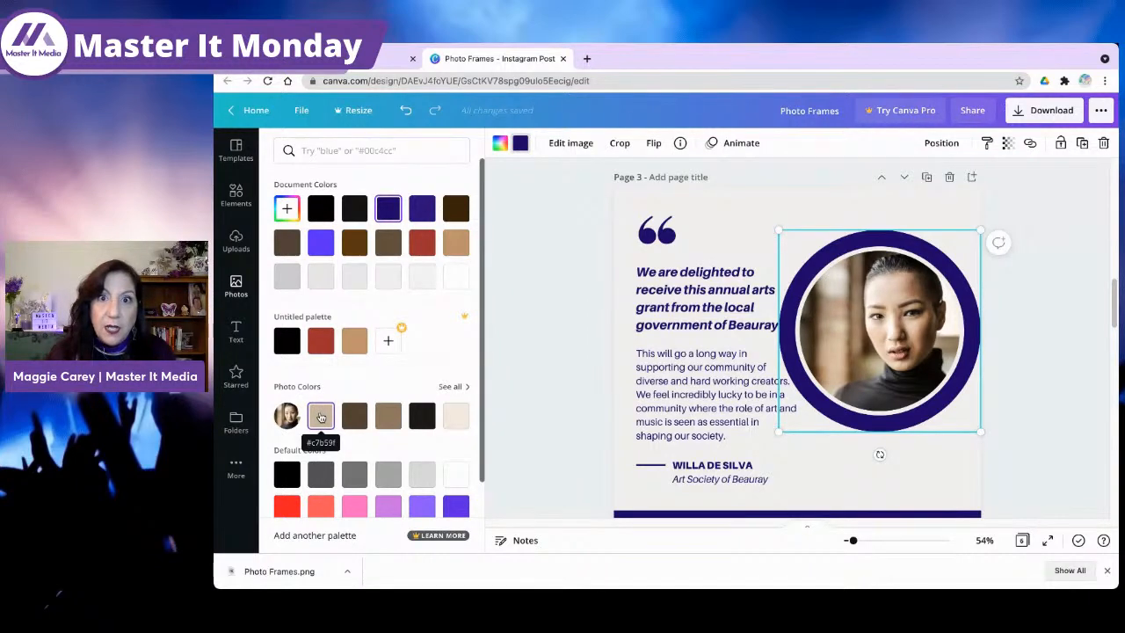
left_click(420, 417)
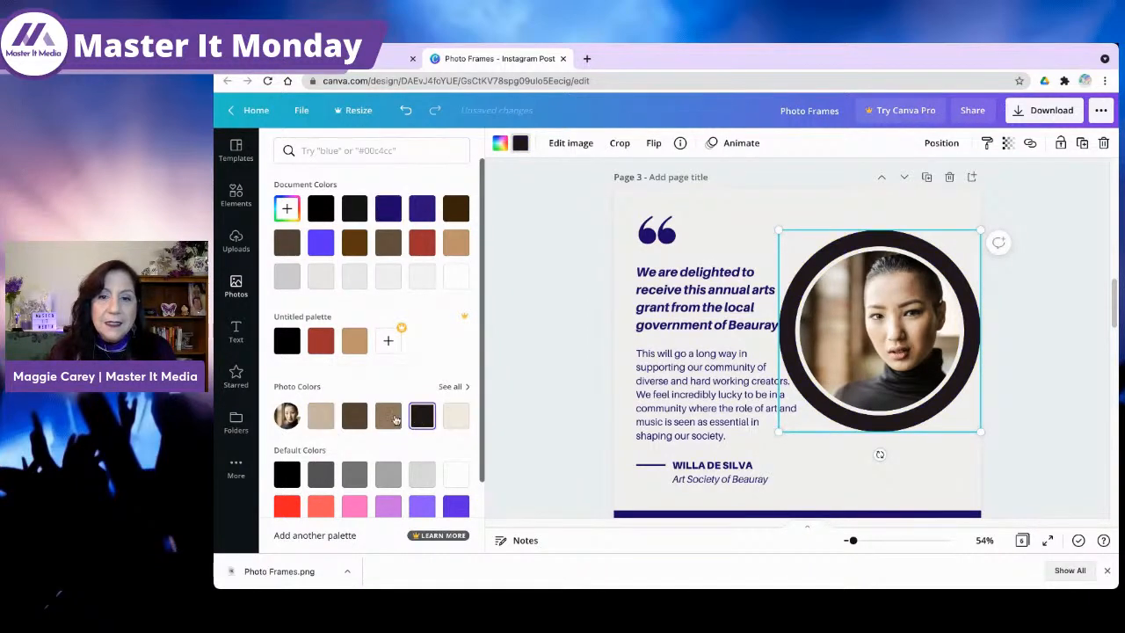
left_click(392, 419)
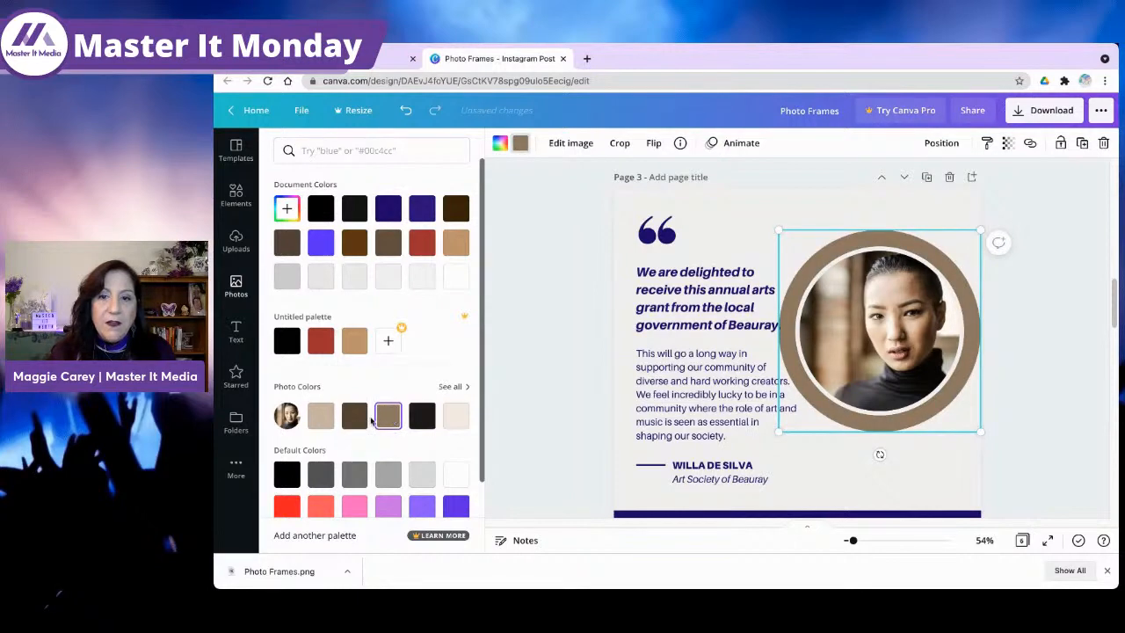
left_click(355, 422)
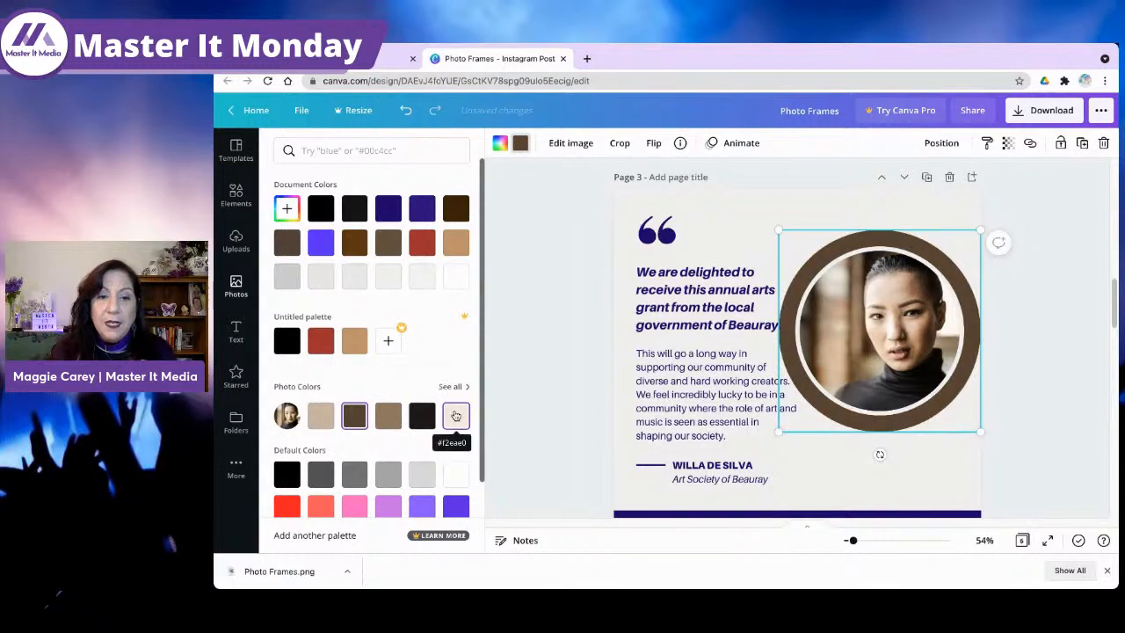
Step: Browse the full list of photo colors in the design and recolor the frame's ring with the dark navy document color
left_click(448, 386)
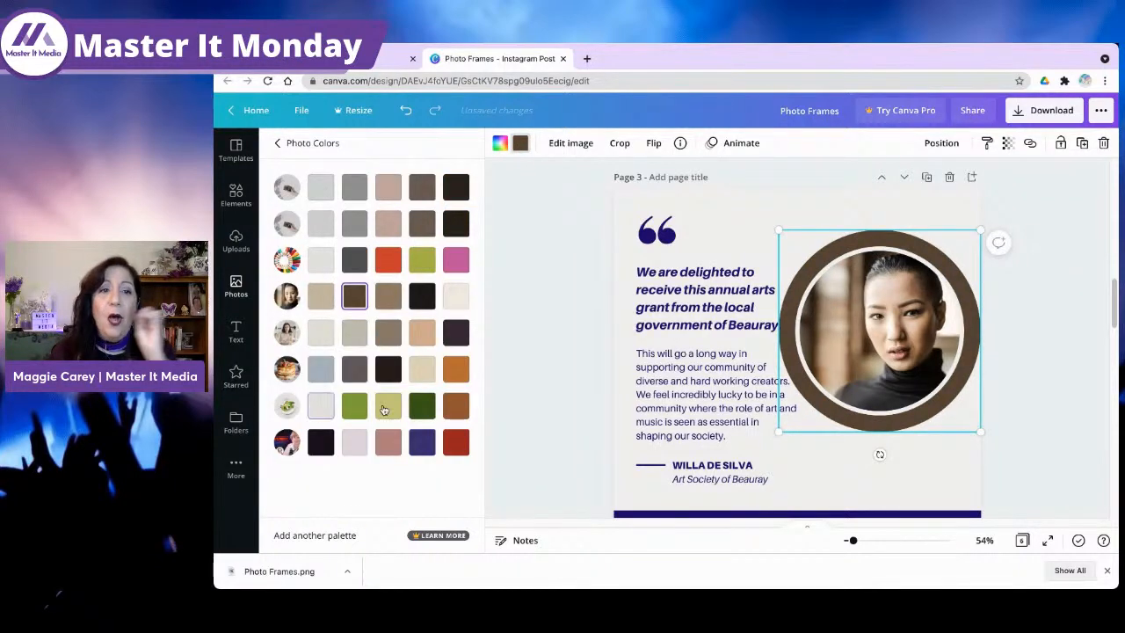
scroll(632, 290, "up", 5)
scroll(620, 320, "up", 3)
scroll(623, 321, "down", 10)
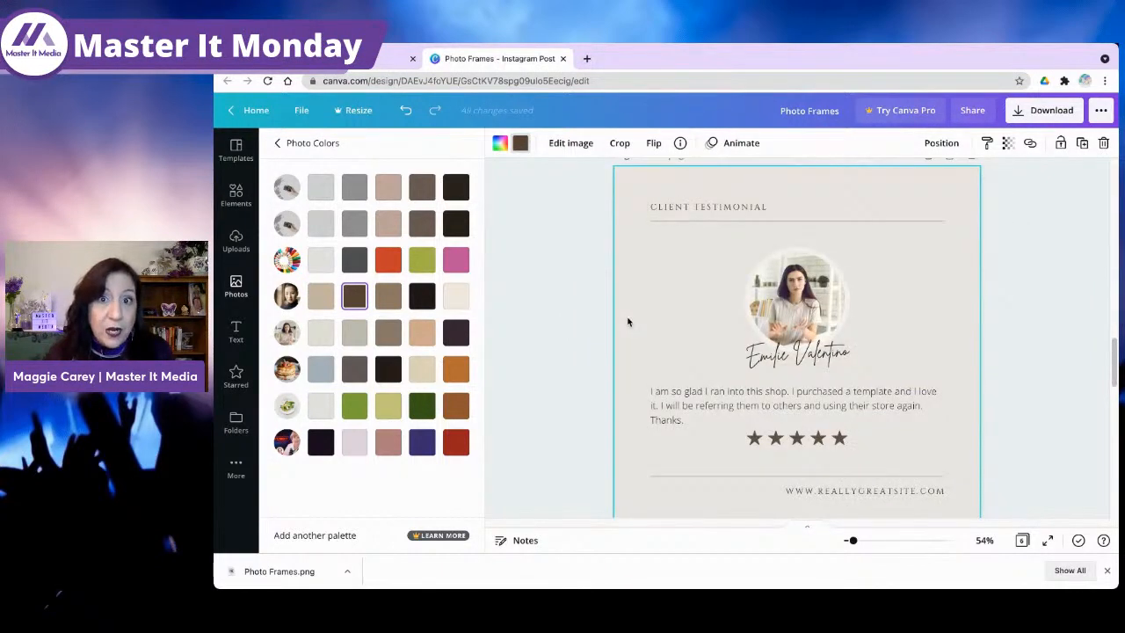
scroll(627, 322, "up", 5)
scroll(628, 322, "down", 3)
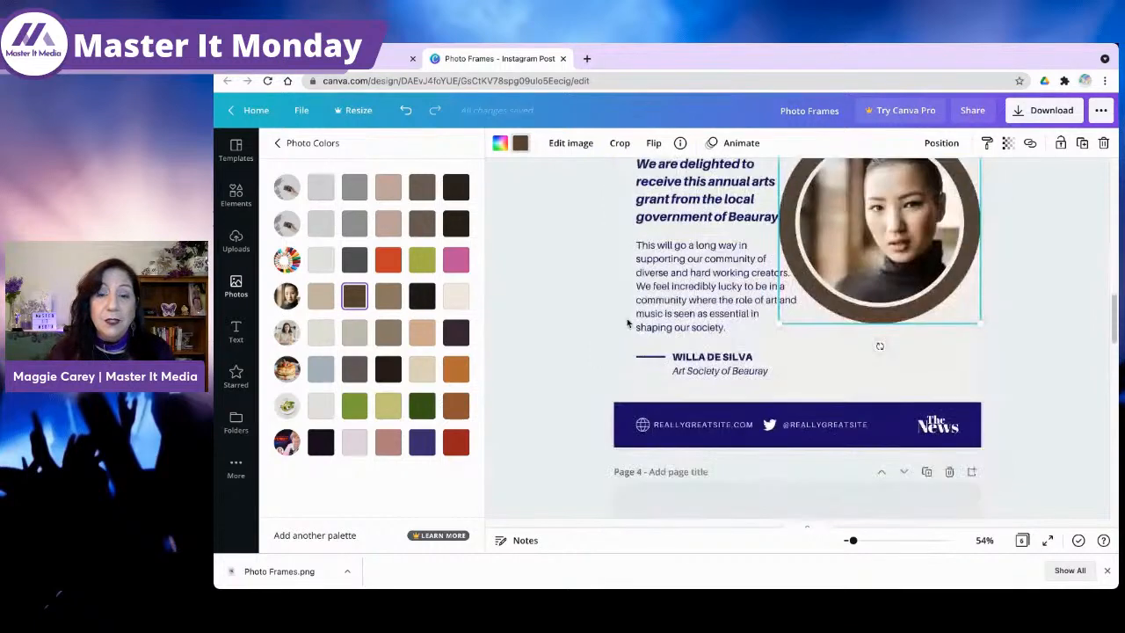
scroll(628, 321, "up", 1)
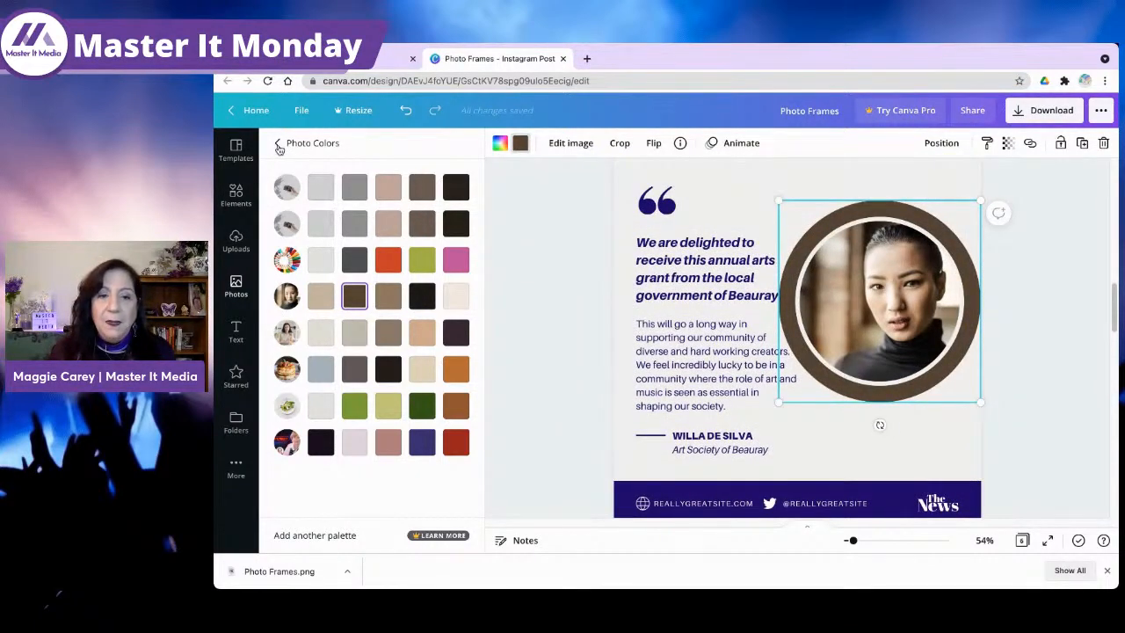
left_click(278, 144)
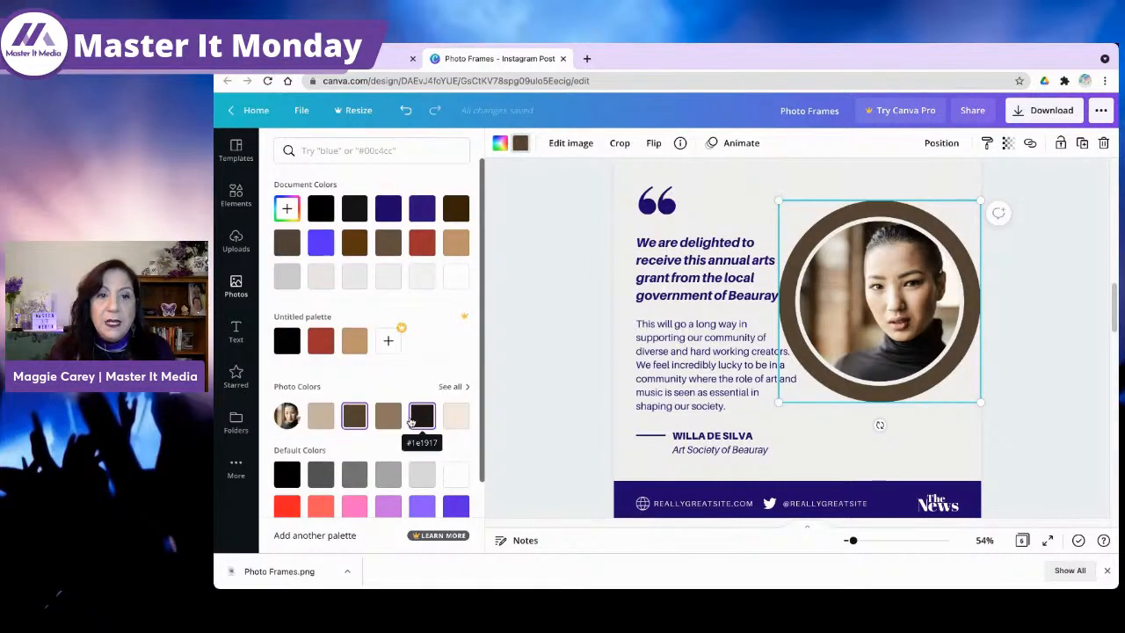
left_click(387, 208)
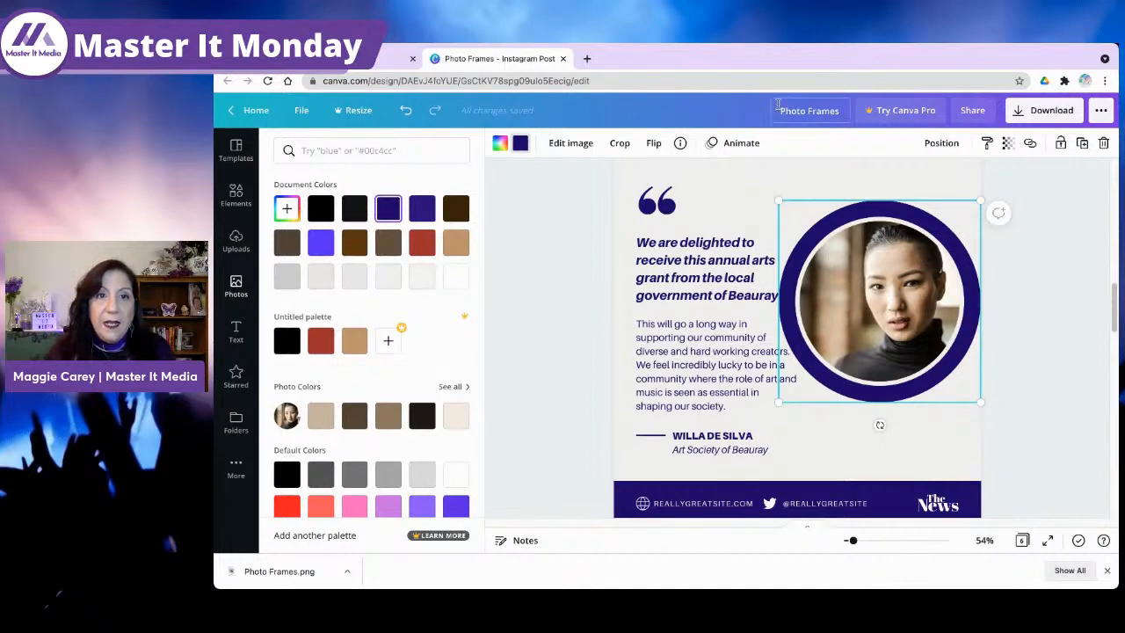
Step: Close the spare browser tab and shrink page 3's ringed headshot frame so it clears the quote text
left_click(412, 59)
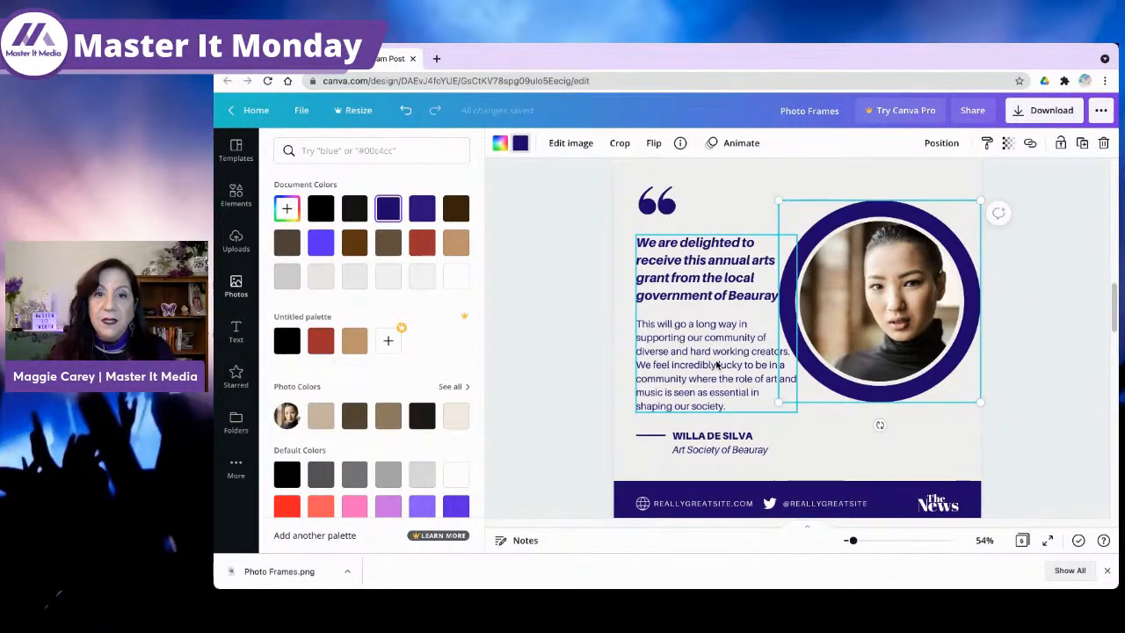
left_click(234, 215)
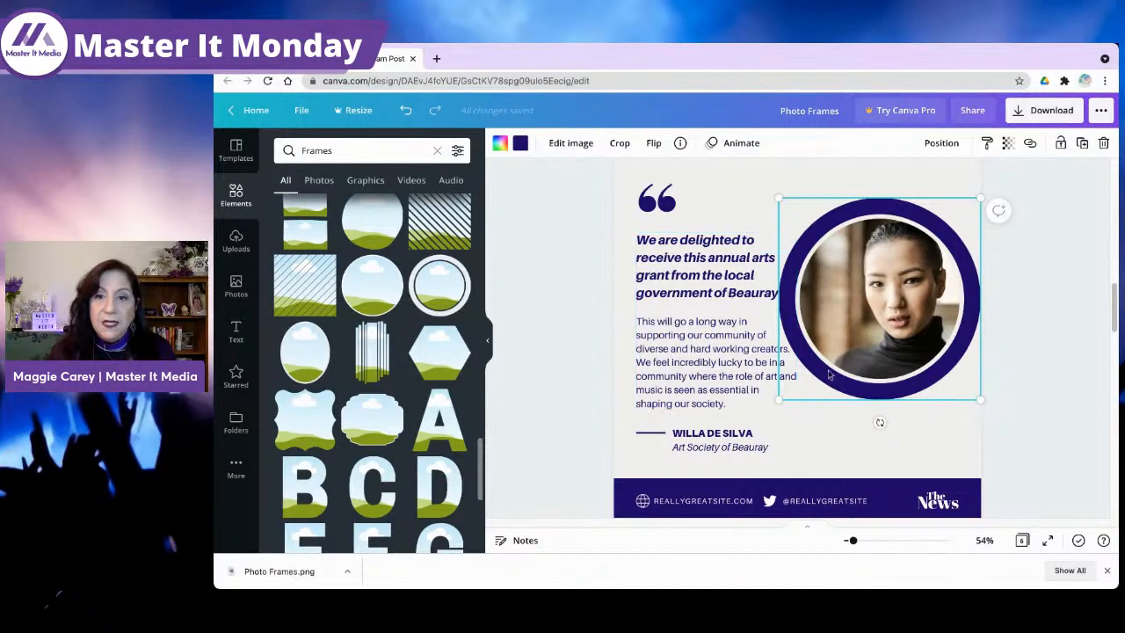
mouse_move(778, 400)
left_mouse_down()
mouse_move(723, 457)
mouse_move(826, 365)
mouse_move(799, 407)
left_mouse_up()
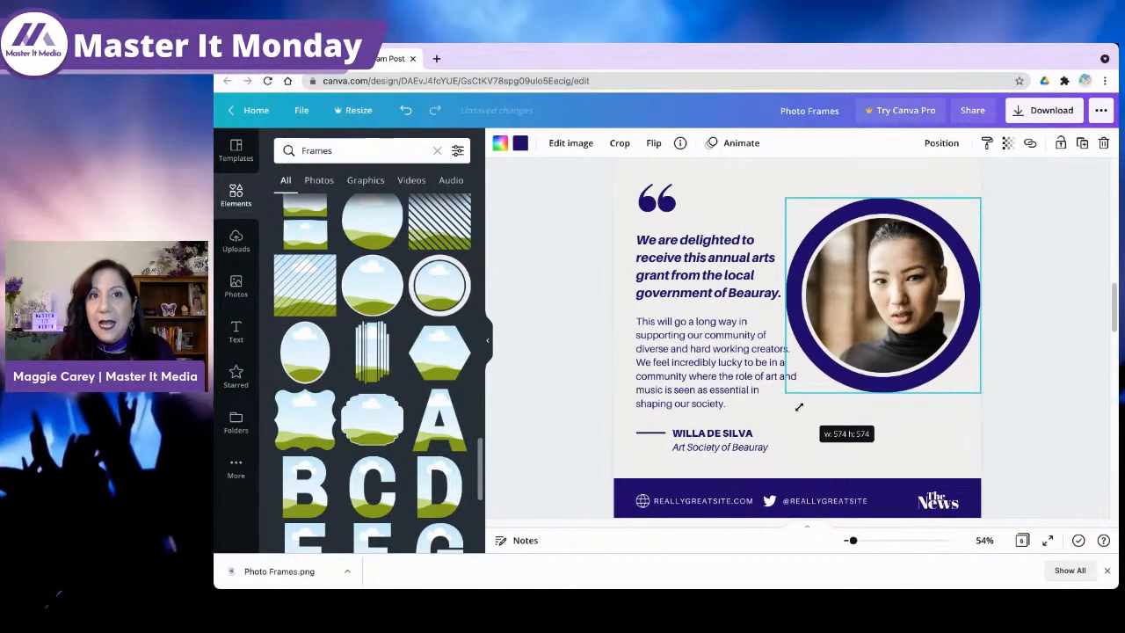
left_click_drag(799, 407, 801, 377)
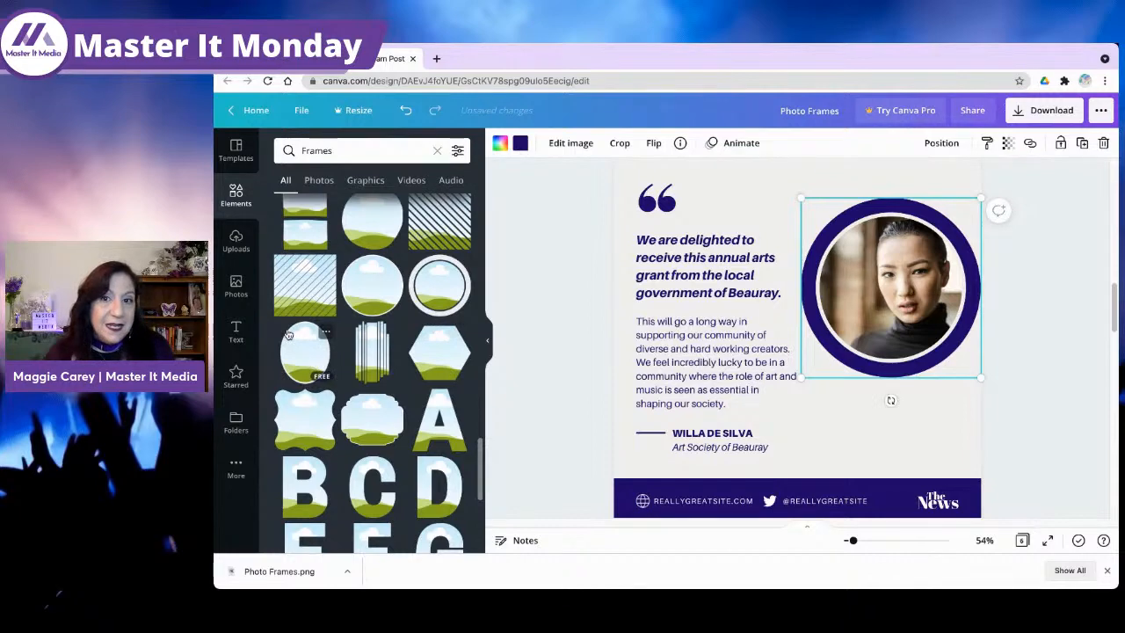
Step: Replace the photo in page 4's client testimonial frame with the recently used photo of the smiling man in a suit
scroll(586, 373, "down", 3)
scroll(587, 374, "down", 4)
scroll(586, 376, "up", 1)
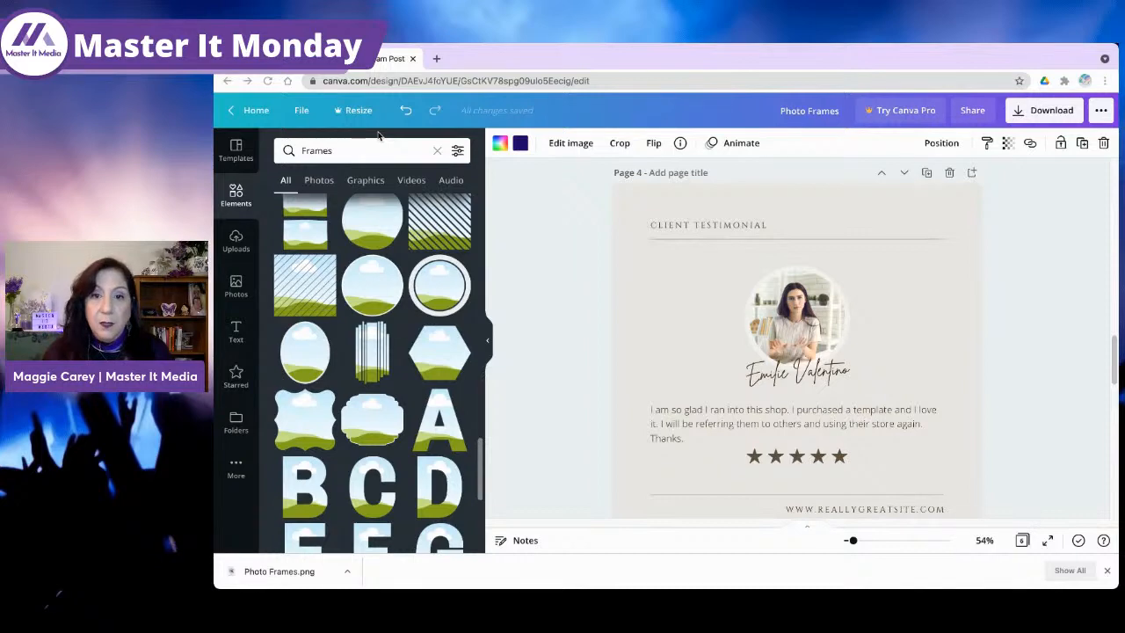
left_click(234, 246)
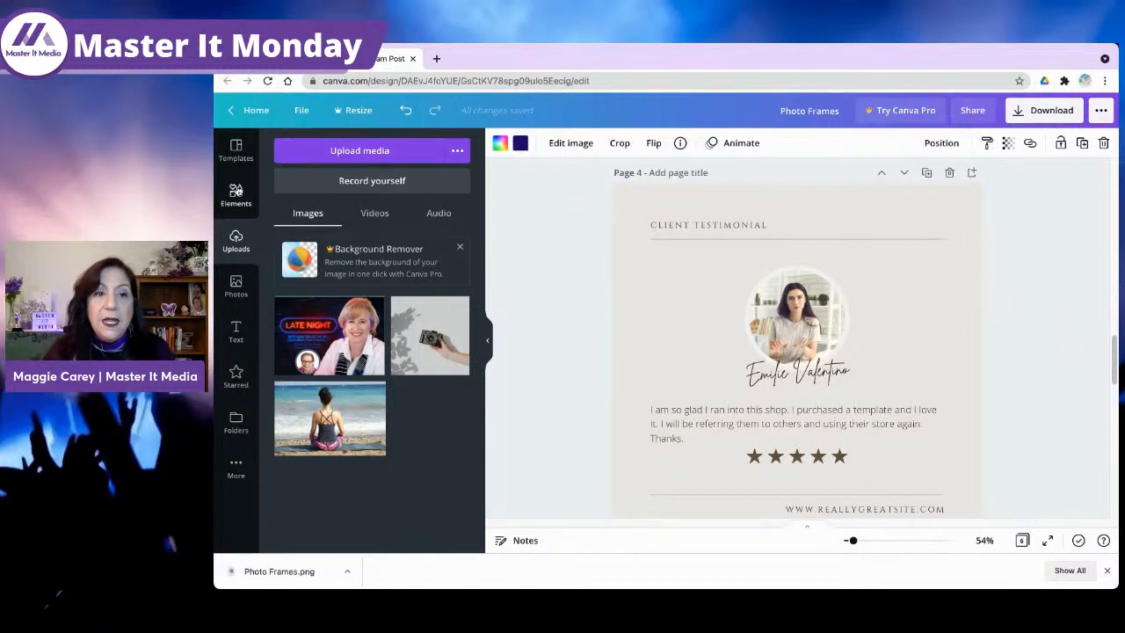
left_click(236, 285)
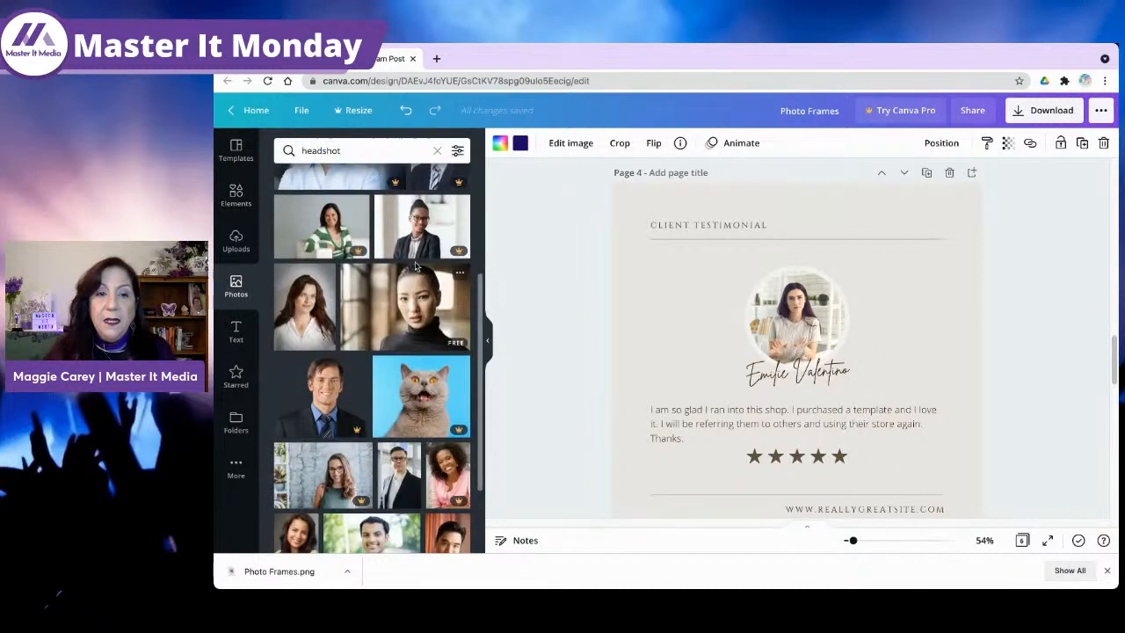
left_click(437, 150)
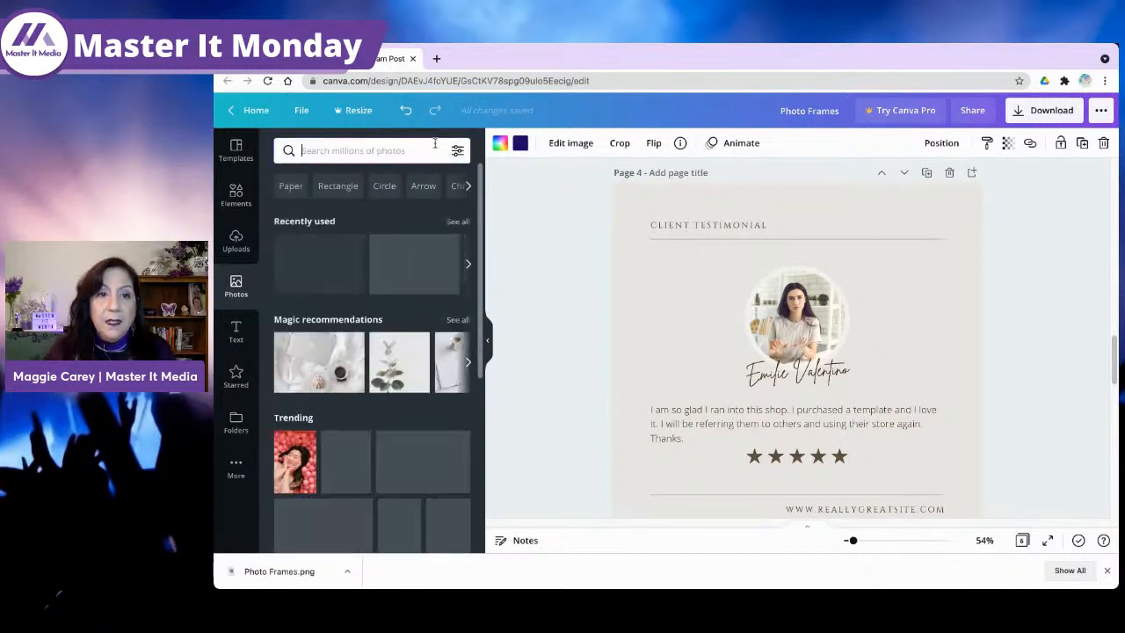
left_click(459, 222)
left_click_drag(424, 401, 771, 324)
left_click(615, 303)
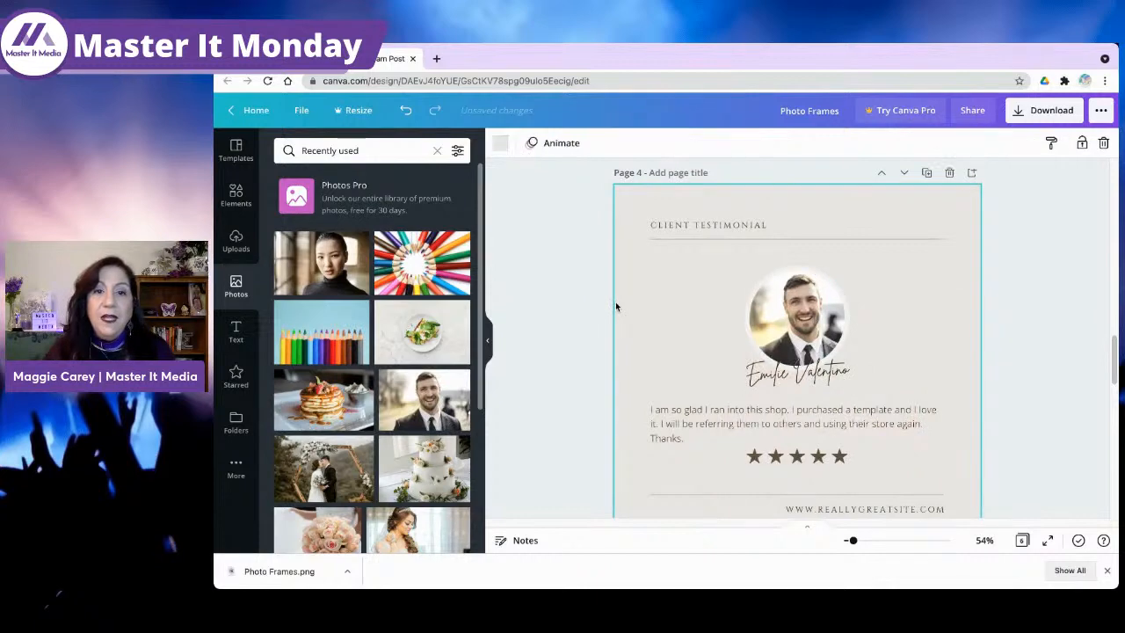
Step: Recolor page 4's background, trying gray, light gray, violet, lilac and pink before settling on the default light turquoise
left_click(500, 144)
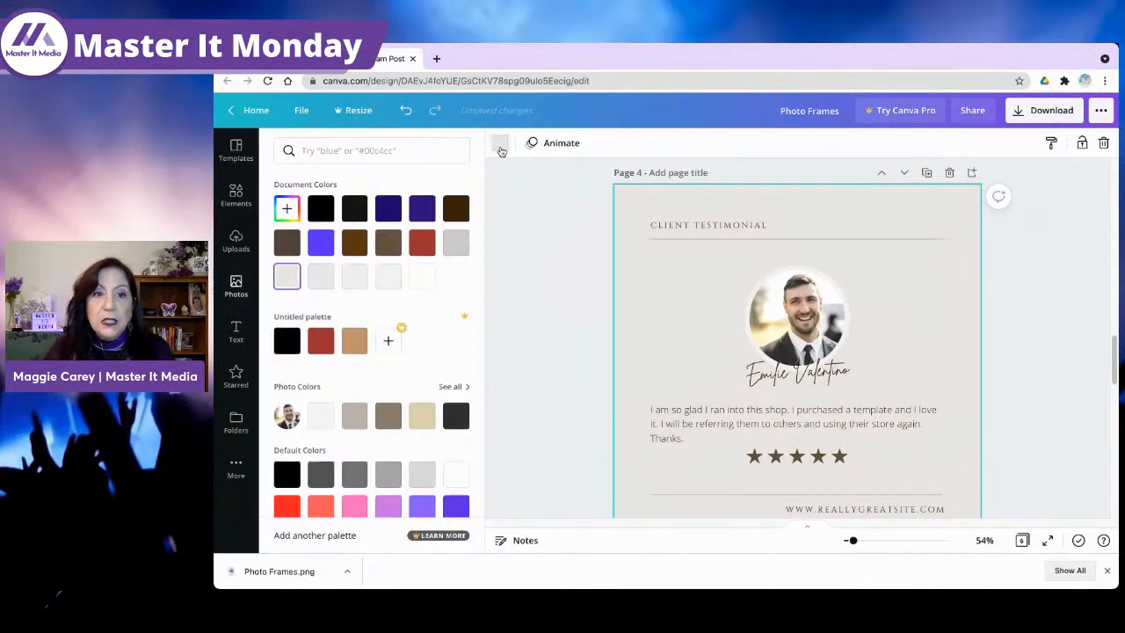
scroll(429, 327, "down", 2)
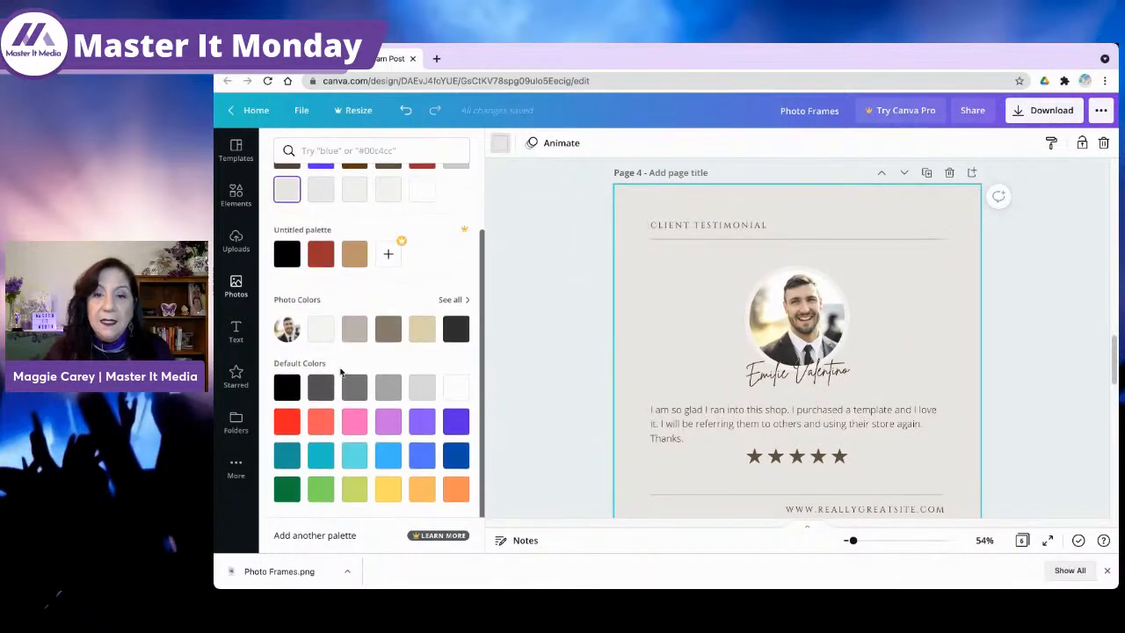
left_click(355, 386)
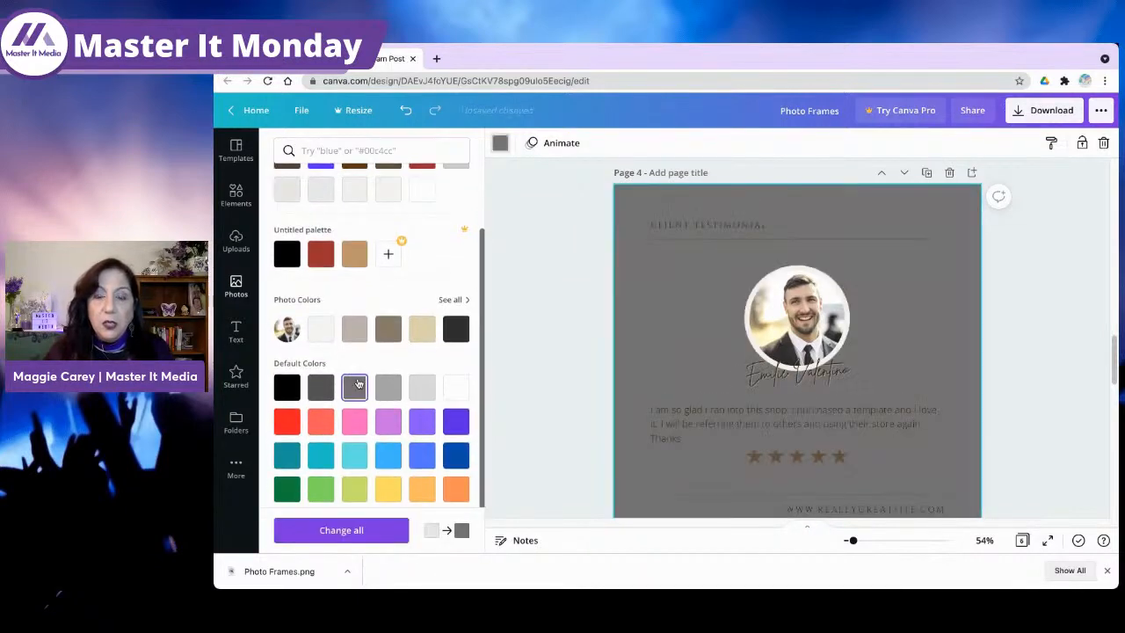
left_click(421, 386)
left_click(455, 426)
left_click(387, 421)
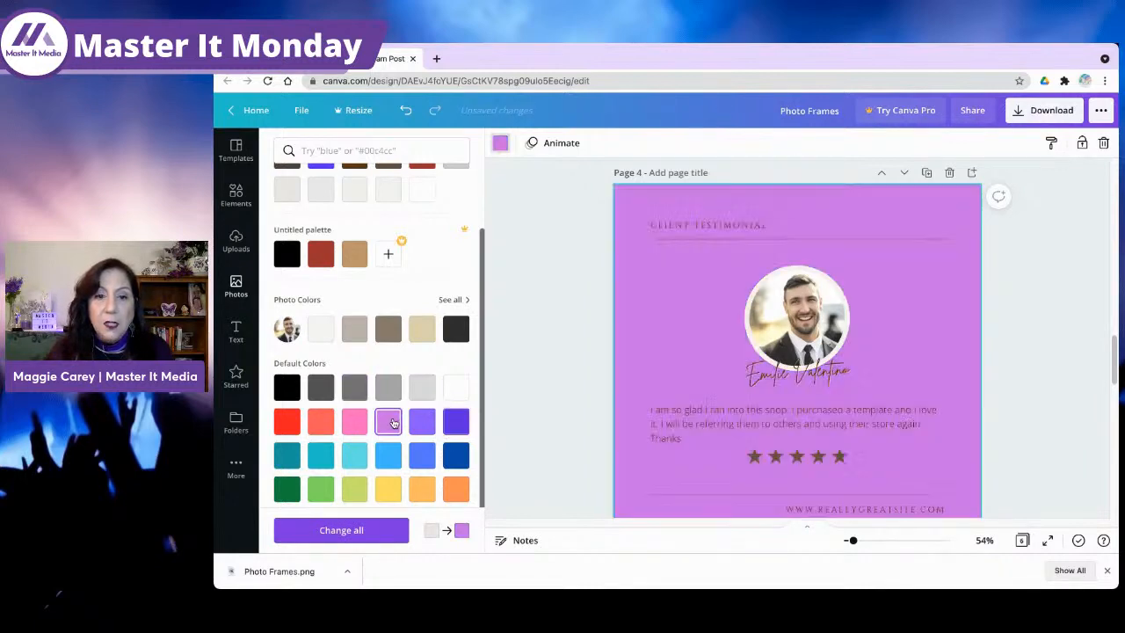
left_click(354, 423)
left_click(354, 454)
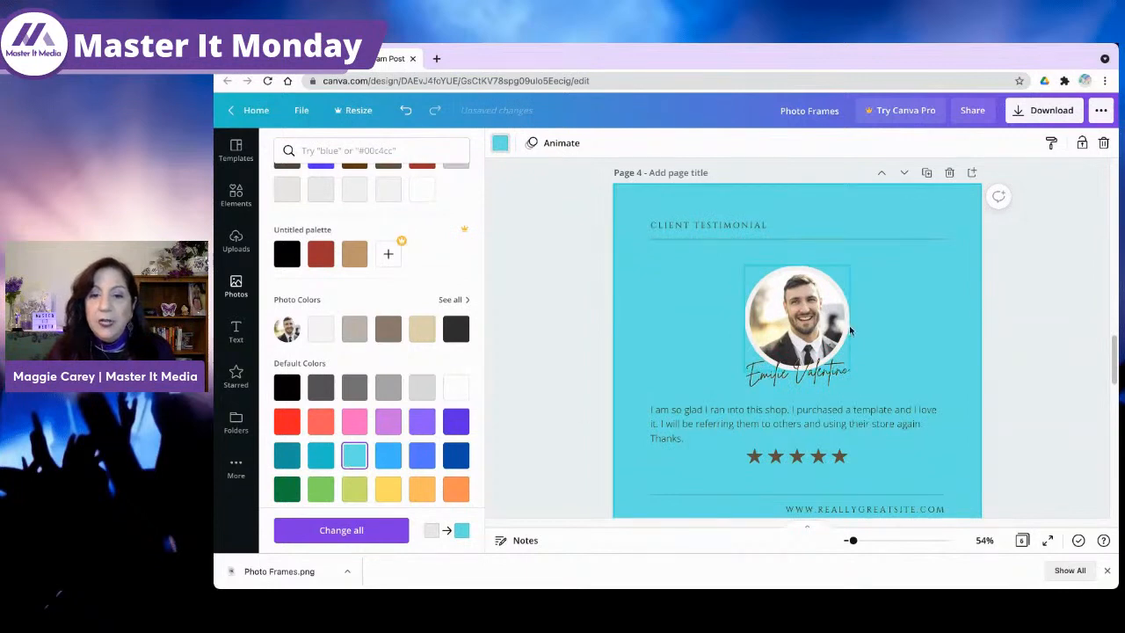
scroll(853, 325, "down", 1)
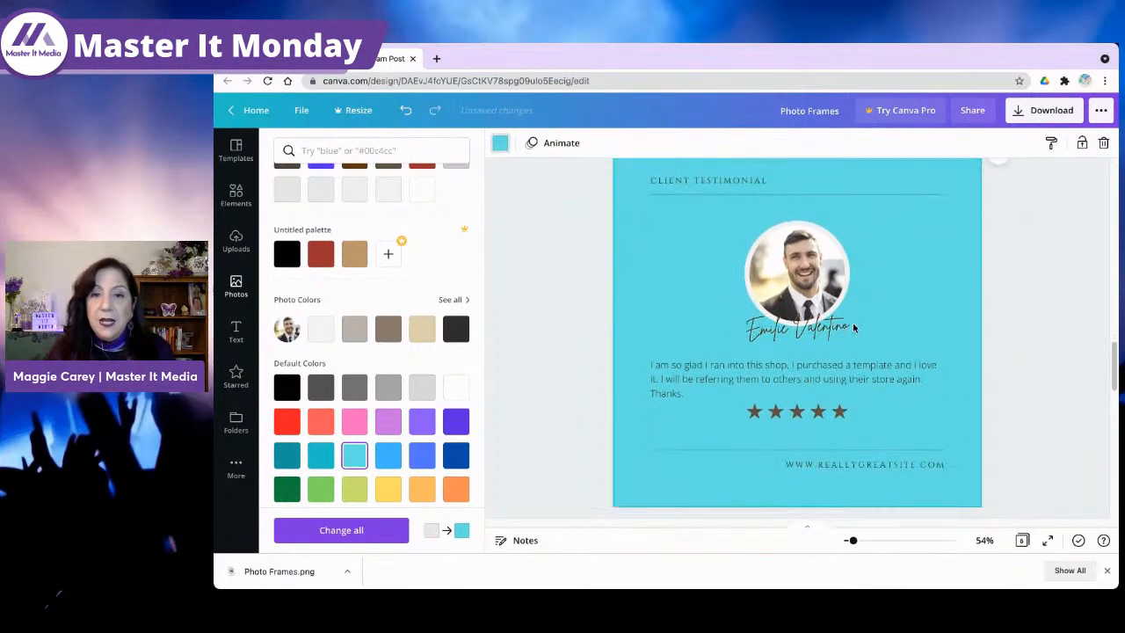
left_click(777, 397)
left_click(758, 398)
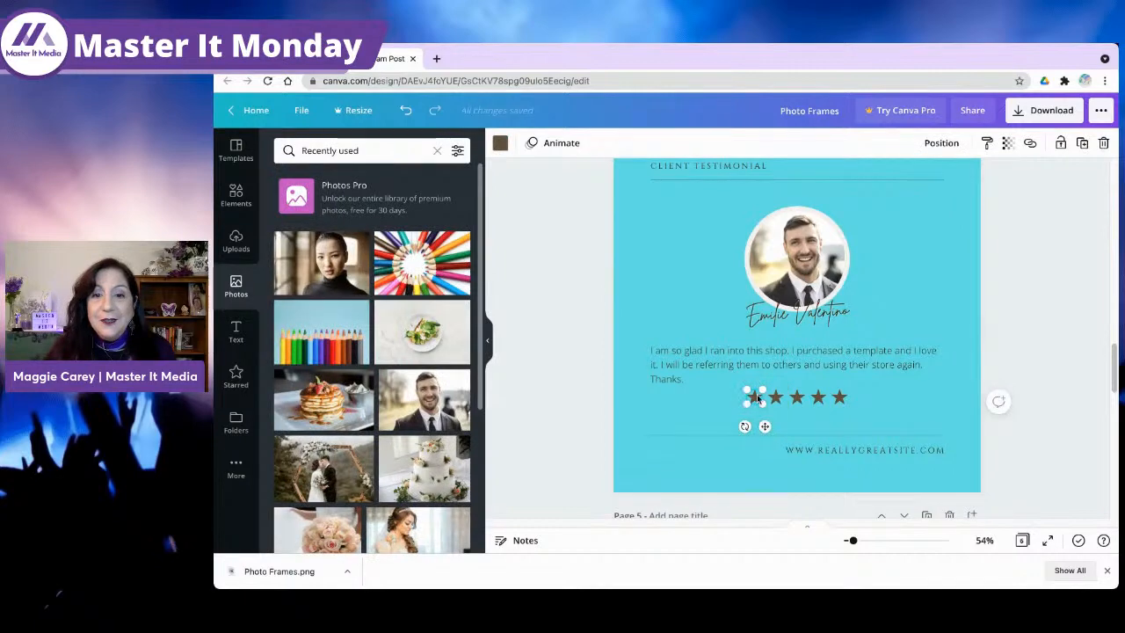
left_click(500, 145)
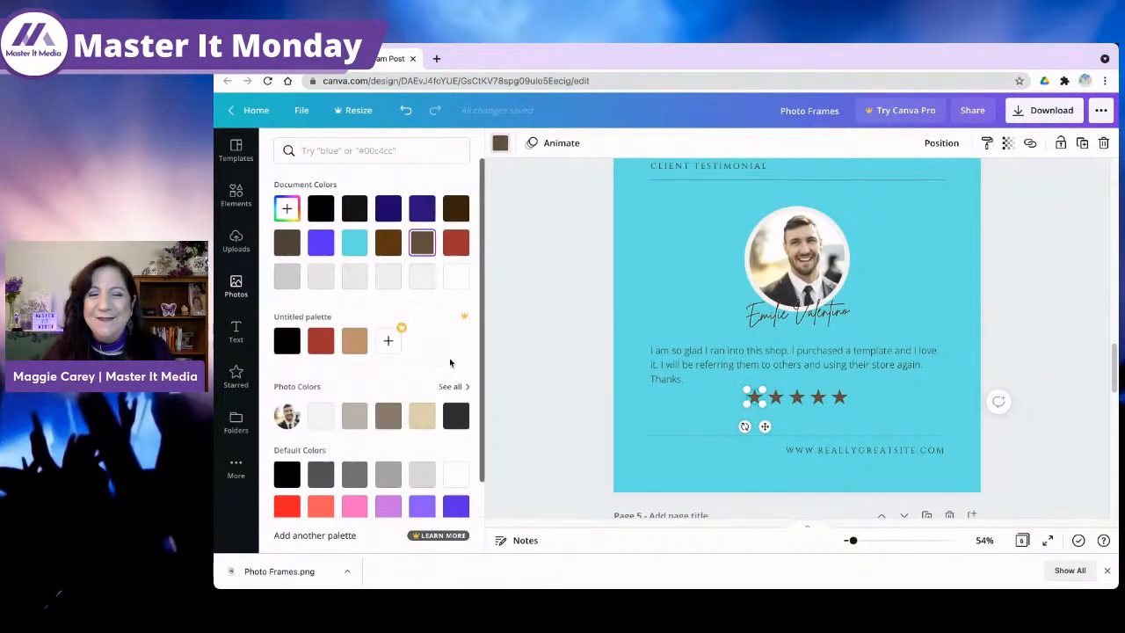
scroll(452, 362, "down", 1)
left_click(606, 261)
left_click(1037, 306)
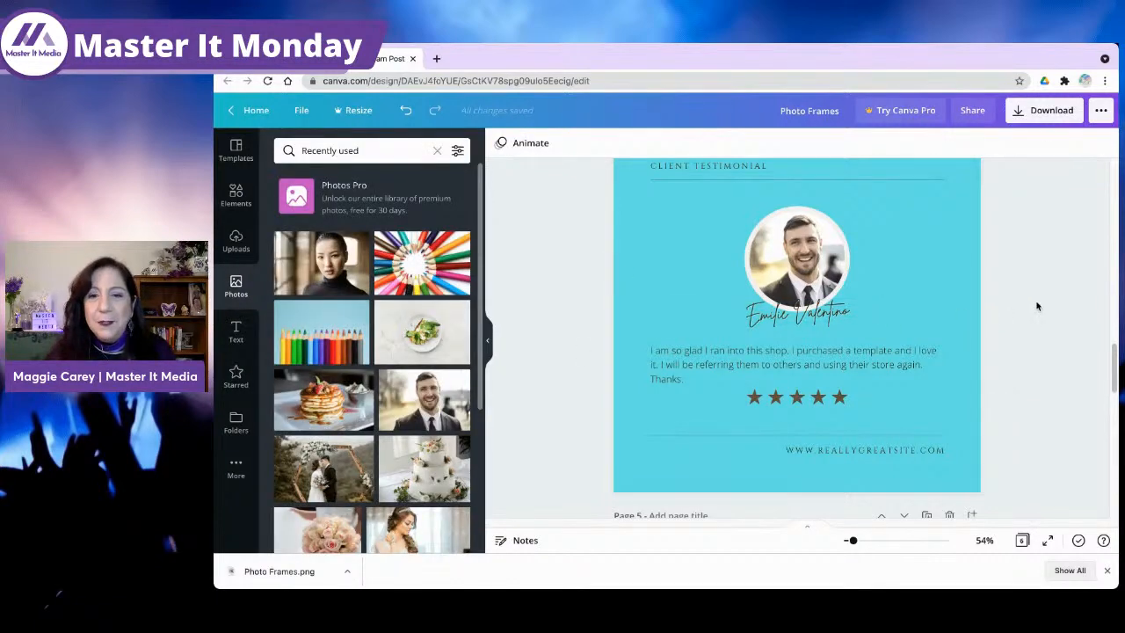
Step: Enlarge page 4's round headshot frame slightly and move it up, centered between the heading line and the handwritten name
scroll(1028, 304, "up", 1)
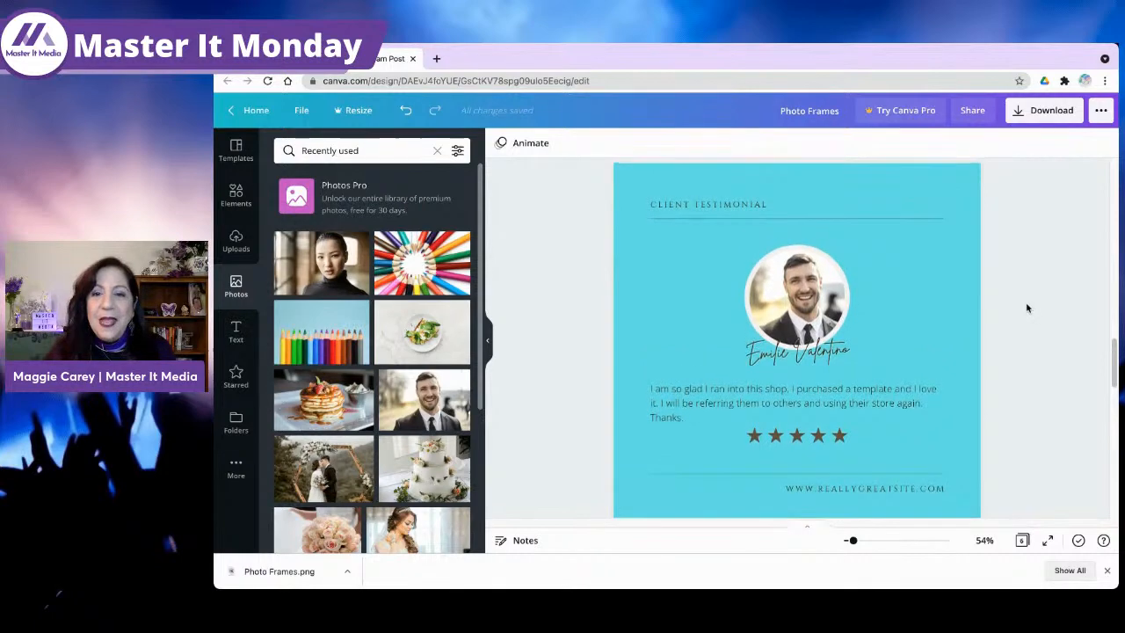
left_click(797, 299)
left_click_drag(850, 247, 873, 261)
mouse_move(818, 285)
left_mouse_down()
mouse_move(714, 285)
mouse_move(866, 276)
mouse_move(796, 287)
left_mouse_up()
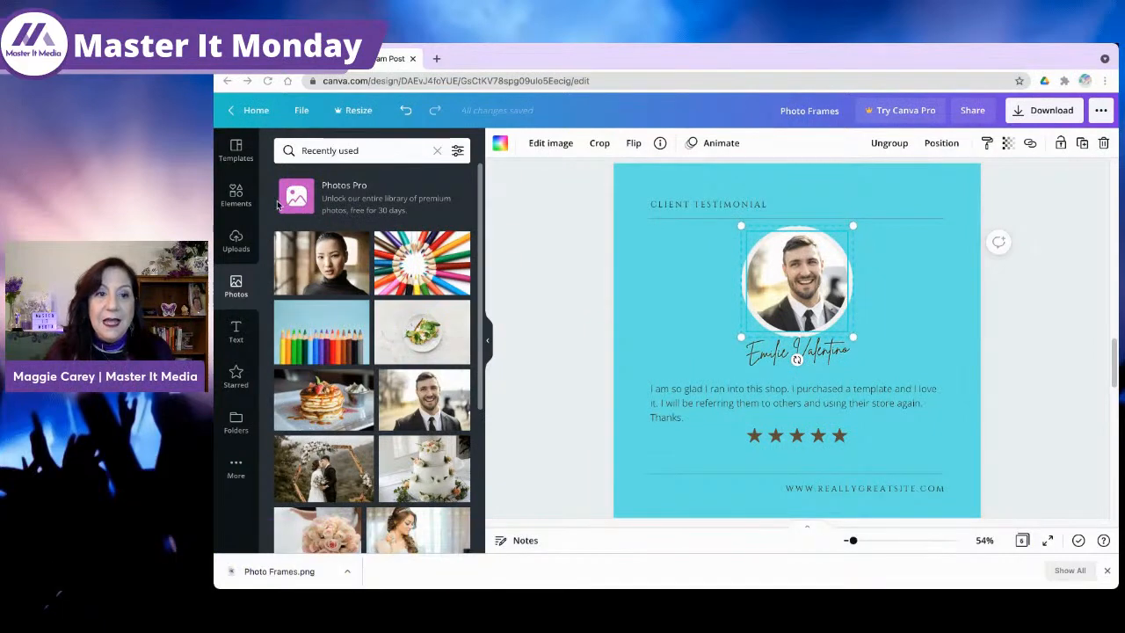
Step: Add a blank page at the end of the design and insert the free four-square checkered frame on it
scroll(580, 328, "down", 5)
scroll(579, 328, "down", 1)
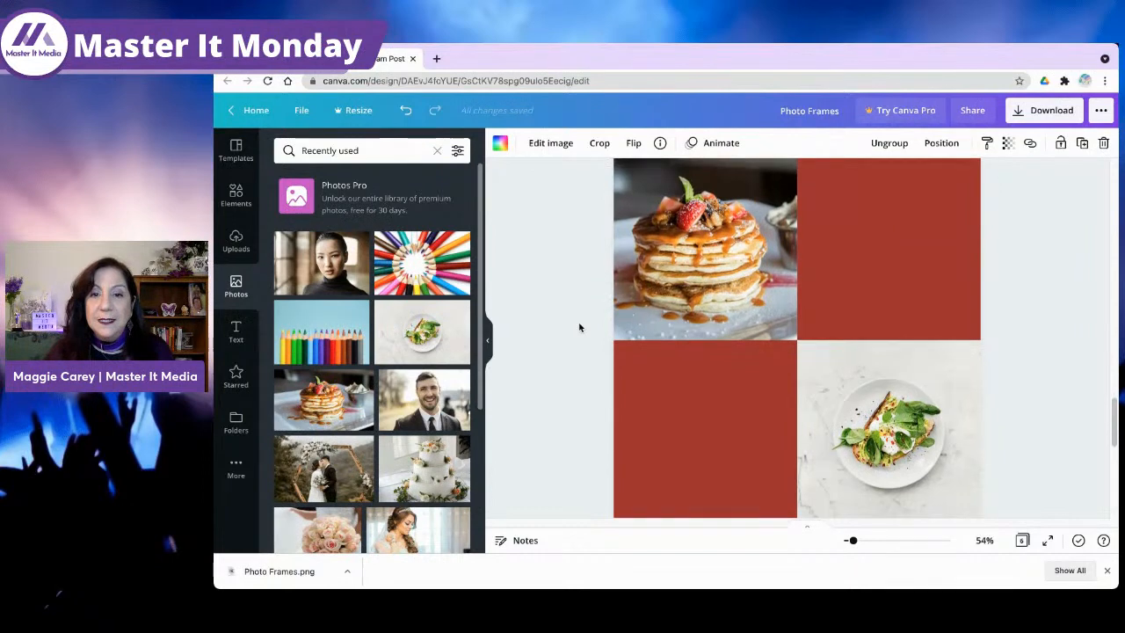
left_click(745, 384)
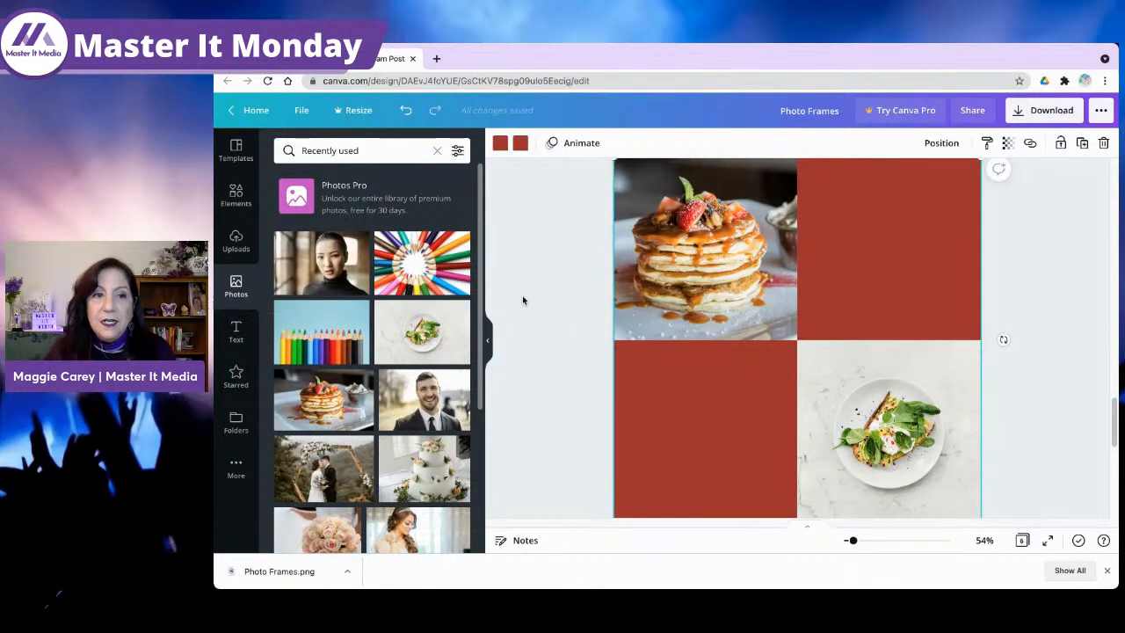
left_click(236, 196)
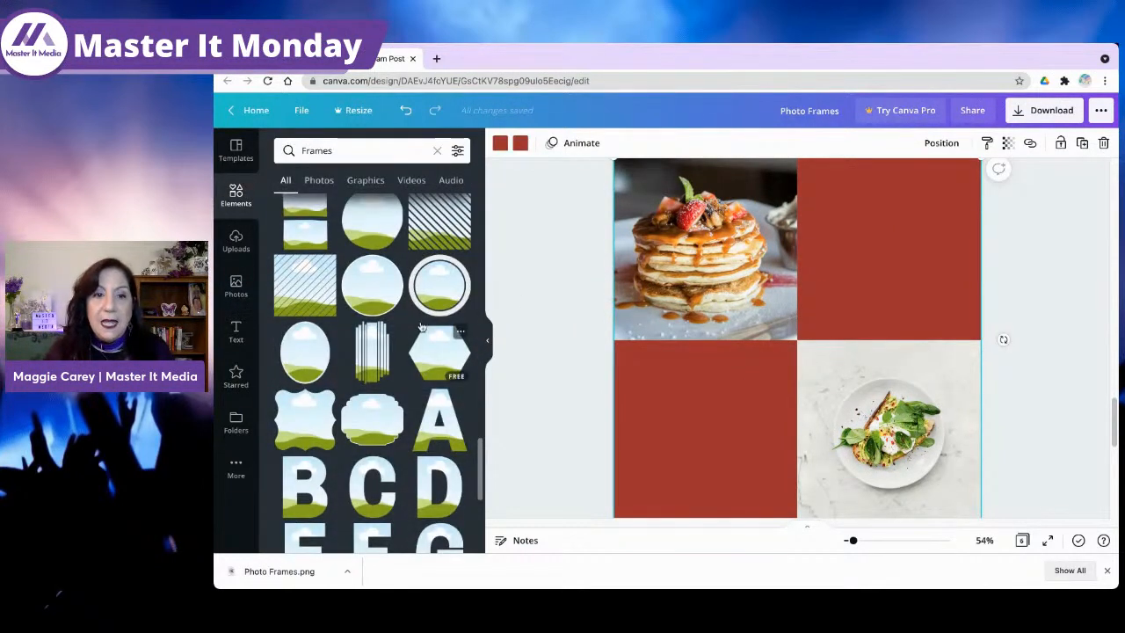
scroll(420, 341, "up", 10)
scroll(420, 341, "down", 15)
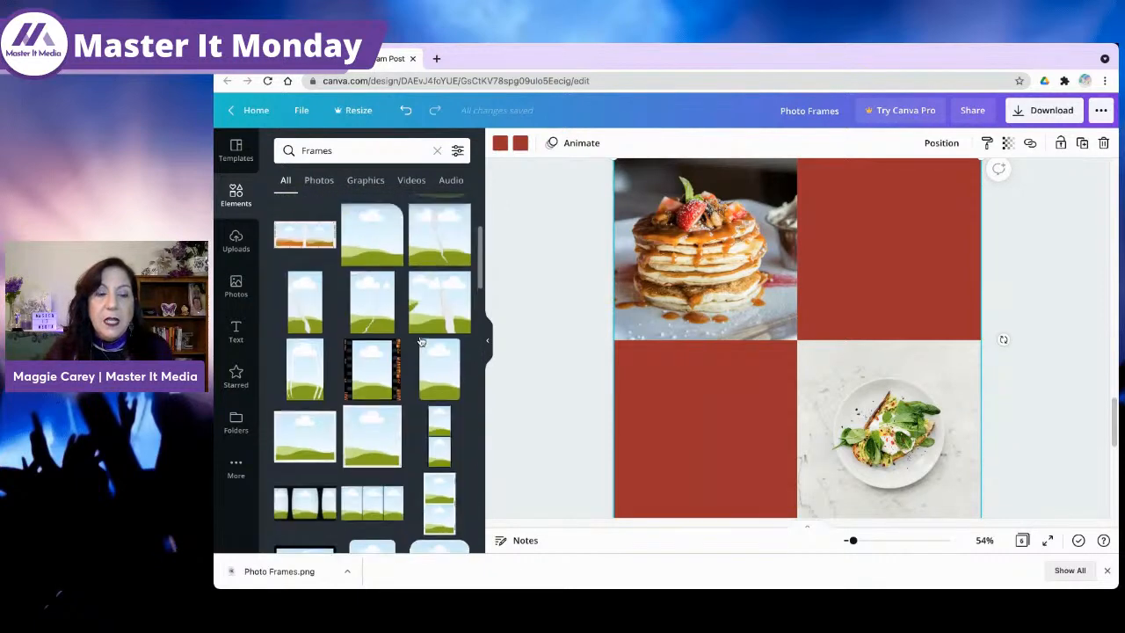
scroll(420, 341, "down", 10)
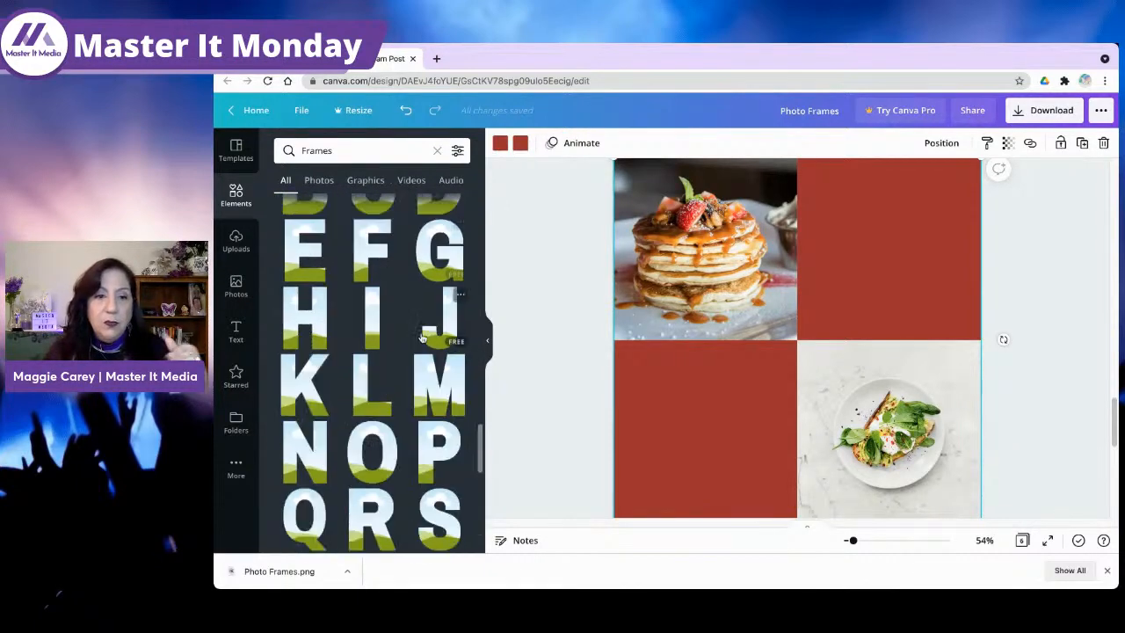
scroll(413, 325, "down", 5)
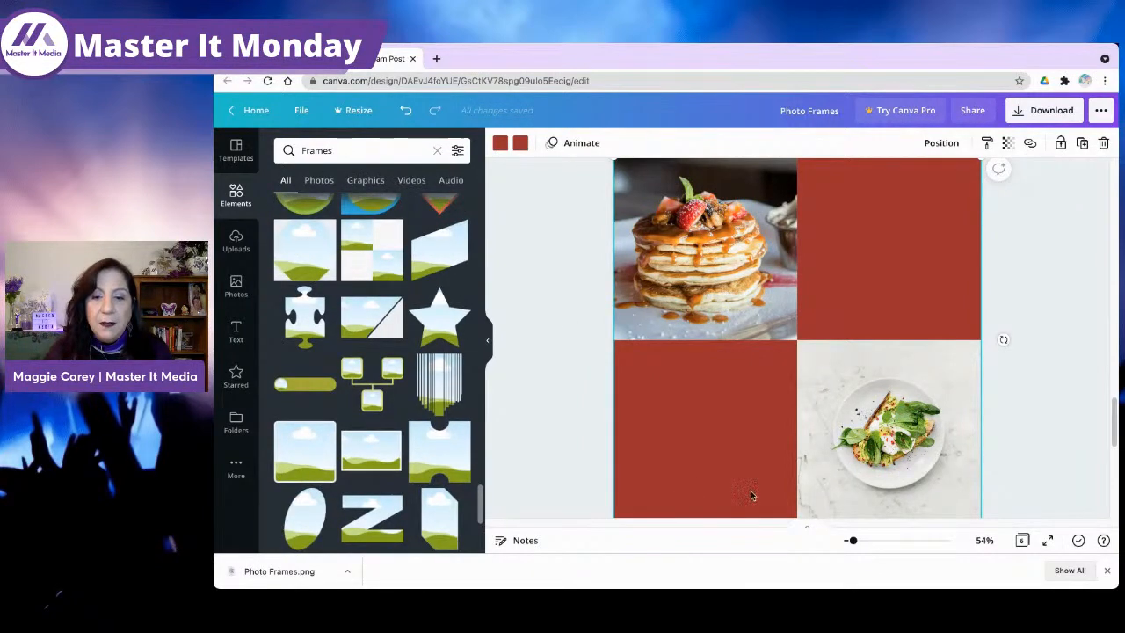
scroll(805, 439, "down", 3)
scroll(805, 440, "down", 5)
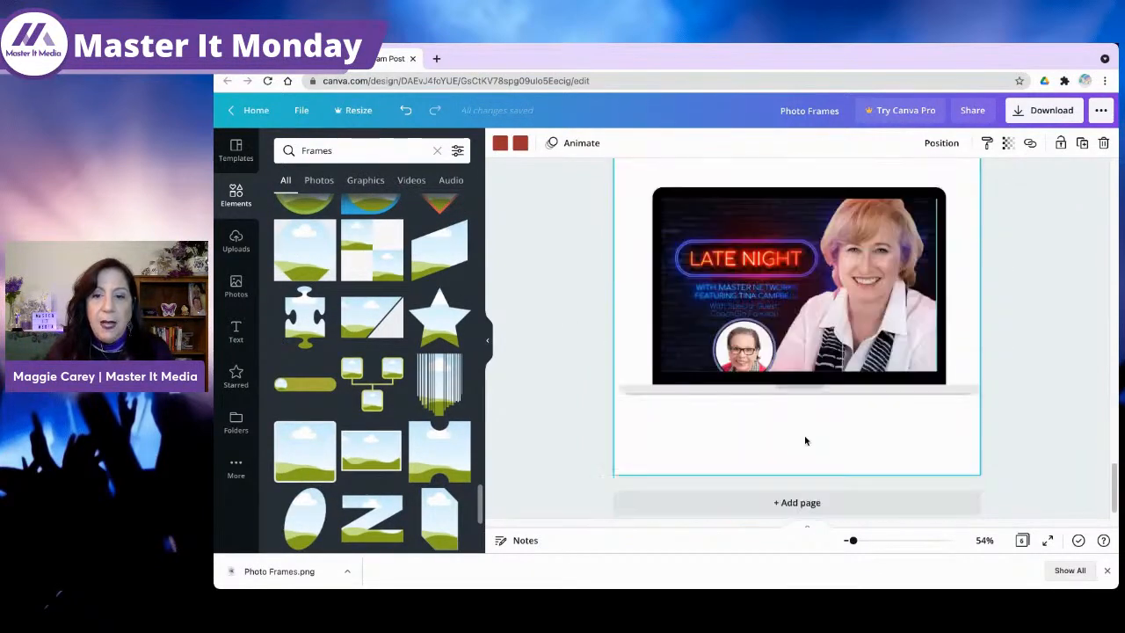
left_click(785, 484)
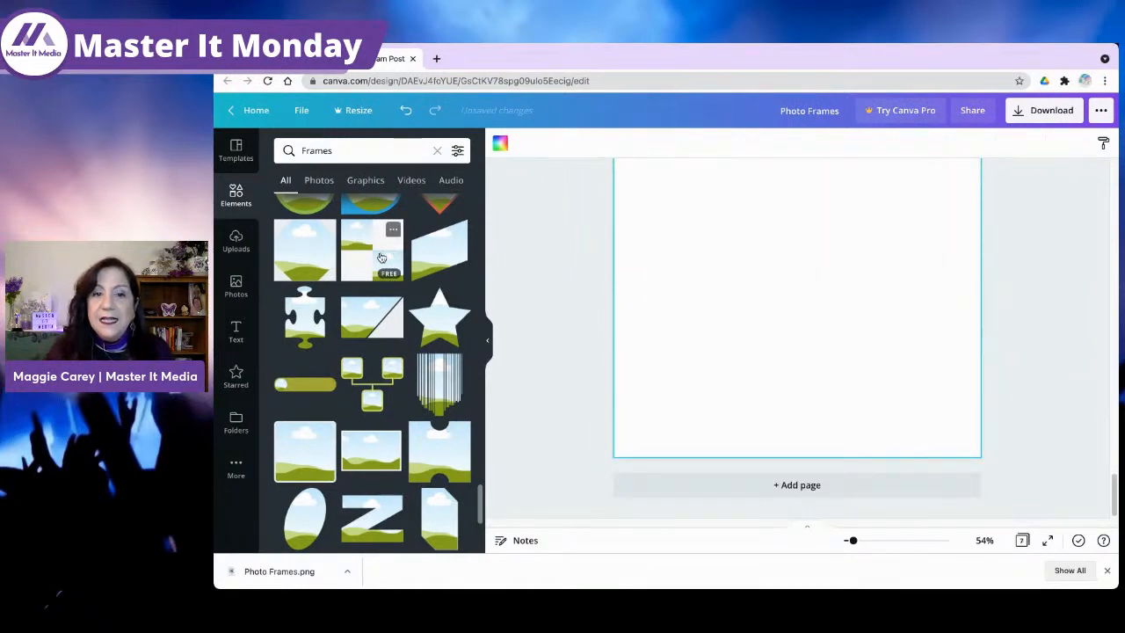
left_click(381, 257)
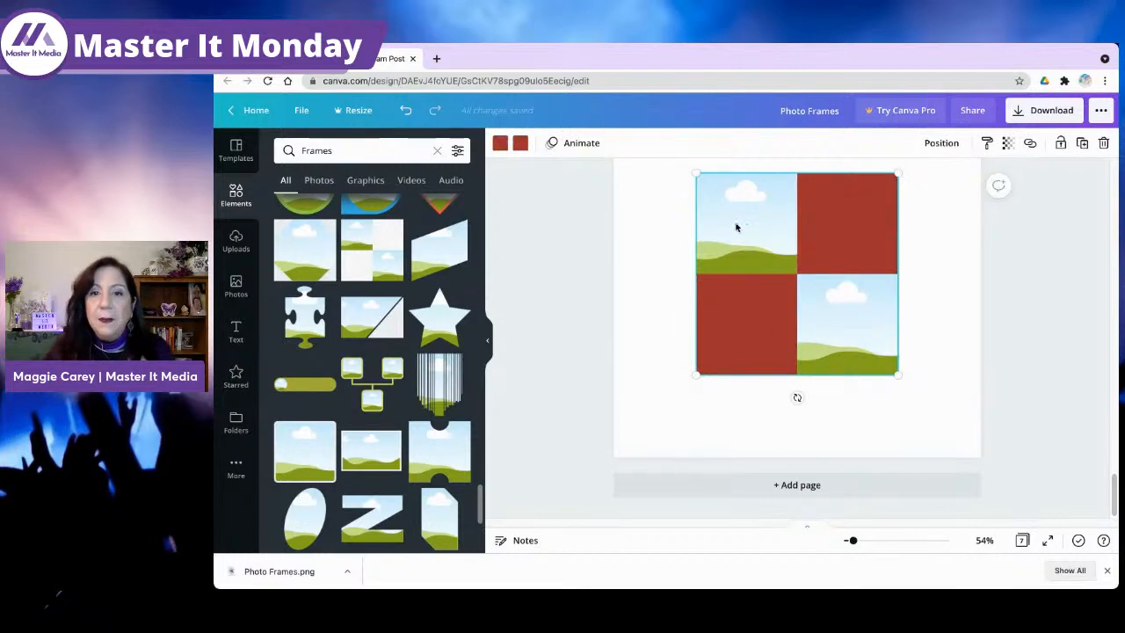
Step: Recolor both solid squares of page 7's checkered frame dark navy, trying bright purple and turquoise on the lower one
left_click(500, 145)
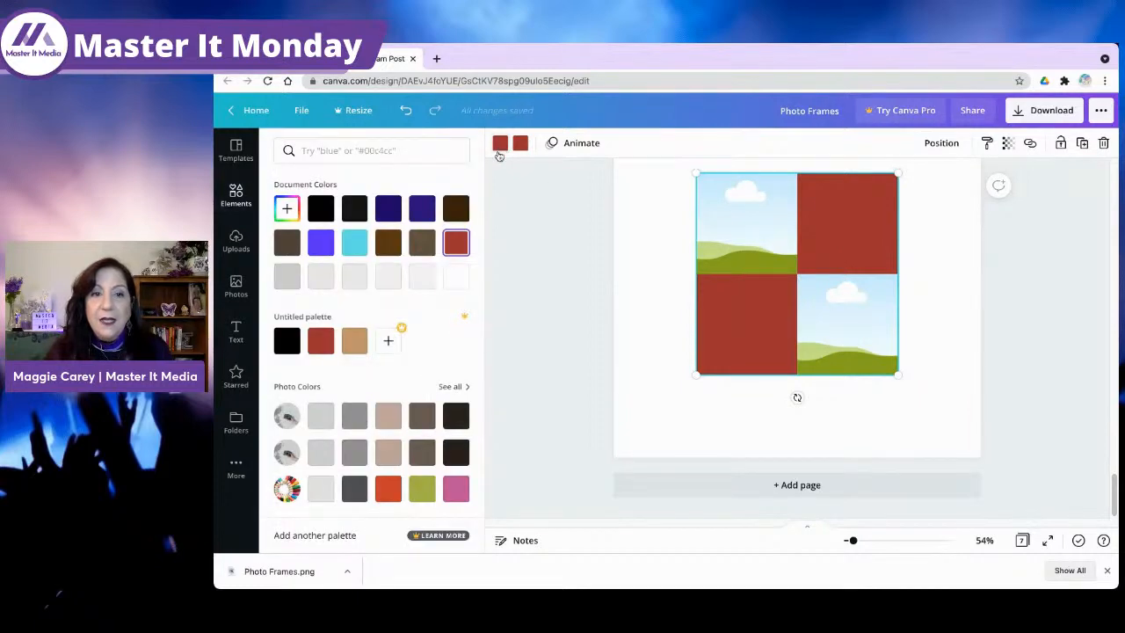
left_click(388, 208)
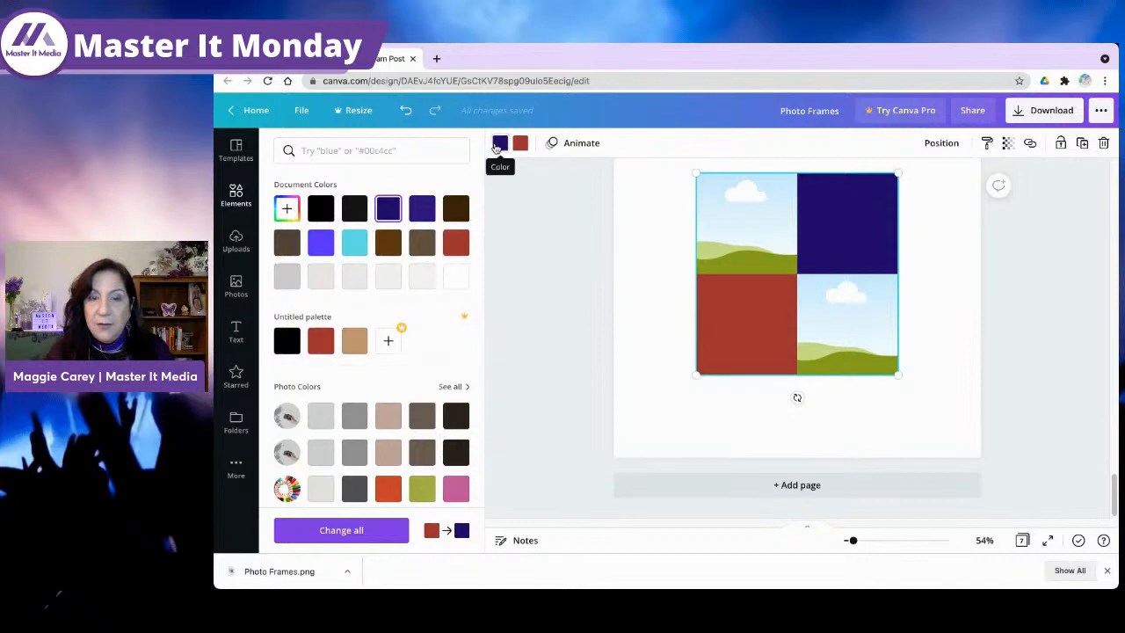
left_click(521, 144)
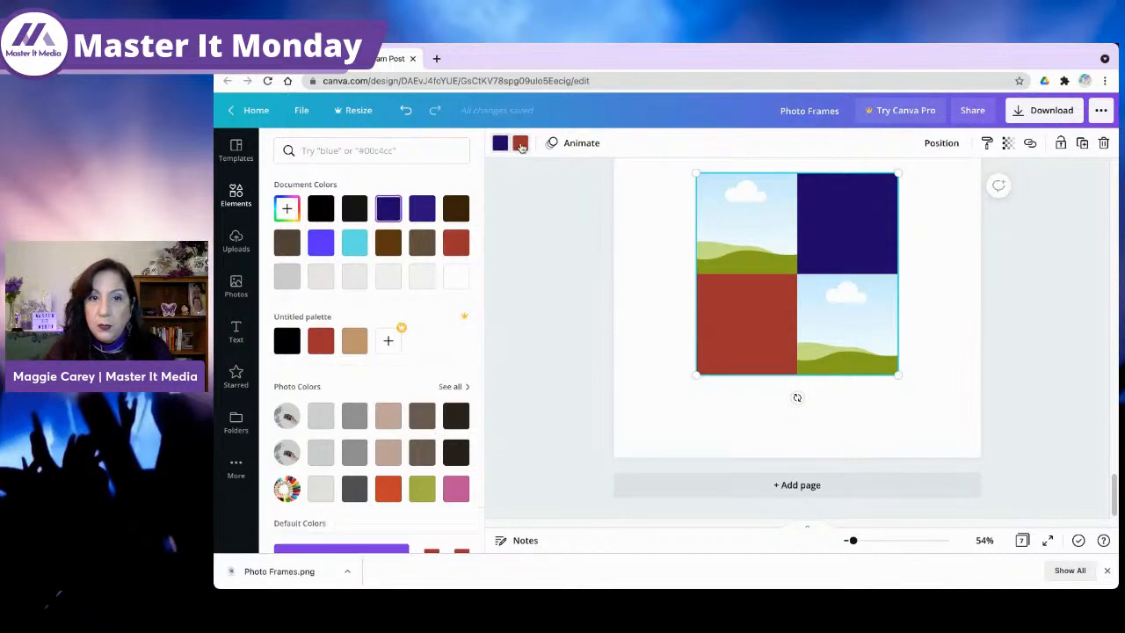
left_click(385, 215)
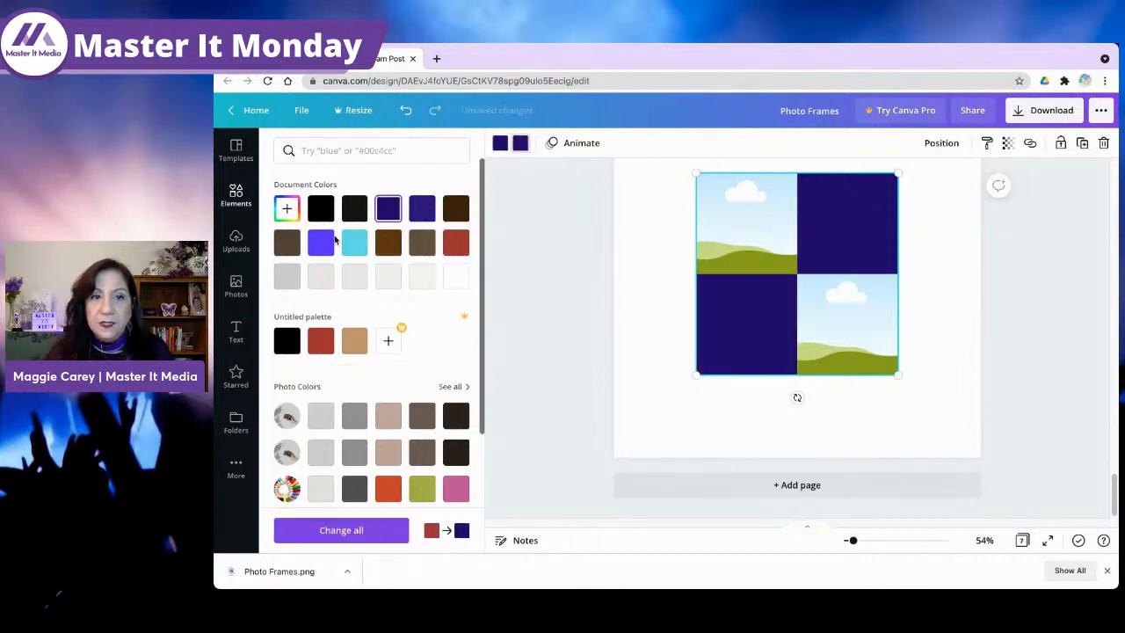
left_click(330, 244)
left_click(354, 242)
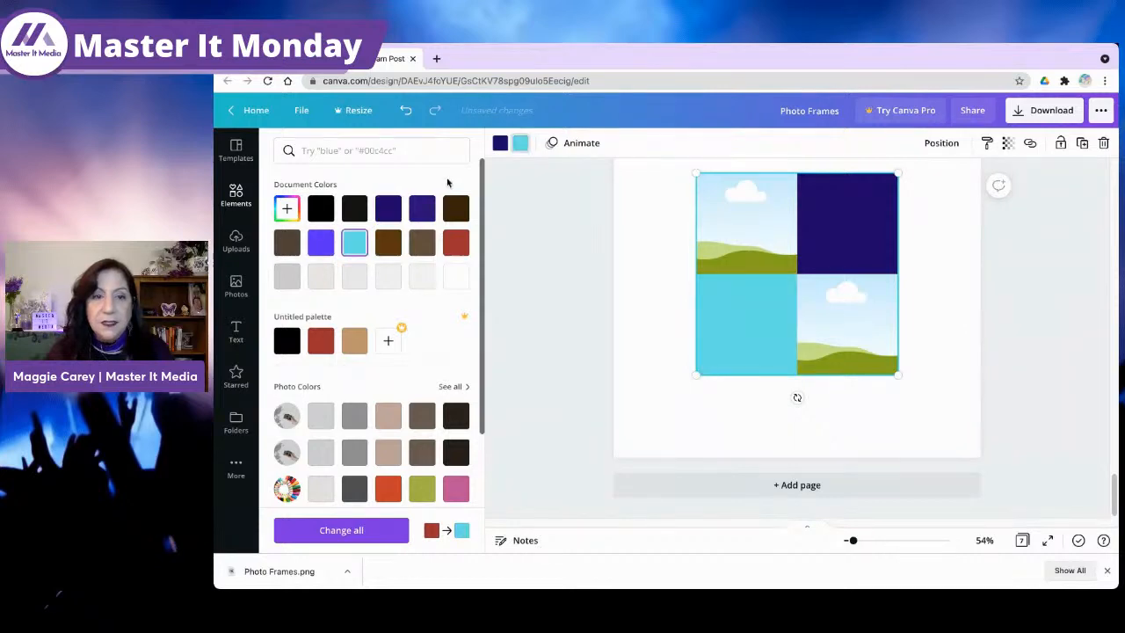
left_click(395, 209)
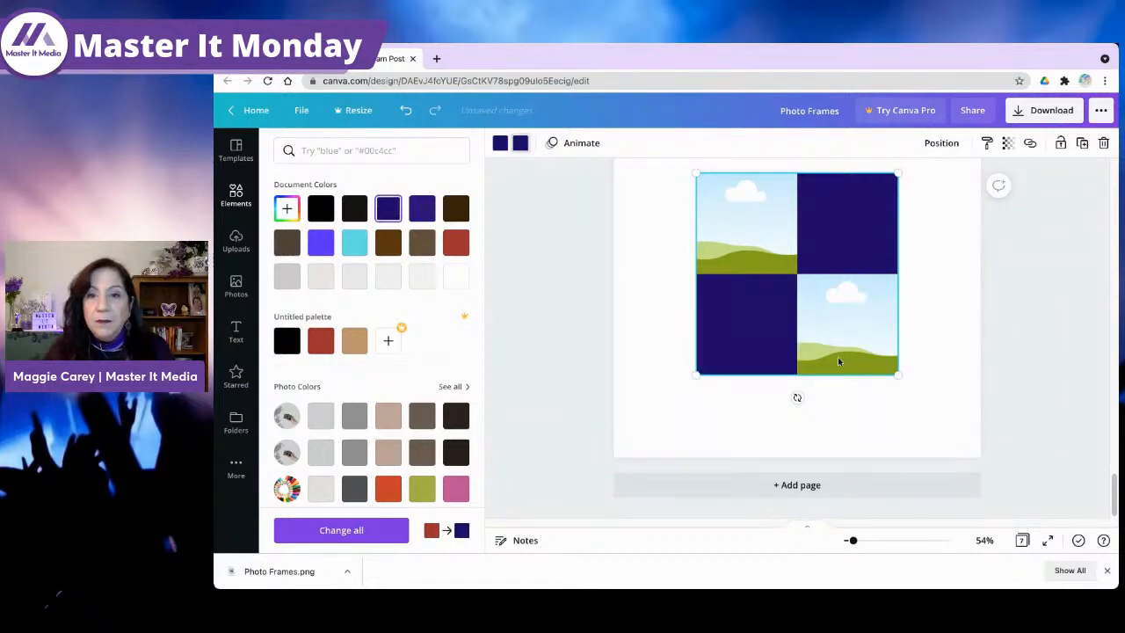
Step: Enlarge the checkered frame until it fills page 7 from edge to edge
scroll(706, 322, "up", 1)
scroll(768, 319, "up", 2)
left_click_drag(896, 296, 980, 215)
scroll(842, 319, "down", 3)
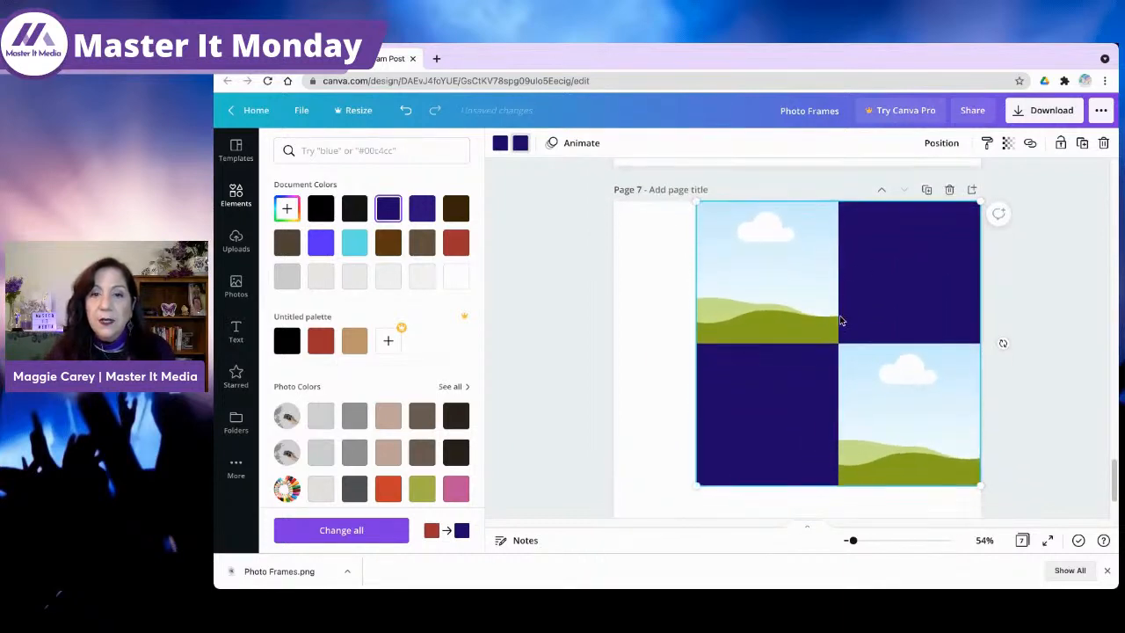
left_click_drag(697, 368, 618, 458)
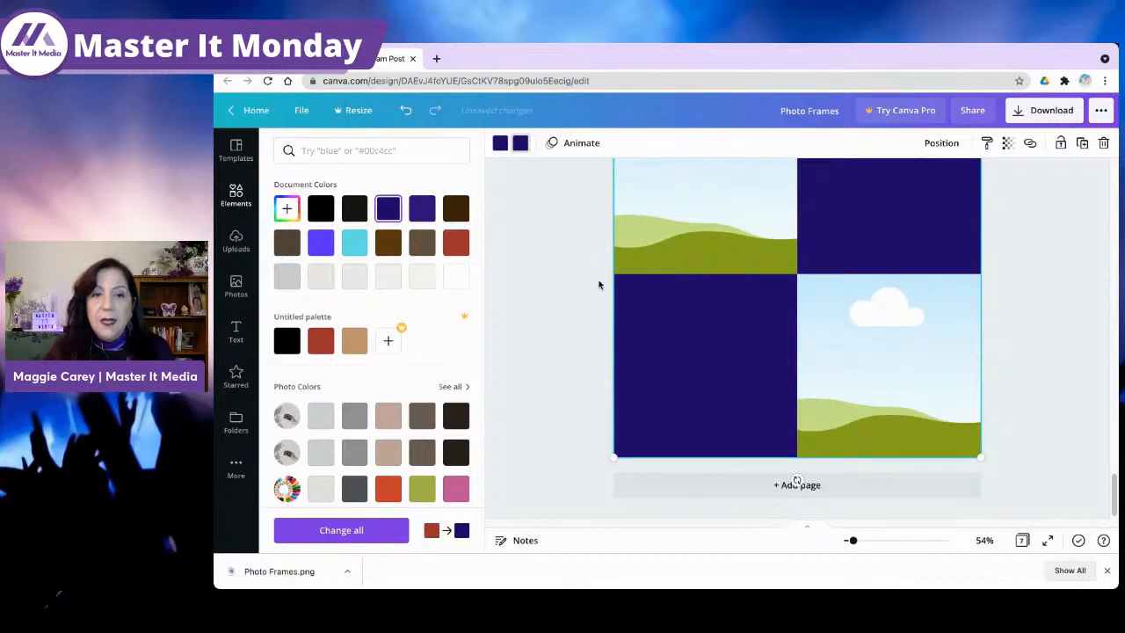
Step: Fill the checkered frame's upper-left photo slot with a solid color, trying turquoise and dark brown before choosing brick red
left_click(713, 200)
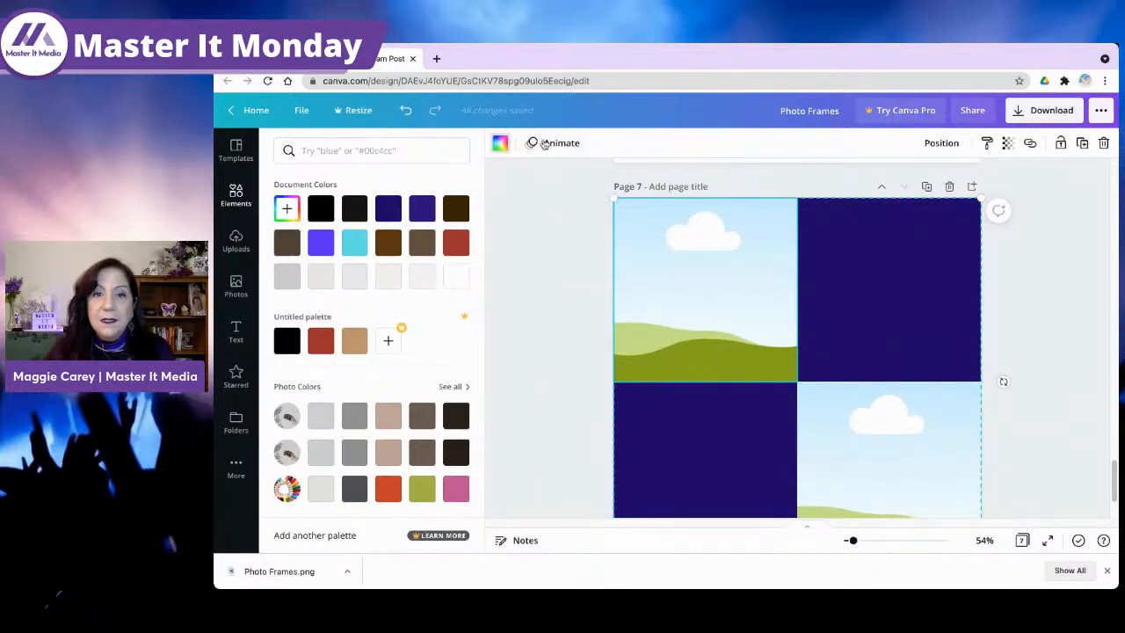
left_click(499, 144)
left_click(499, 144)
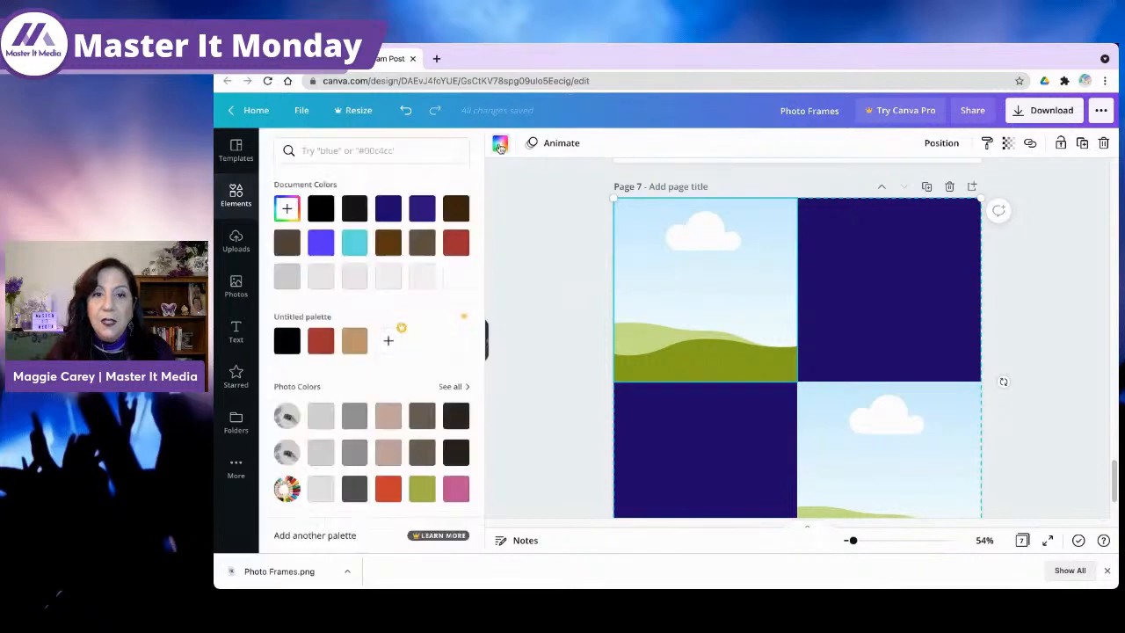
left_click(355, 246)
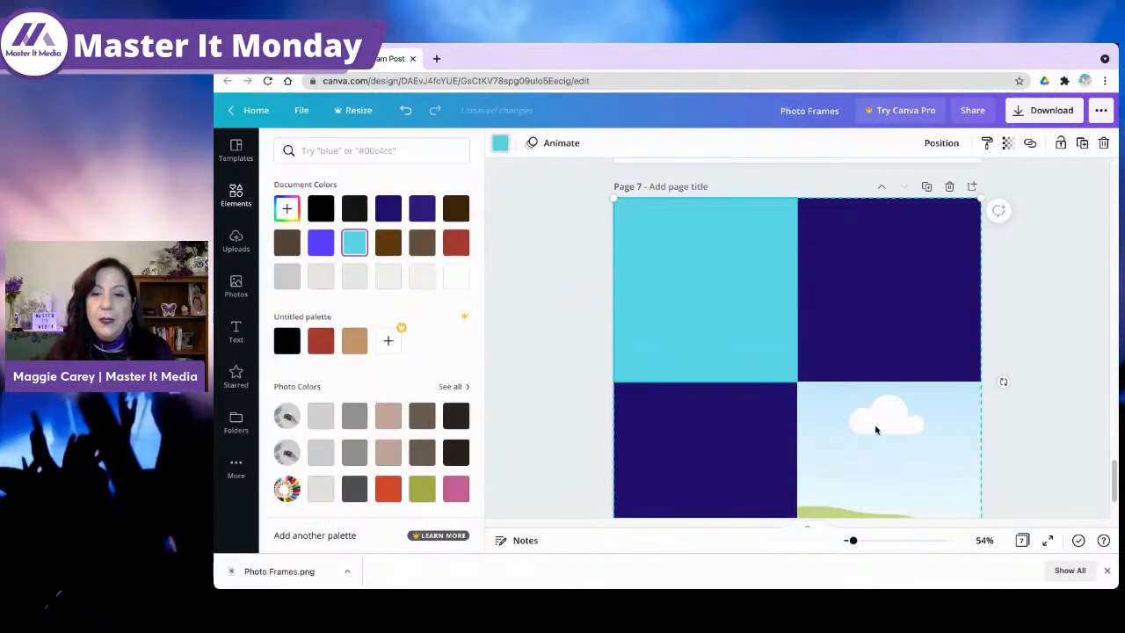
scroll(1021, 396, "down", 2)
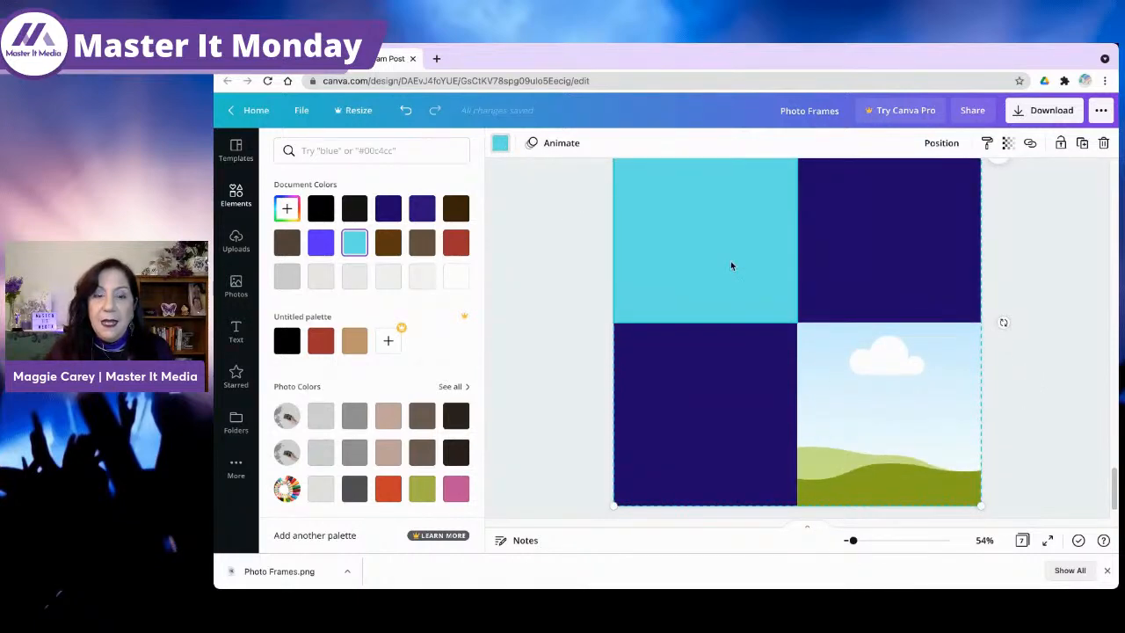
left_click(457, 211)
left_click(456, 242)
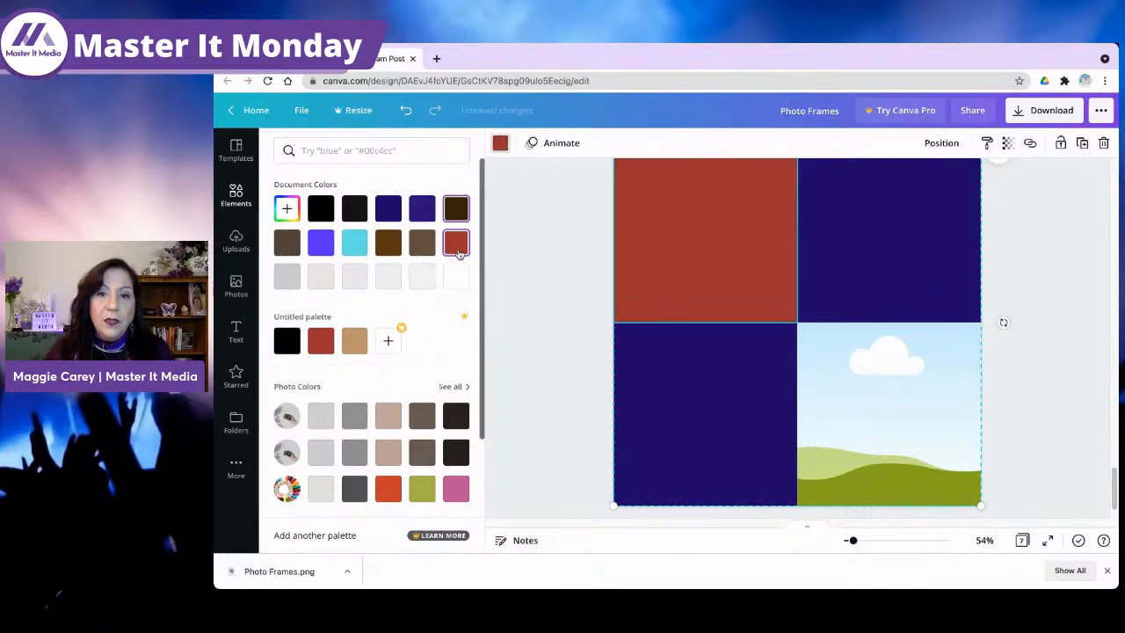
left_click(890, 397)
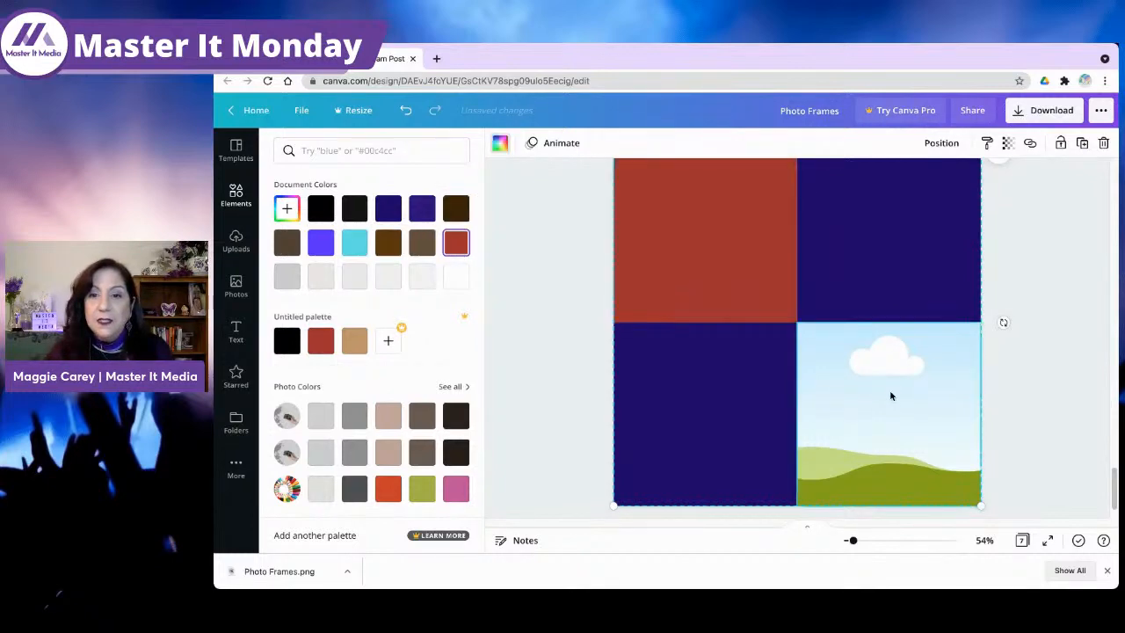
scroll(640, 331, "up", 5)
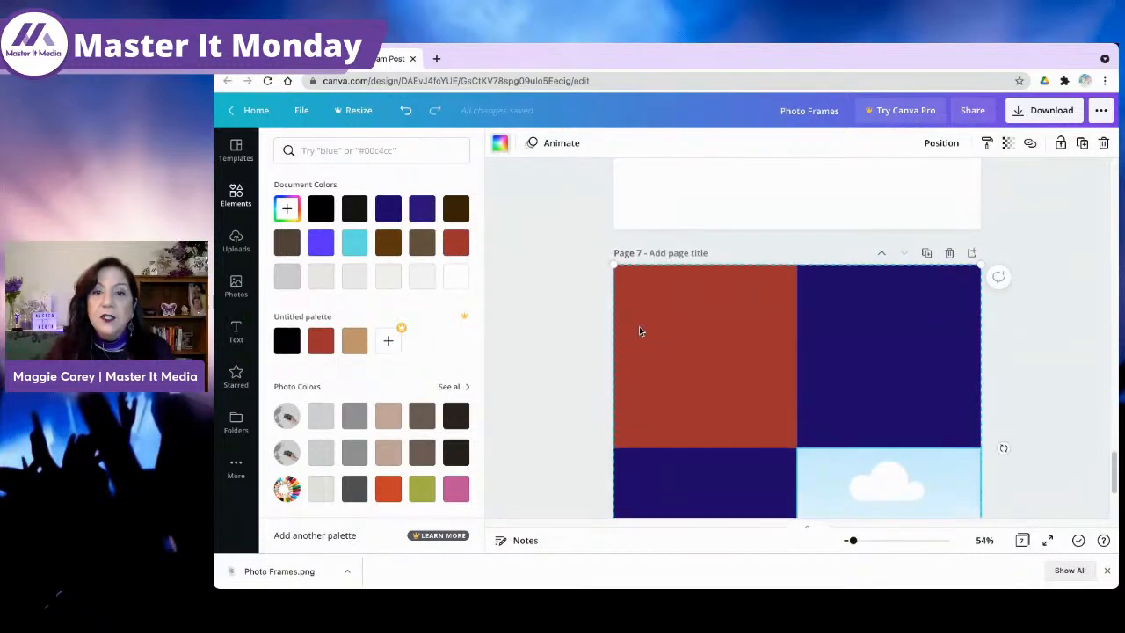
Step: Add a blank page at the end of the design and insert the free frame of three connected rounded squares on it
scroll(638, 330, "down", 5)
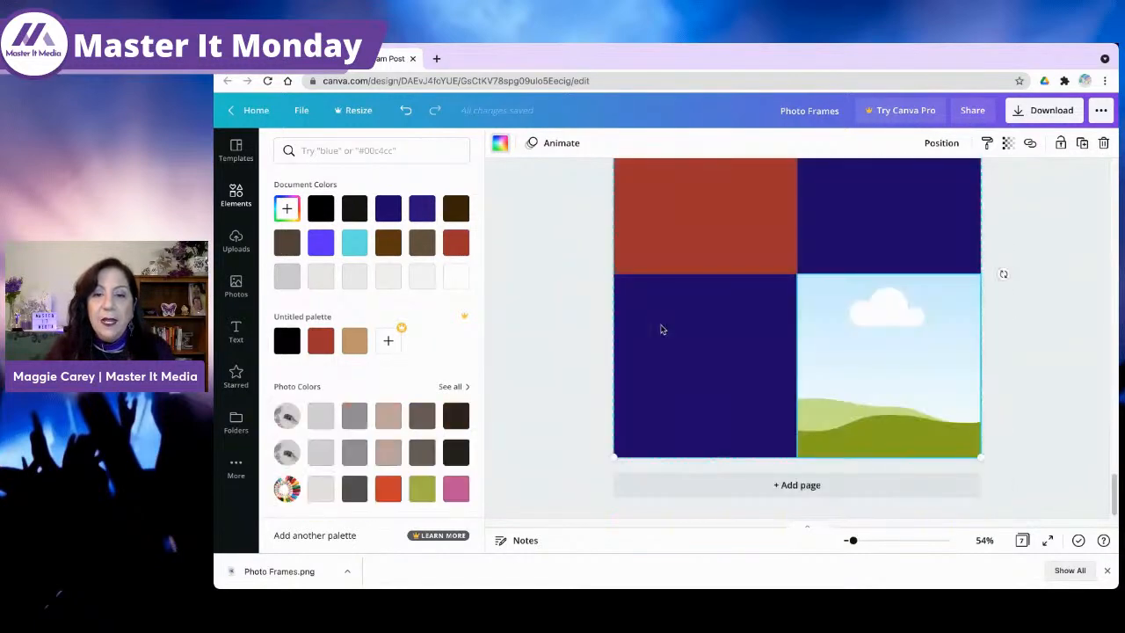
left_click(778, 484)
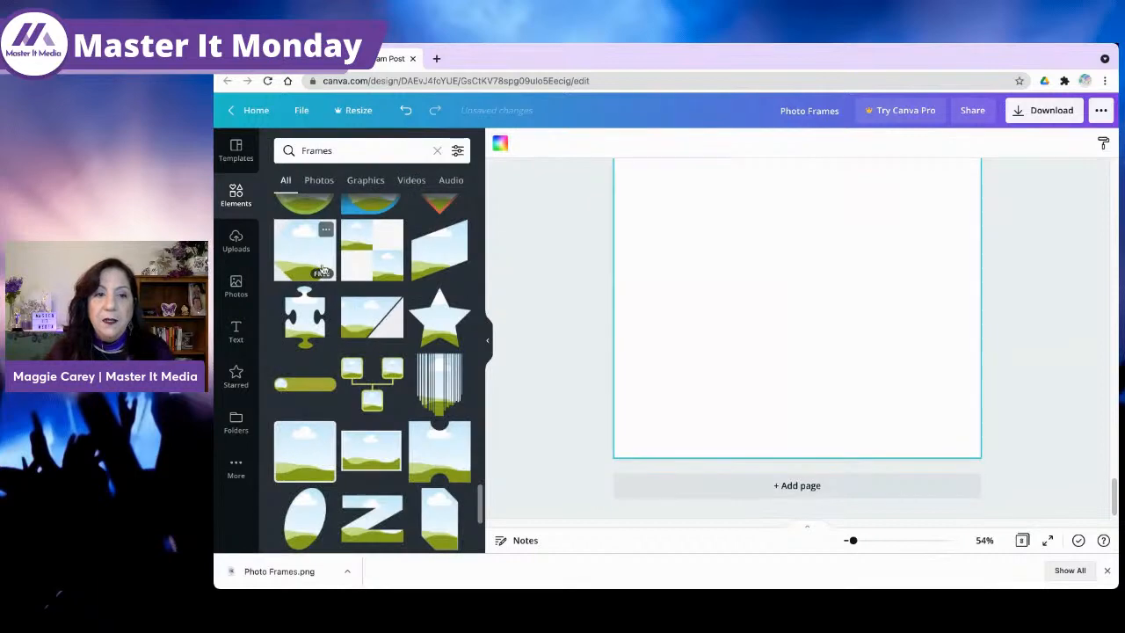
scroll(410, 271, "down", 1)
scroll(410, 271, "down", 5)
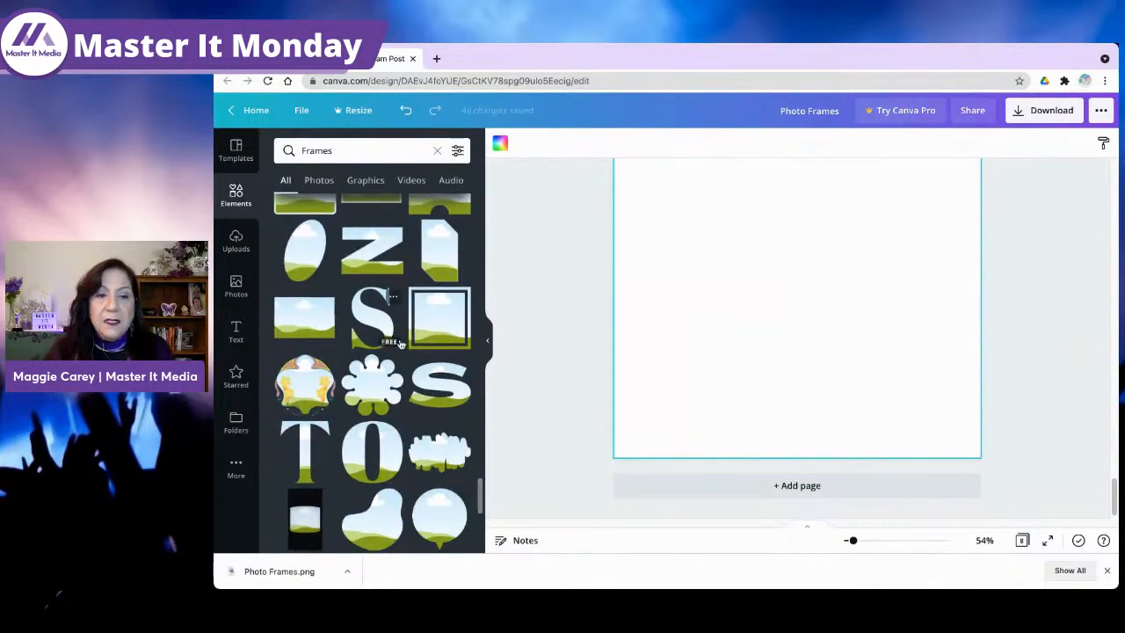
scroll(403, 341, "down", 5)
scroll(403, 341, "up", 3)
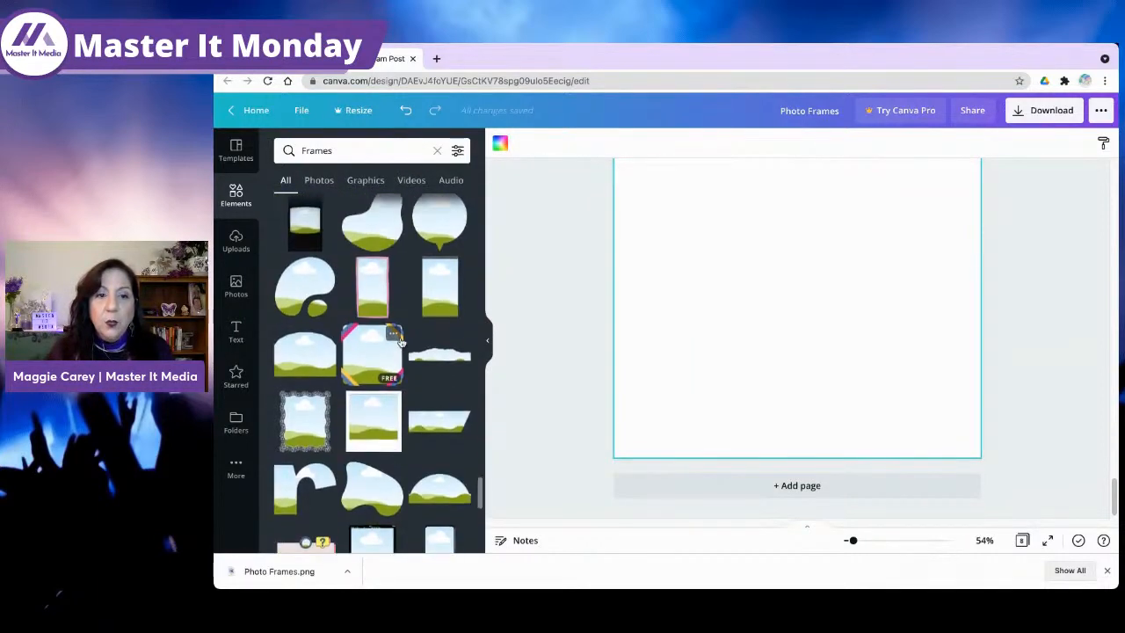
scroll(403, 342, "down", 5)
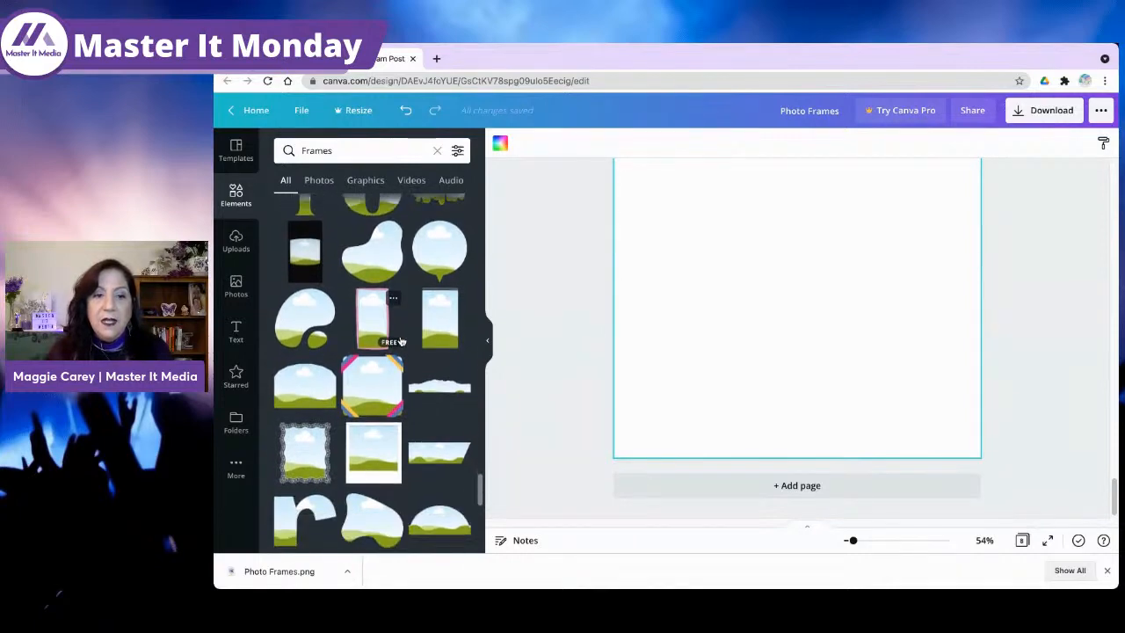
scroll(402, 341, "up", 5)
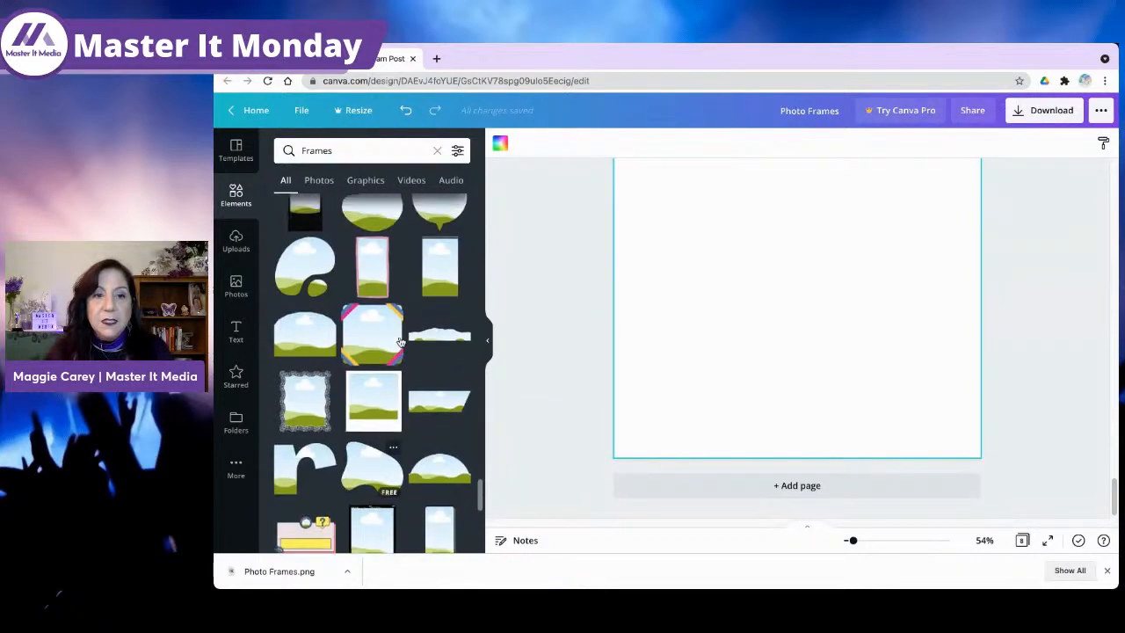
scroll(387, 317, "up", 1)
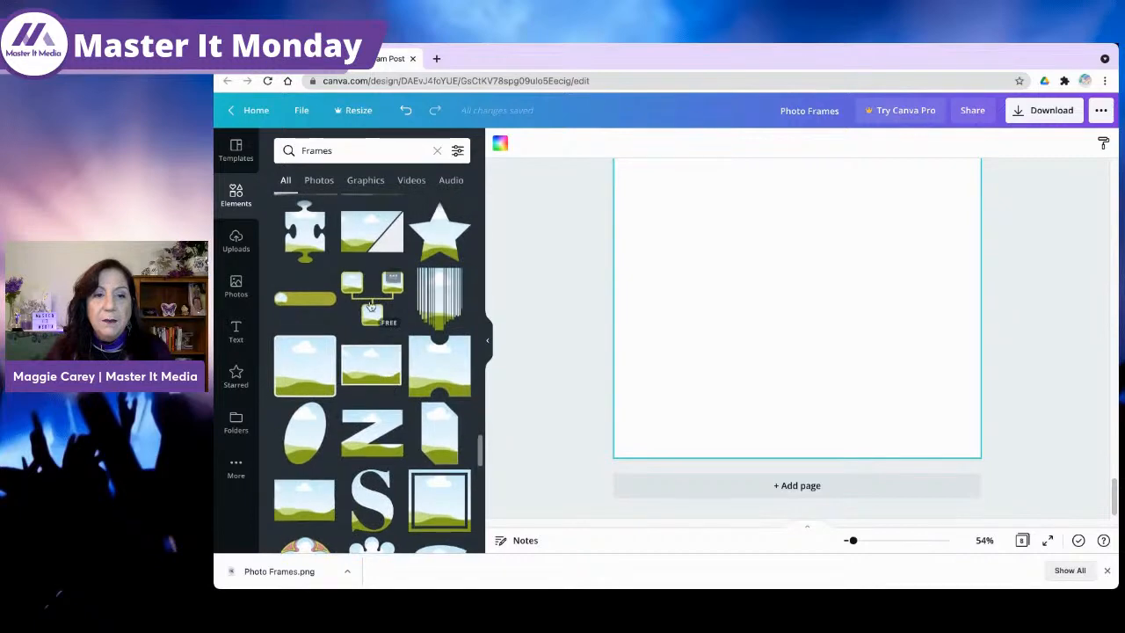
left_click(370, 289)
Step: Fill the connected frame's upper-left slot on page 8 with bright purple and its lower slot with brick red
left_click(733, 215)
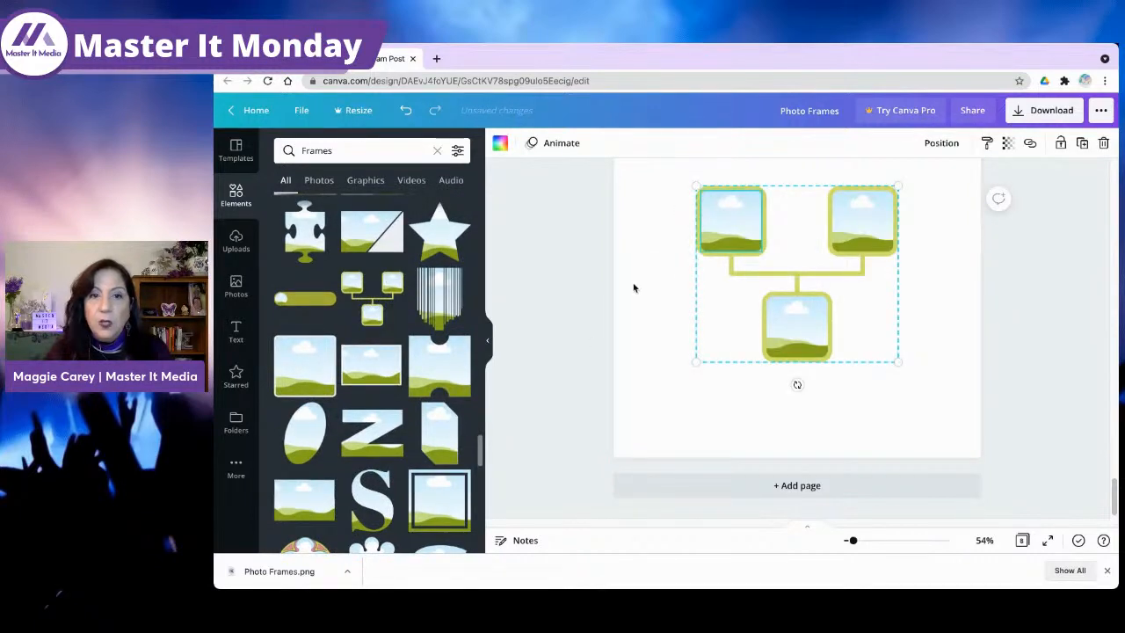
left_click(500, 143)
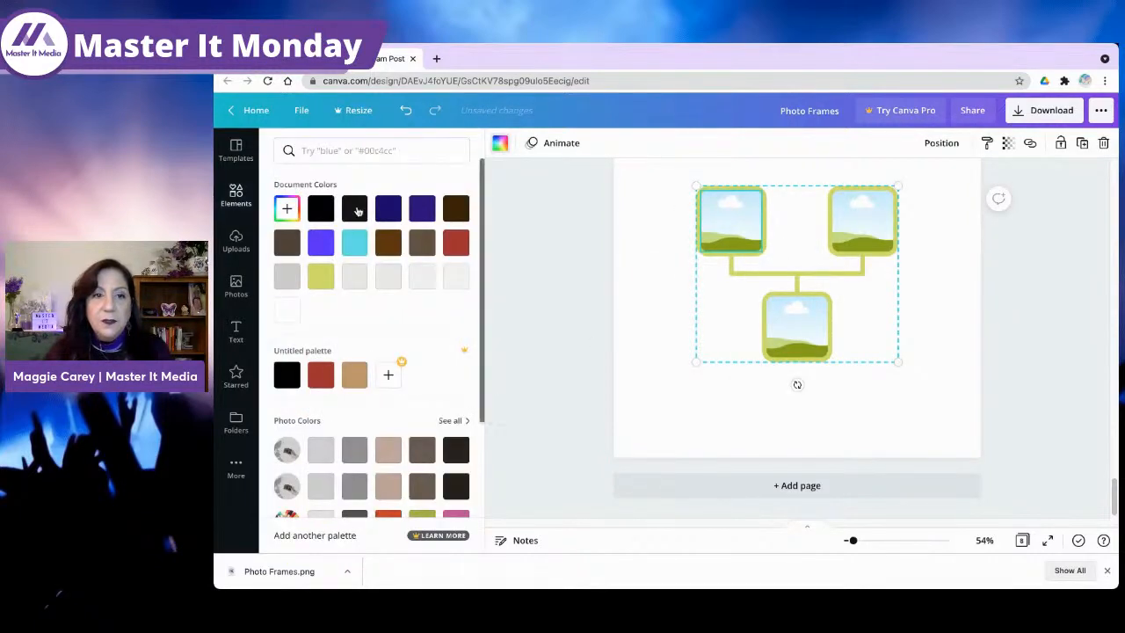
left_click(321, 243)
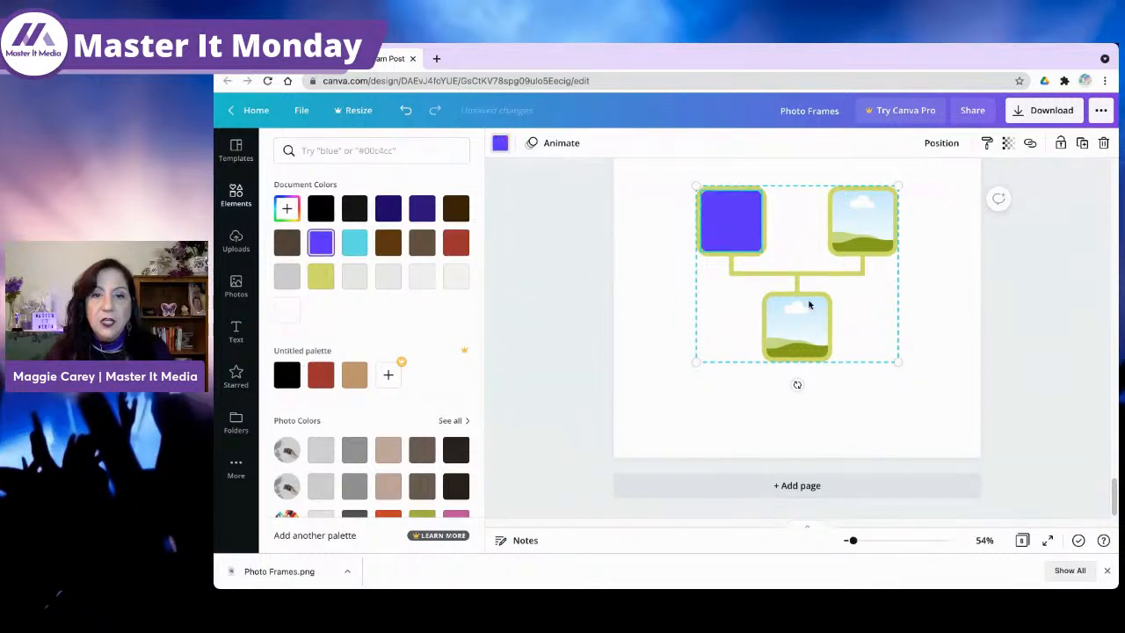
left_click(800, 345)
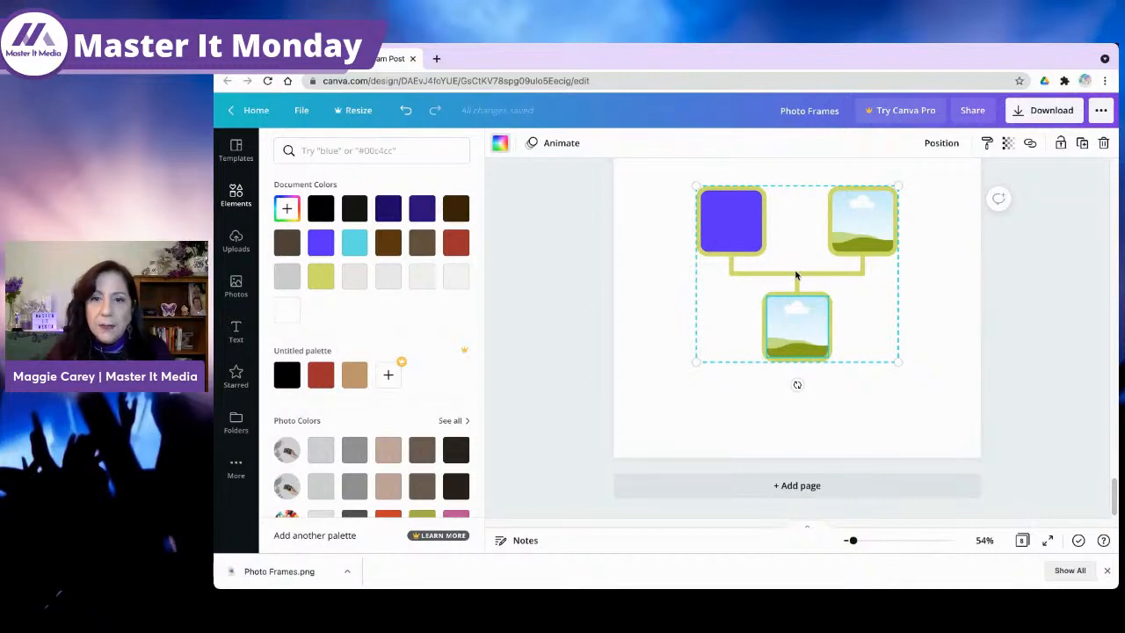
left_click(455, 242)
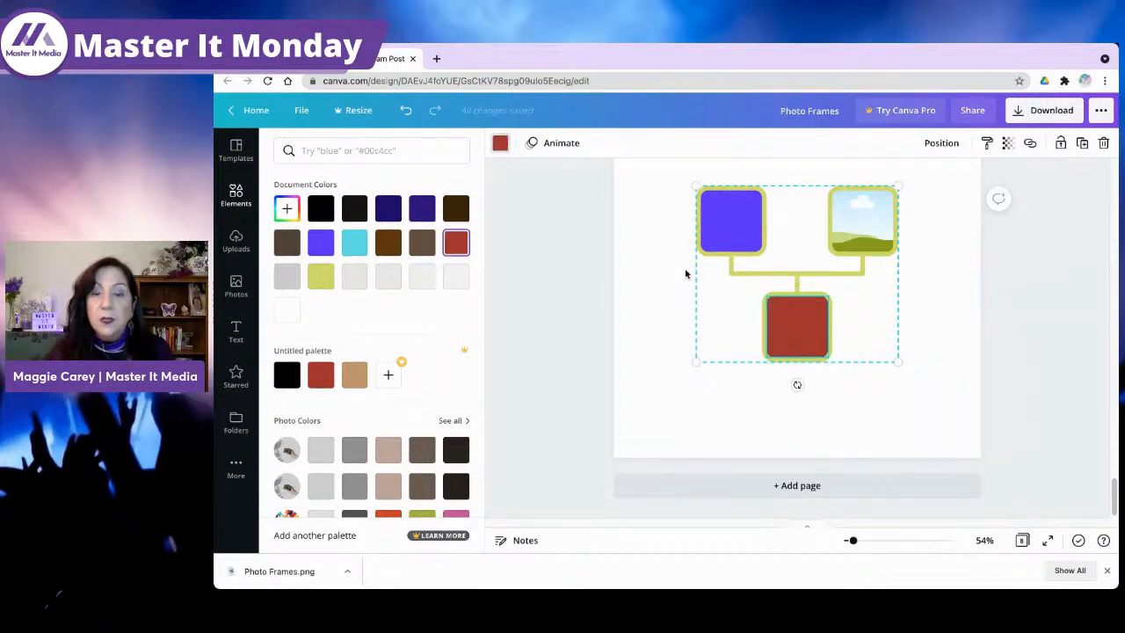
left_click(860, 240)
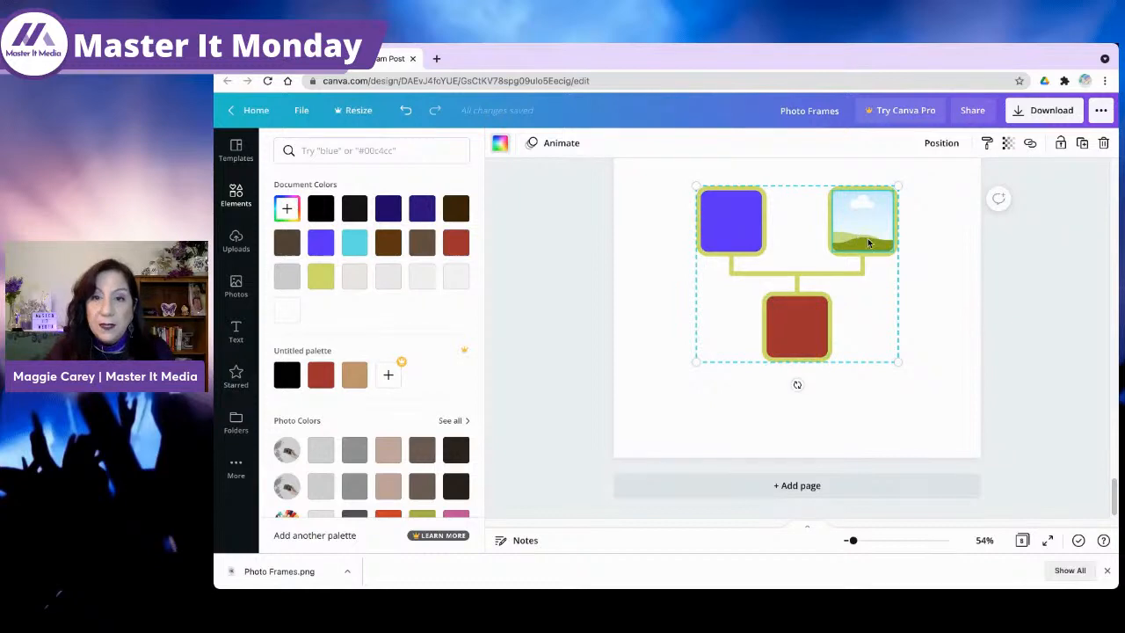
Step: Recolor the black screen border of page 6's laptop frame dark blue using the default colors
scroll(864, 246, "up", 15)
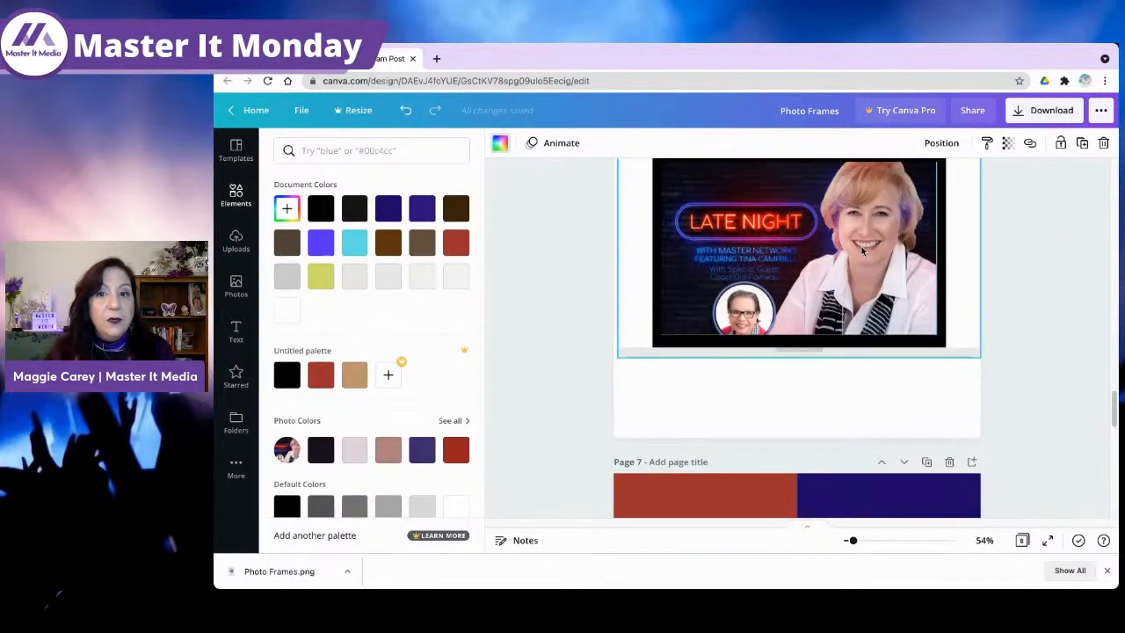
scroll(863, 251, "up", 3)
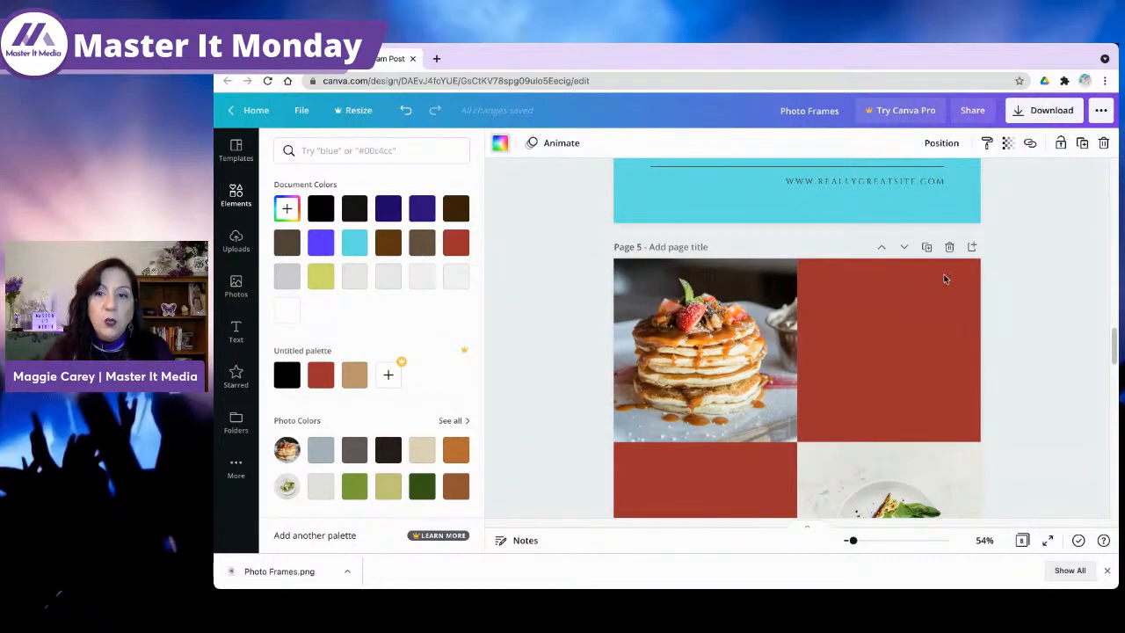
scroll(1010, 272, "down", 1)
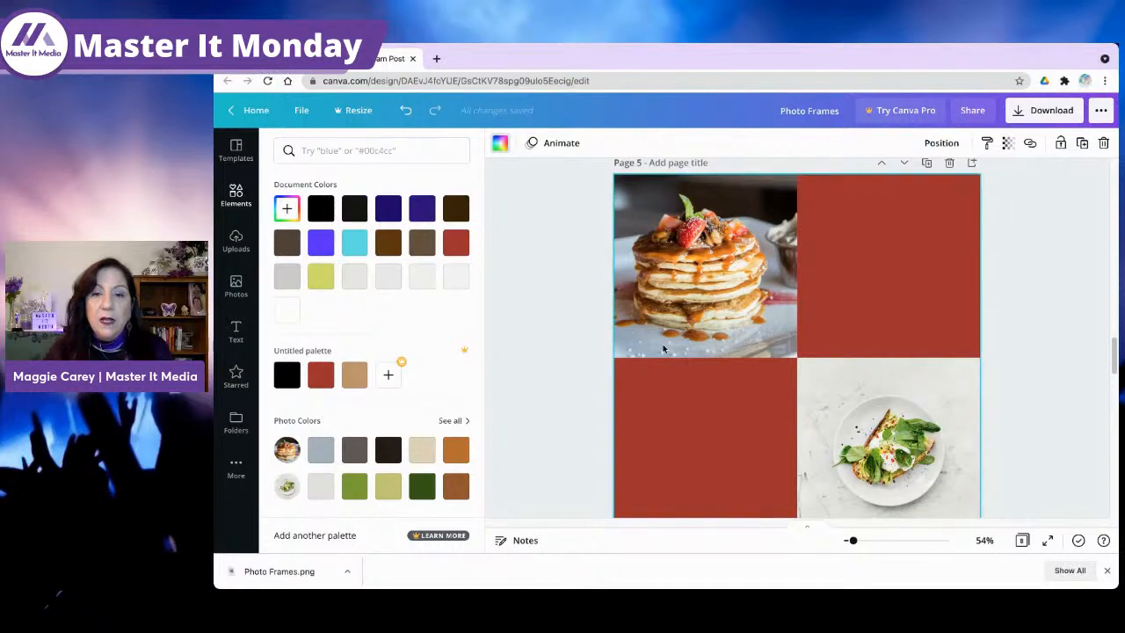
scroll(663, 349, "down", 5)
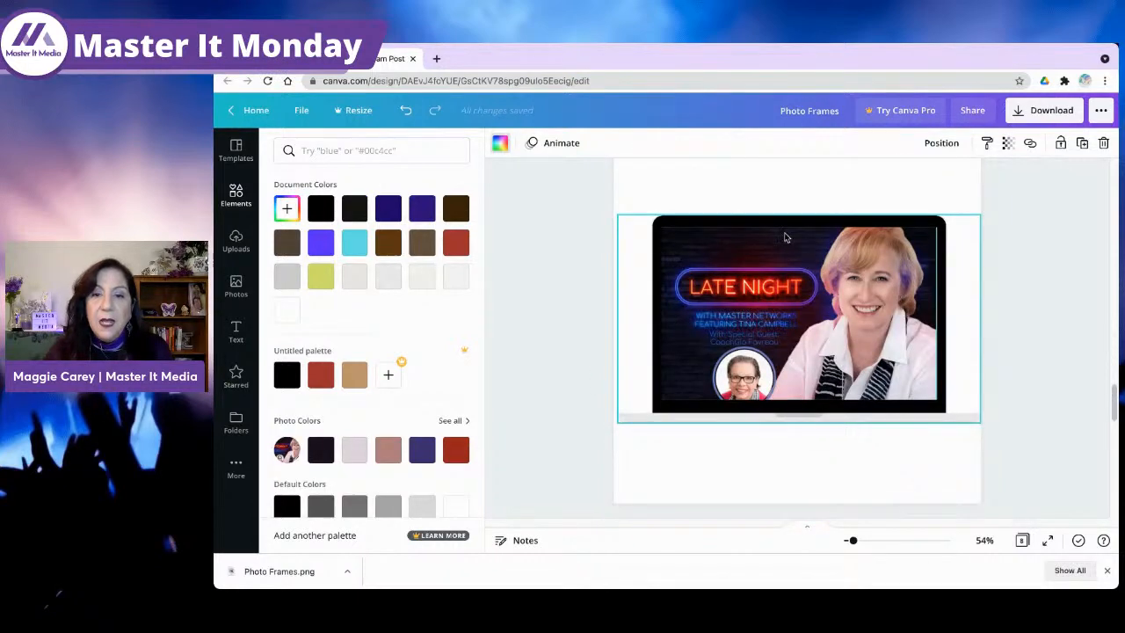
left_click(707, 225)
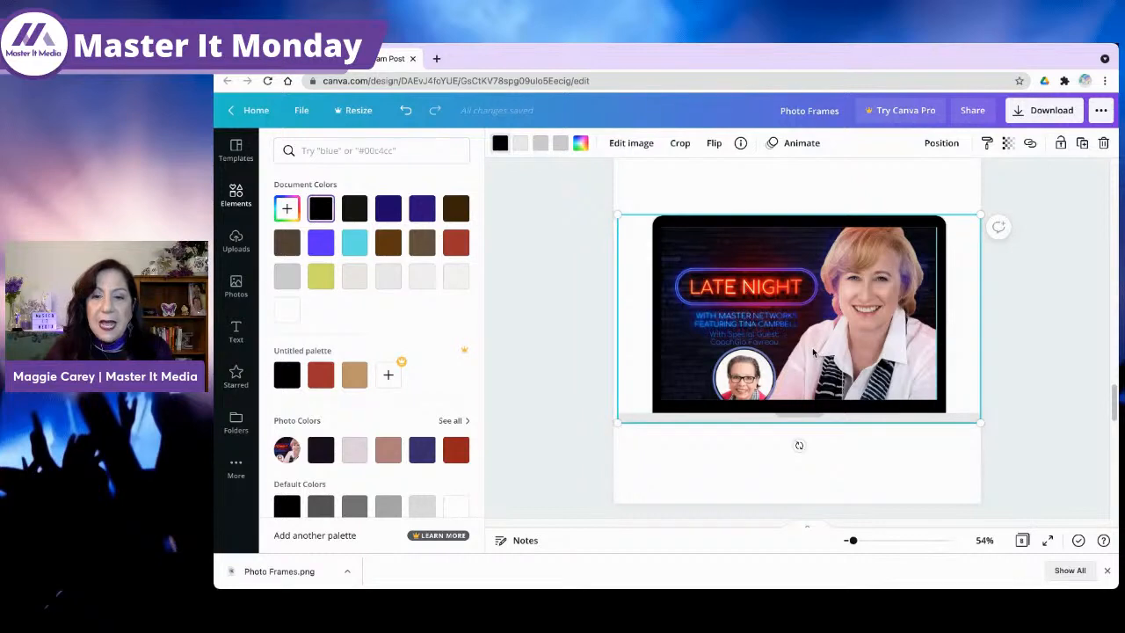
left_click(501, 147)
left_click(501, 147)
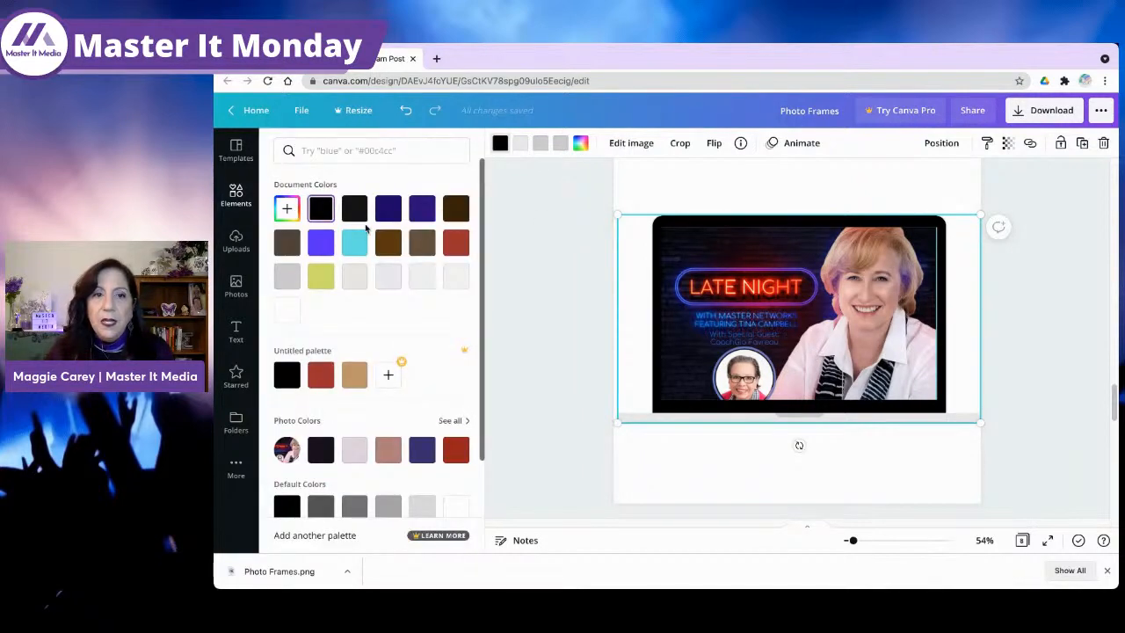
scroll(411, 328, "down", 3)
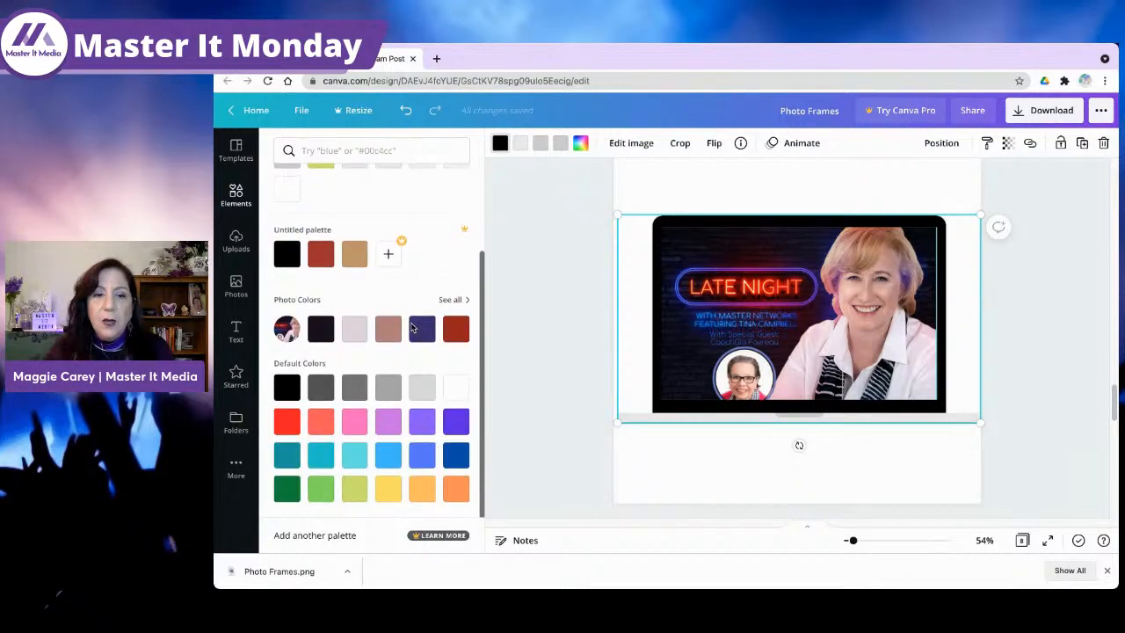
left_click(455, 455)
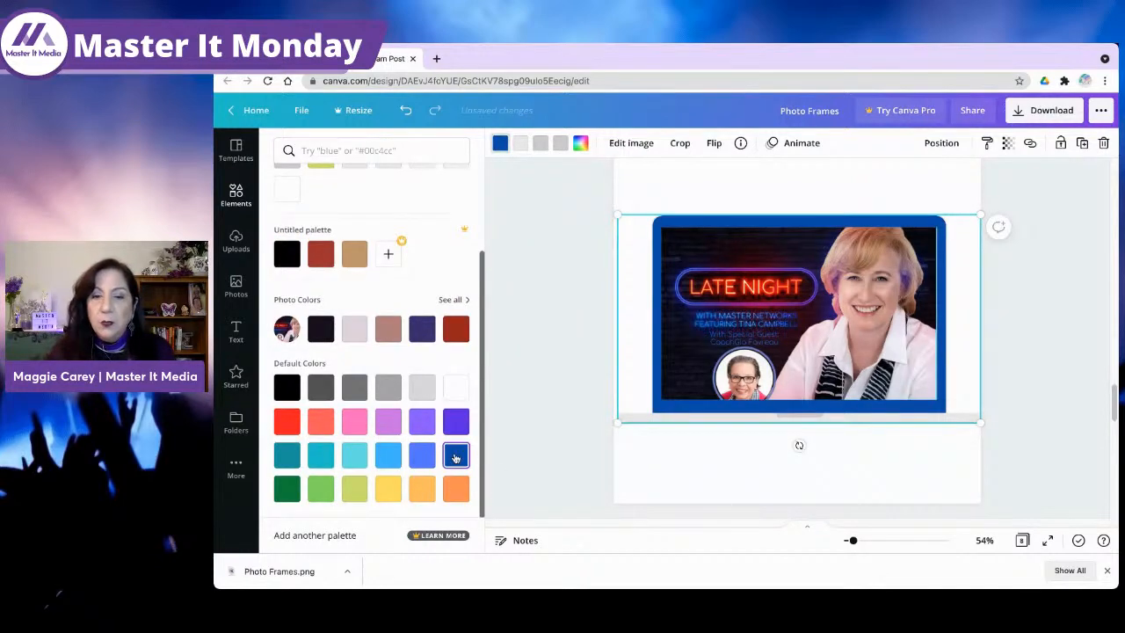
key("Escape")
Step: Set the background of the laptop page to near-black from the document colors and select the laptop frame
left_click(650, 186)
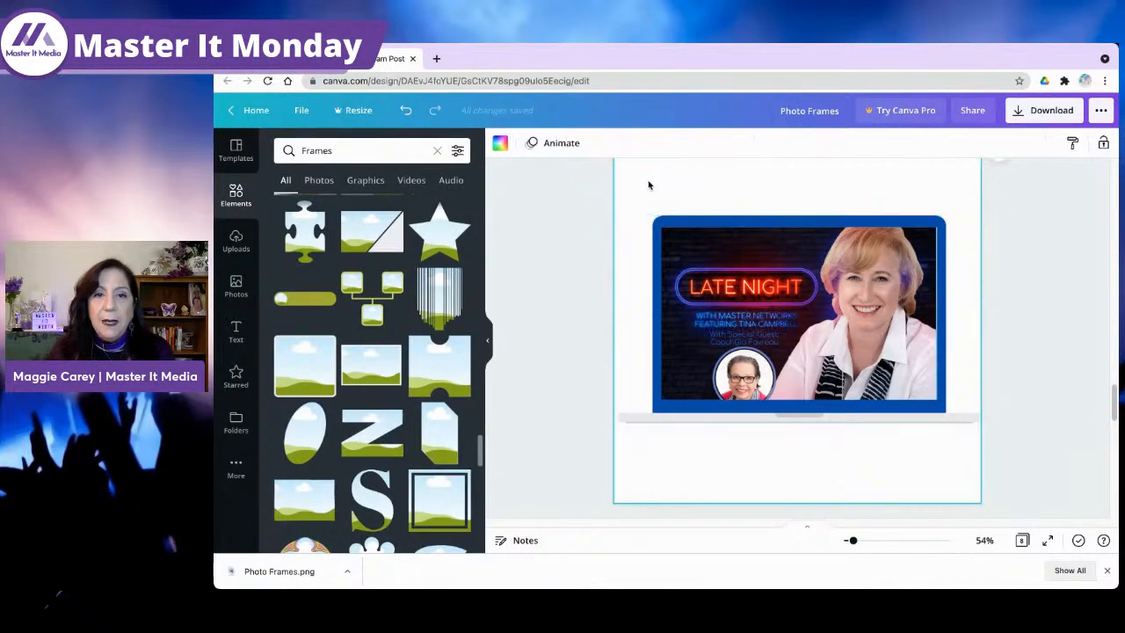
left_click(501, 145)
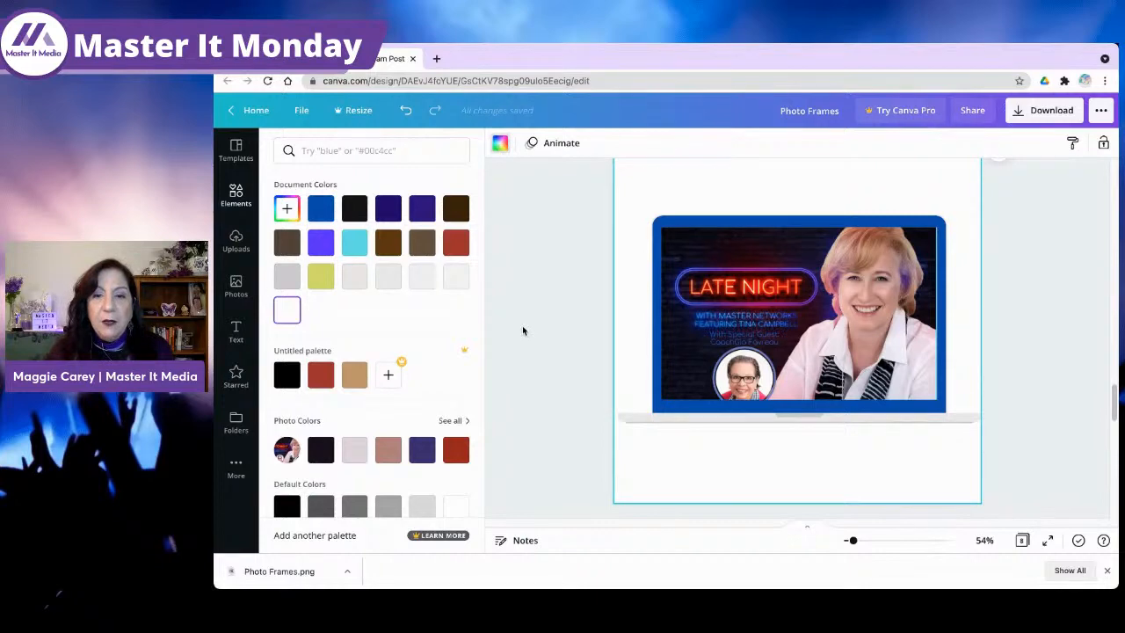
left_click(355, 208)
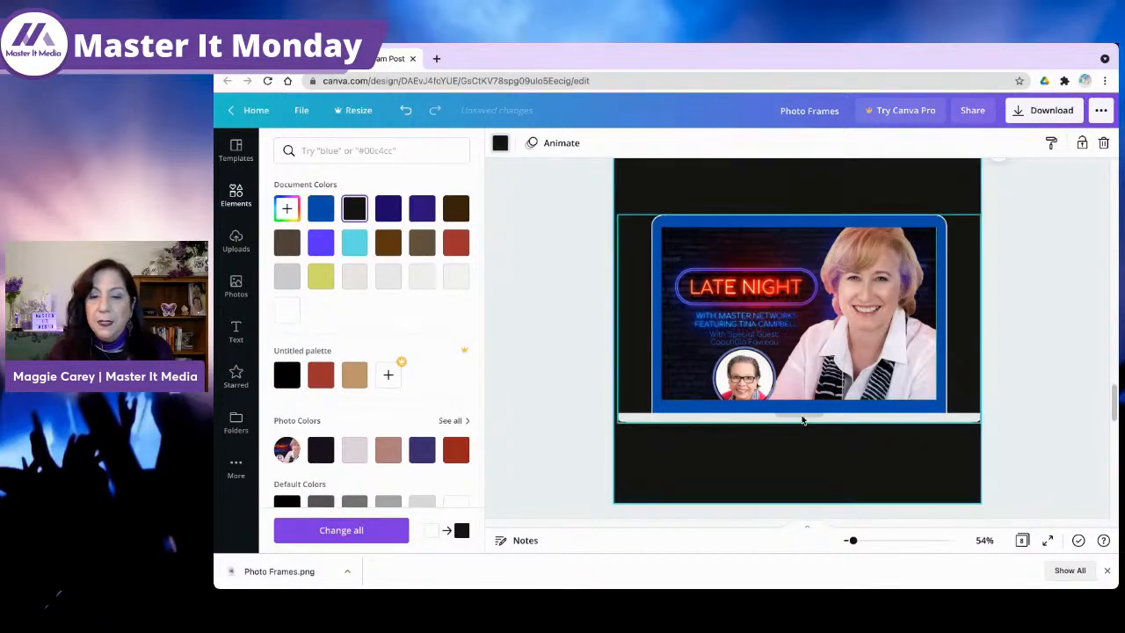
left_click(801, 418)
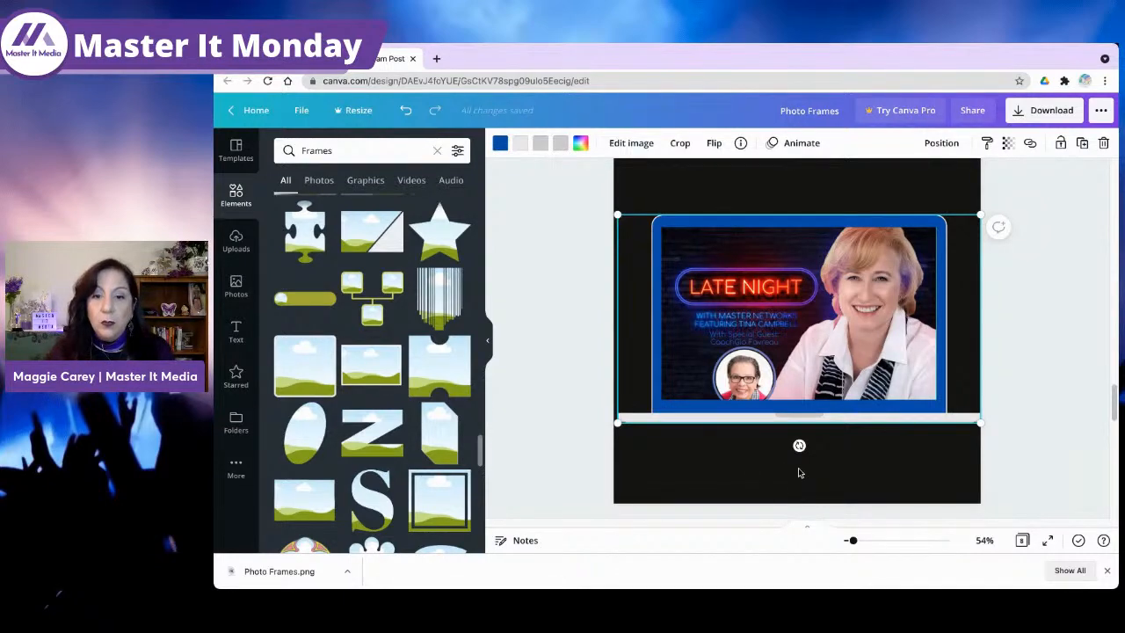
Step: Add another blank page at the end of the design and insert the landscape photo frame with a thin white border
scroll(798, 473, "up", 5)
scroll(798, 468, "down", 5)
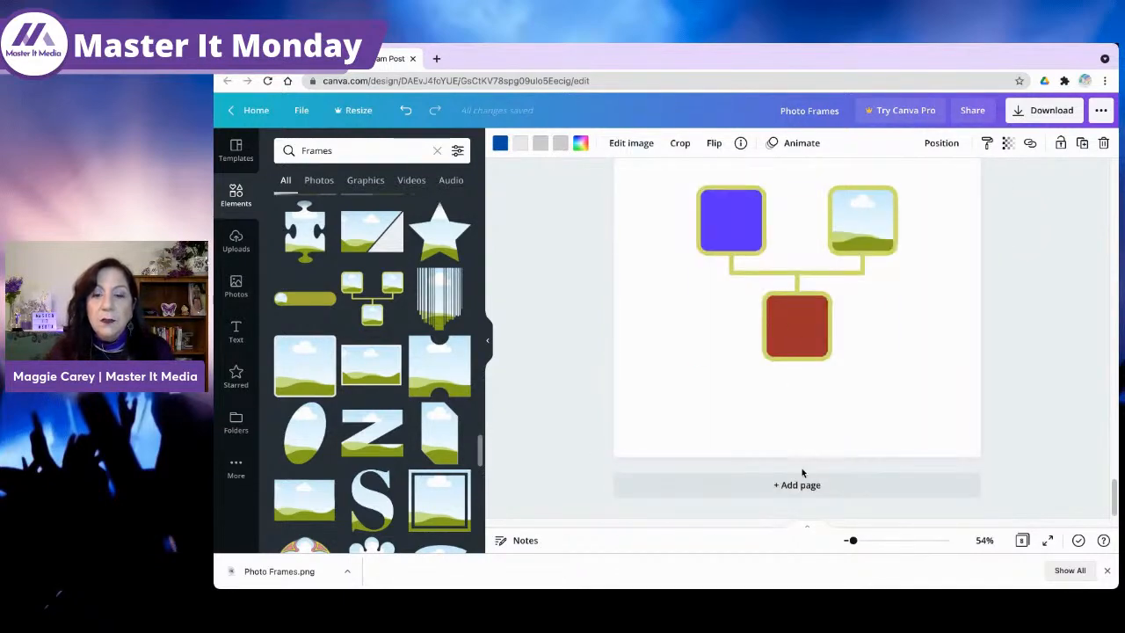
left_click(803, 477)
scroll(413, 327, "down", 3)
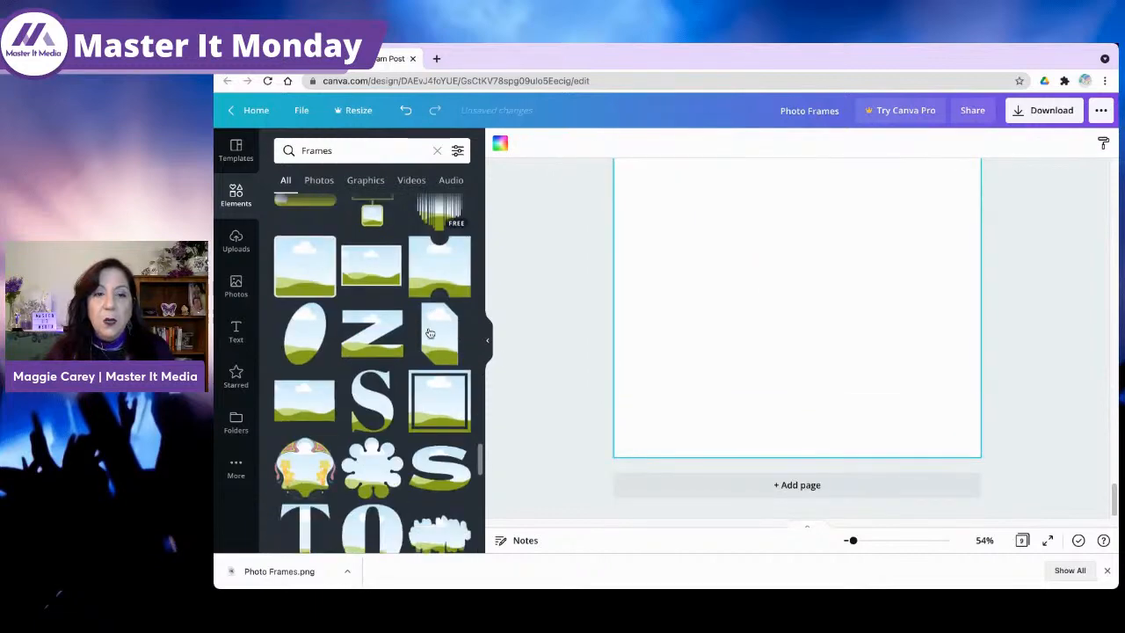
left_click(380, 265)
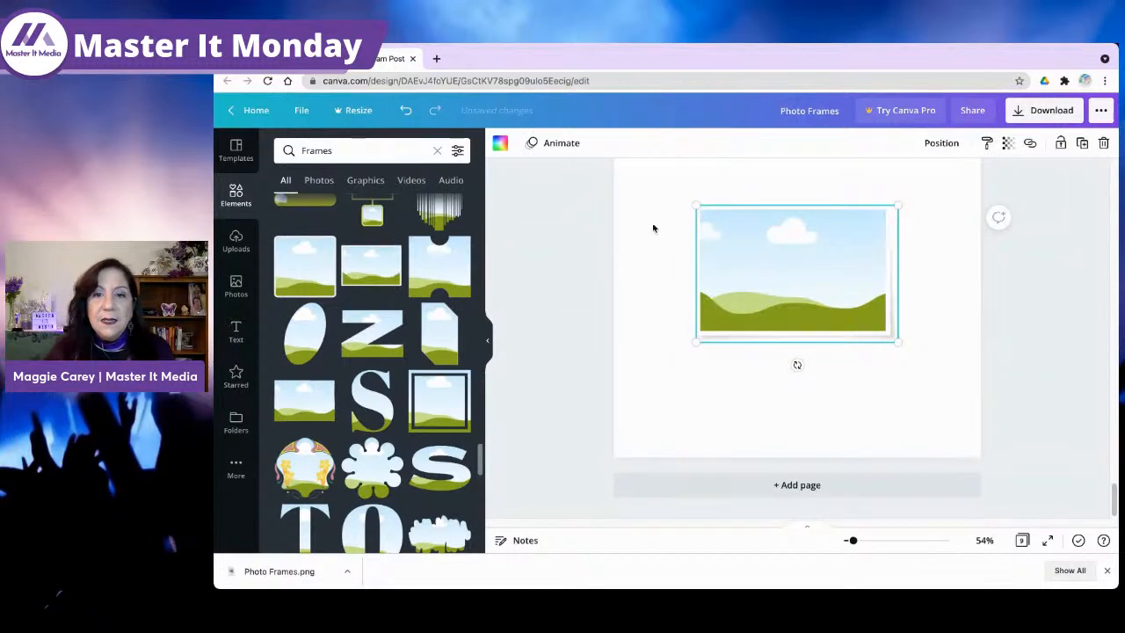
Step: Set page 9's background to black and move the white-bordered frame slightly down and to the left
left_click(626, 287)
left_click(499, 142)
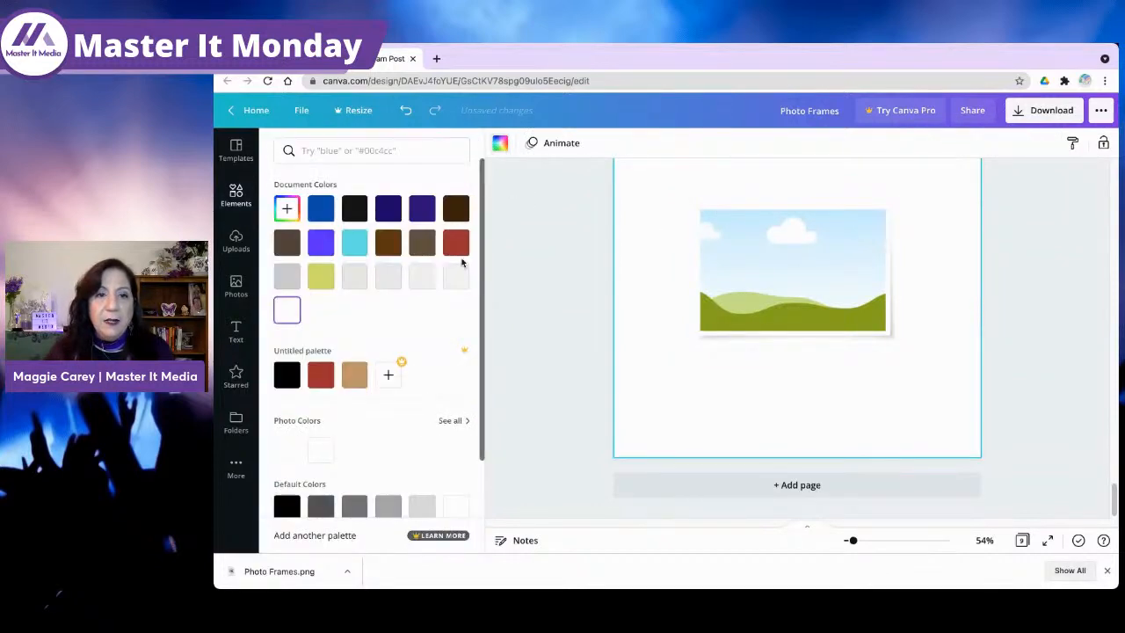
left_click(287, 375)
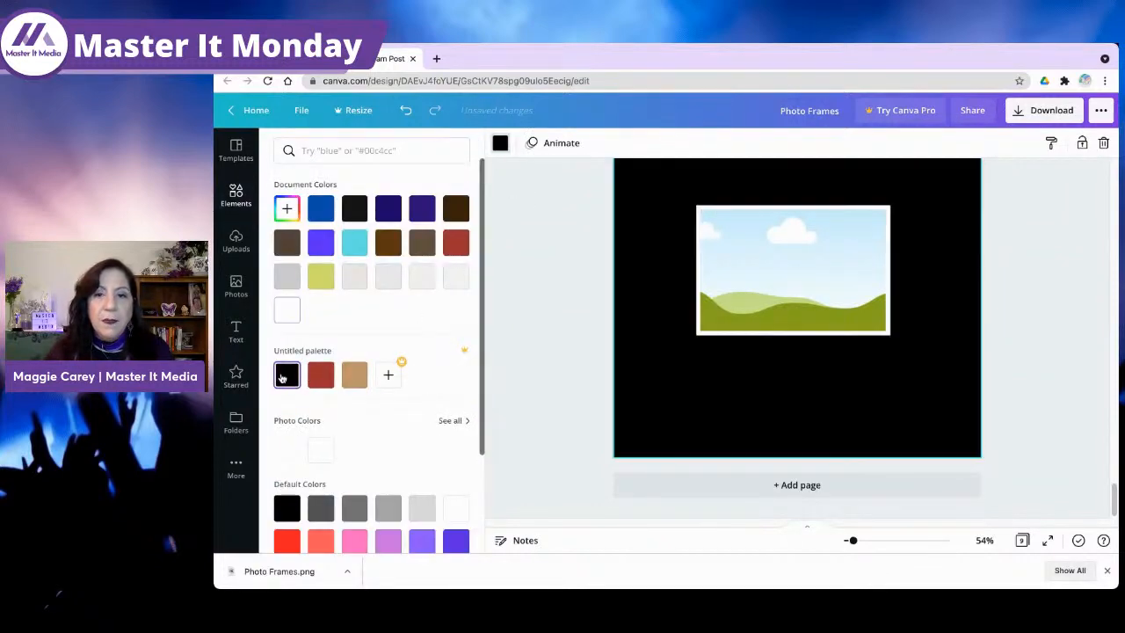
left_click(727, 251)
left_click_drag(739, 254, 715, 275)
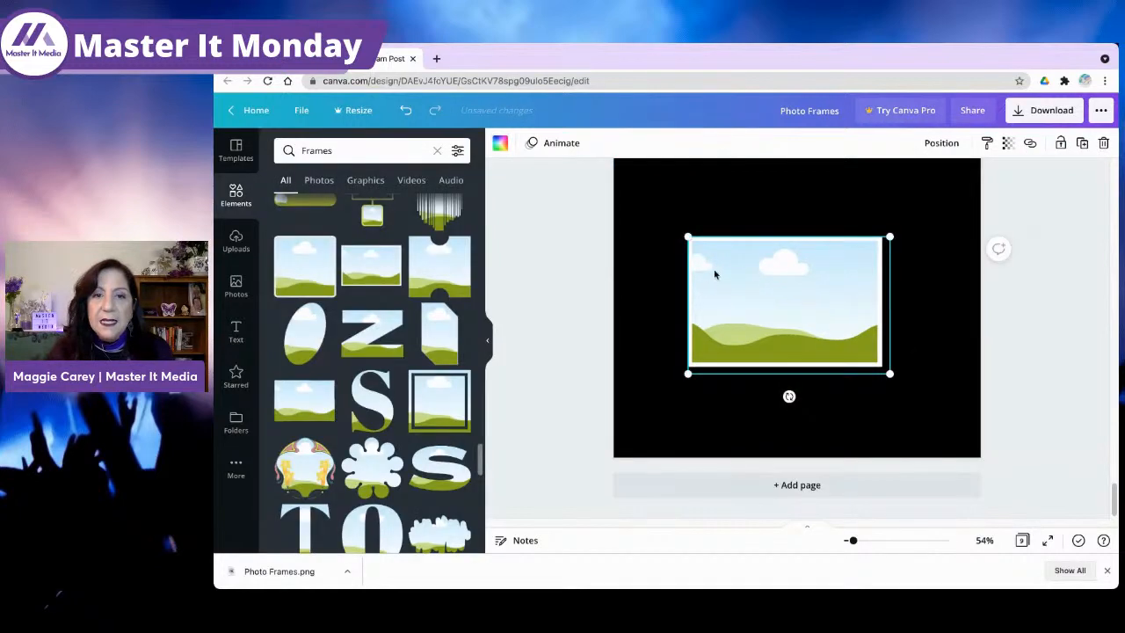
Step: Try a turquoise fill in page 9's white-bordered photo frame and undo it
left_click(501, 144)
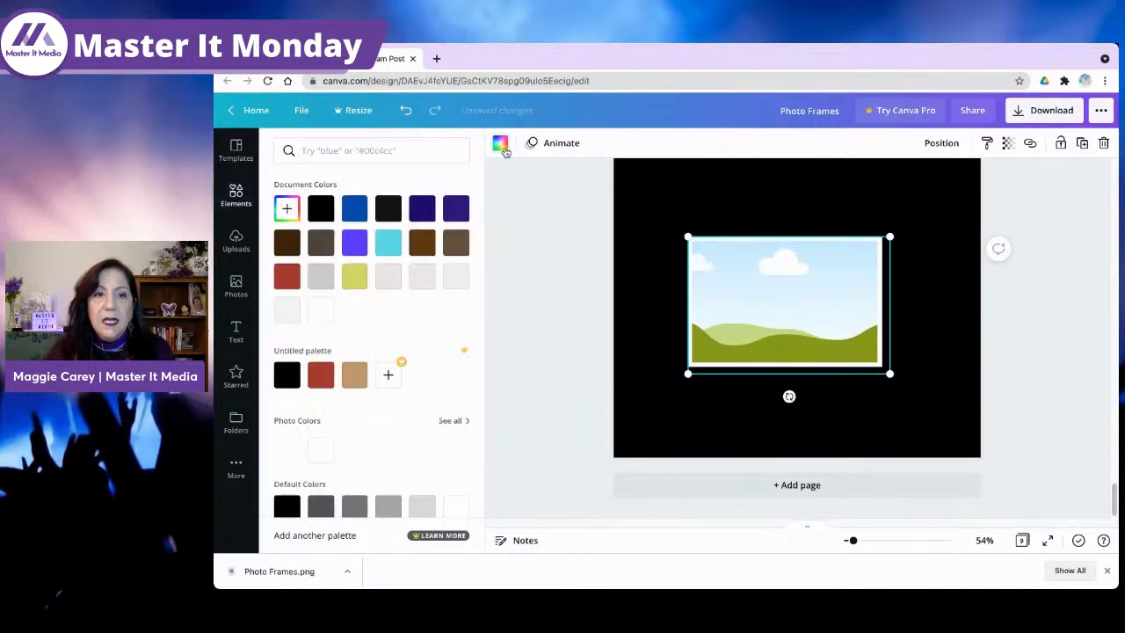
left_click(387, 245)
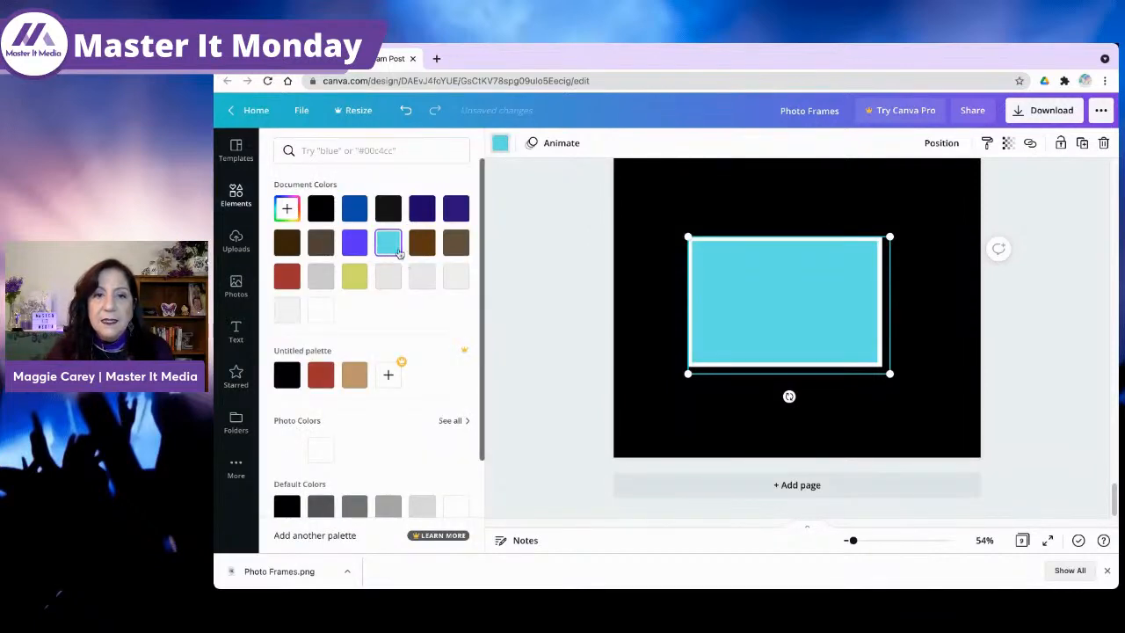
left_click(768, 282)
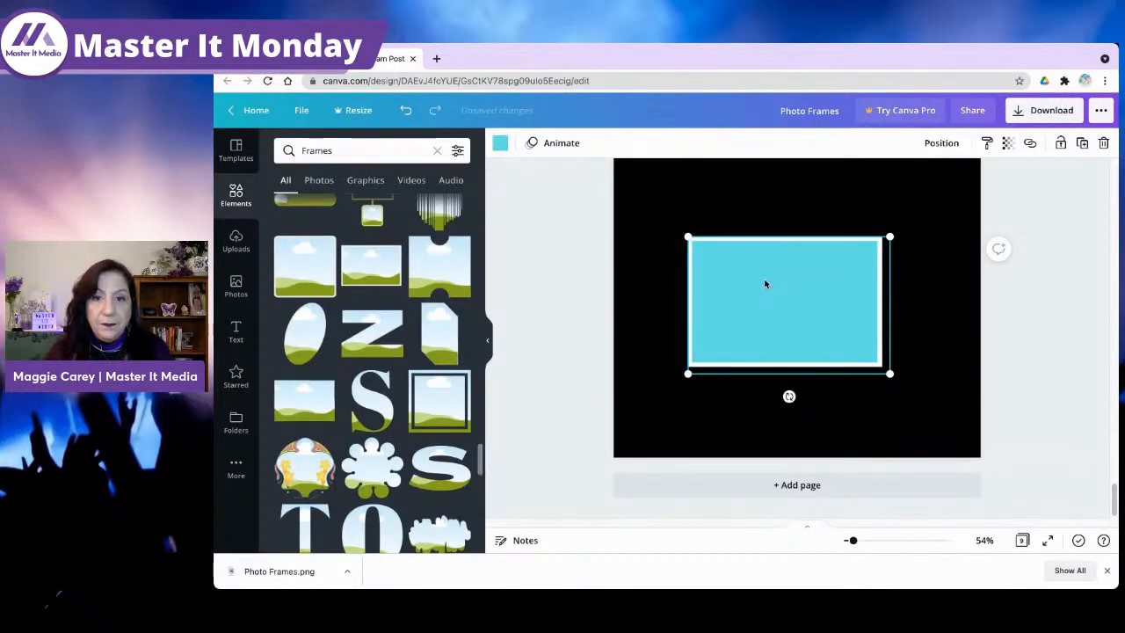
key("ctrl+z")
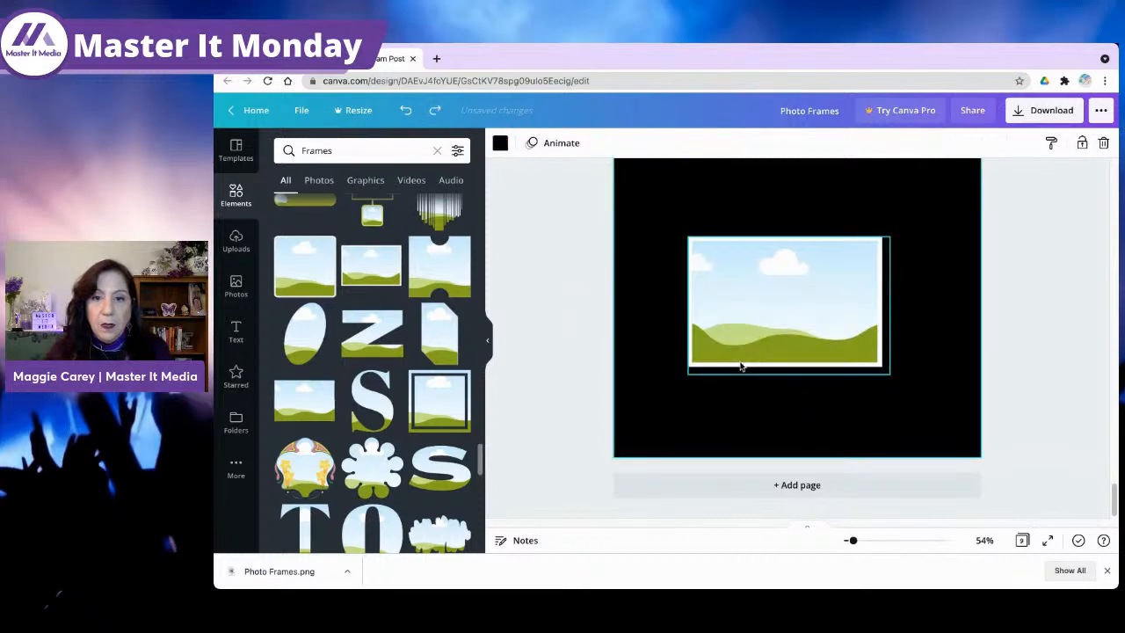
Step: Try recoloring the selected white-bordered frame with turquoise from the document colors, and undo the change
left_click(500, 142)
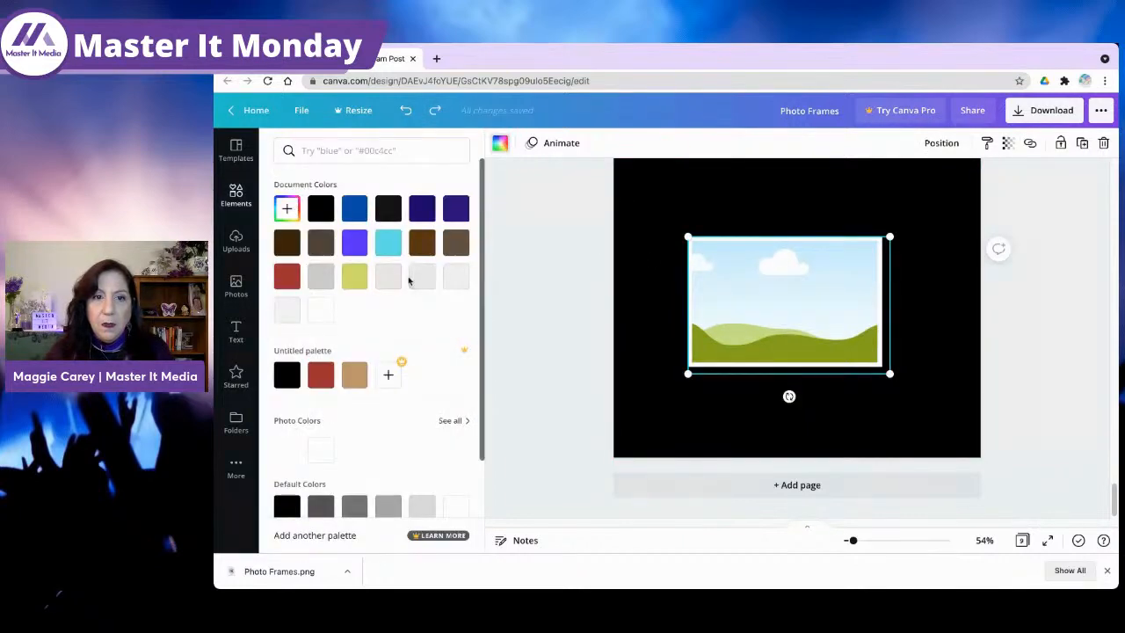
left_click(387, 242)
key("ctrl+z")
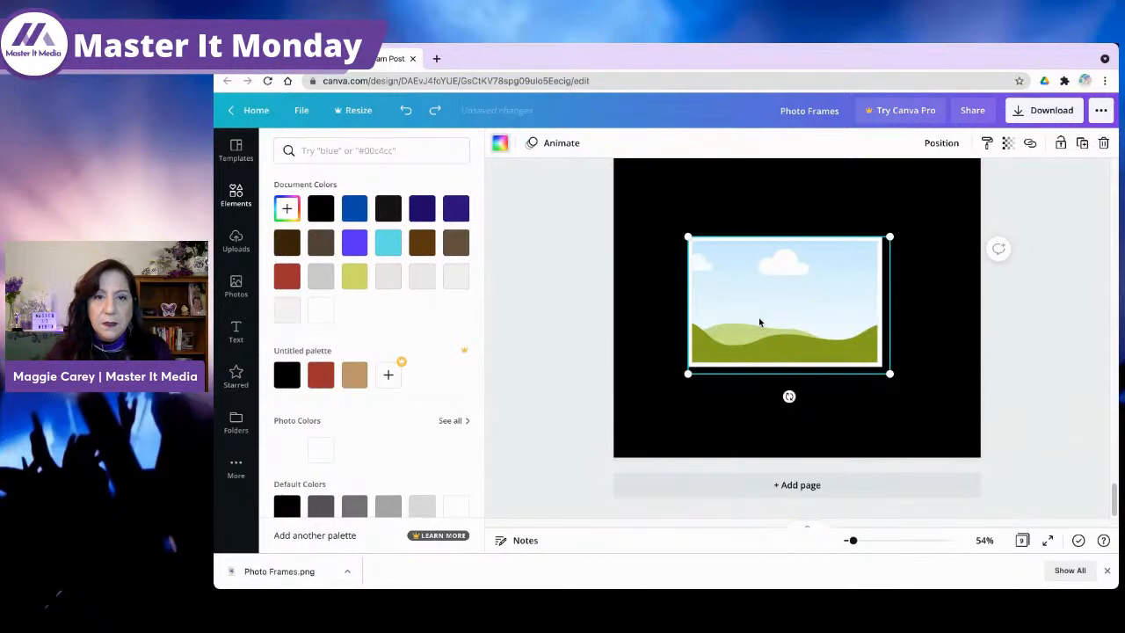
Step: Enlarge the white-bordered photo frame slightly and delete it from page 9
right_click(759, 323)
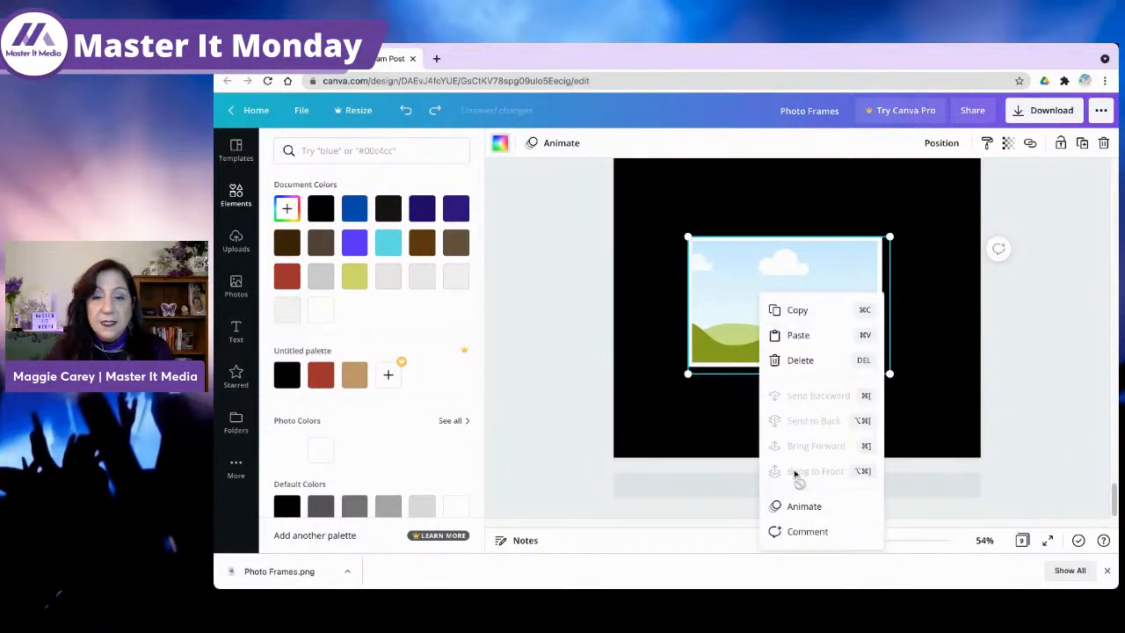
left_click(728, 339)
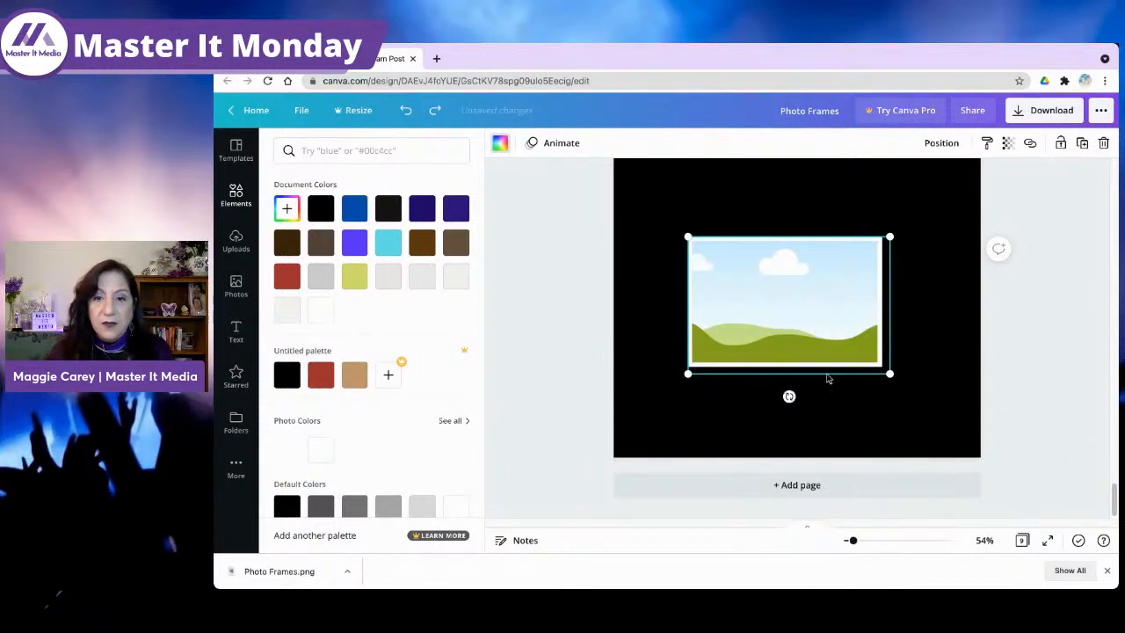
left_click_drag(891, 374, 934, 402)
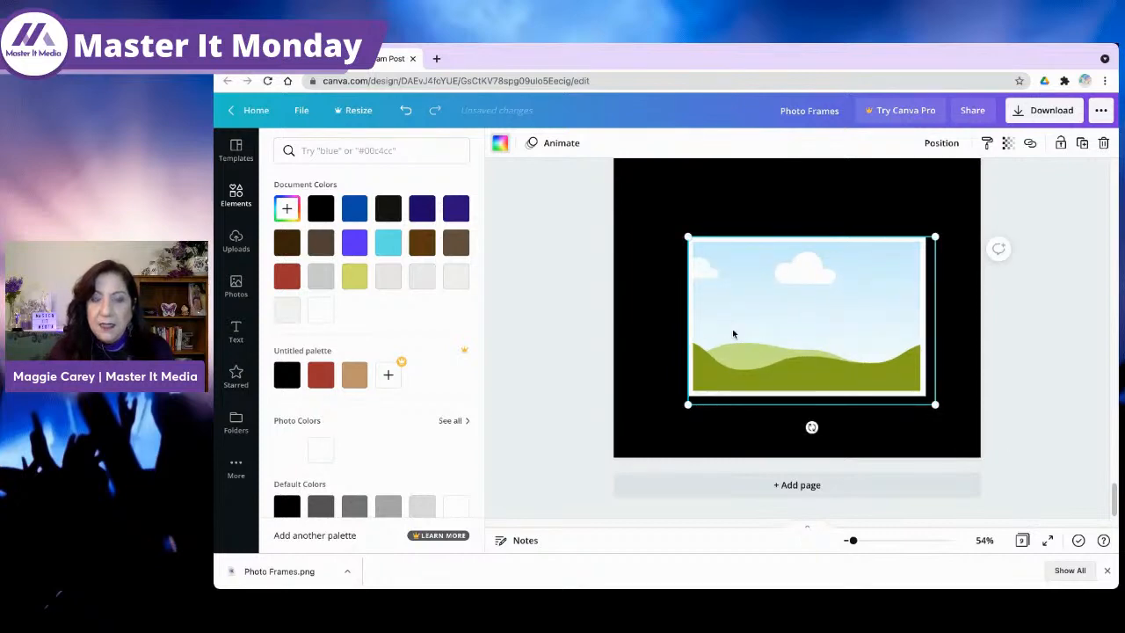
key("Delete")
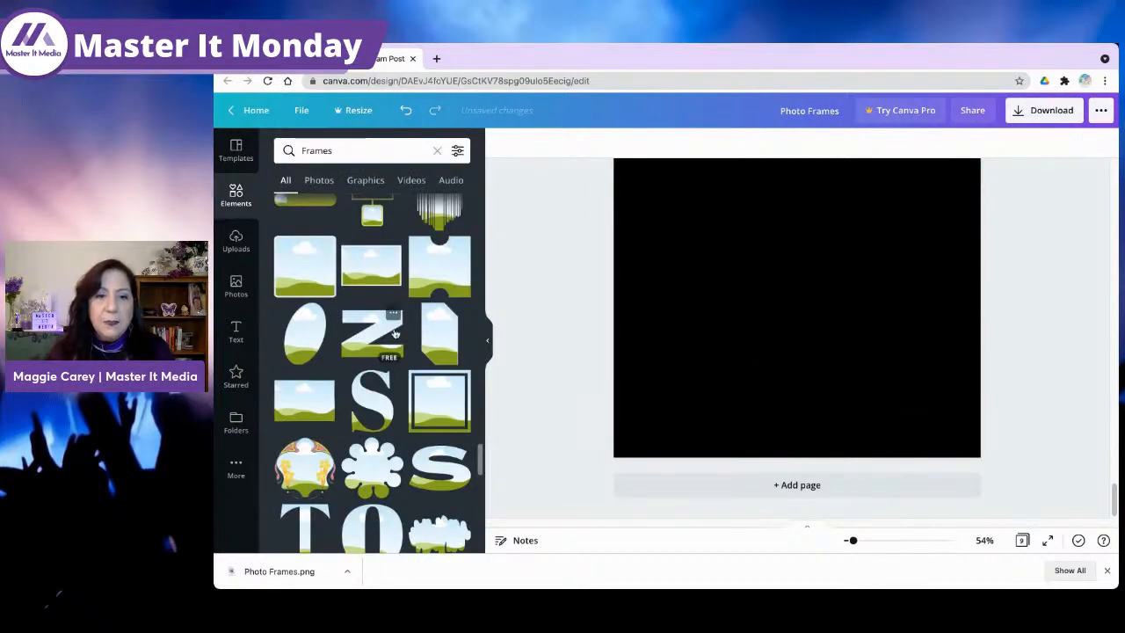
Step: Insert the tall frame with the hand-drawn pink border on page 9 and delete it again
scroll(395, 334, "down", 1)
scroll(396, 334, "down", 3)
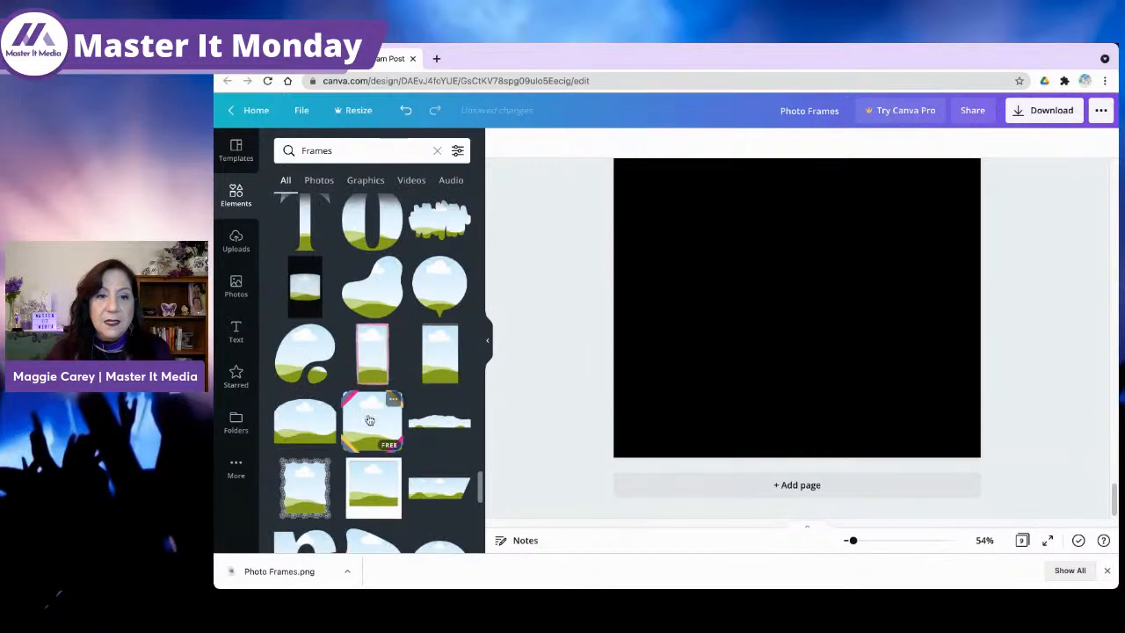
left_click(378, 347)
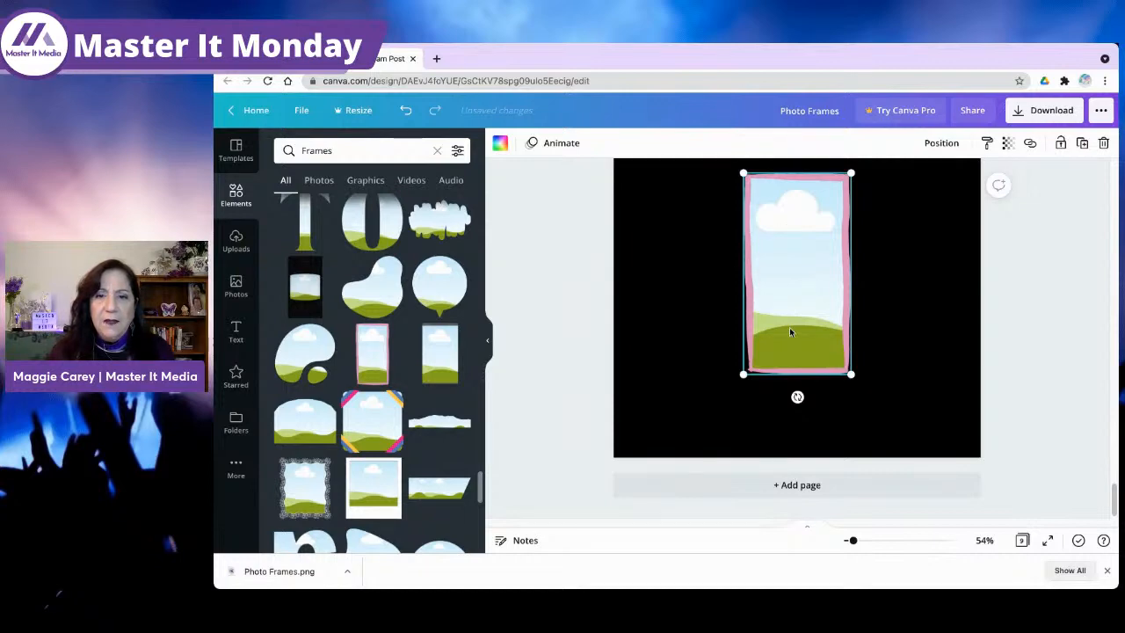
scroll(615, 273, "up", 15)
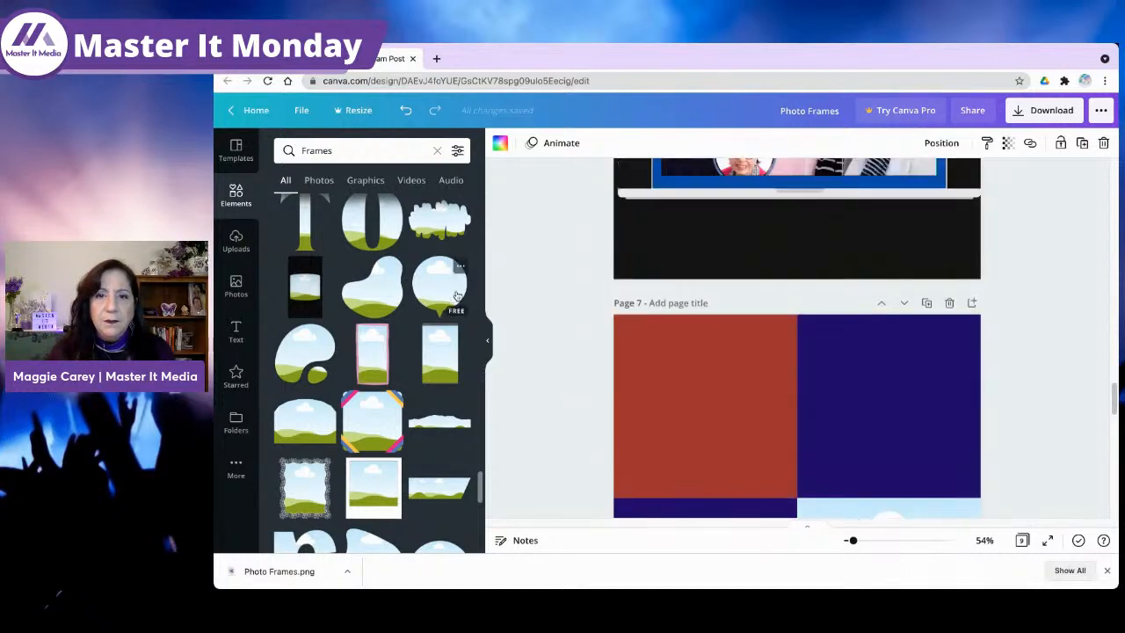
scroll(757, 331, "down", 15)
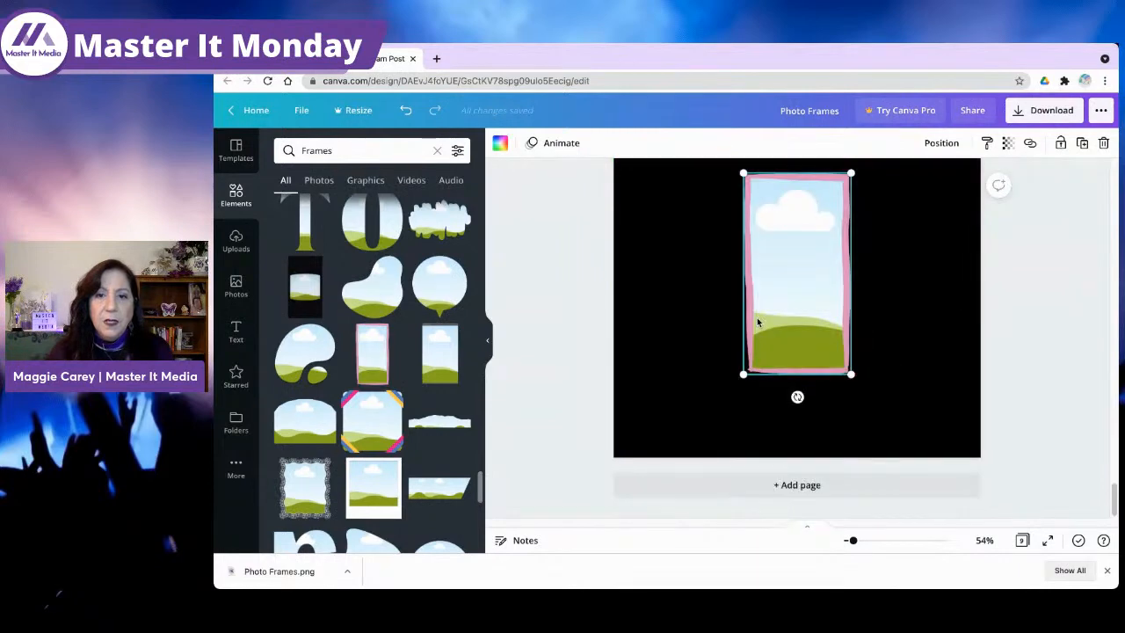
key("Delete")
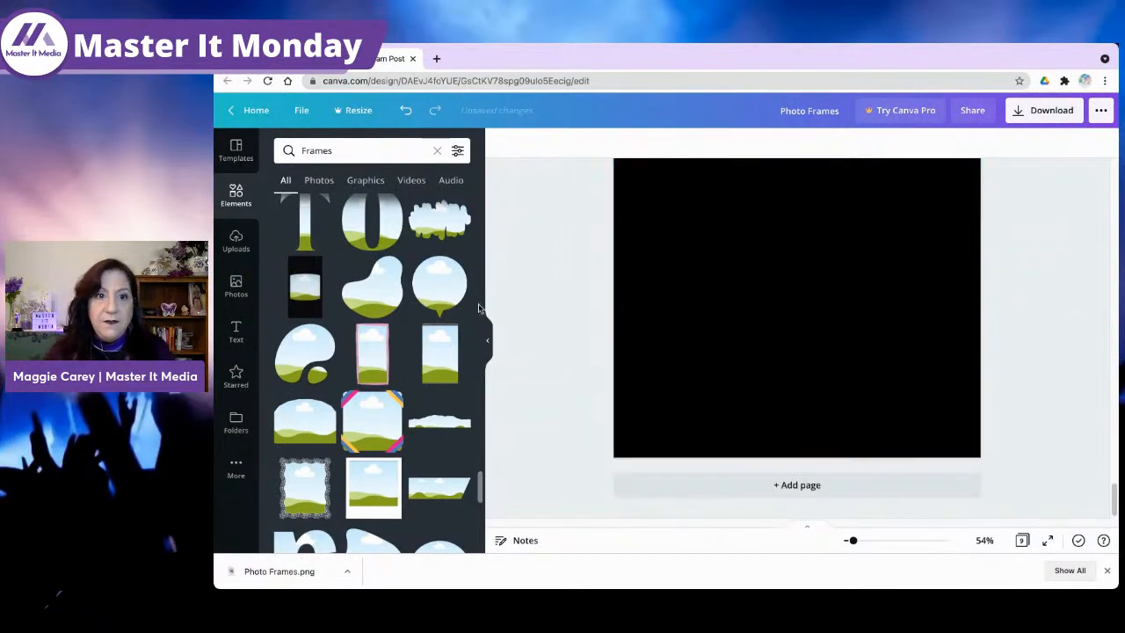
Step: Insert the orange-red location pin frame on page 9 and move it slightly down
scroll(453, 349, "down", 15)
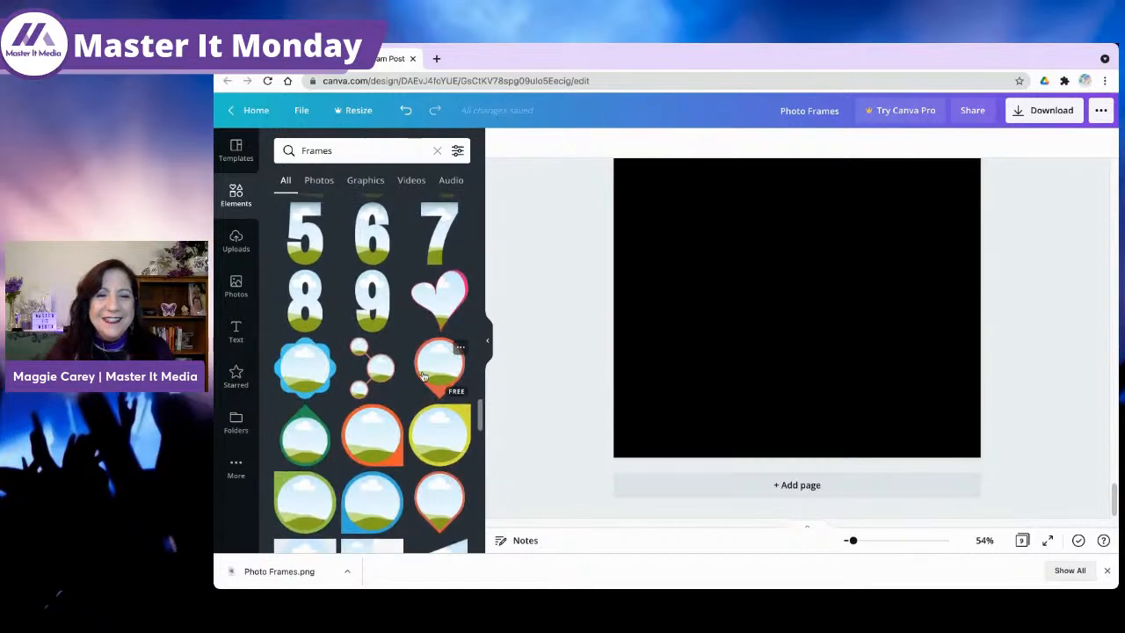
left_click(439, 365)
left_click_drag(797, 284, 798, 303)
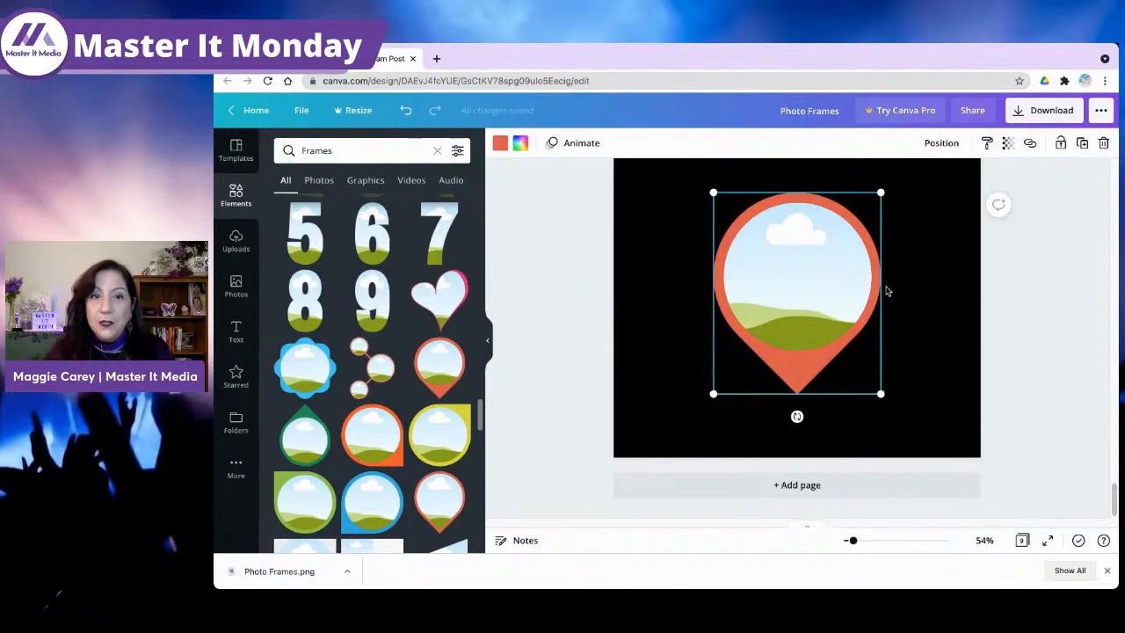
Step: Try a turquoise fill in the location pin frame's picture area and undo it
left_click(521, 143)
left_click(391, 240)
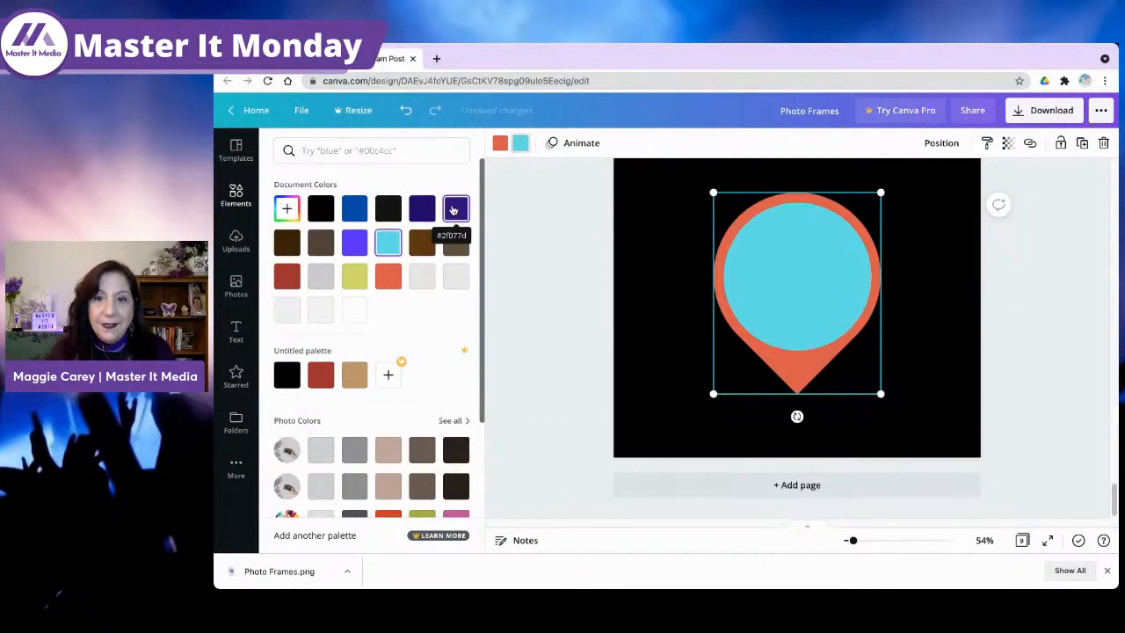
key("super+z")
Step: Change the location pin frame's border to white, and finally to the pink from the photo colors
left_click(499, 144)
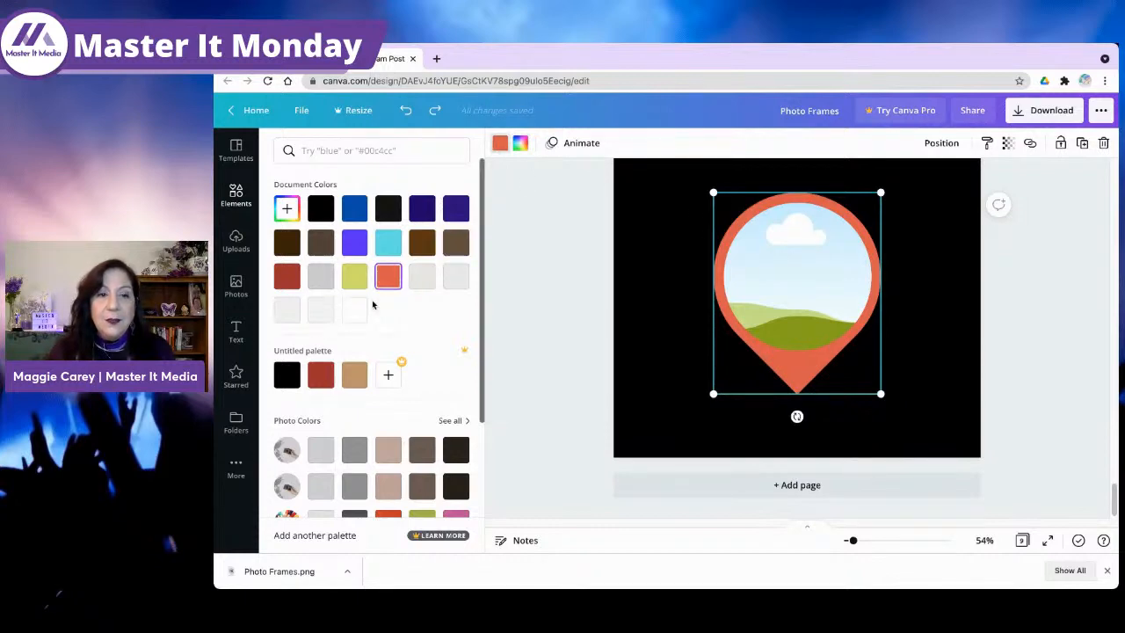
left_click(355, 310)
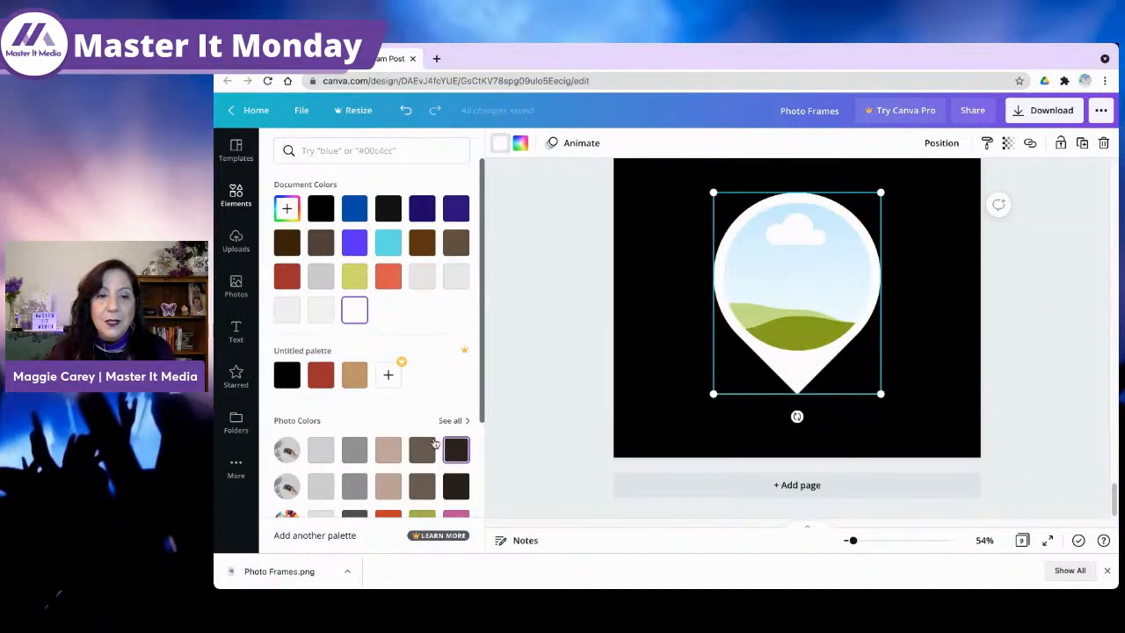
scroll(395, 356, "down", 3)
scroll(395, 356, "down", 2)
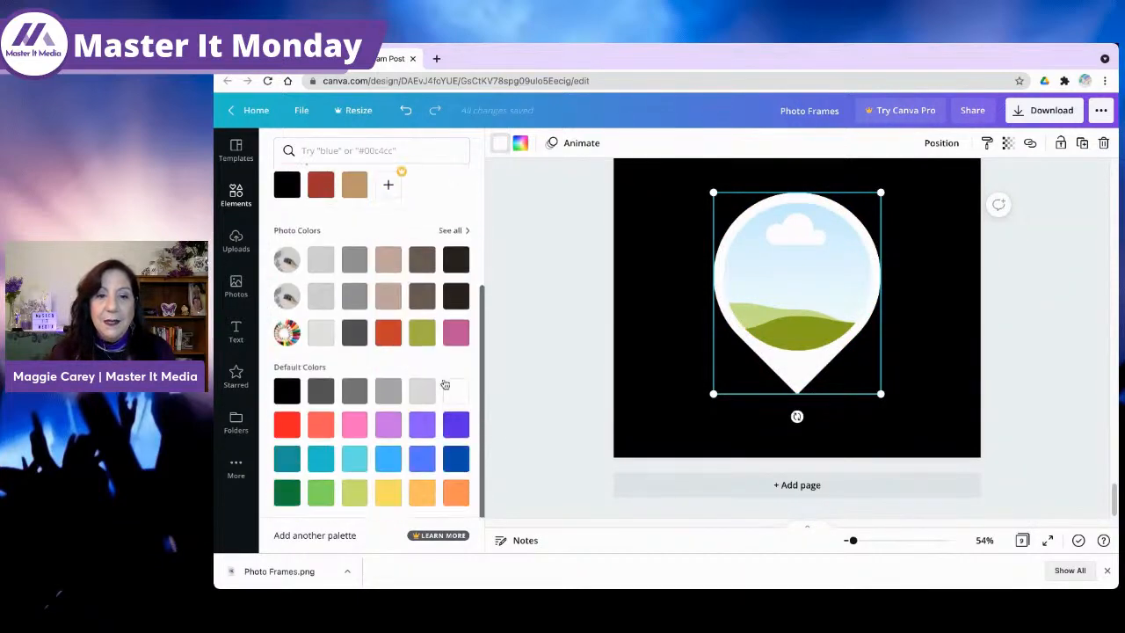
left_click(457, 333)
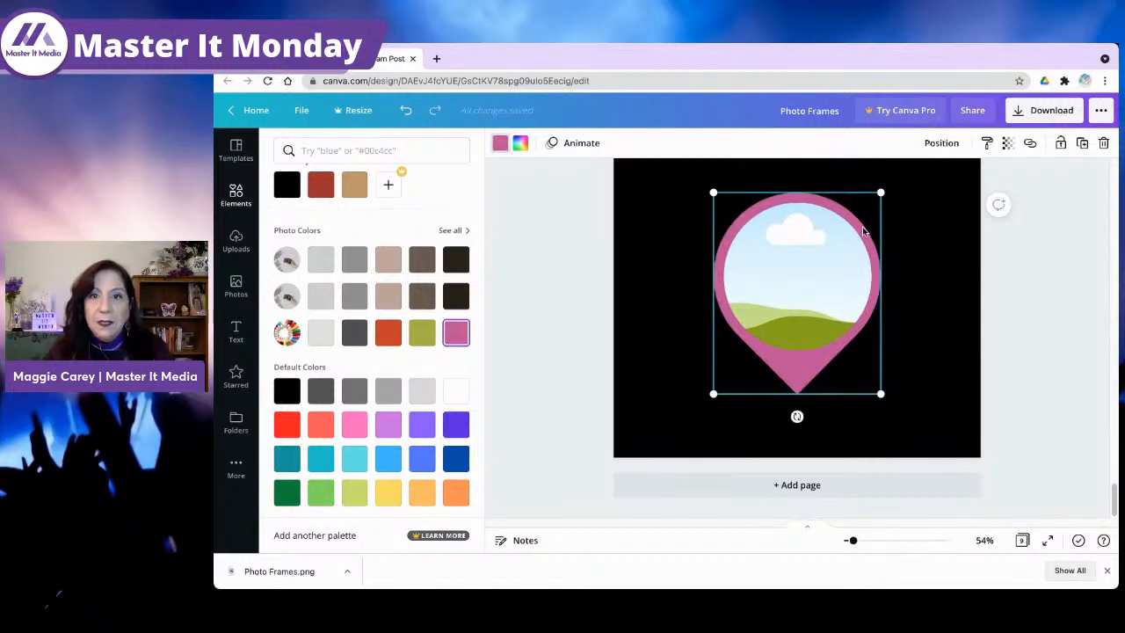
Step: Return to the pancake and toast grid on page 5, select the toast photo and hide the side panel
scroll(825, 235, "up", 1)
scroll(825, 236, "up", 15)
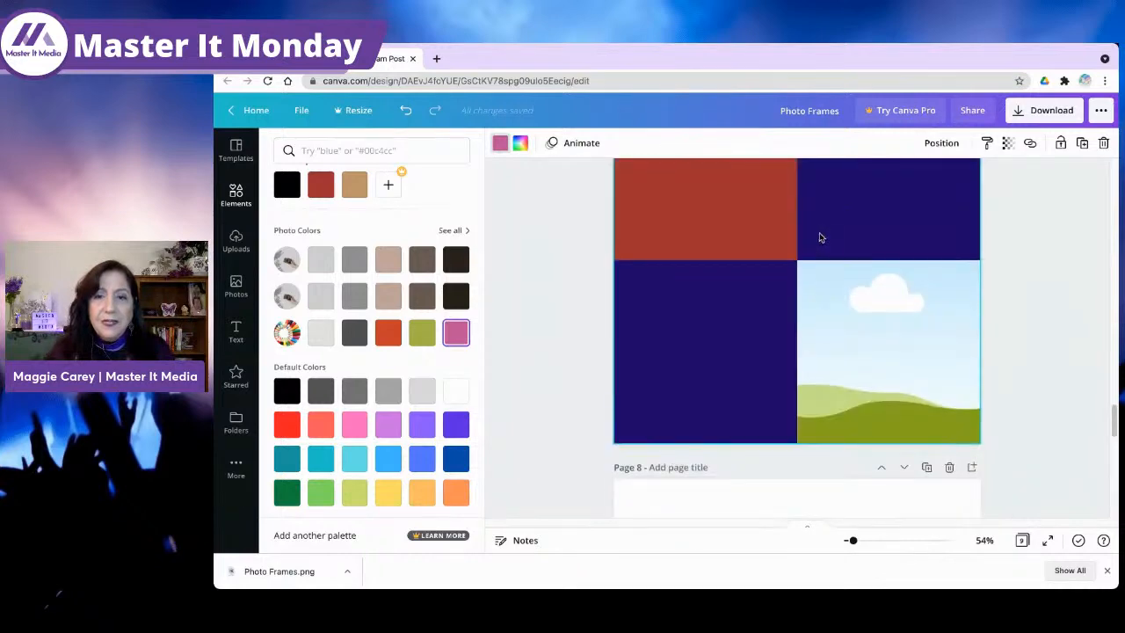
scroll(820, 238, "up", 5)
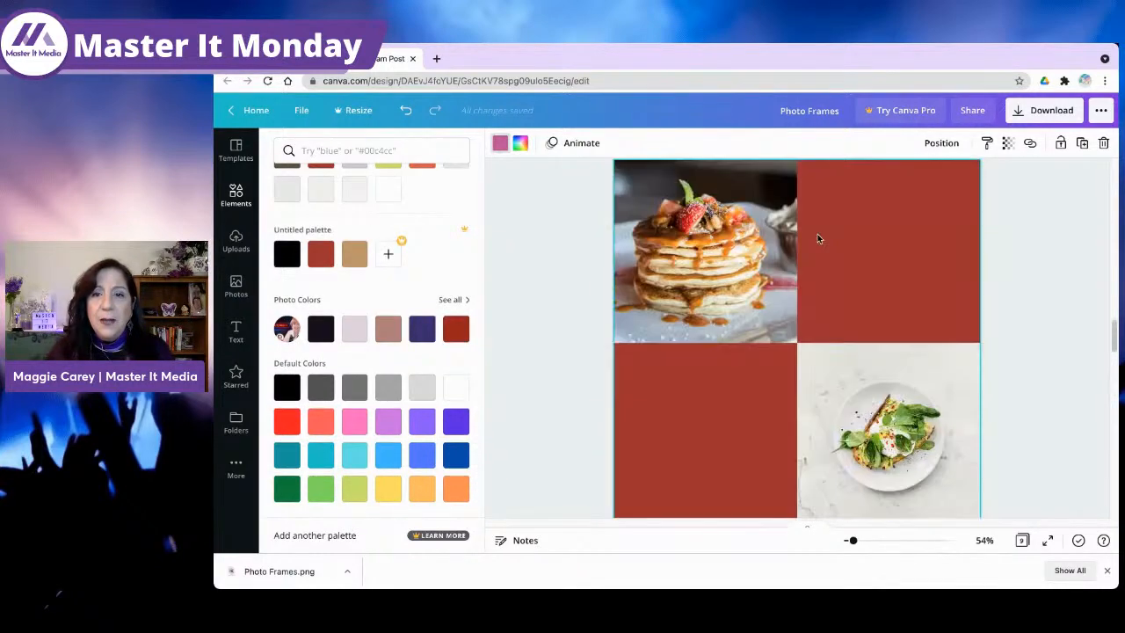
left_click(844, 352)
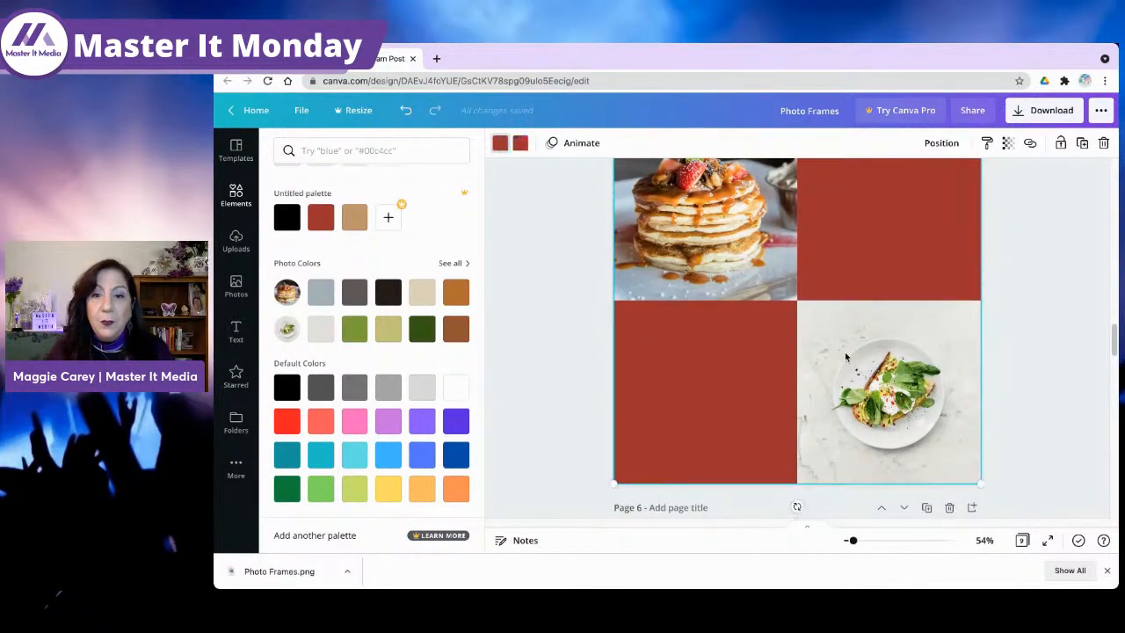
scroll(844, 353, "up", 1)
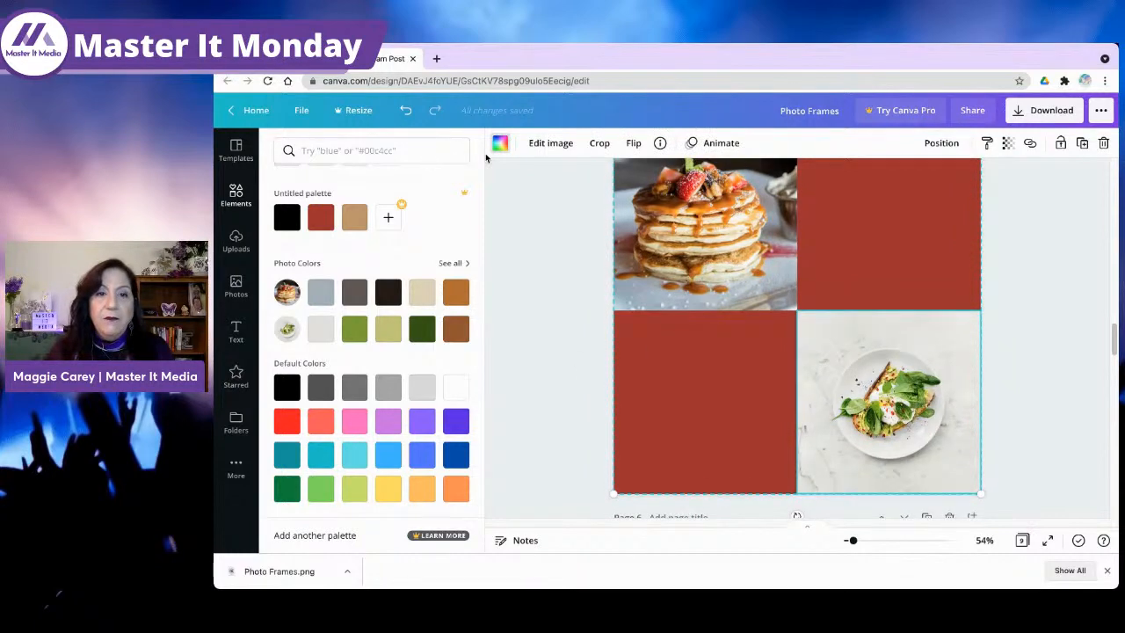
left_click(499, 146)
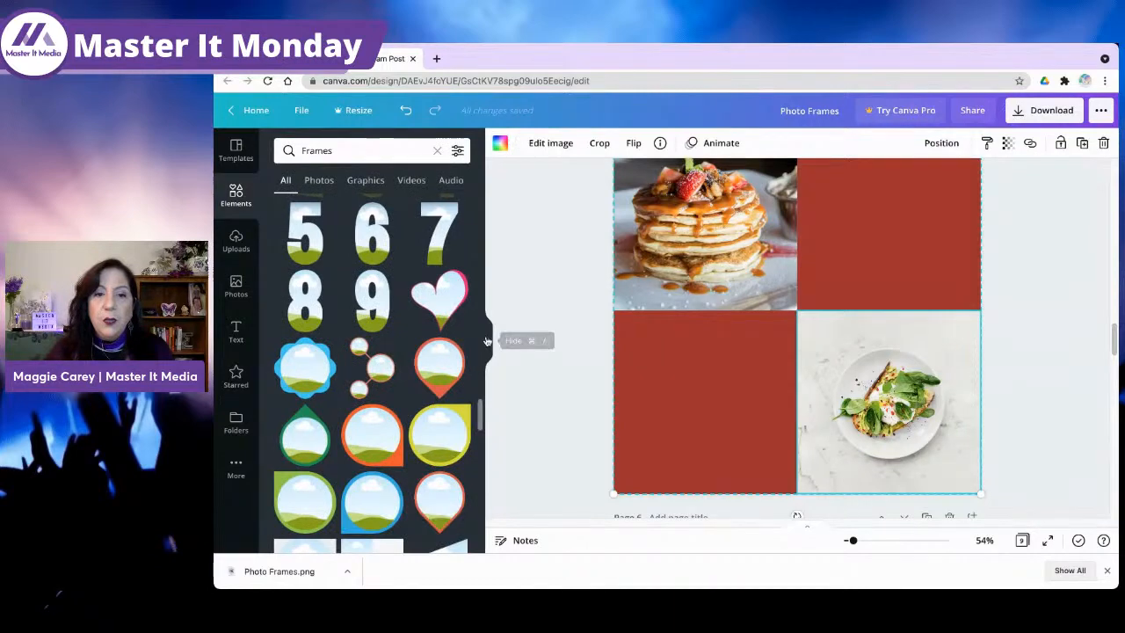
left_click(488, 340)
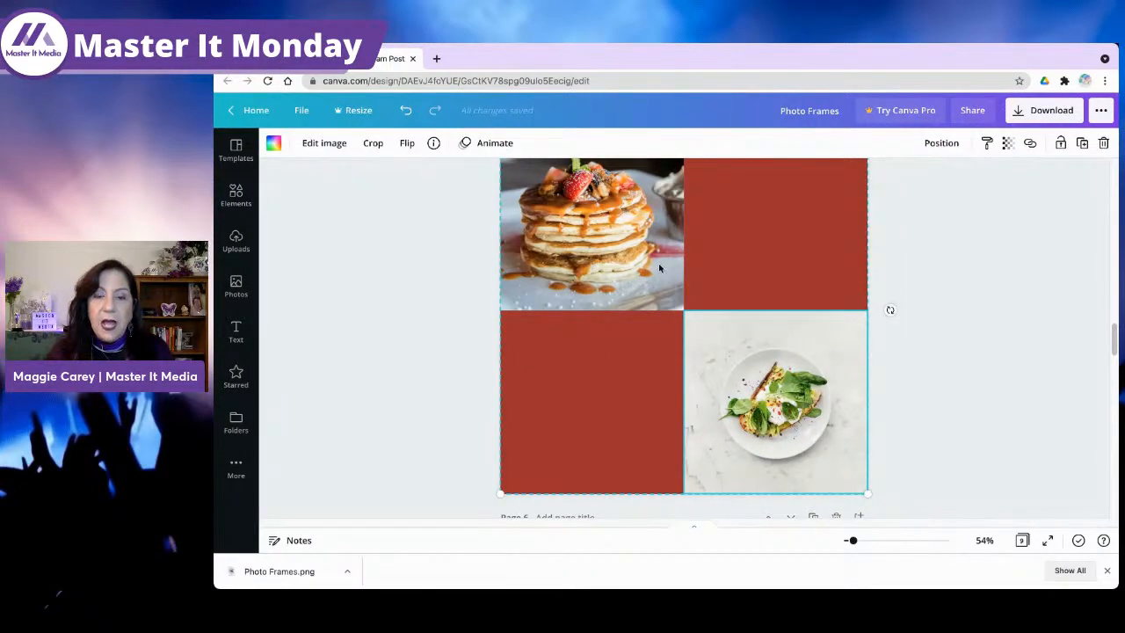
scroll(659, 264, "up", 2)
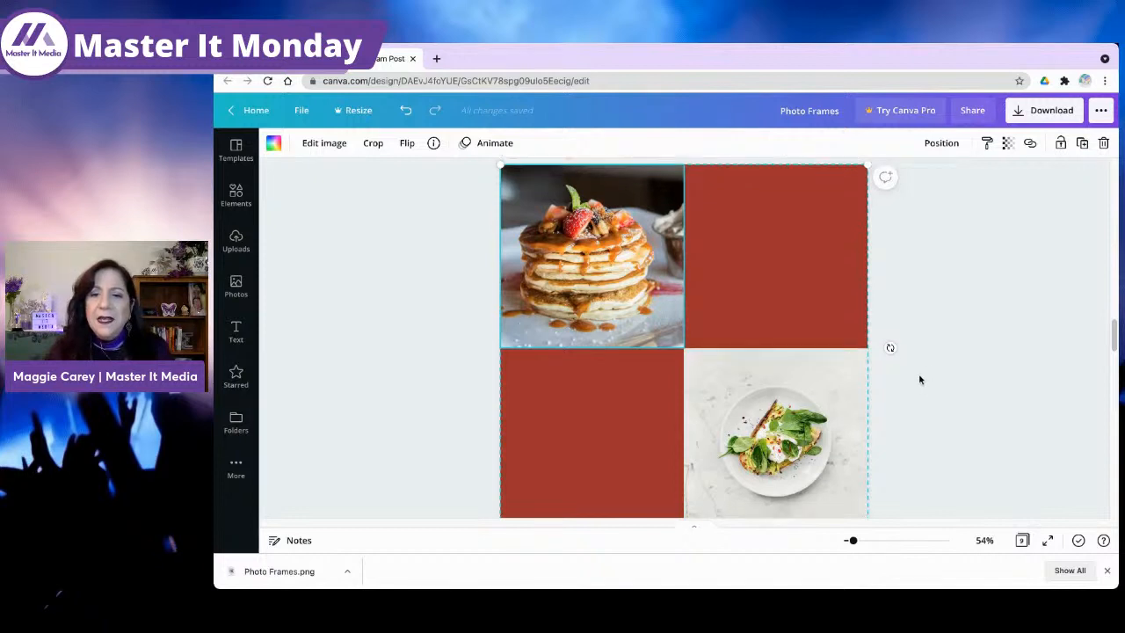
scroll(919, 378, "down", 2)
scroll(873, 379, "up", 1)
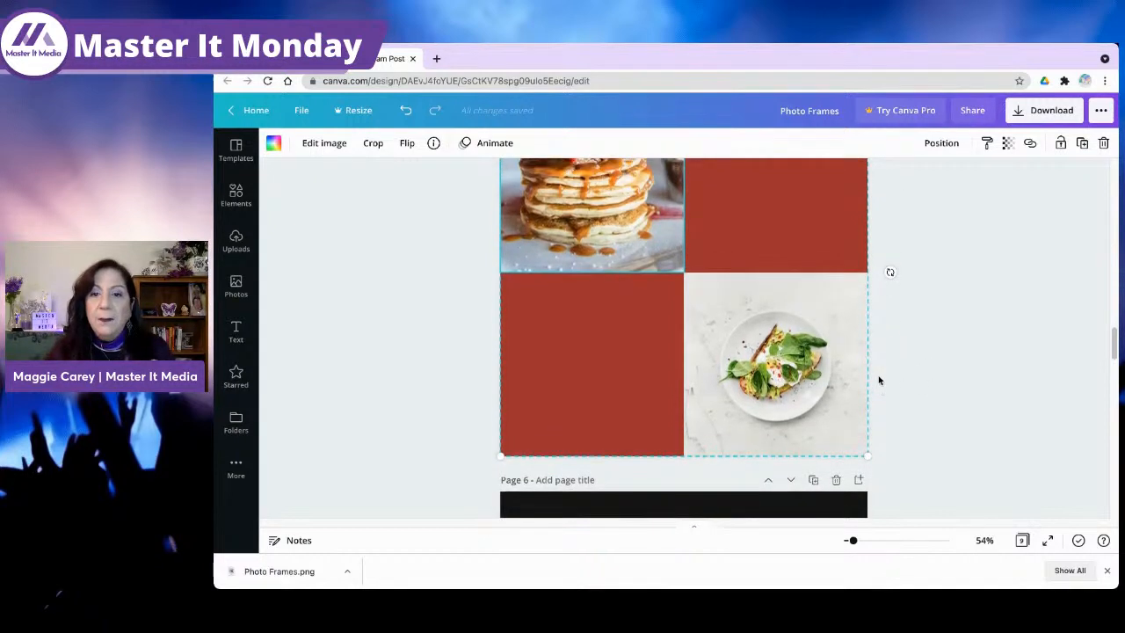
left_click(754, 370)
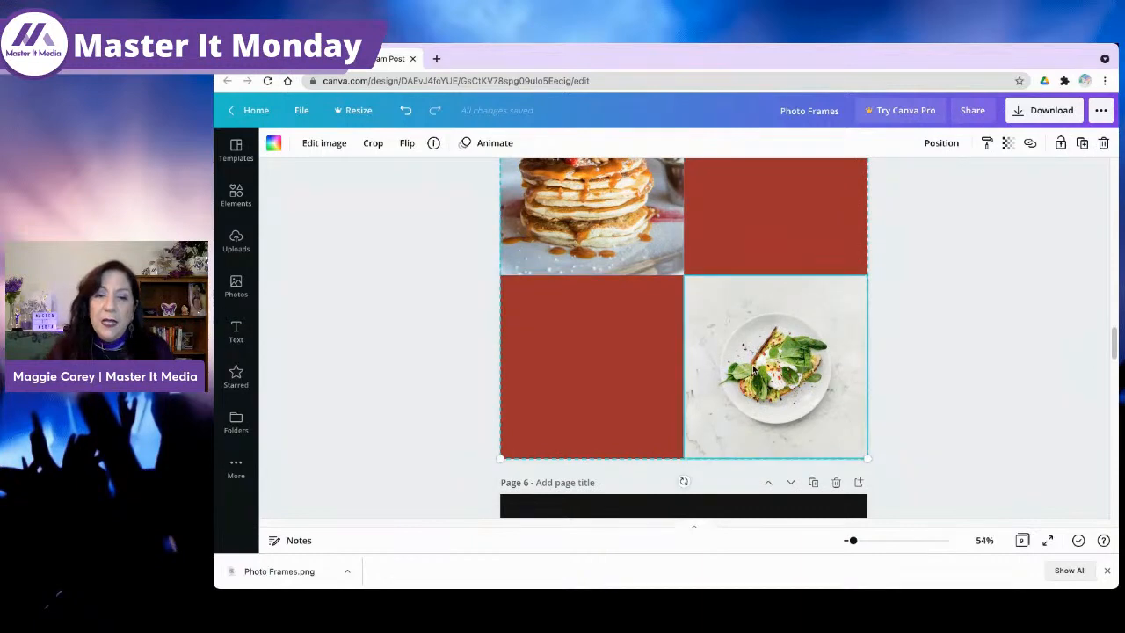
double_click(761, 352)
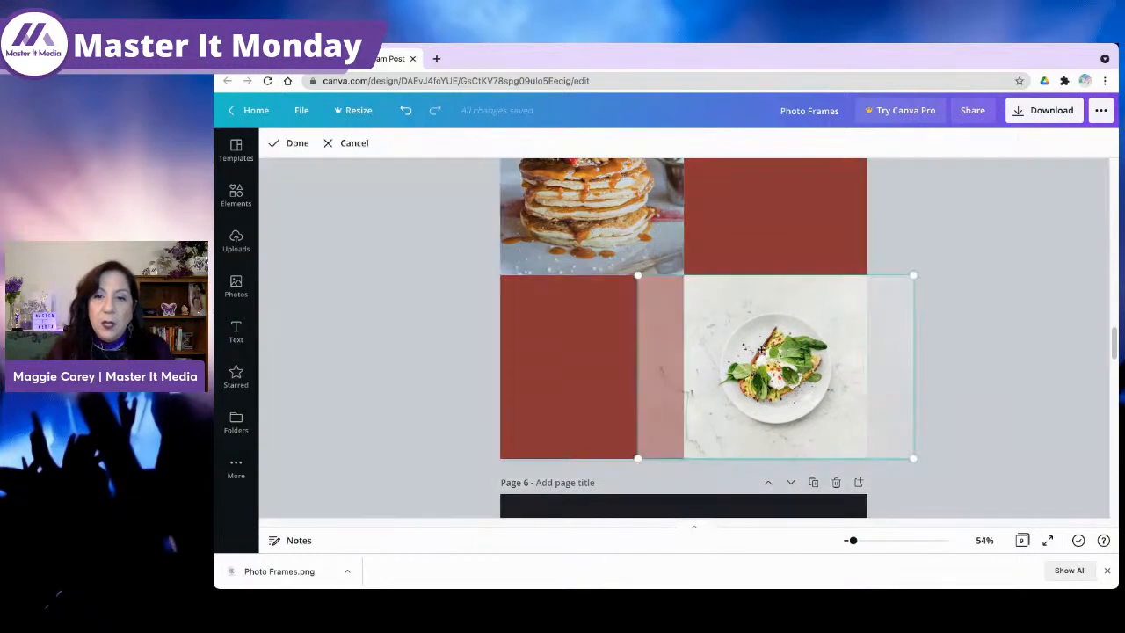
left_click(954, 262)
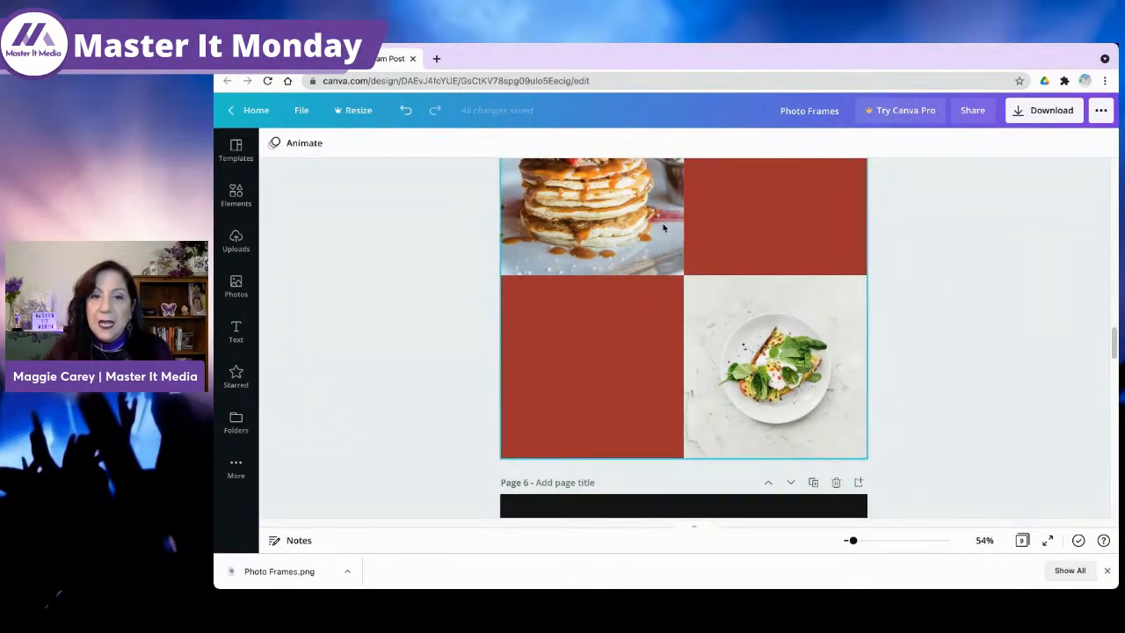
left_click(774, 340)
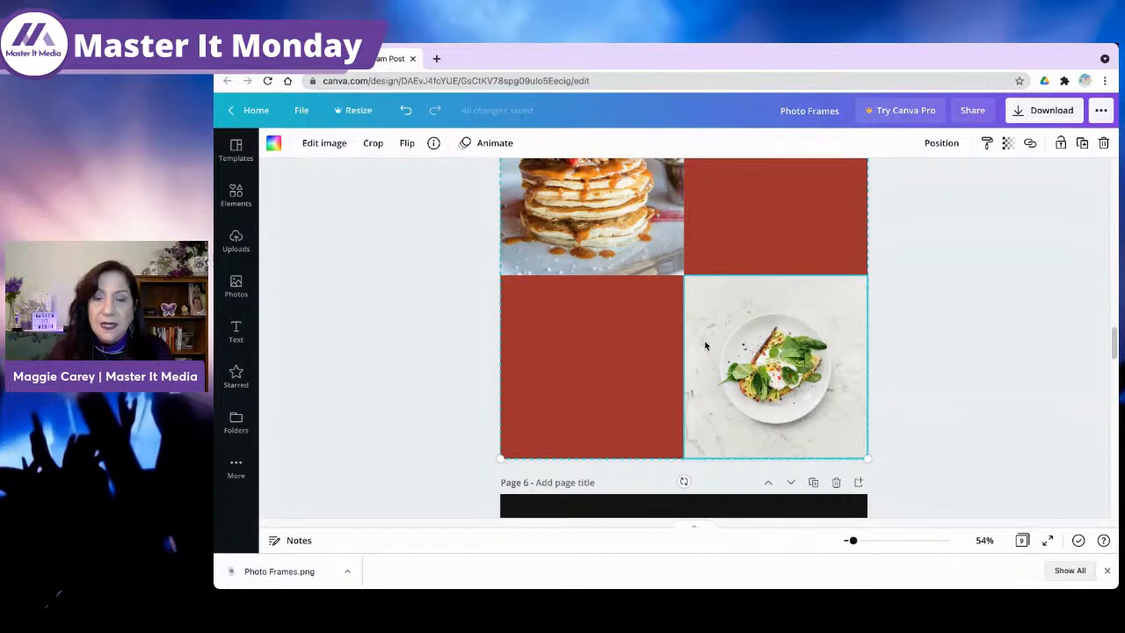
double_click(746, 345)
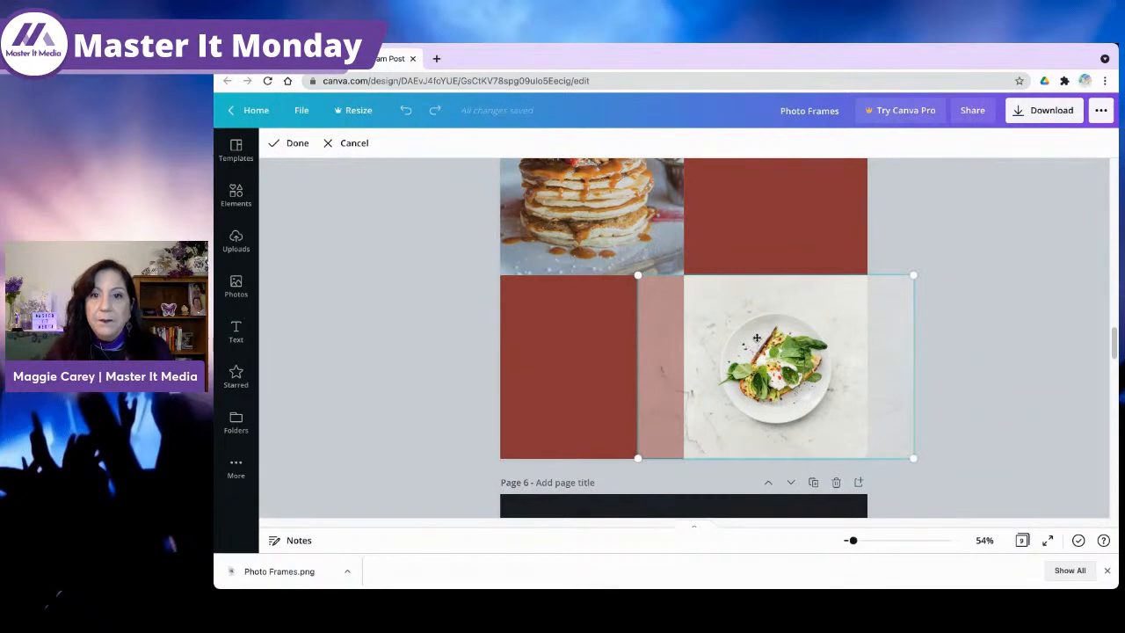
left_click(910, 316)
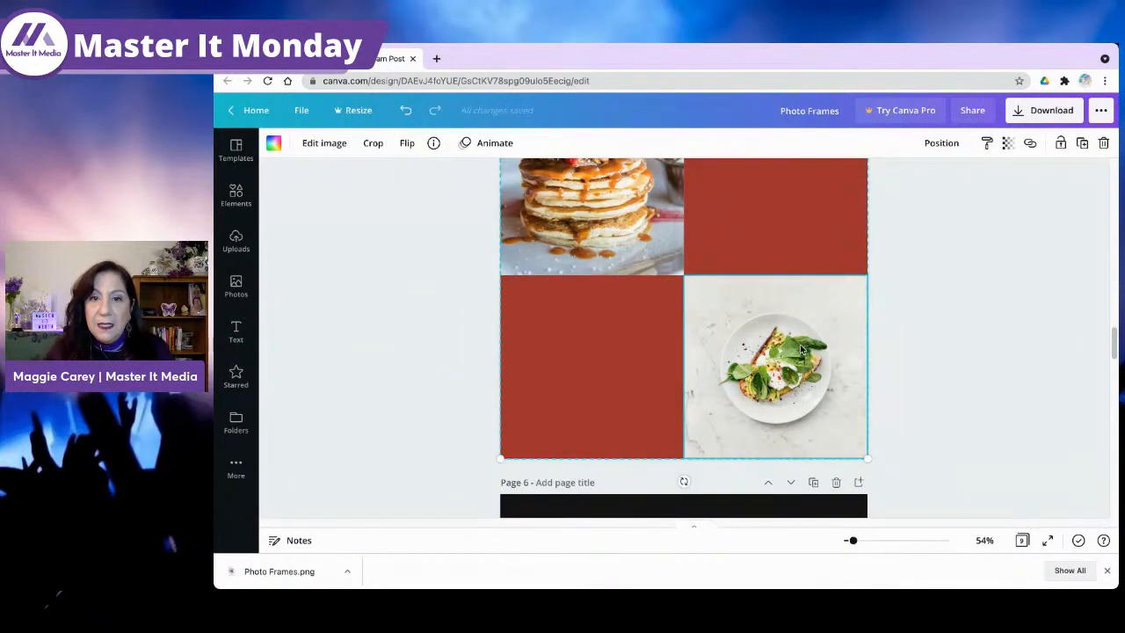
Step: Enlarge the toast photo within its grid cell and reposition the crop so the whole plate fills the cell
left_click(372, 143)
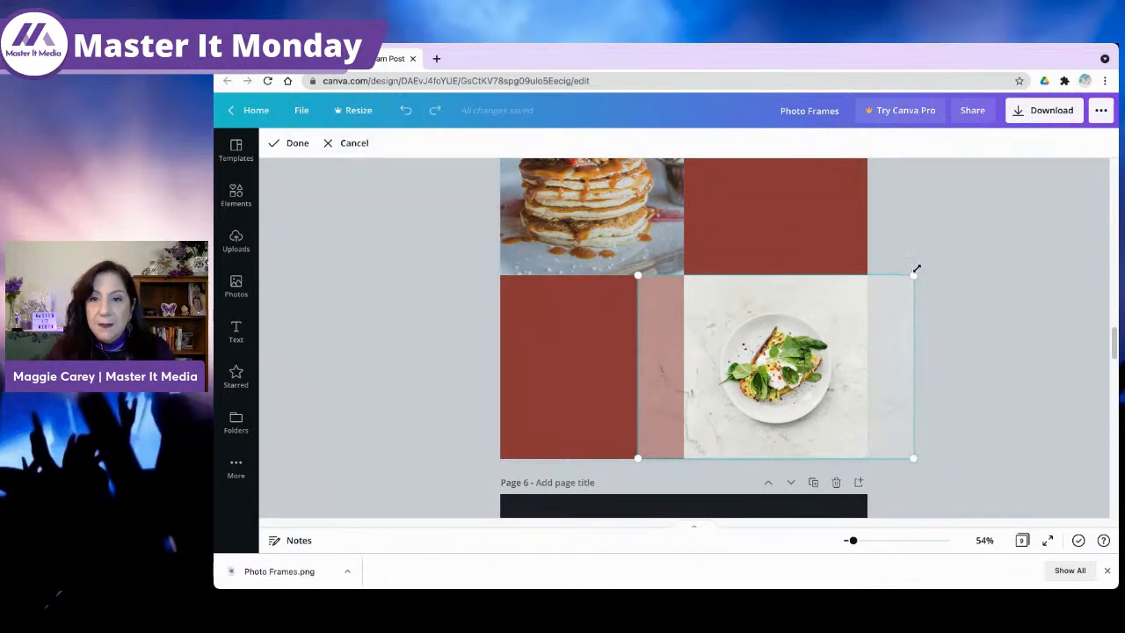
left_click_drag(914, 274, 1054, 208)
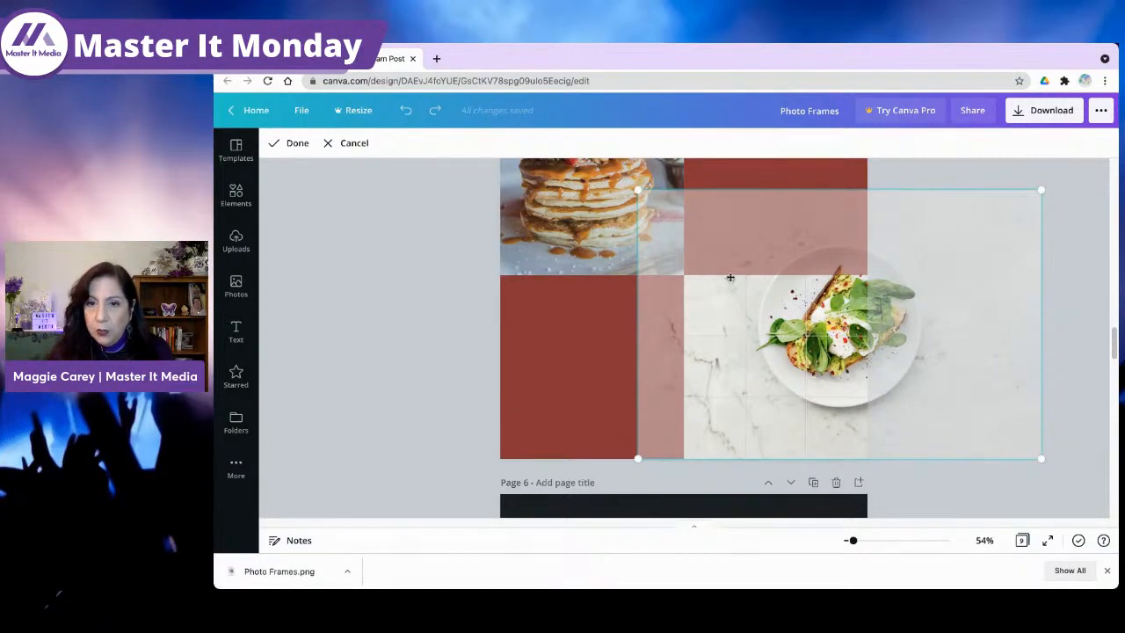
left_click_drag(816, 359, 765, 404)
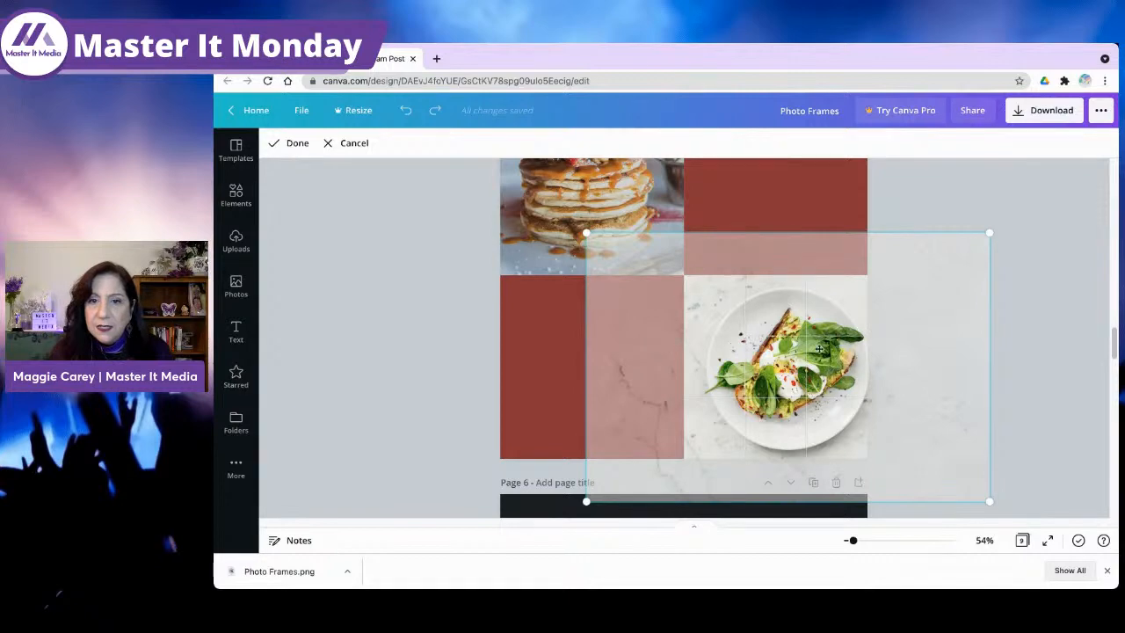
left_click(947, 209)
left_click(946, 208)
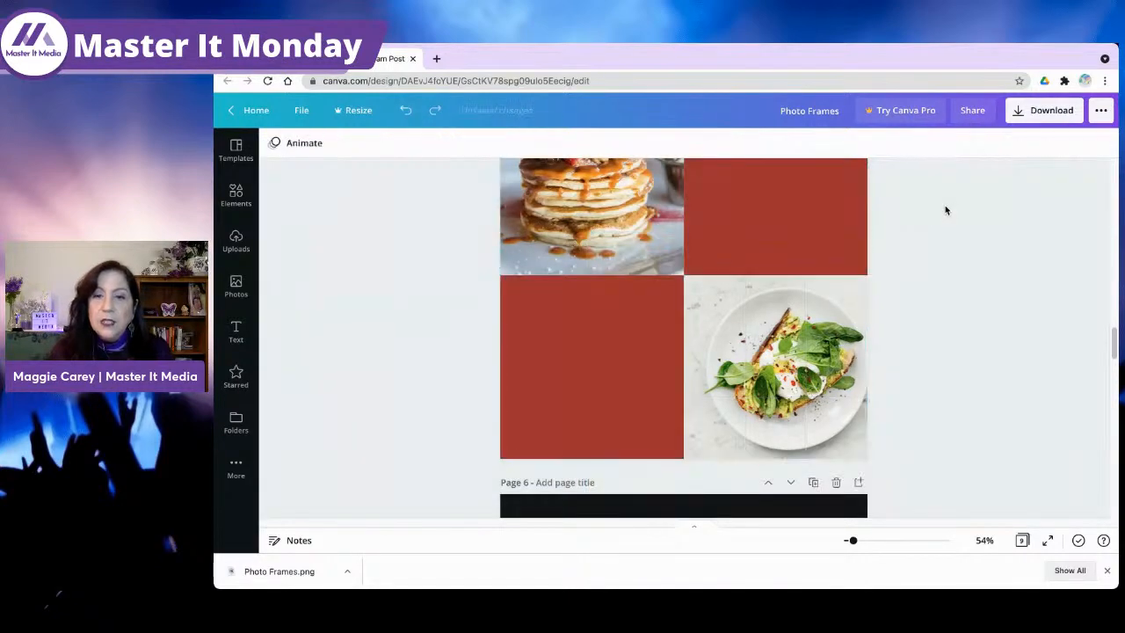
Step: Shift the toast photo's crop slightly left to center the plate in the grid cell
left_click(772, 378)
double_click(803, 367)
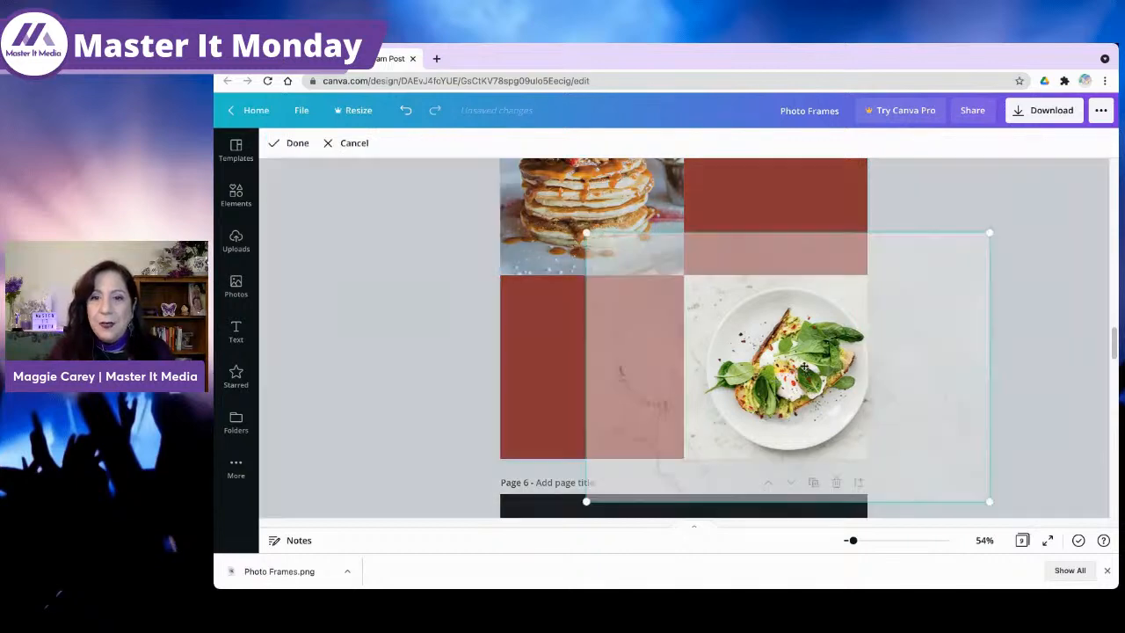
left_click_drag(826, 369, 808, 369)
left_click(1045, 246)
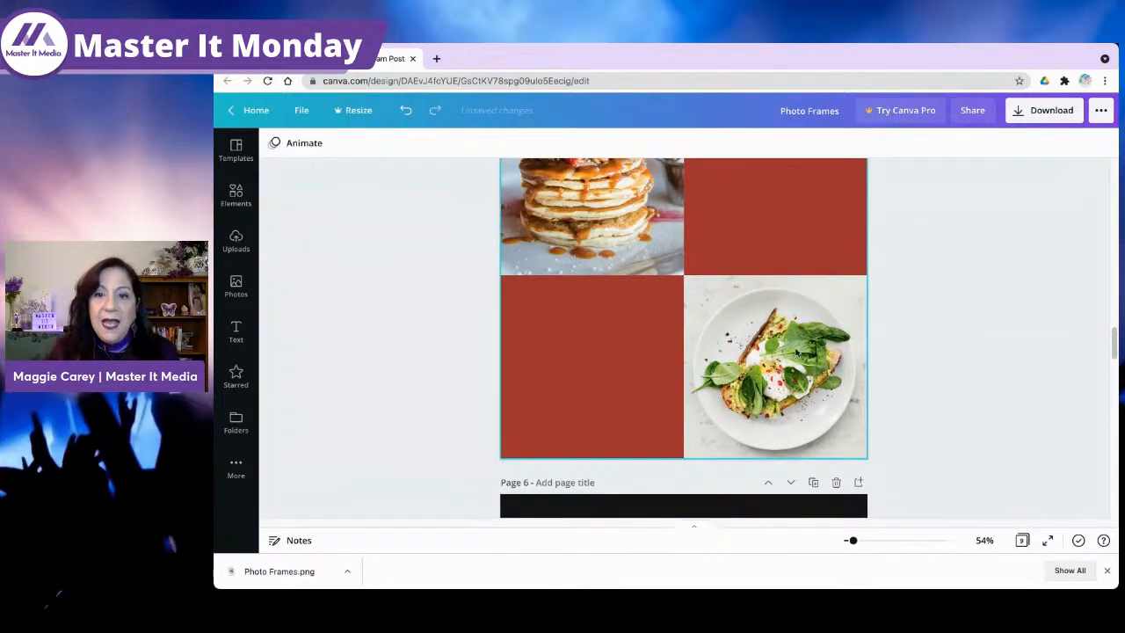
Step: Enlarge the toast photo's crop further and reposition it so the toast itself fills the grid cell
left_click(797, 352)
double_click(797, 352)
left_click_drag(974, 237, 1106, 154)
left_click_drag(796, 315, 726, 373)
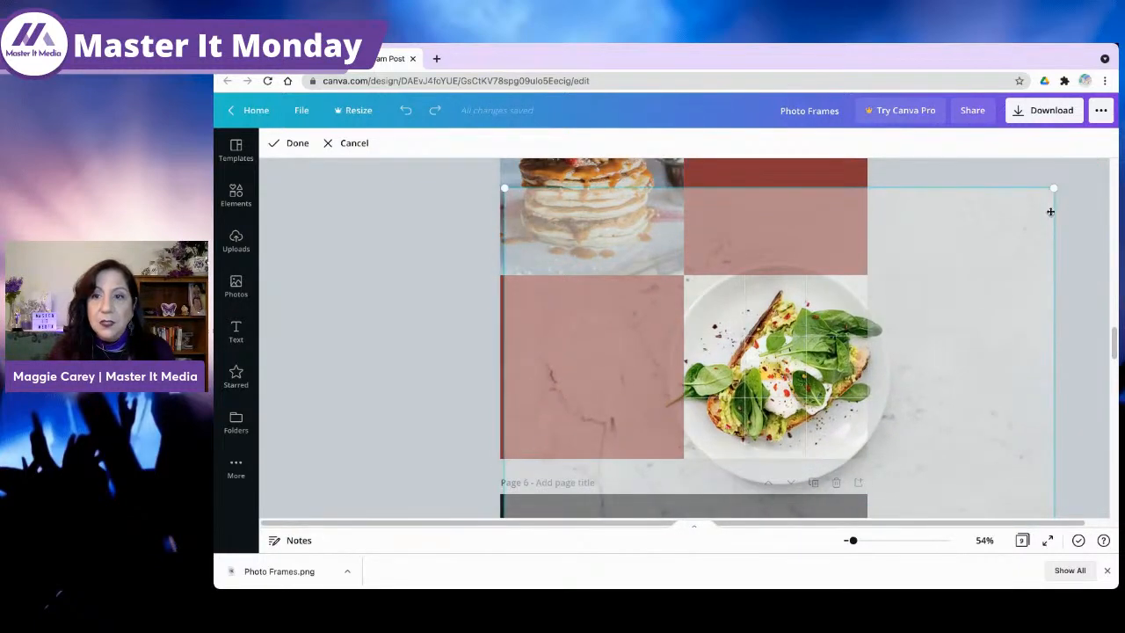
left_click_drag(1056, 188, 1112, 152)
left_click_drag(765, 344, 732, 355)
left_click(408, 304)
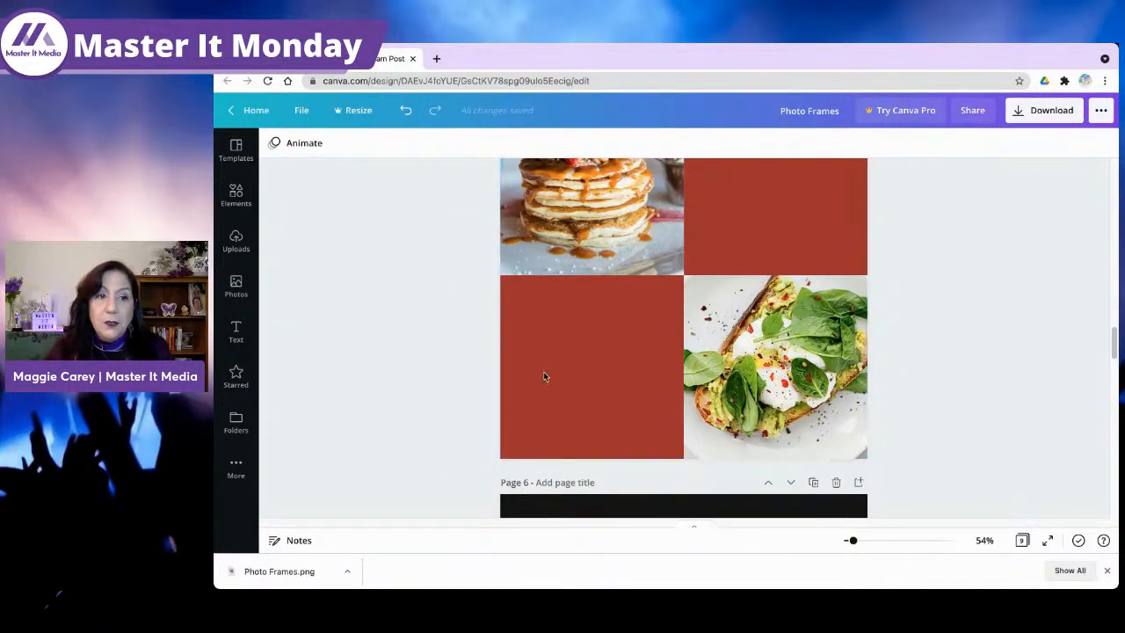
Step: Add a heading reading "Yum!" at font size 73 in the lower-left red square, with a narrowed text box
left_click(235, 334)
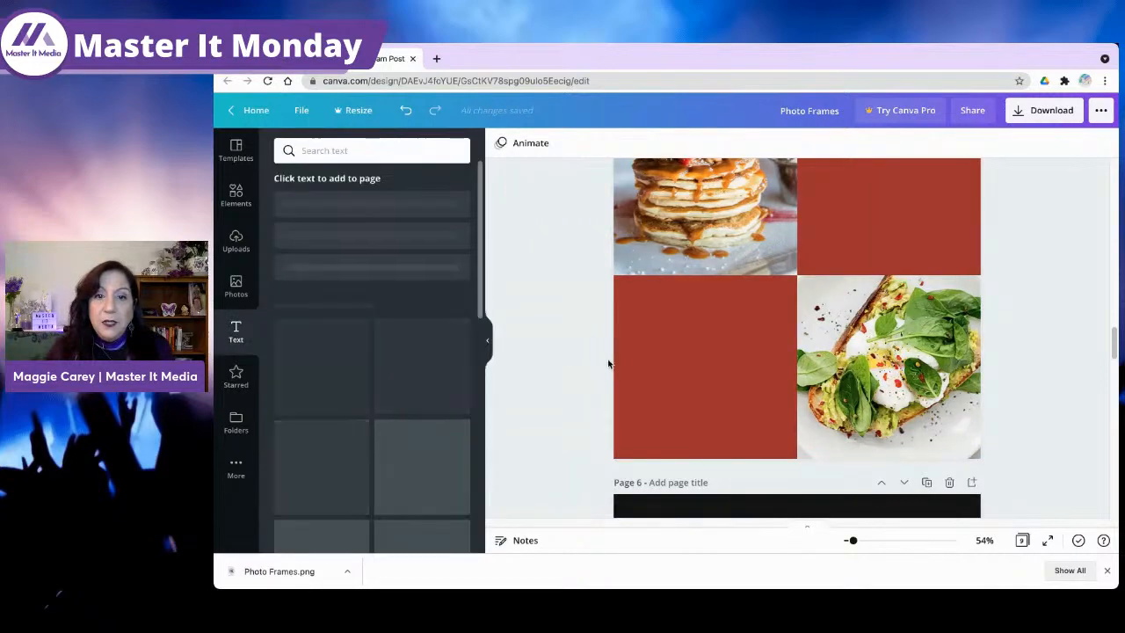
left_click(395, 212)
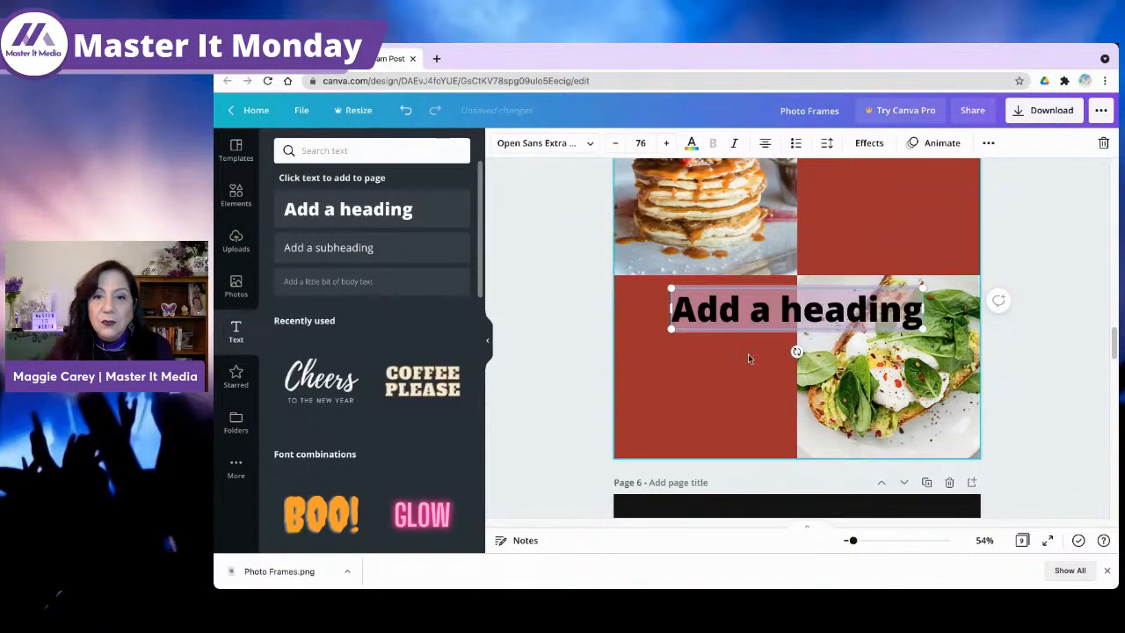
left_click_drag(923, 311, 813, 317)
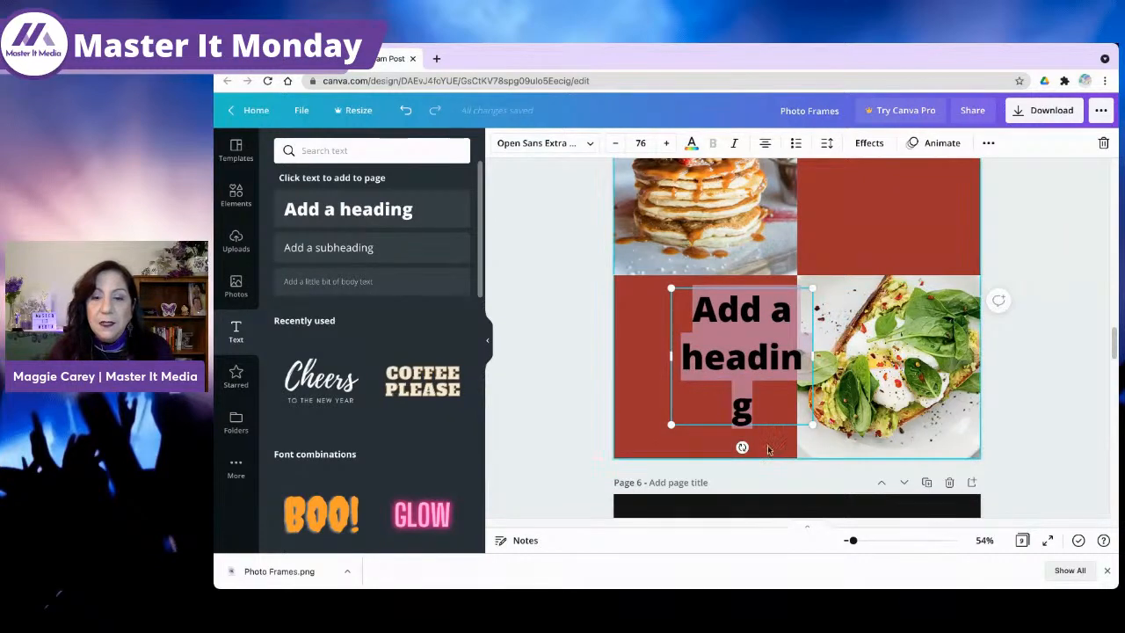
left_click_drag(778, 425, 735, 432)
left_click(615, 142)
left_click(616, 142)
left_click(616, 142)
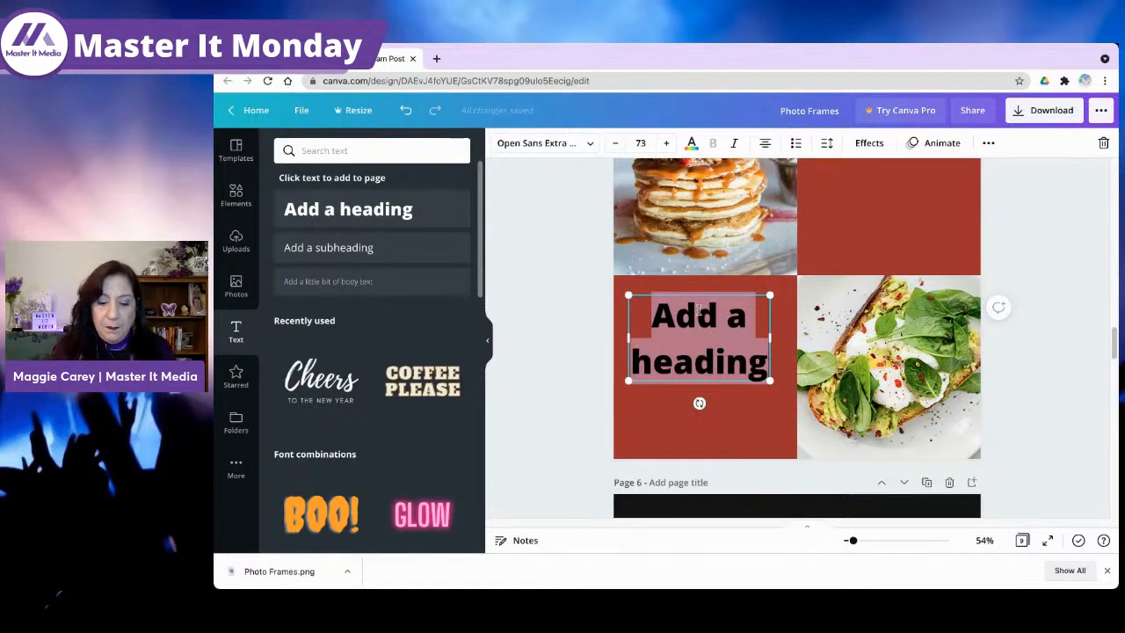
type("Yum!")
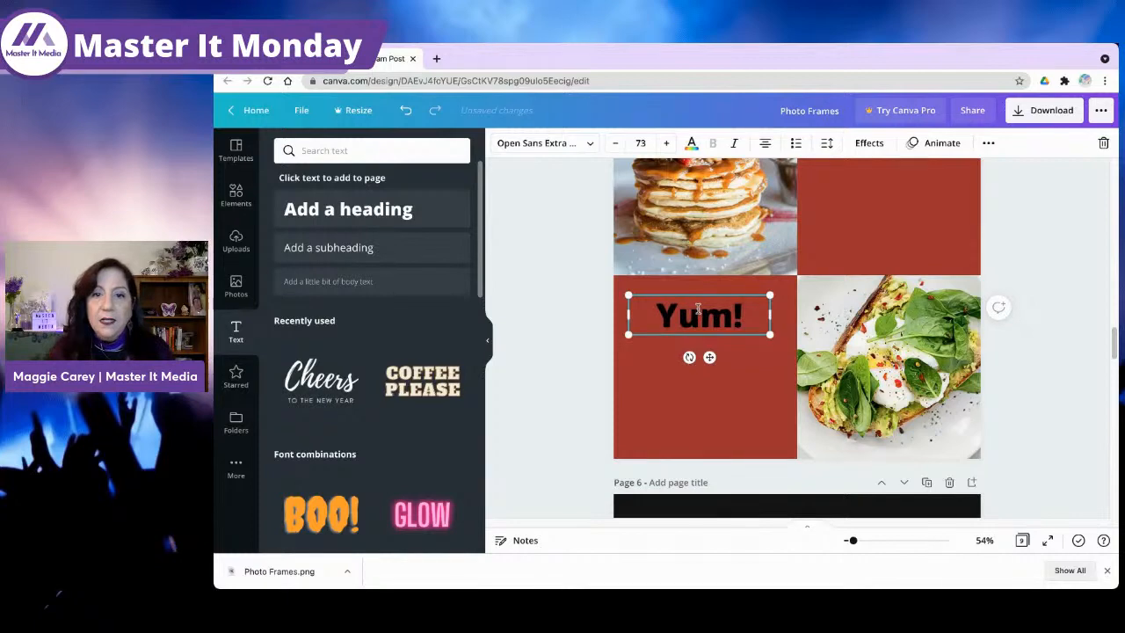
Step: Color the "Yum!" heading white and move it down to the middle of its red square
triple_click(698, 308)
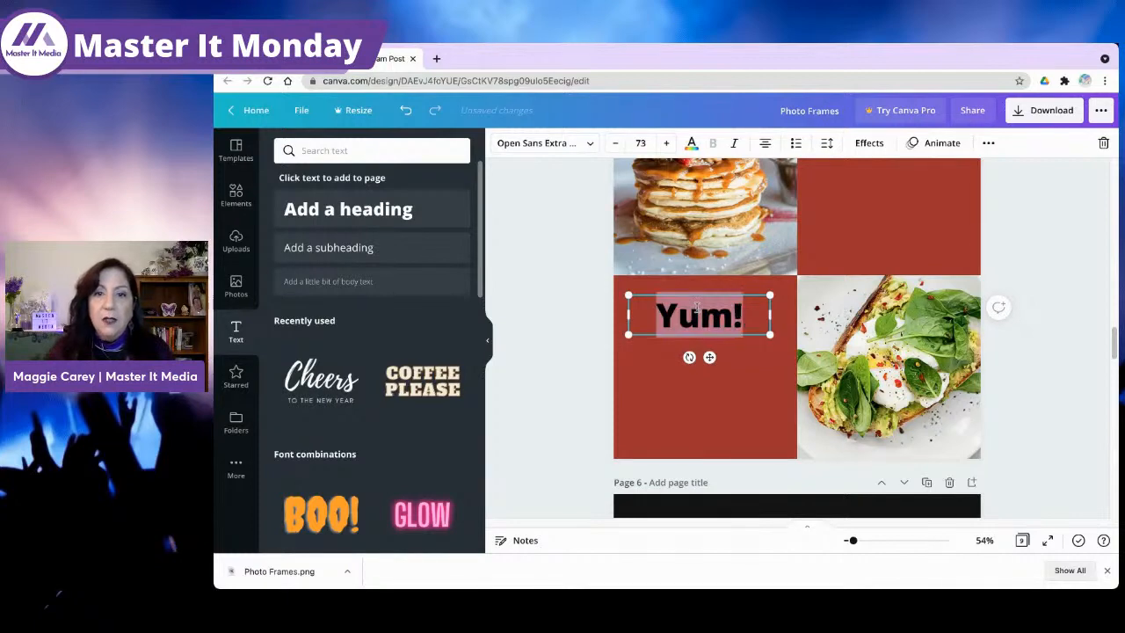
left_click(690, 142)
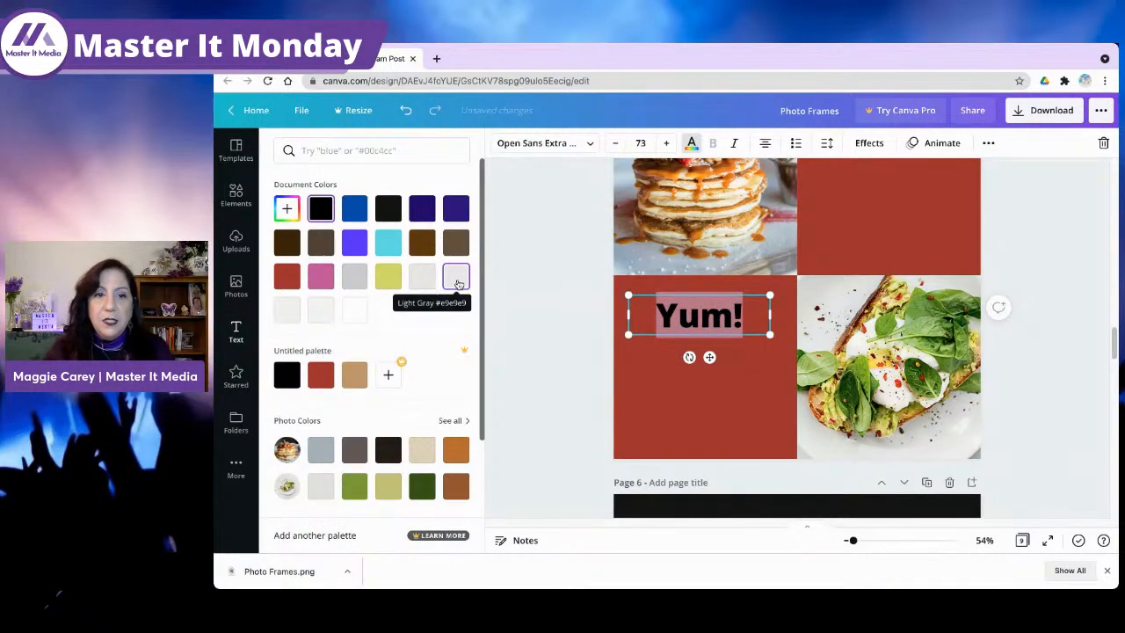
left_click(356, 317)
left_click_drag(748, 333, 753, 372)
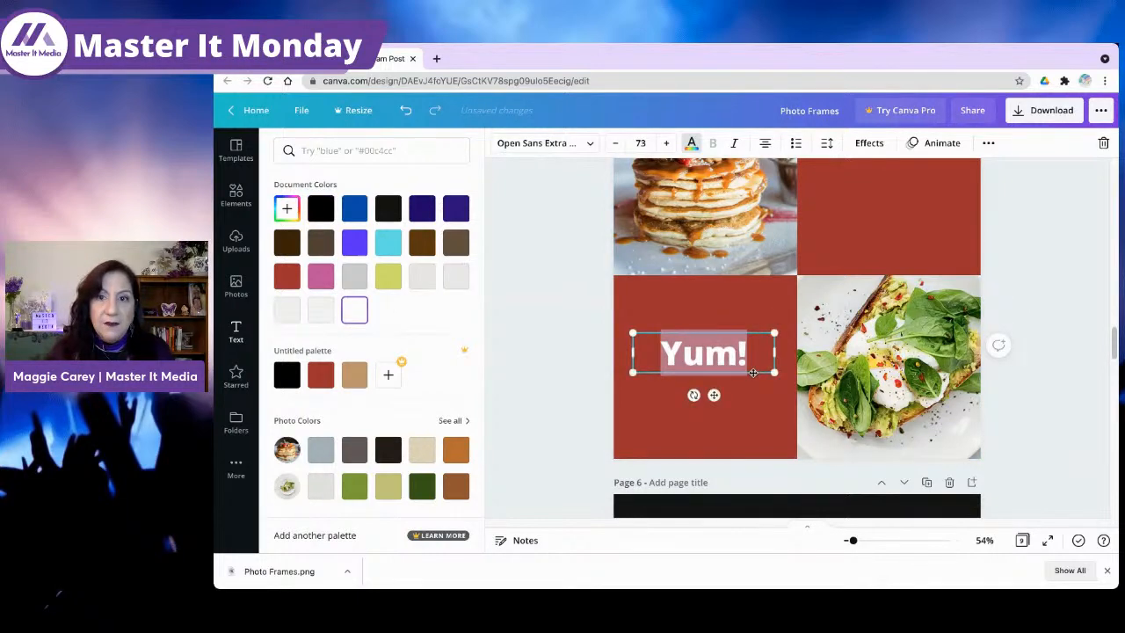
left_click(1051, 336)
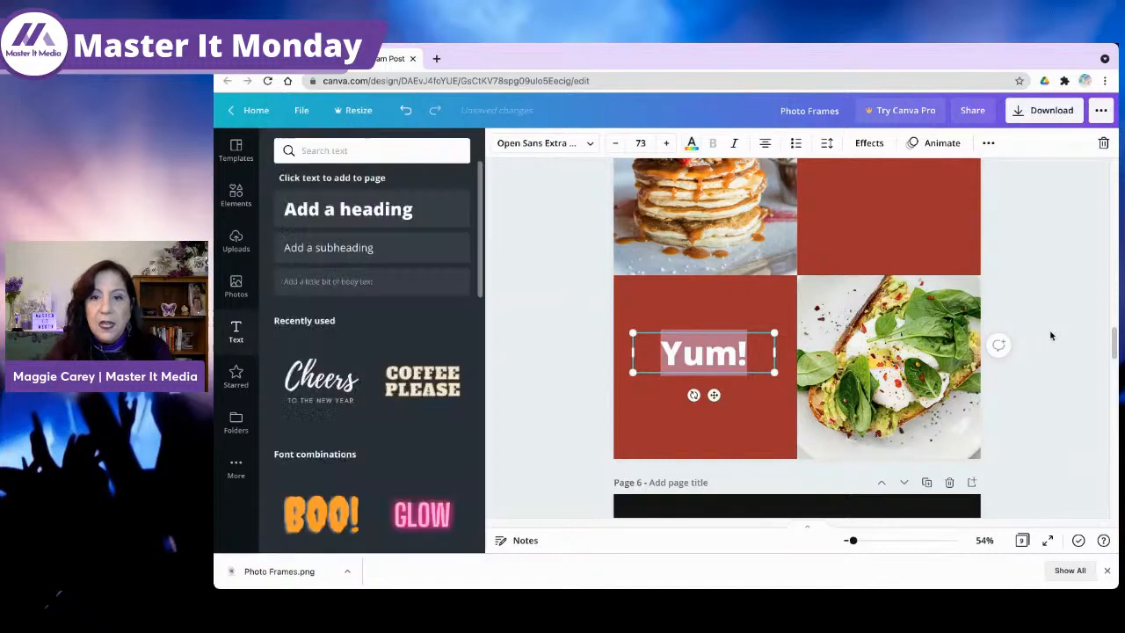
left_click(1051, 336)
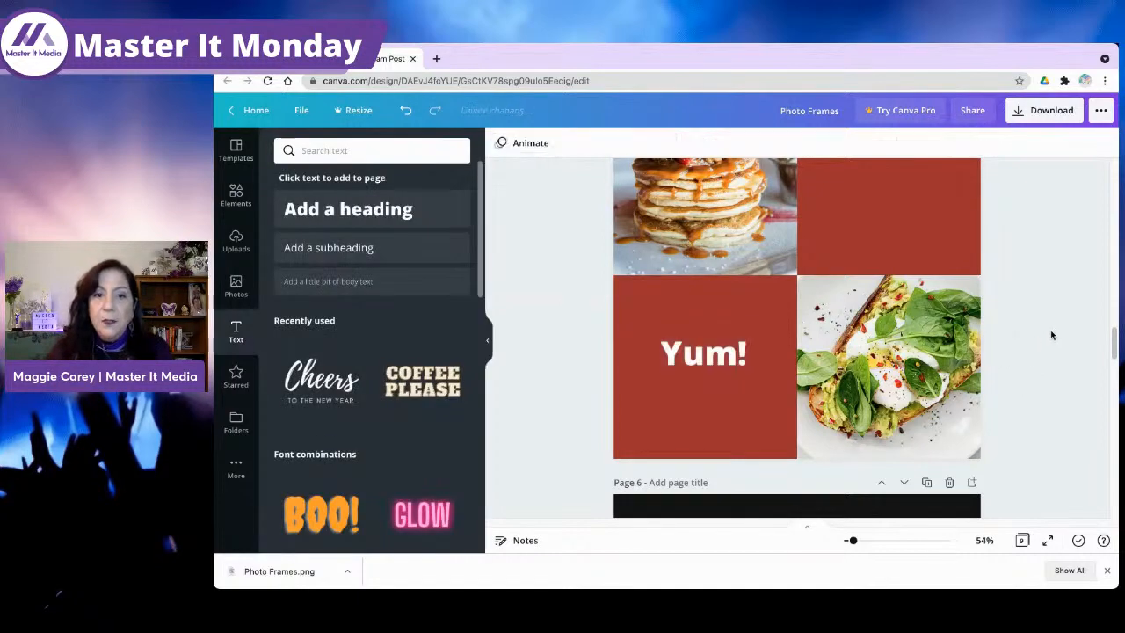
left_click(488, 342)
scroll(962, 364, "up", 2)
scroll(961, 364, "down", 1)
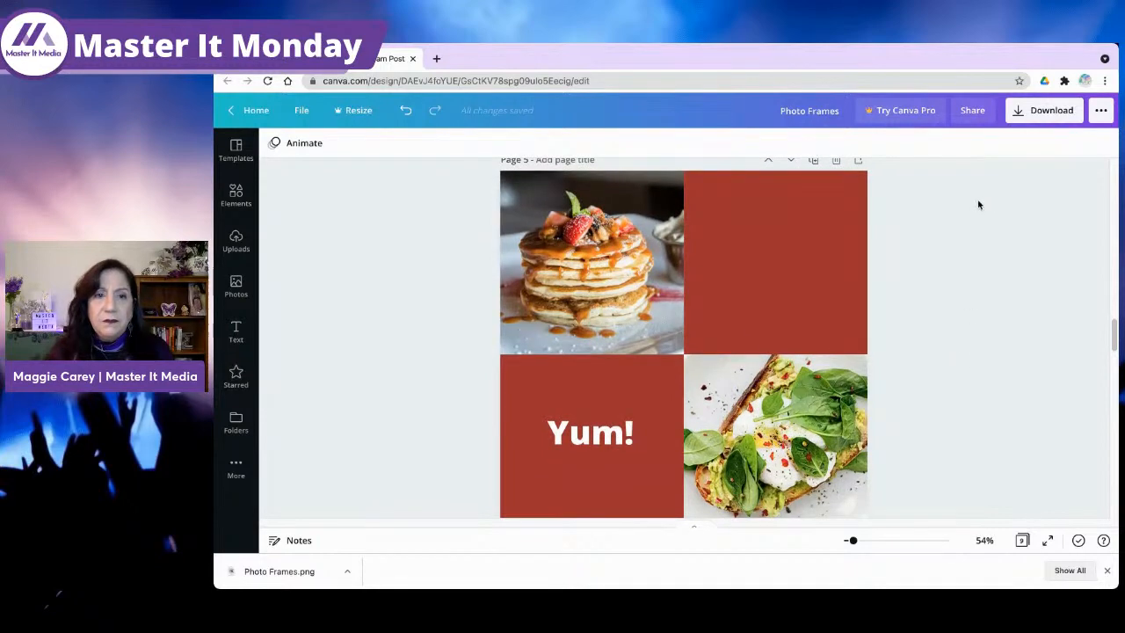